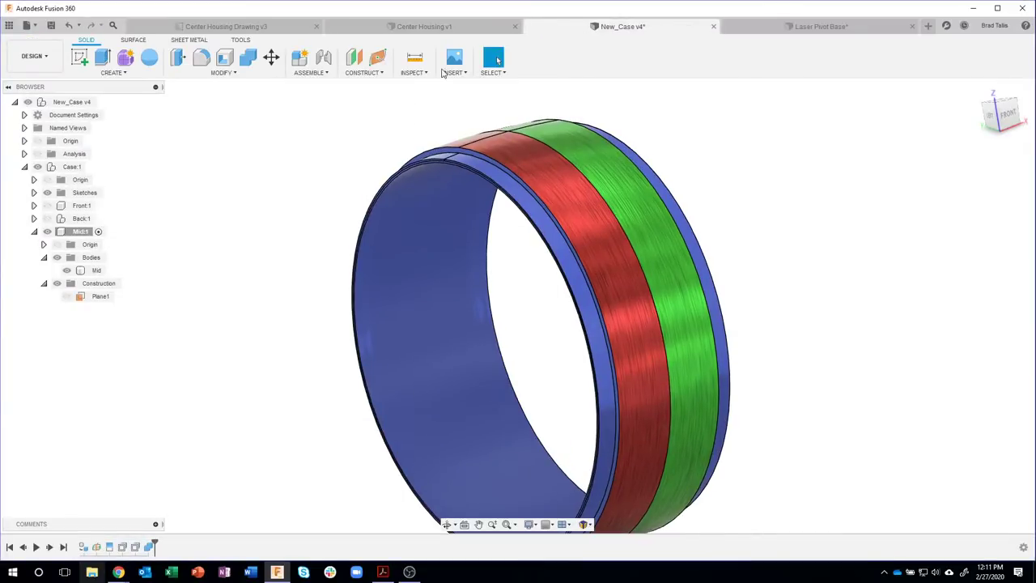
- Create a construction plane offset 0.8 in outward from the narrow end face of the Mid ring body
click(354, 73)
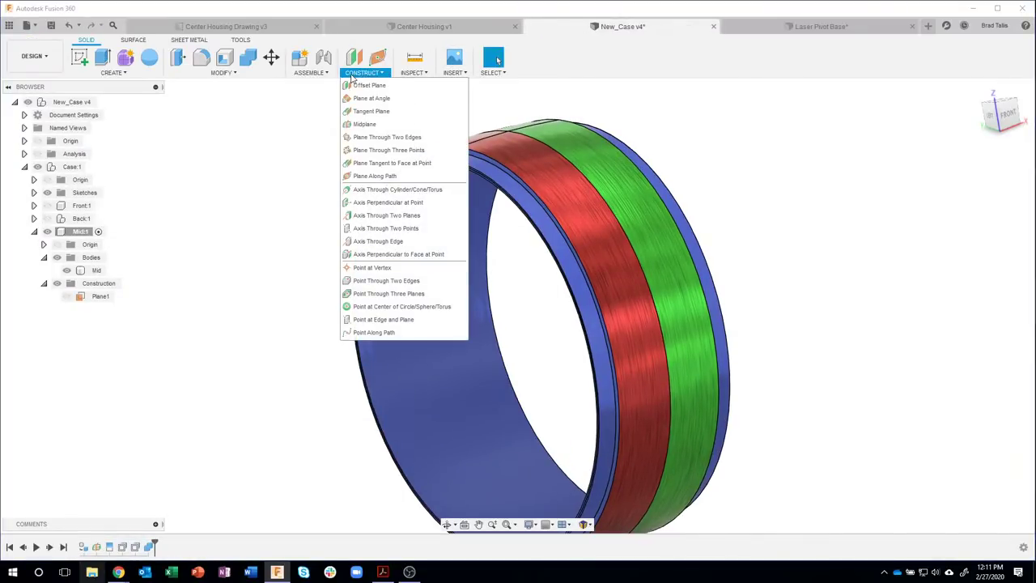
click(366, 85)
scroll(455, 154, up, 5)
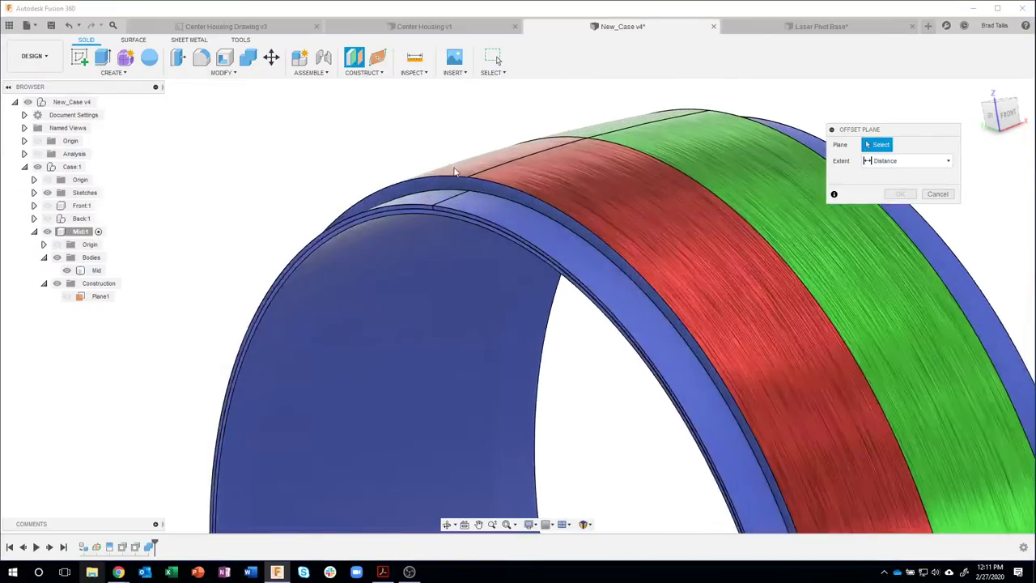
scroll(451, 194, up, 2)
click(398, 222)
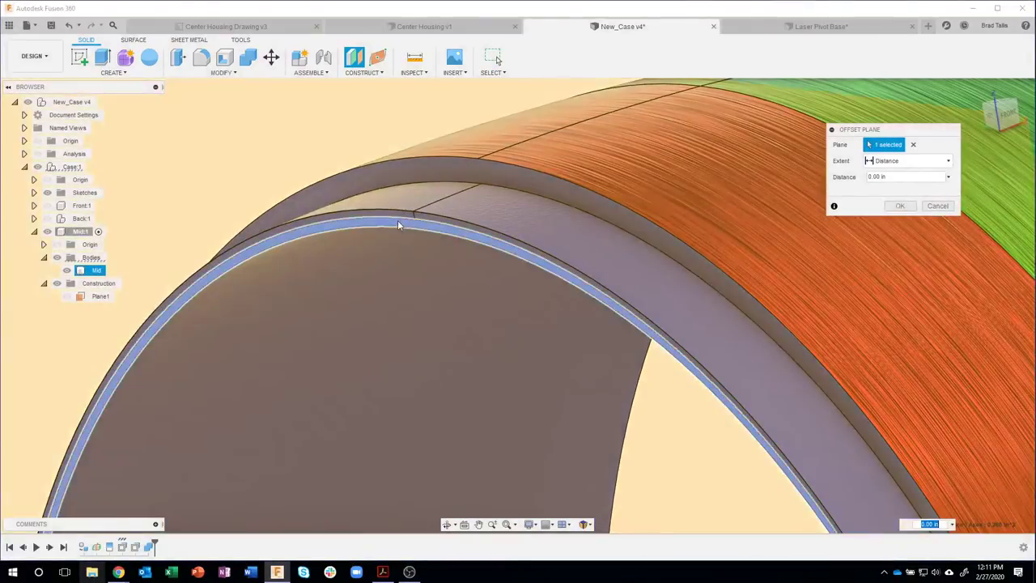
scroll(398, 220, down, 7)
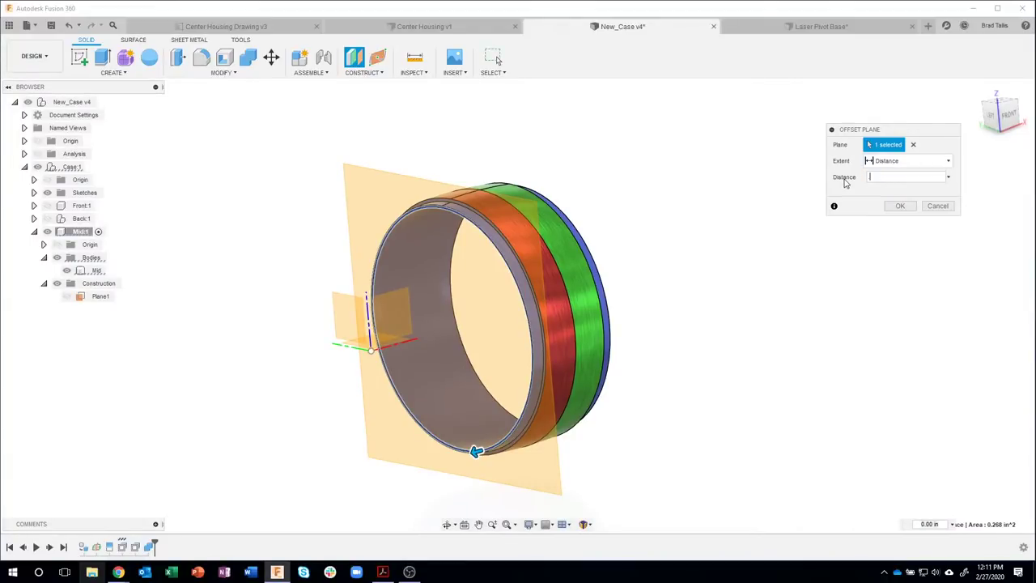
shift+middle_drag(845, 182, 421, 194)
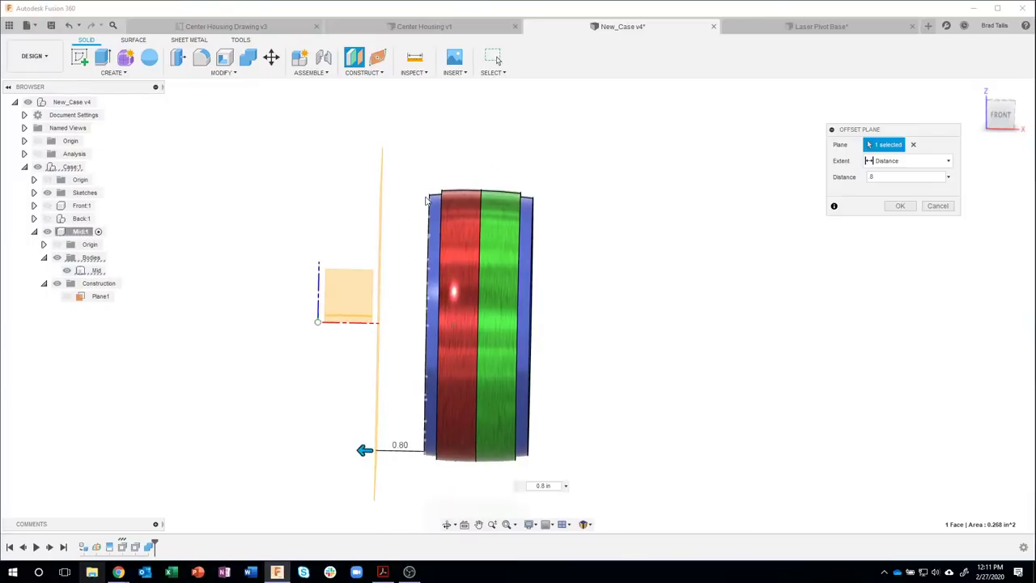
shift+middle_drag(302, 213, 871, 183)
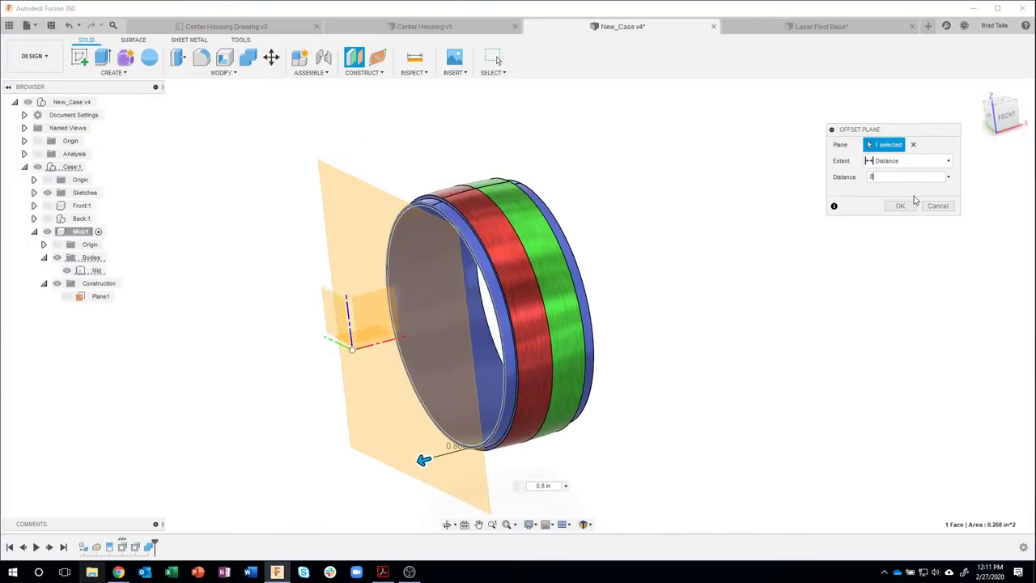
click(907, 208)
key(Return)
- Create a new sketch on the offset plane in front of the ring
shift+middle_drag(699, 170, 360, 214)
click(361, 214)
right_click(360, 216)
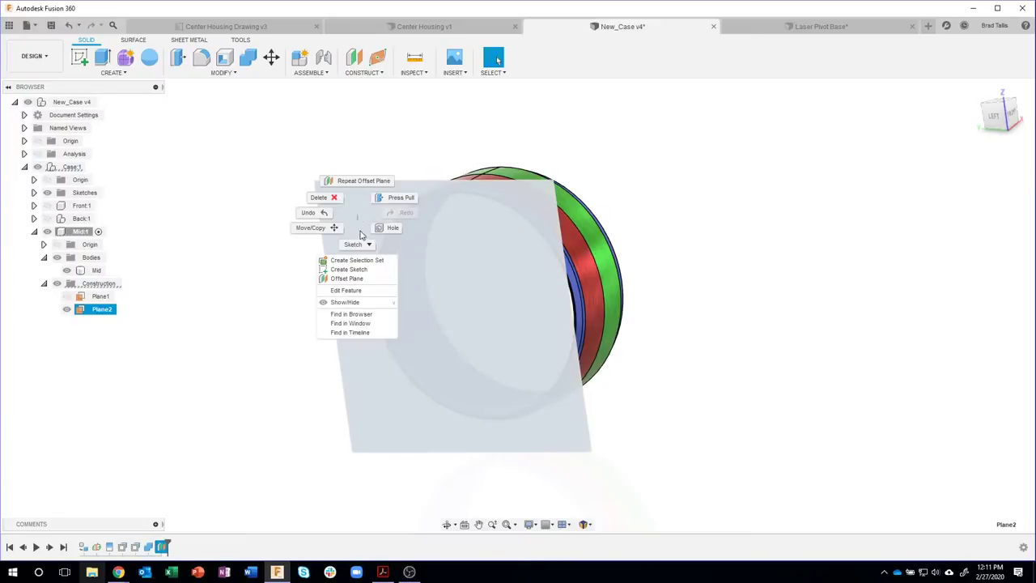
click(363, 270)
middle_drag(750, 230, 611, 137)
scroll(634, 239, up, 4)
middle_drag(650, 216, 724, 231)
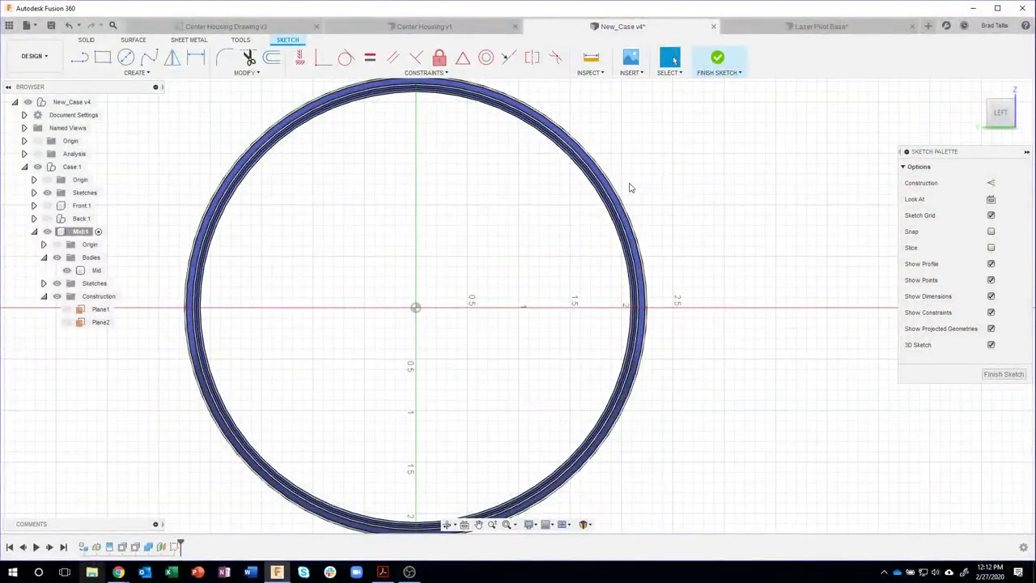
- Project the ring's innermost circular edge into the sketch with the projection link kept on
key(l)
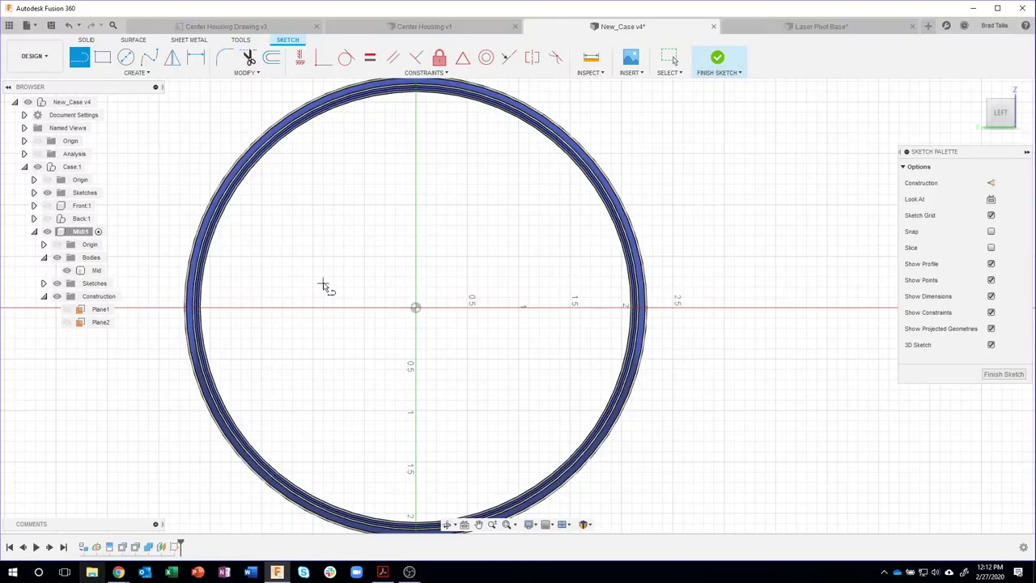
key(p)
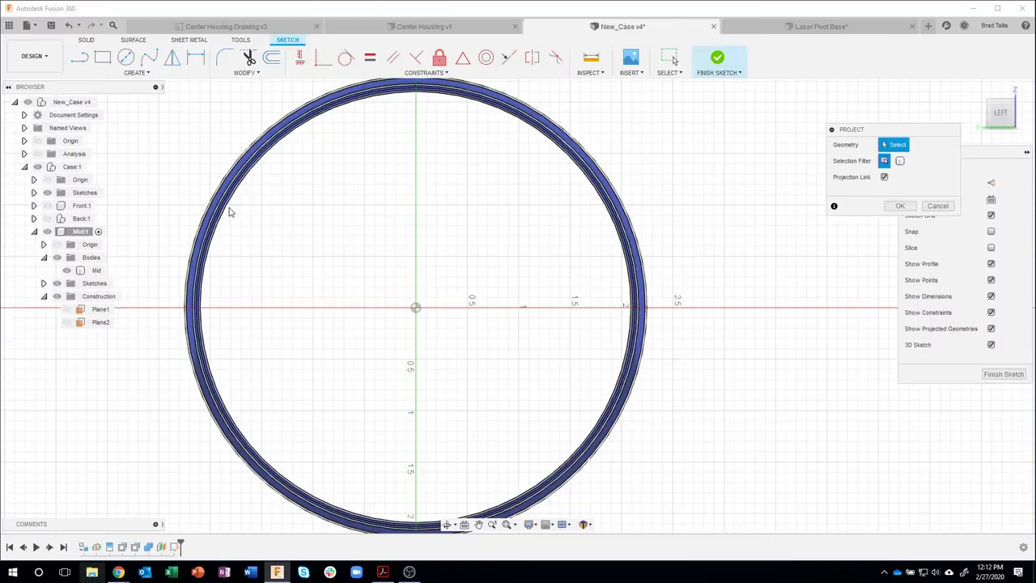
click(227, 213)
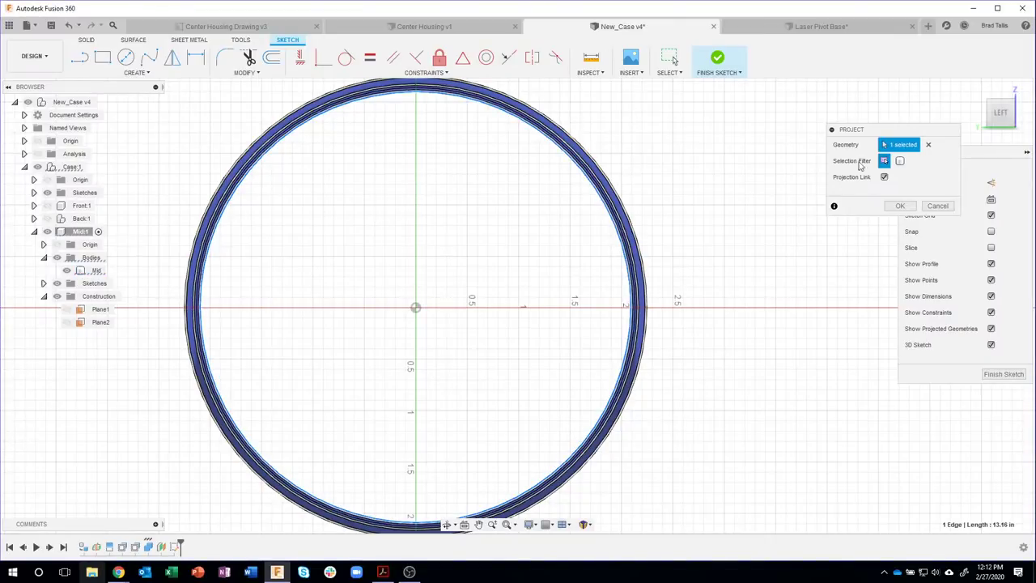
click(901, 206)
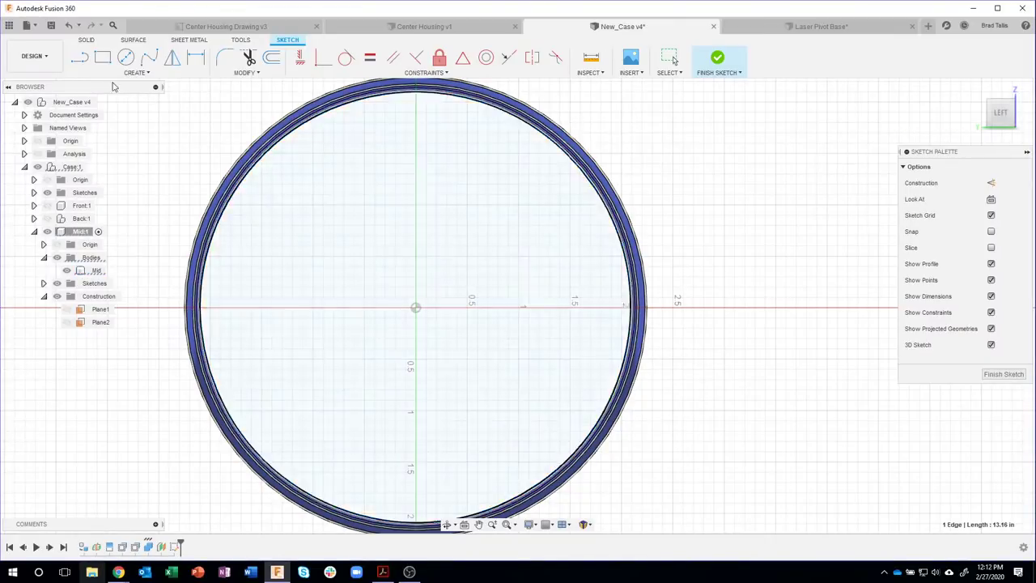
- Draw a horizontal line across the projected circle from one side to the other at centre height
click(80, 57)
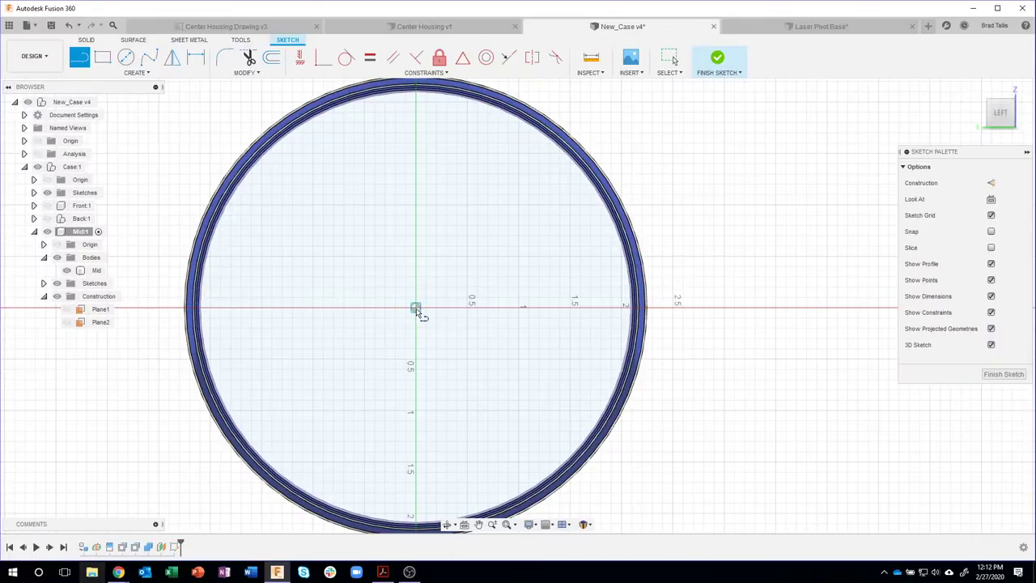
click(207, 309)
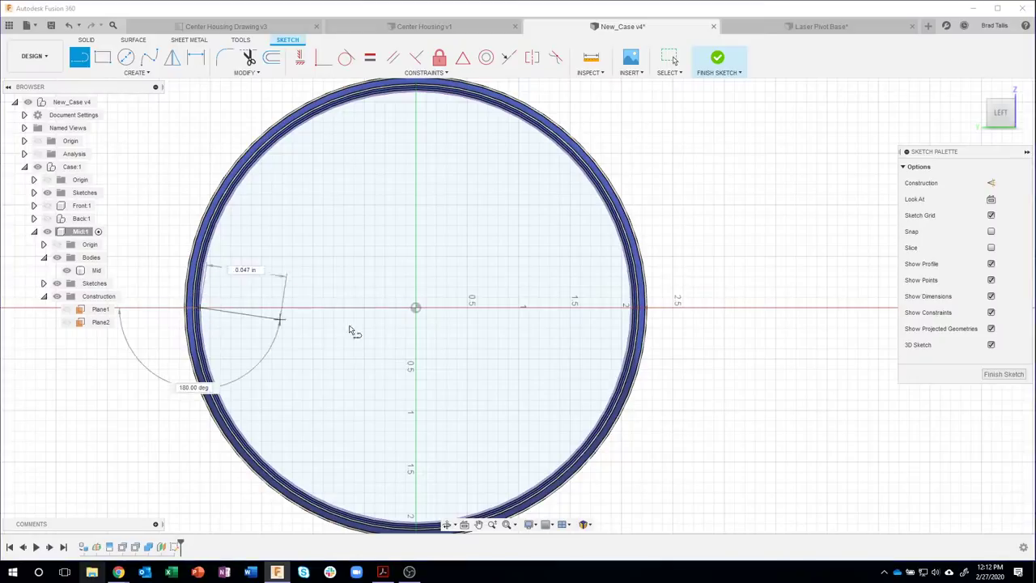
double_click(628, 308)
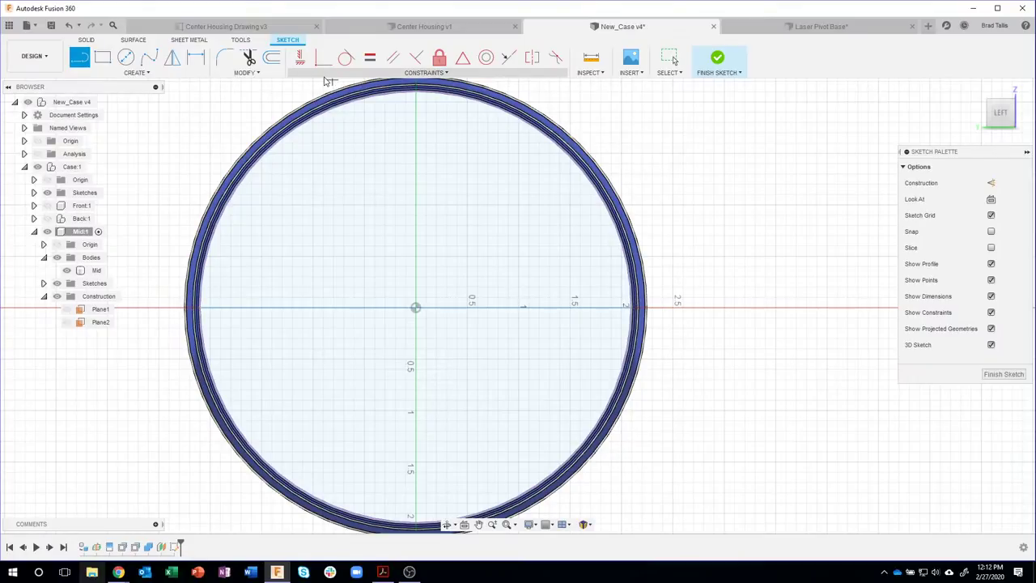
key(Escape)
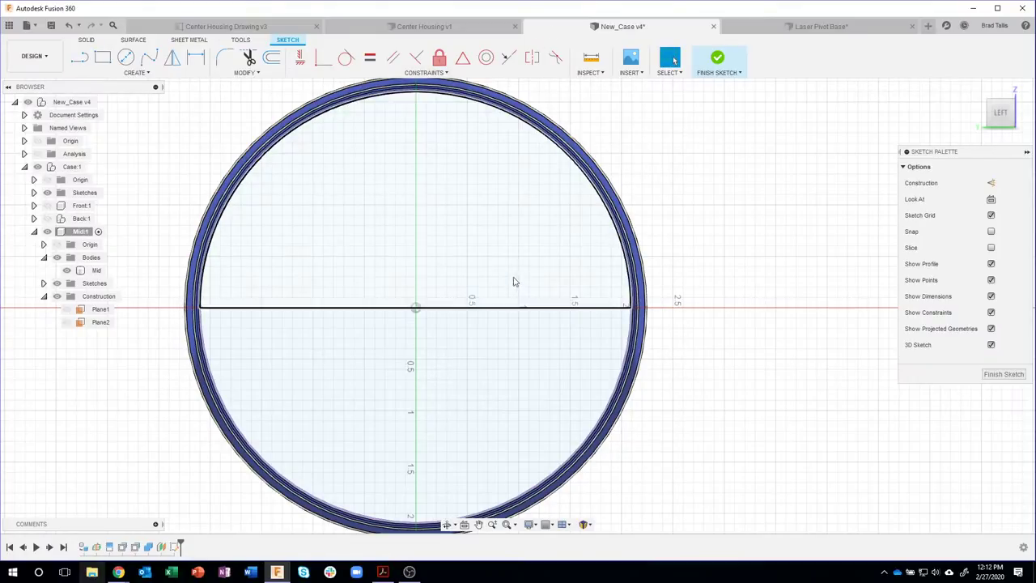
- Convert the horizontal centre line to construction geometry and check that the circle forms a single profile
click(518, 332)
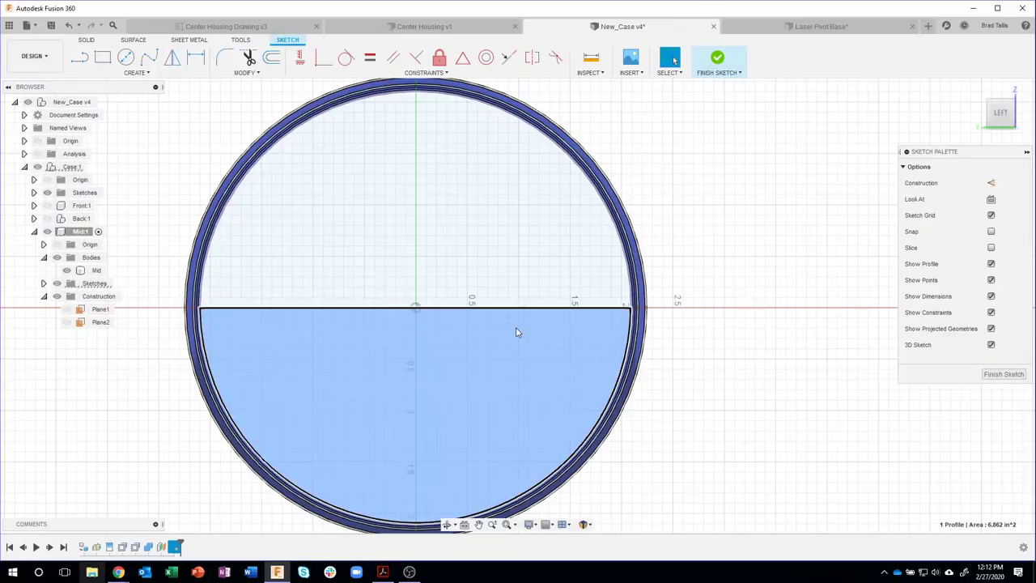
click(521, 270)
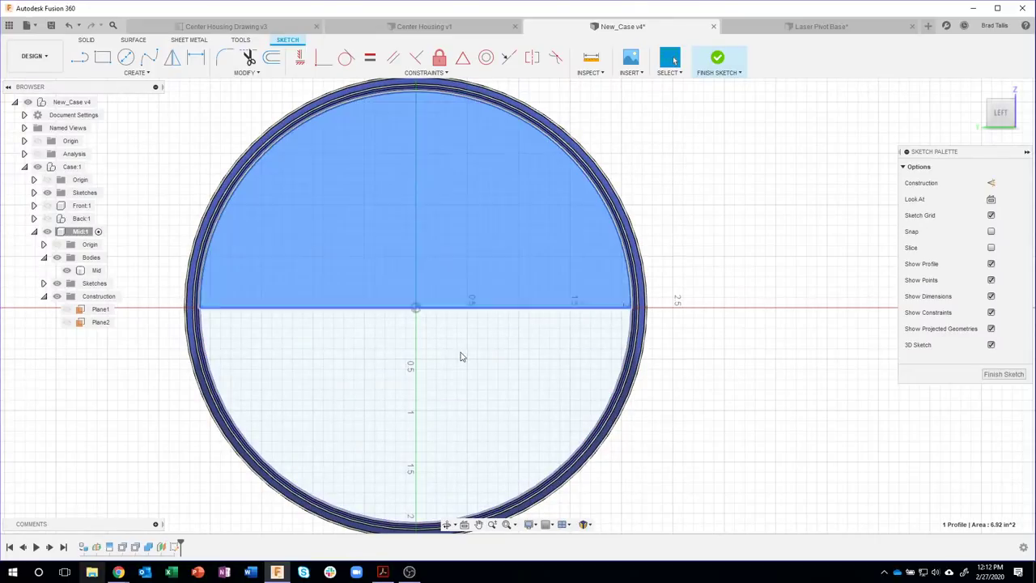
click(462, 357)
click(466, 310)
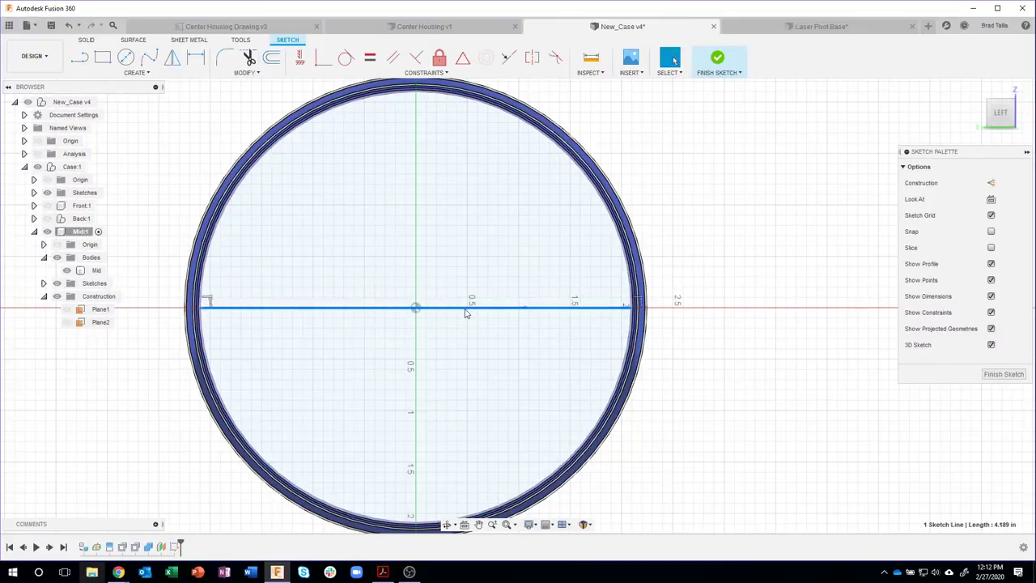
click(991, 183)
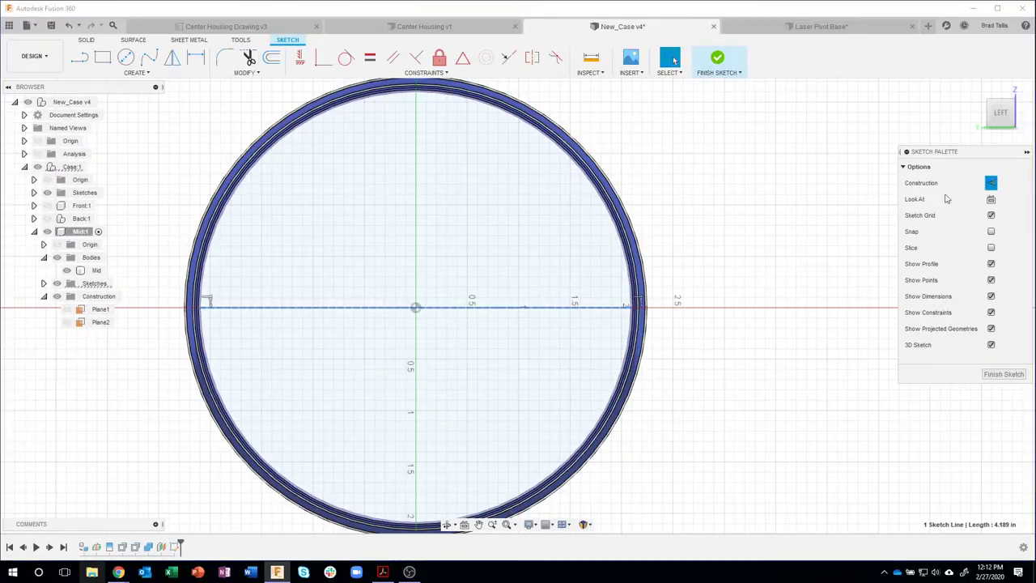
click(462, 241)
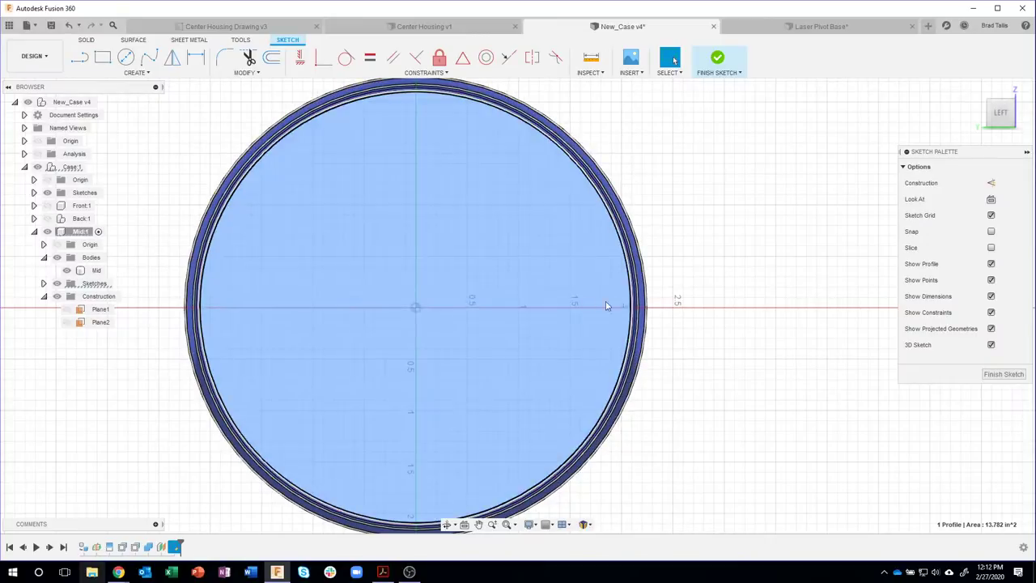
key(Escape)
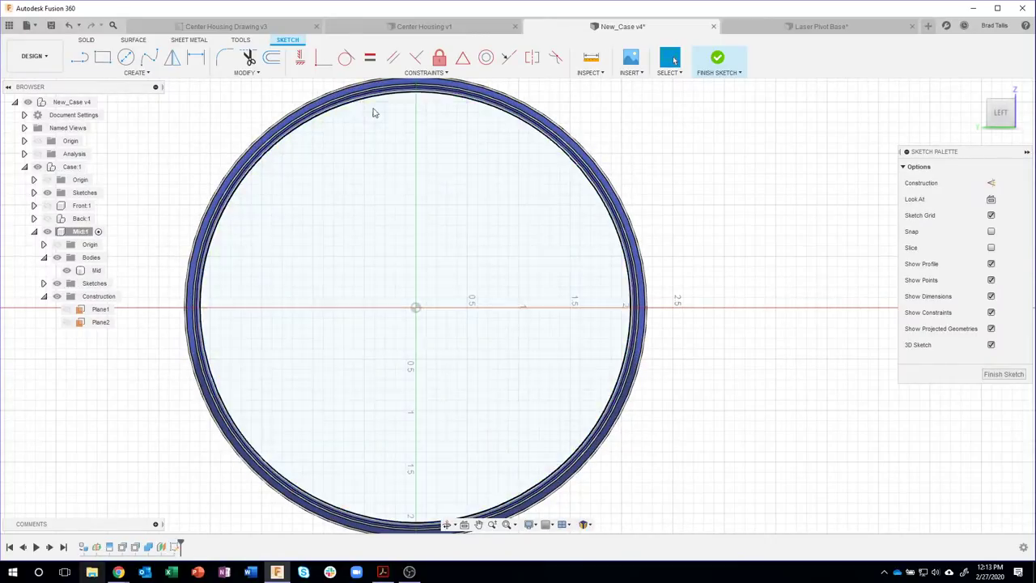
- Offset the horizontal construction line by -0.665 in to add a parallel line above it
click(272, 58)
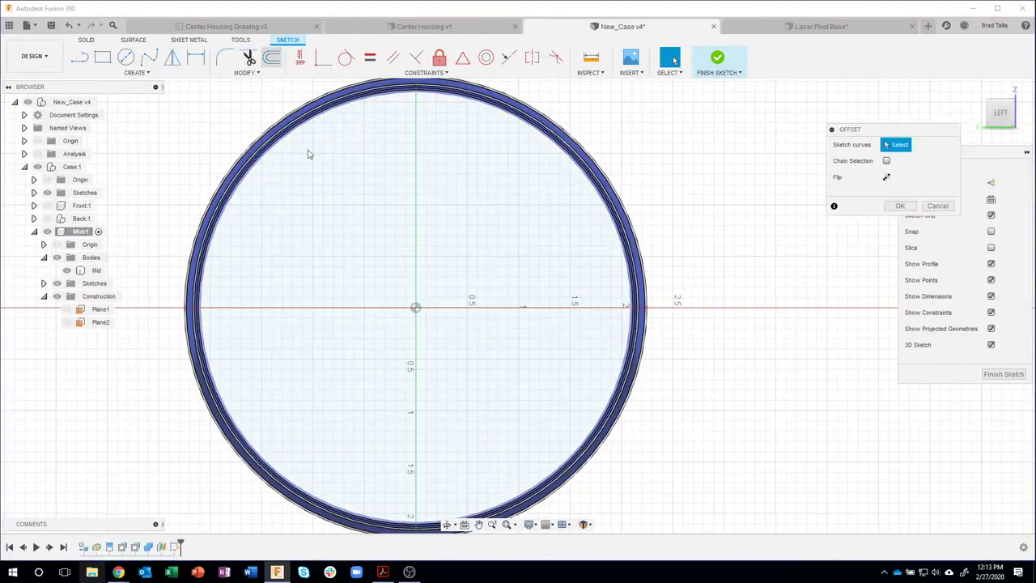
click(343, 308)
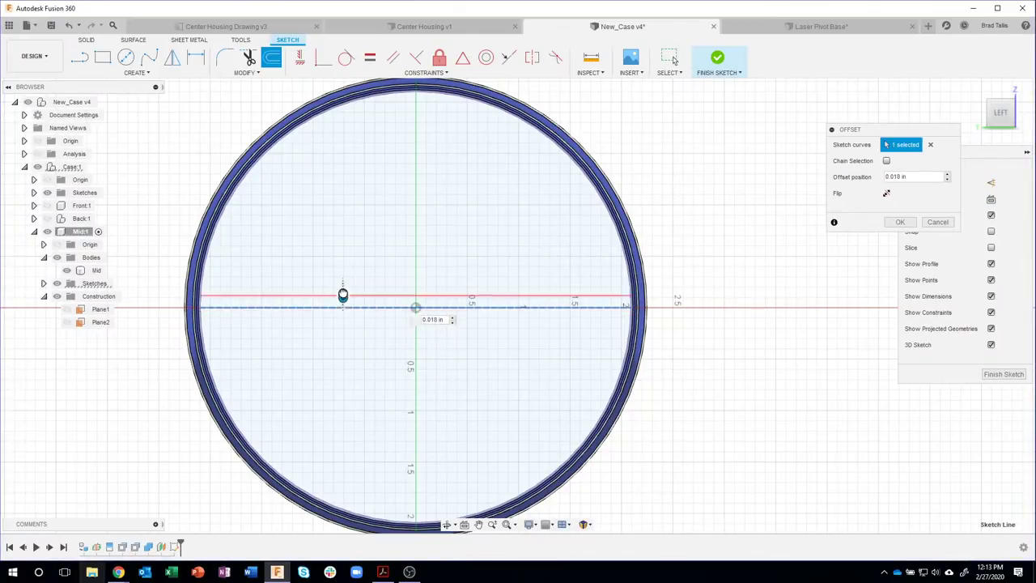
drag(344, 295, 343, 284)
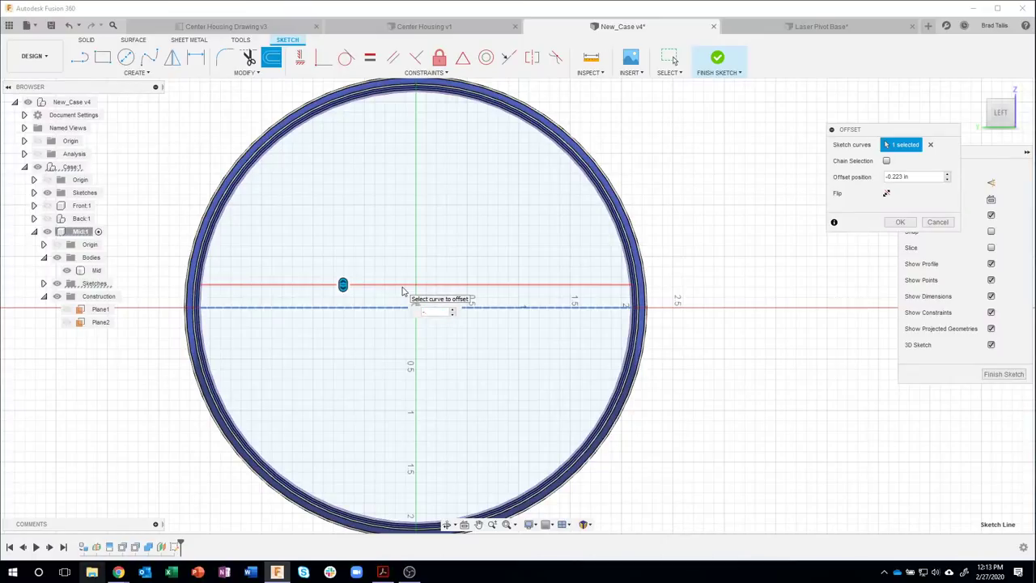
text(-.665)
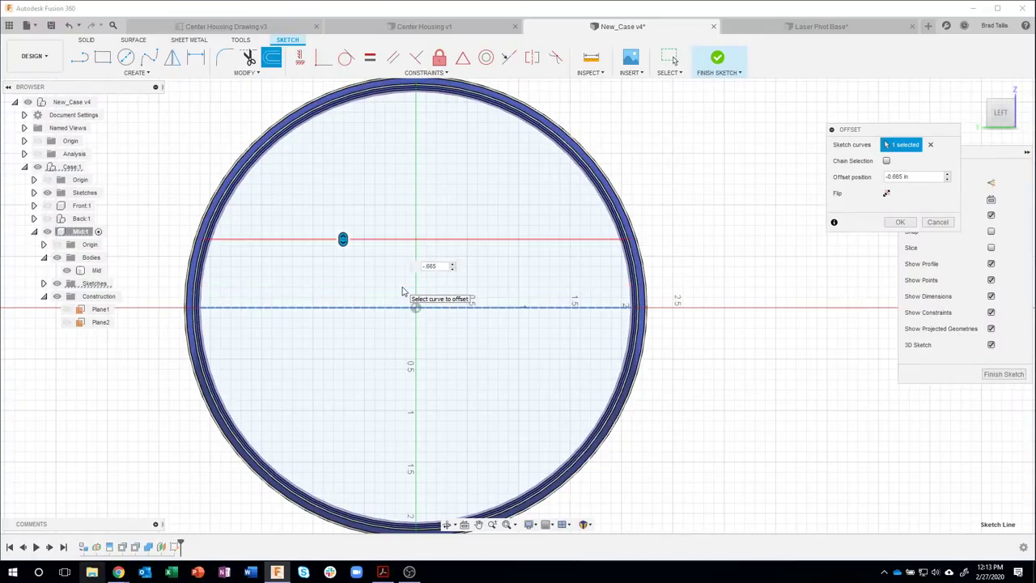
key(Return)
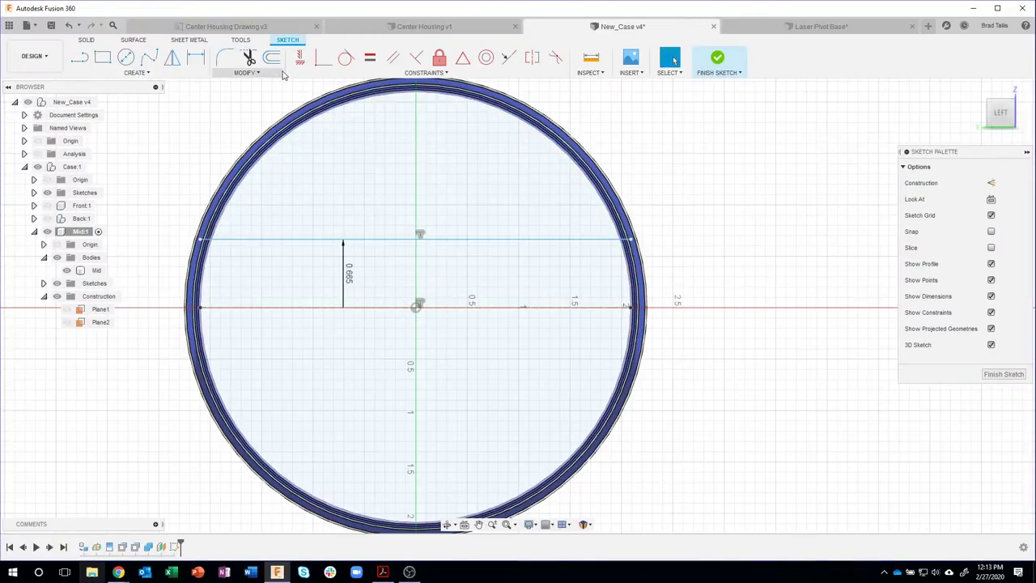
- Offset the horizontal construction line by 0.665 in to add a parallel line below it
click(272, 59)
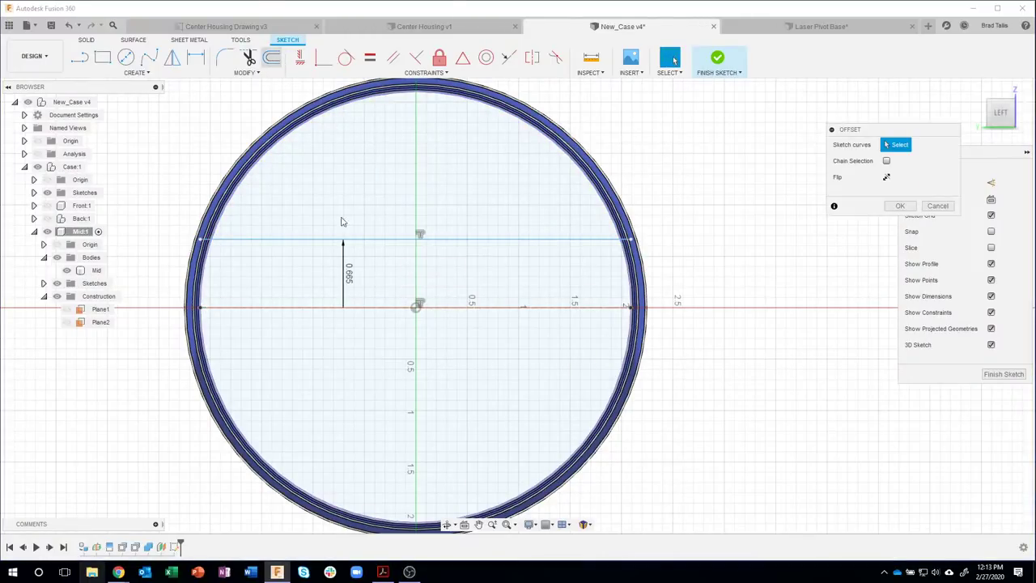
click(375, 312)
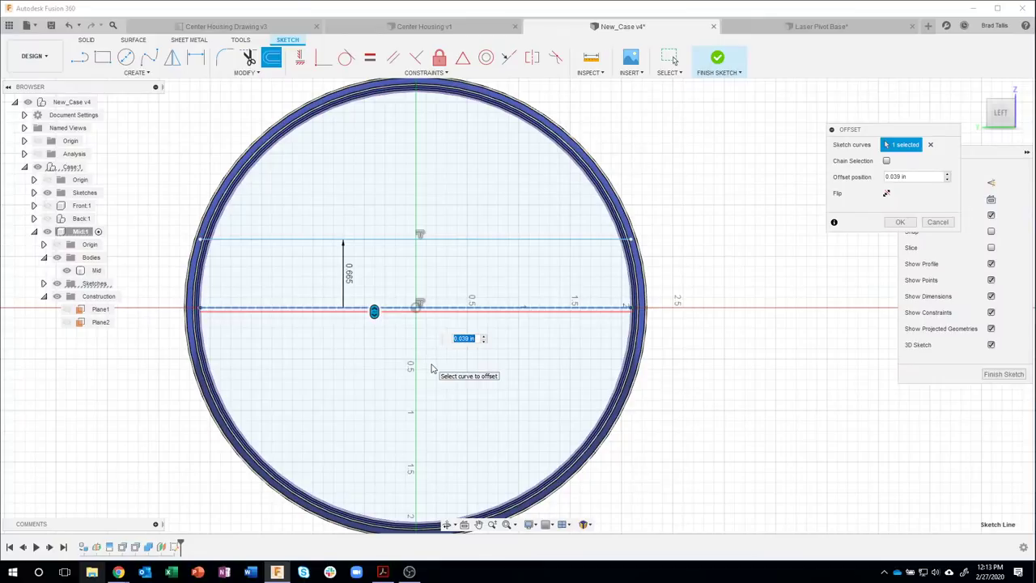
key(Return)
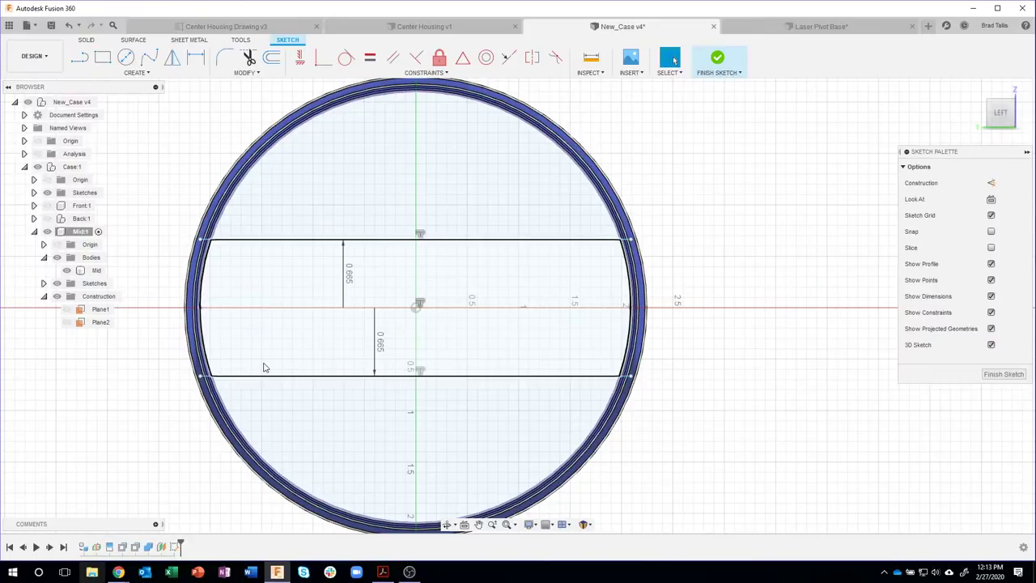
- Sketch a 0.75 in diameter circle below the lower offset line, slightly beside the vertical axis
click(125, 57)
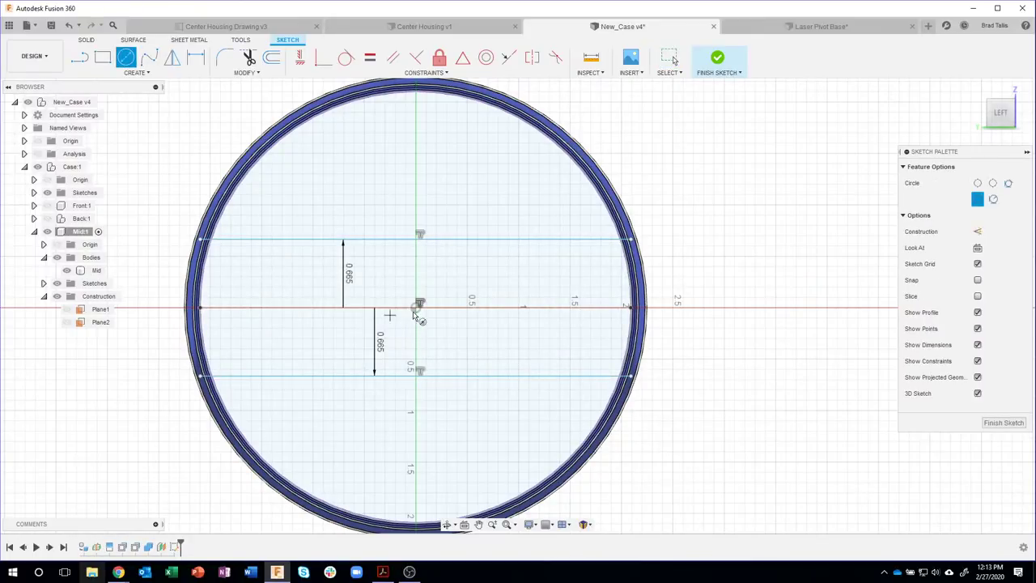
click(438, 417)
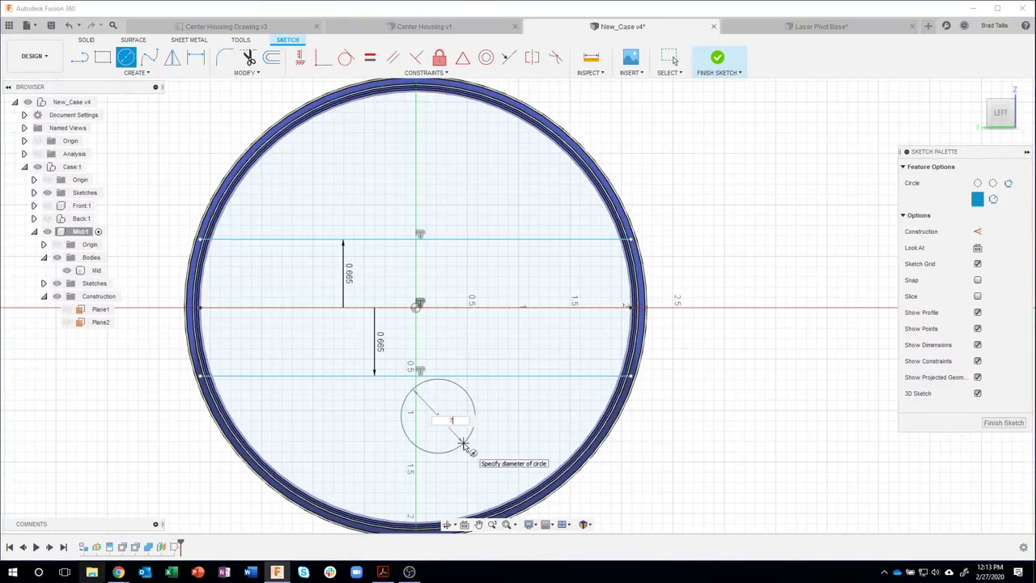
key(Tab)
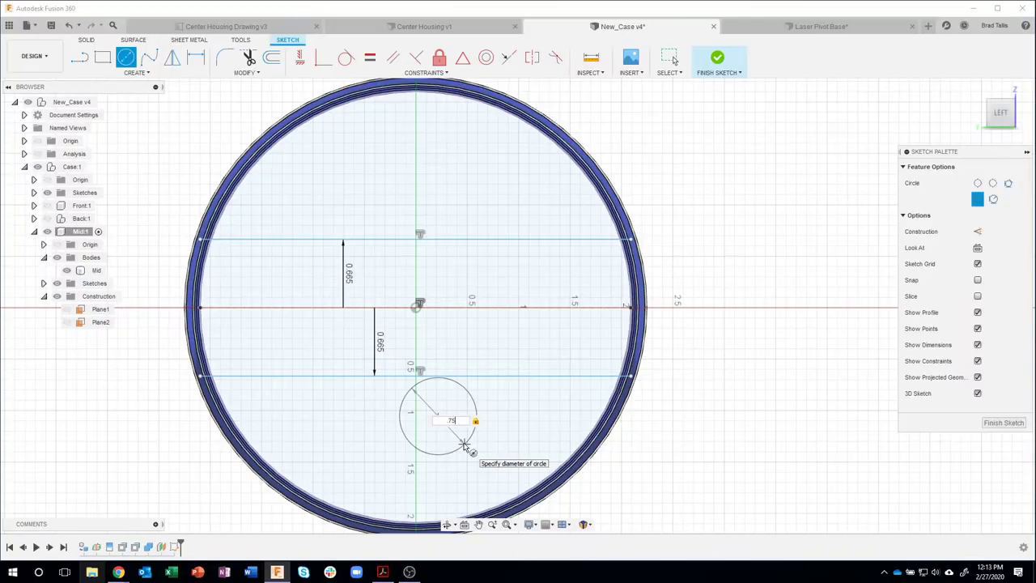
key(Return)
key(Escape)
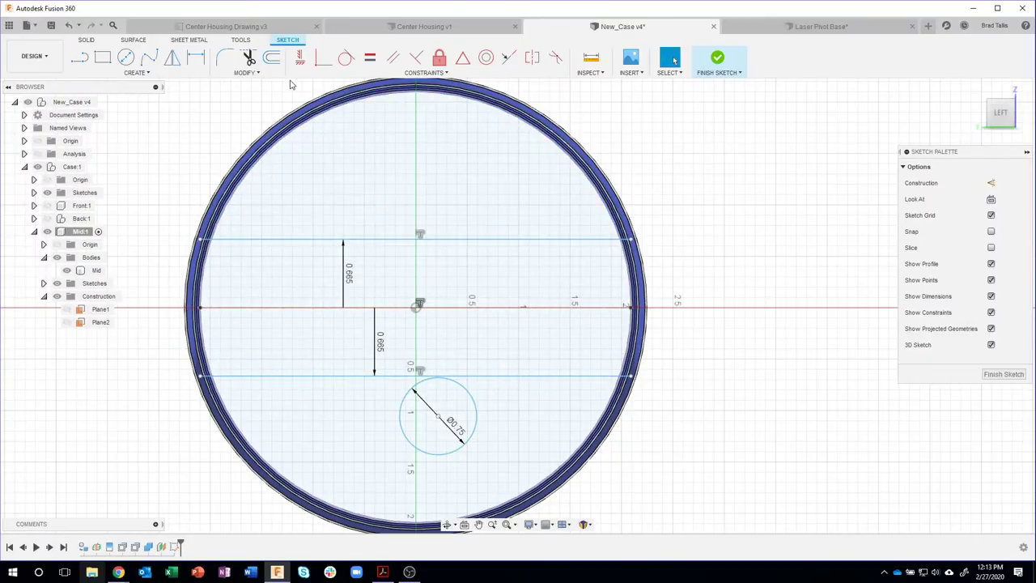
- Constrain the 0.75 in circle's centre point vertically in line with the sketch origin
click(301, 57)
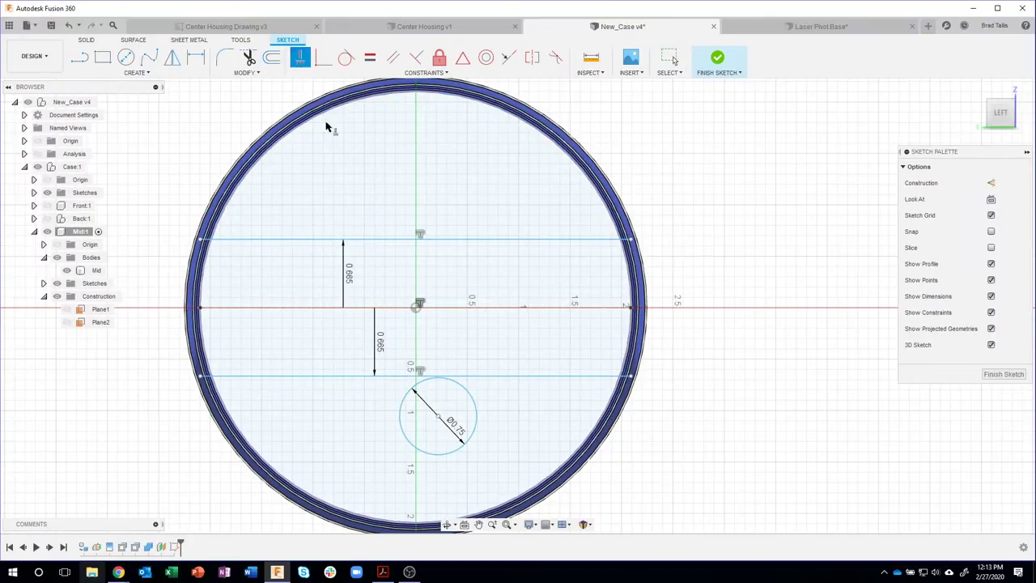
click(438, 416)
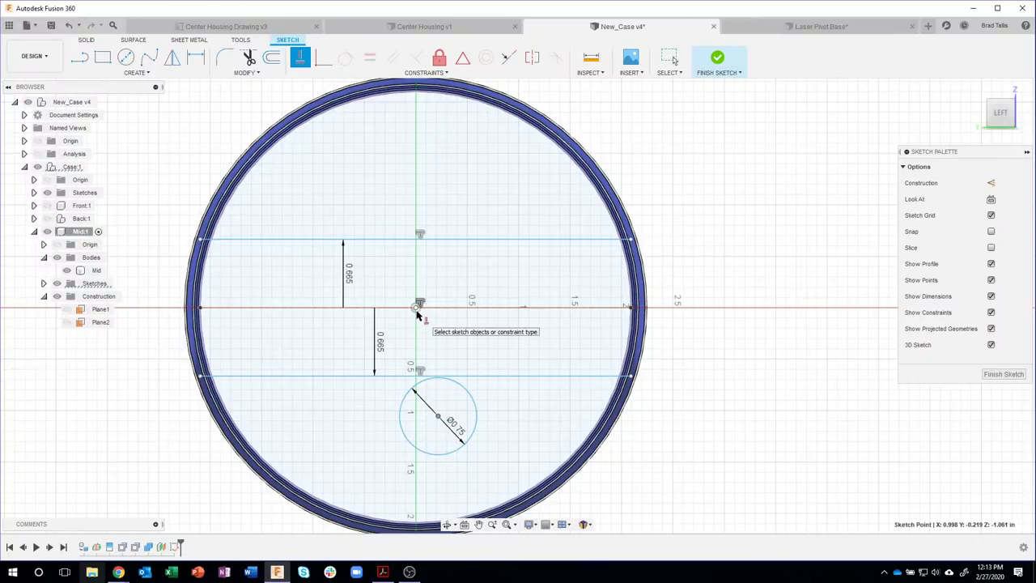
click(417, 308)
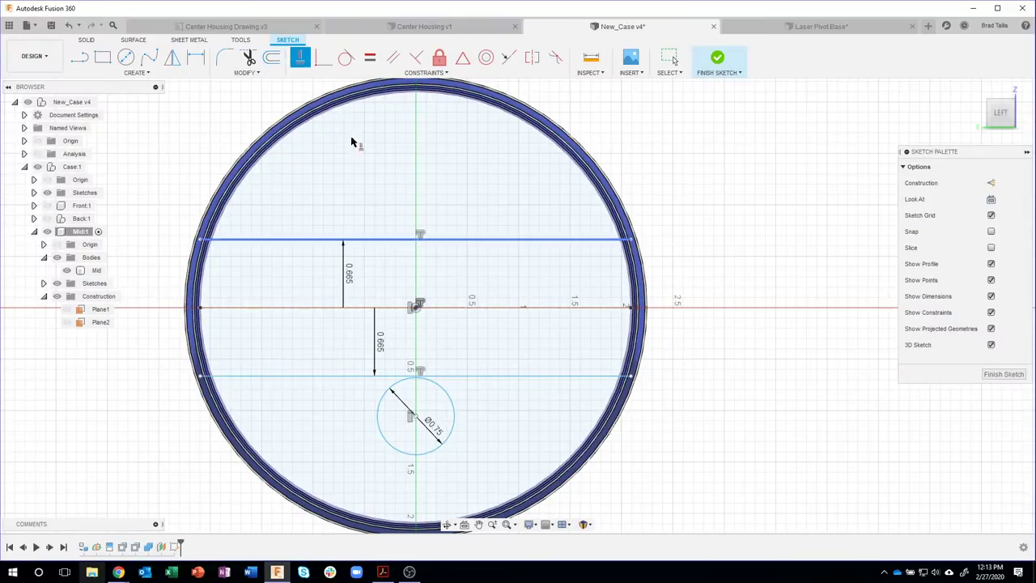
- Dimension the vertical distance from the sketch origin to the small circle's centre as 0.8 in
click(195, 57)
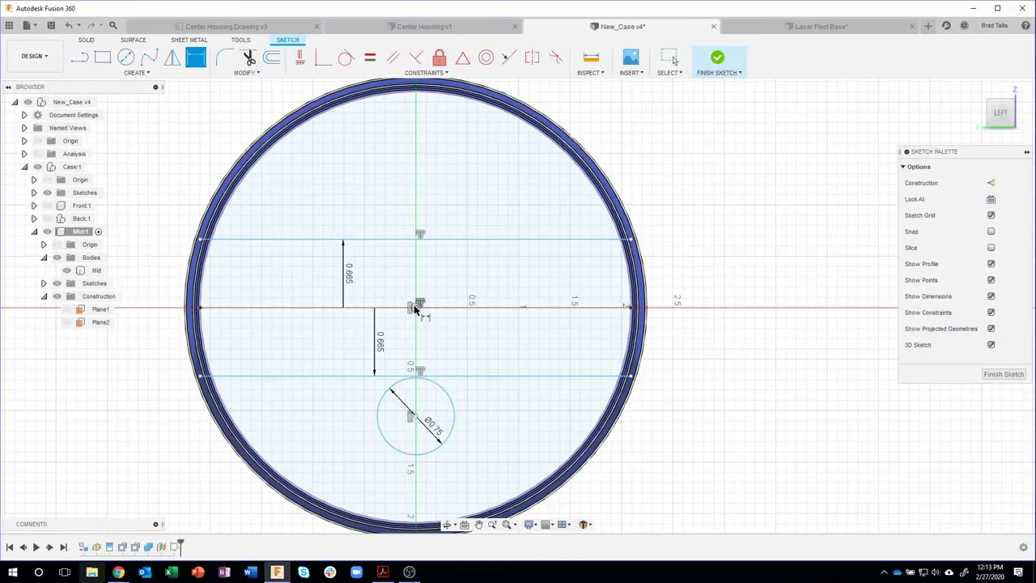
click(416, 417)
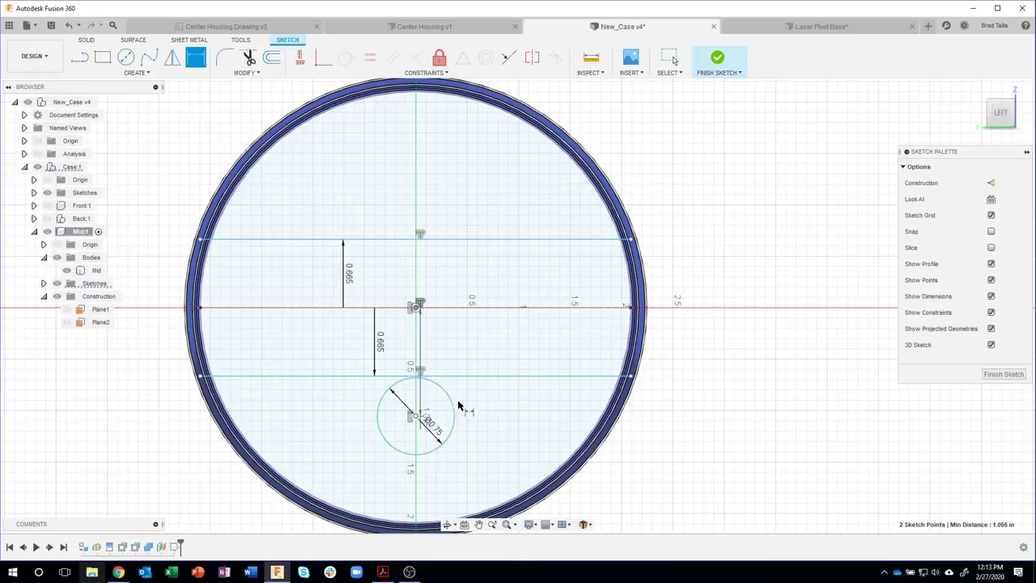
click(519, 356)
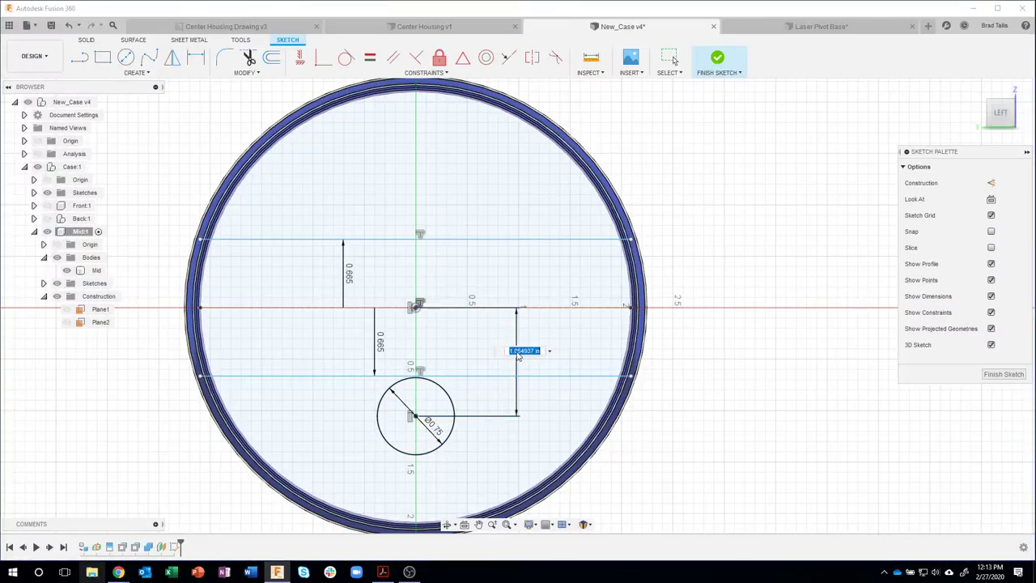
key(BackSpace)
text(.8)
key(Return)
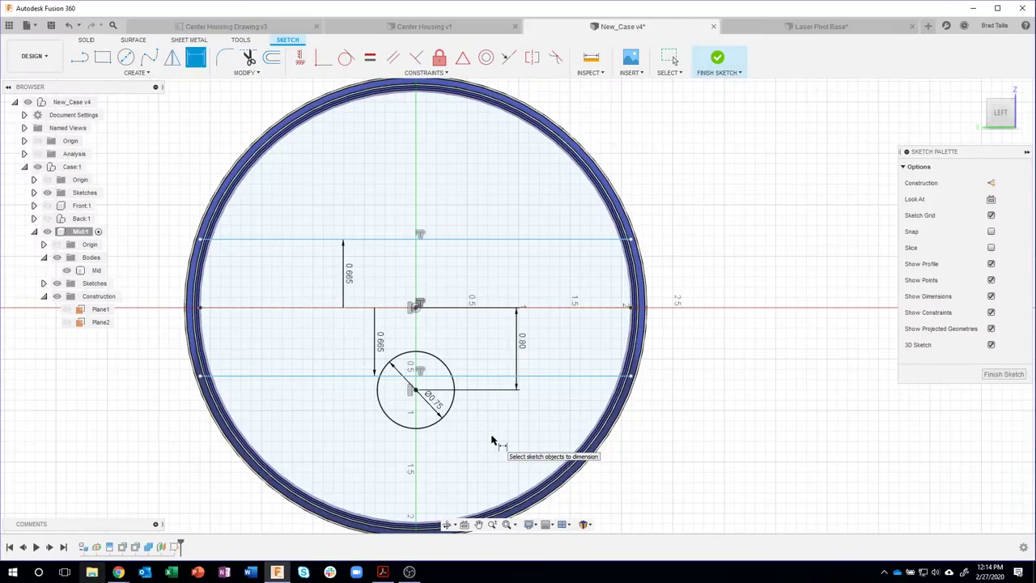
- Draw a vertical line from the lowest point of the small circle up to the upper offset line
click(80, 58)
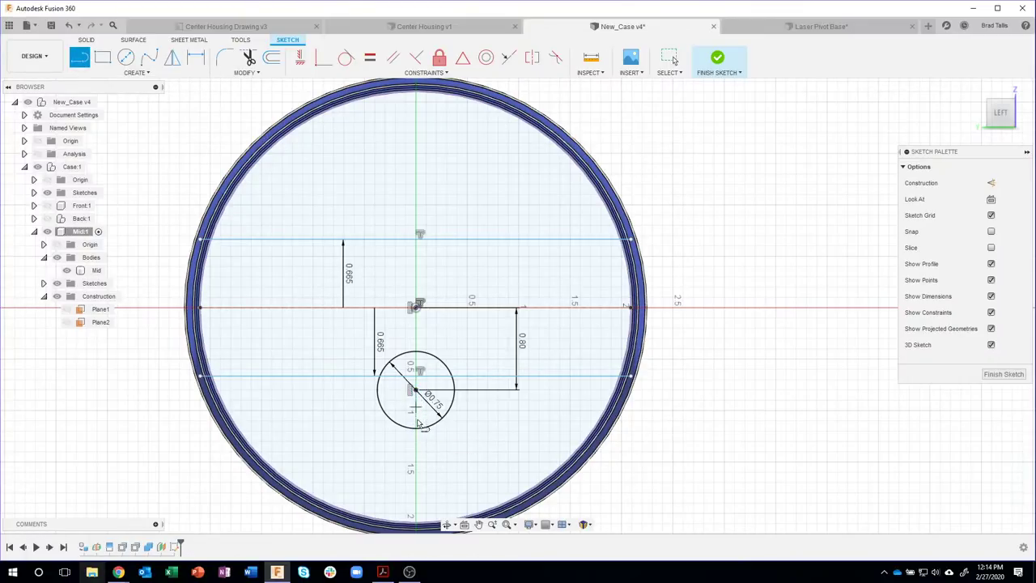
drag(418, 429, 420, 244)
click(416, 239)
key(Escape)
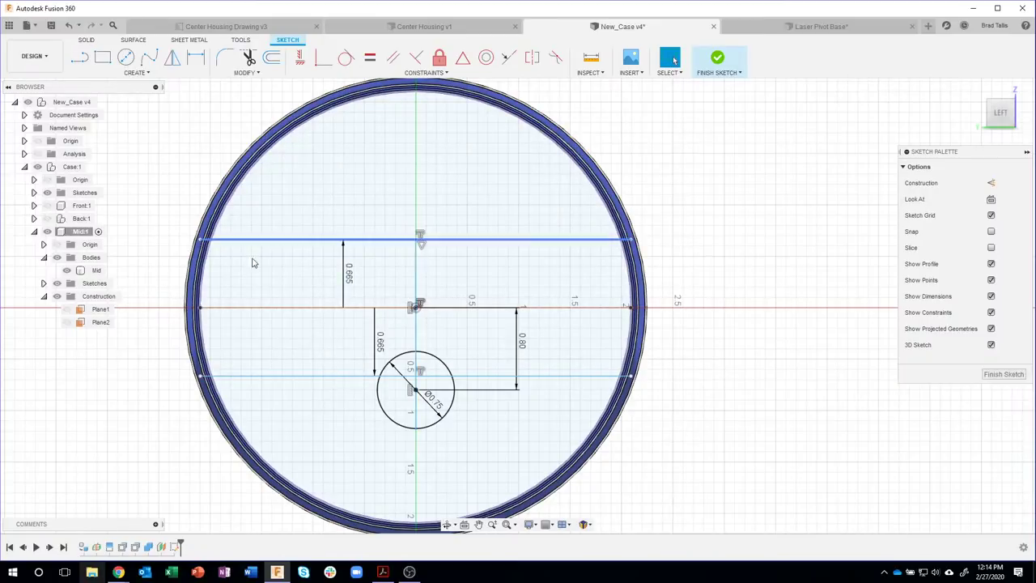
- Offset the vertical centre line by -1.375 in to add a parallel line to its left
click(272, 61)
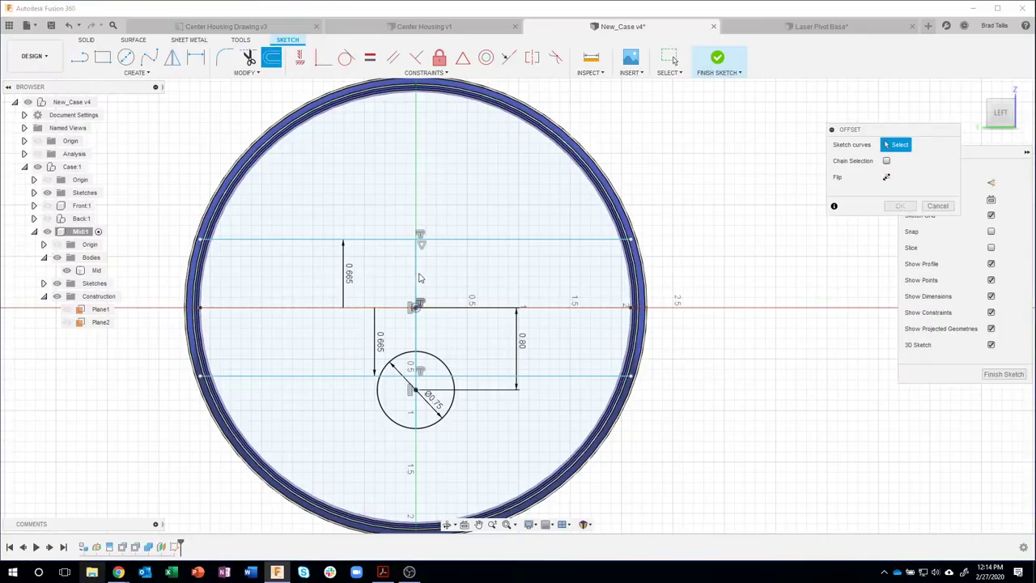
click(418, 278)
drag(420, 272, 306, 273)
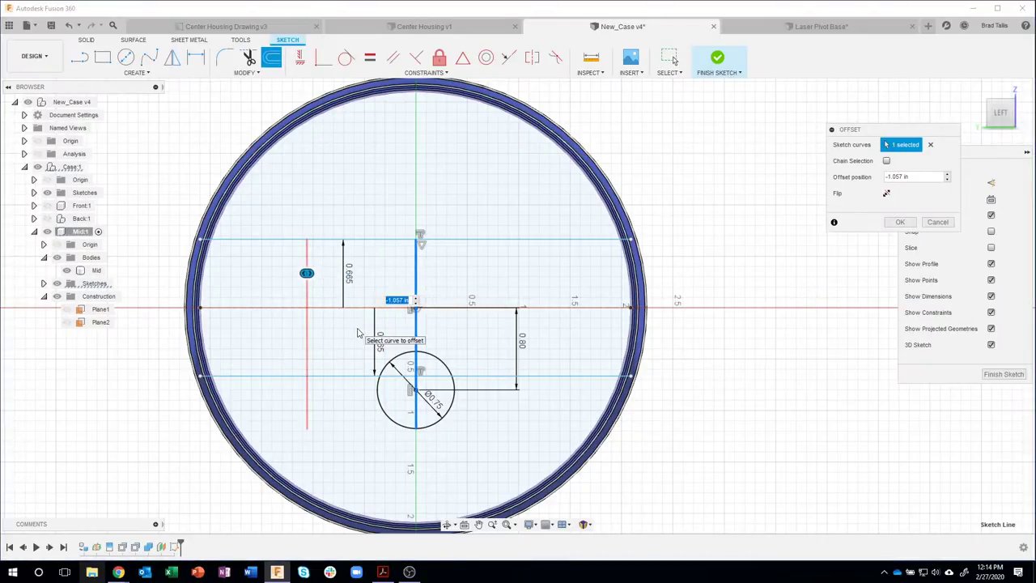
text(1.)
text(.375)
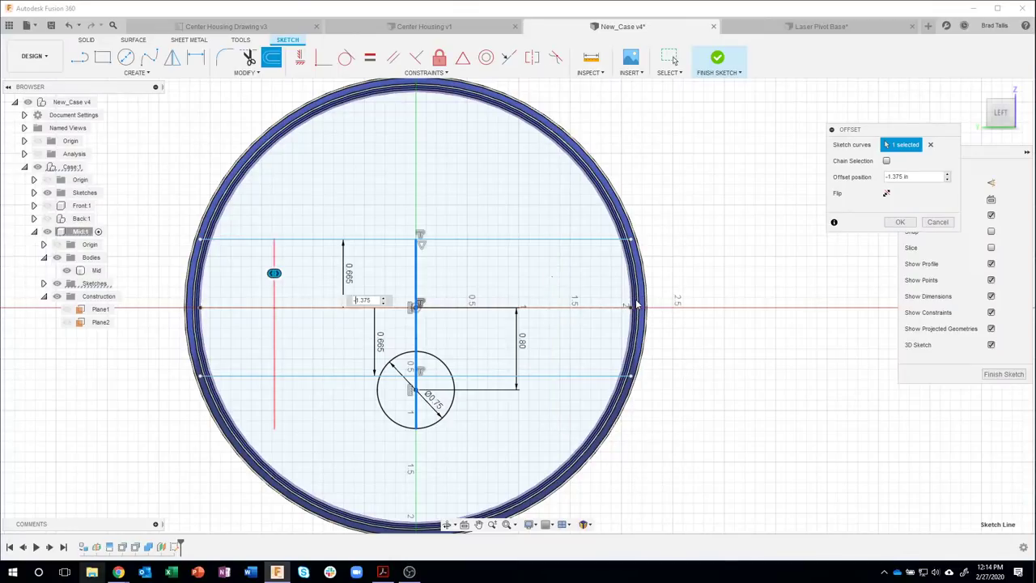
key(Return)
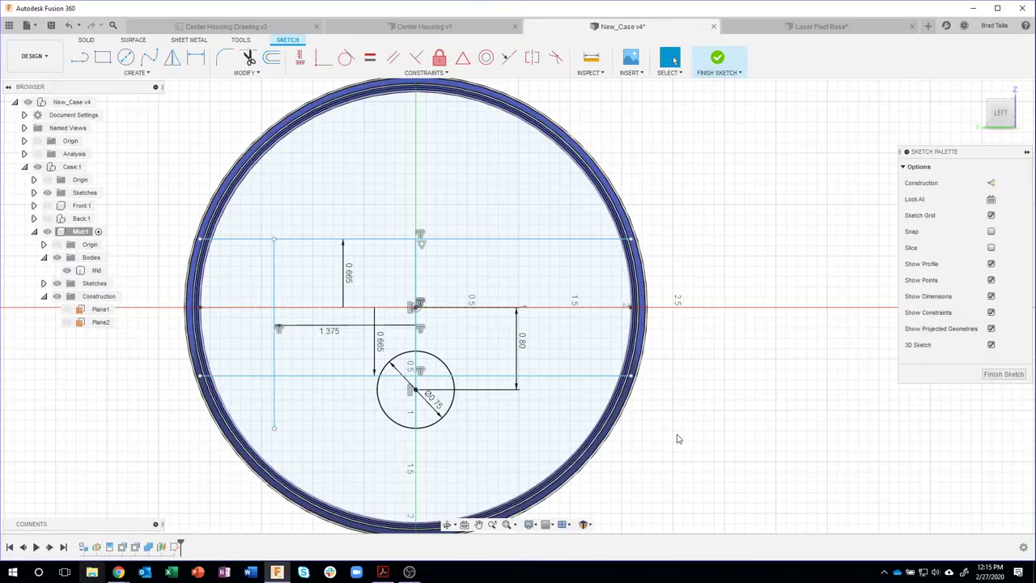
- Finish the sketch and start an extrusion of the band and half-circle profiles left of the vertical centre line
click(717, 61)
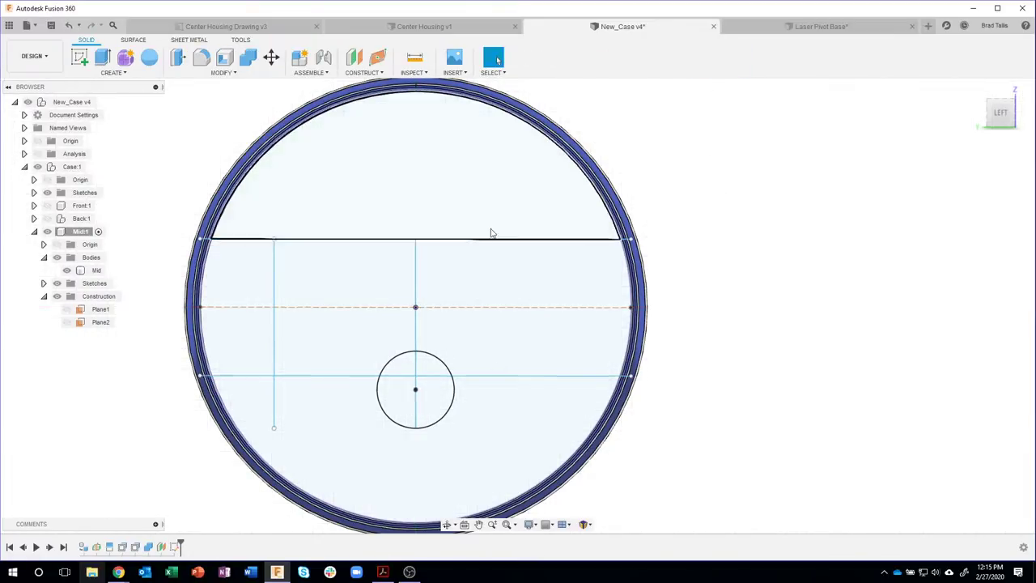
mouse_move(491, 231)
shift+middle_down()
mouse_move(351, 270)
mouse_move(280, 273)
mouse_move(474, 289)
shift+middle_up()
click(391, 289)
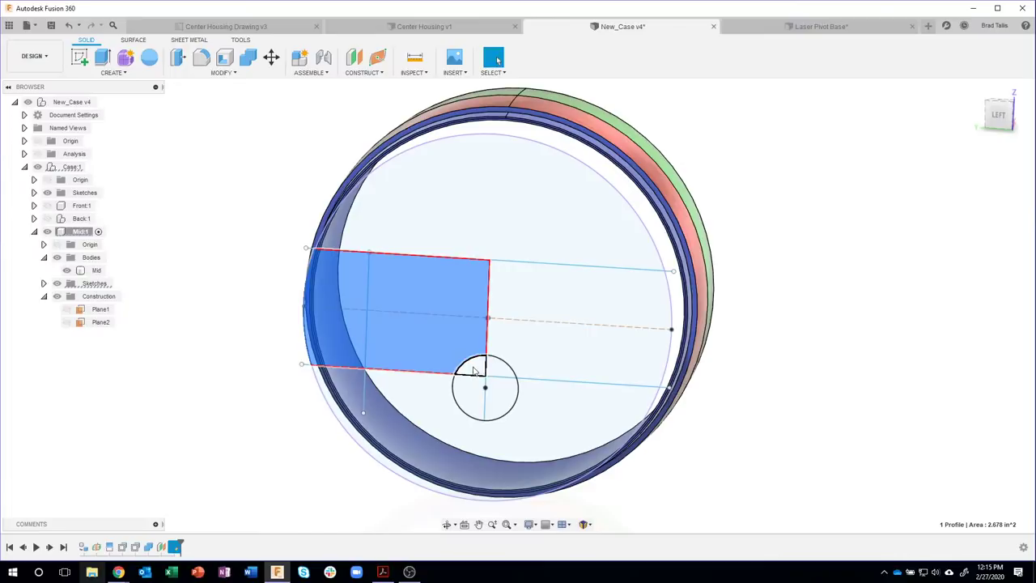
ctrl+click(468, 397)
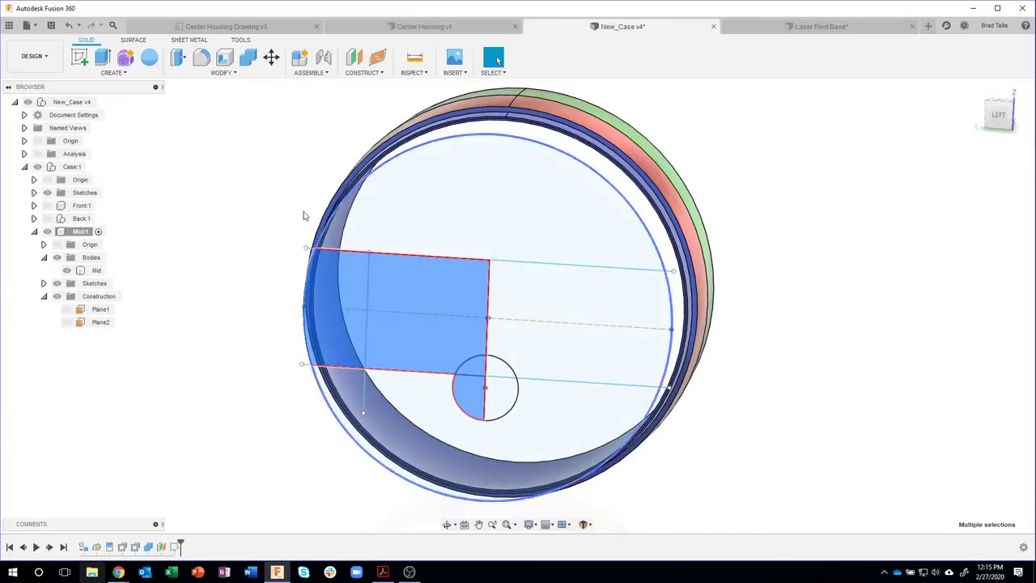
shift+middle_drag(283, 186, 422, 277)
right_click(404, 283)
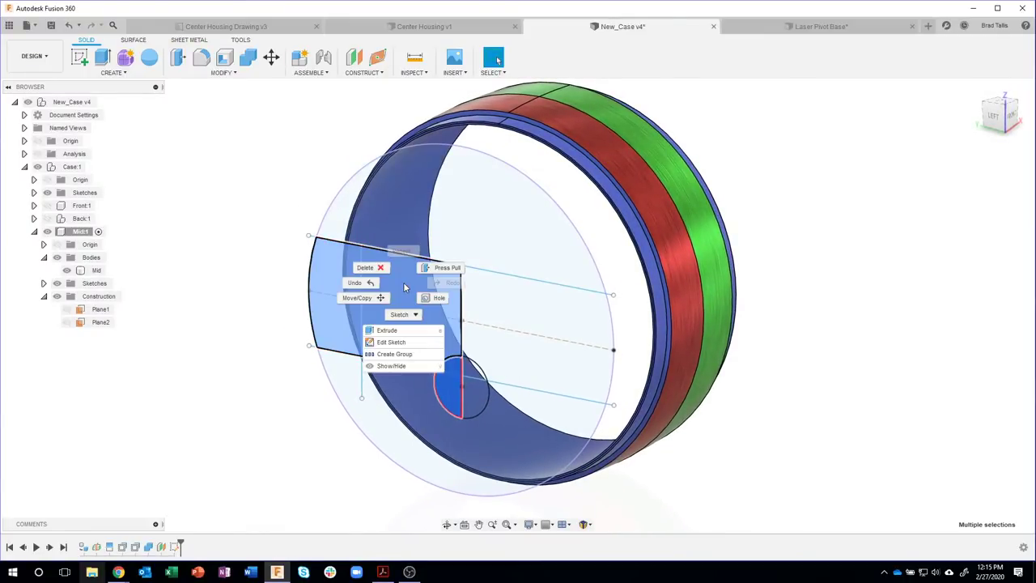
click(394, 331)
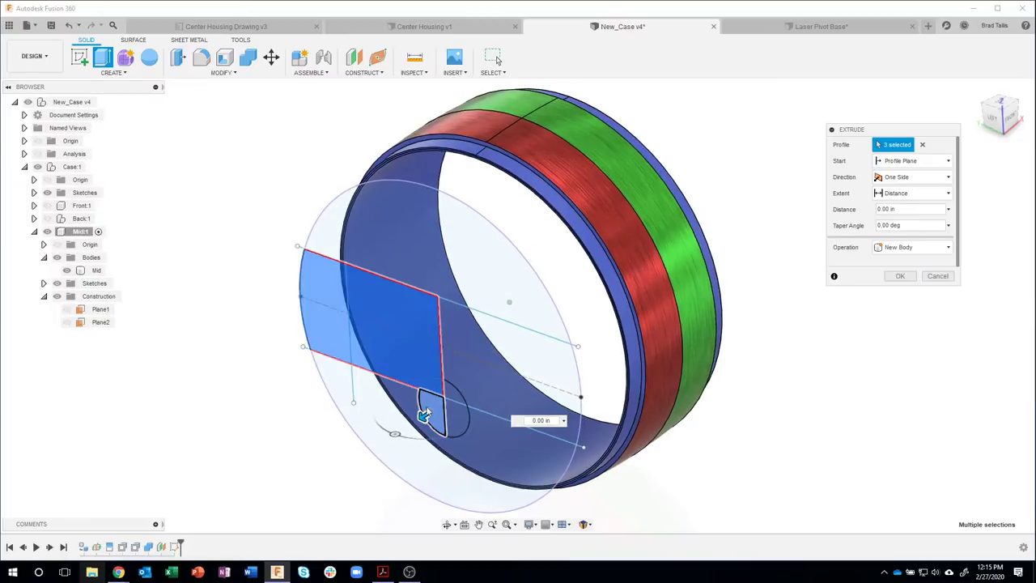
- Extrude the three selected profiles -2.502 in through the ring to its far edge as a new body
drag(420, 415, 490, 366)
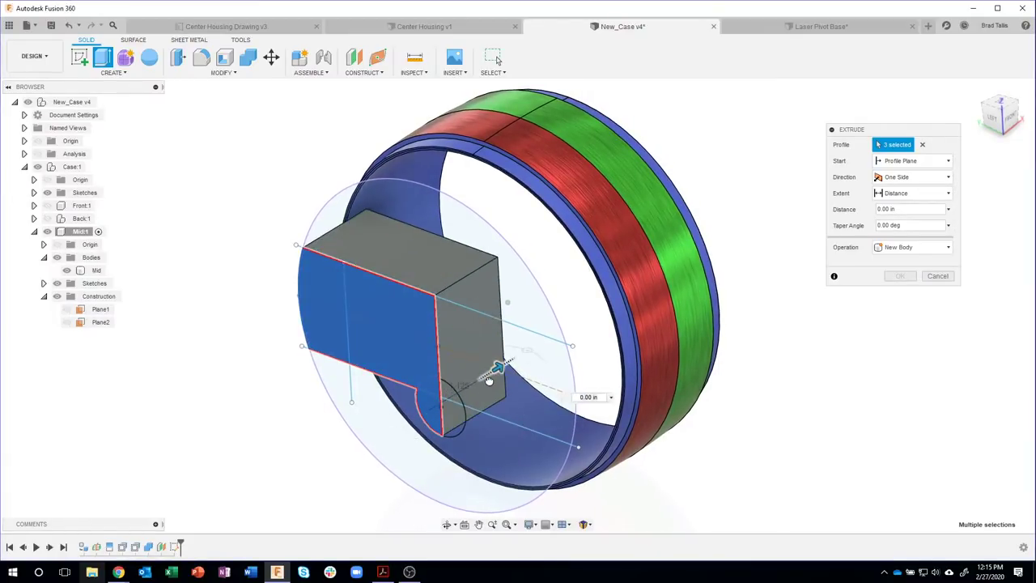
shift+middle_drag(441, 407, 565, 160)
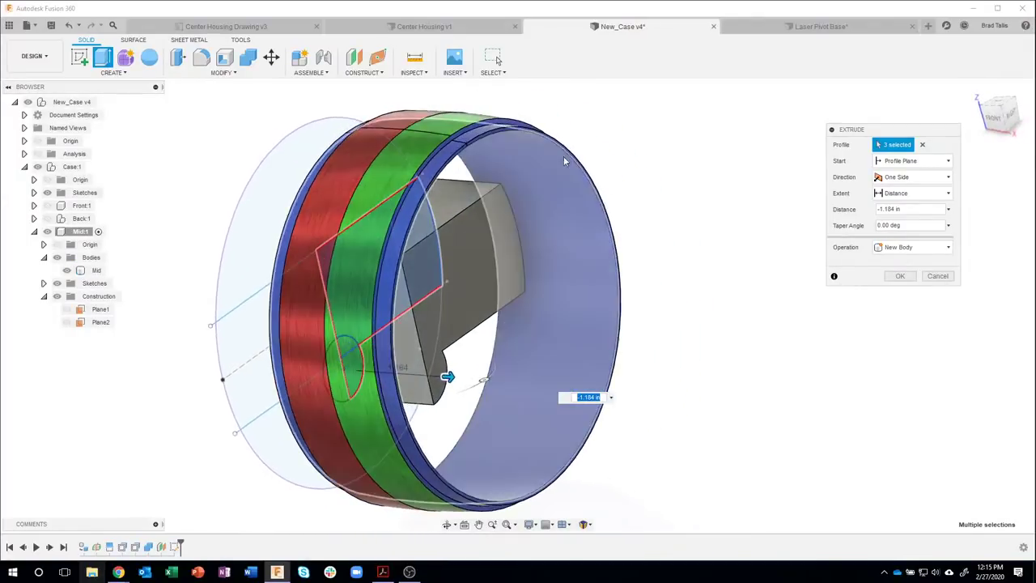
click(499, 132)
click(507, 143)
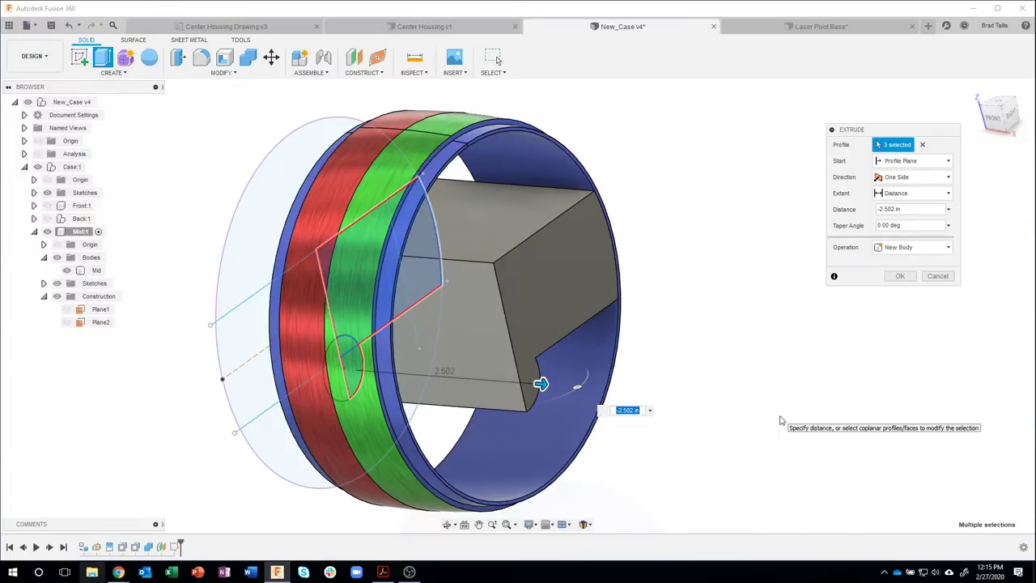
shift+middle_drag(782, 420, 687, 283)
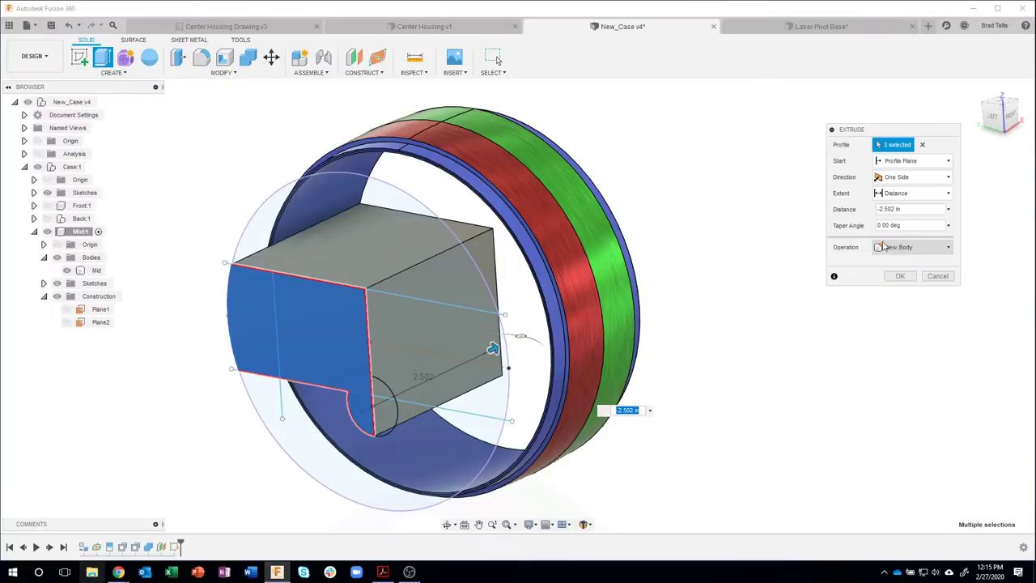
click(894, 248)
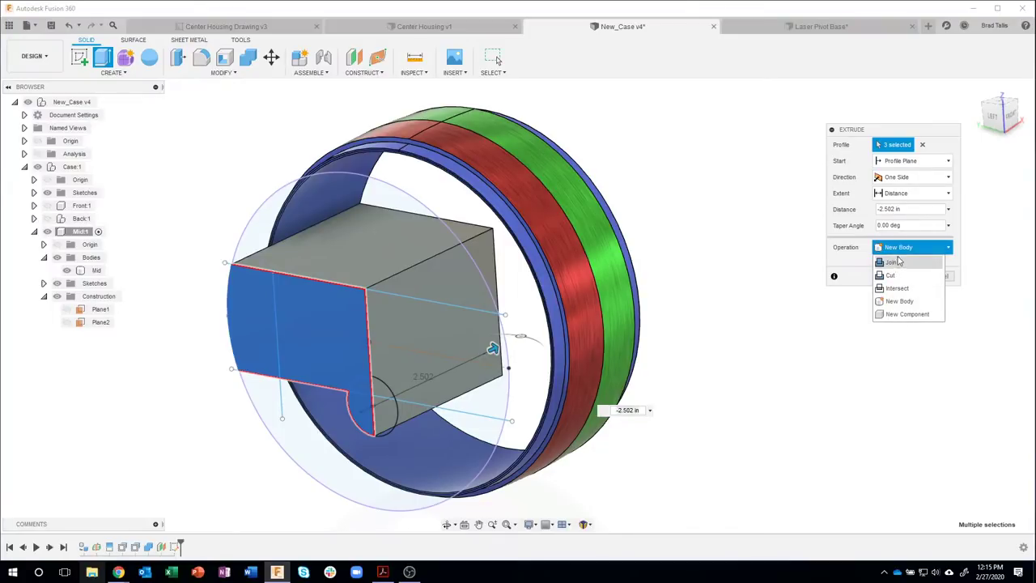
click(898, 249)
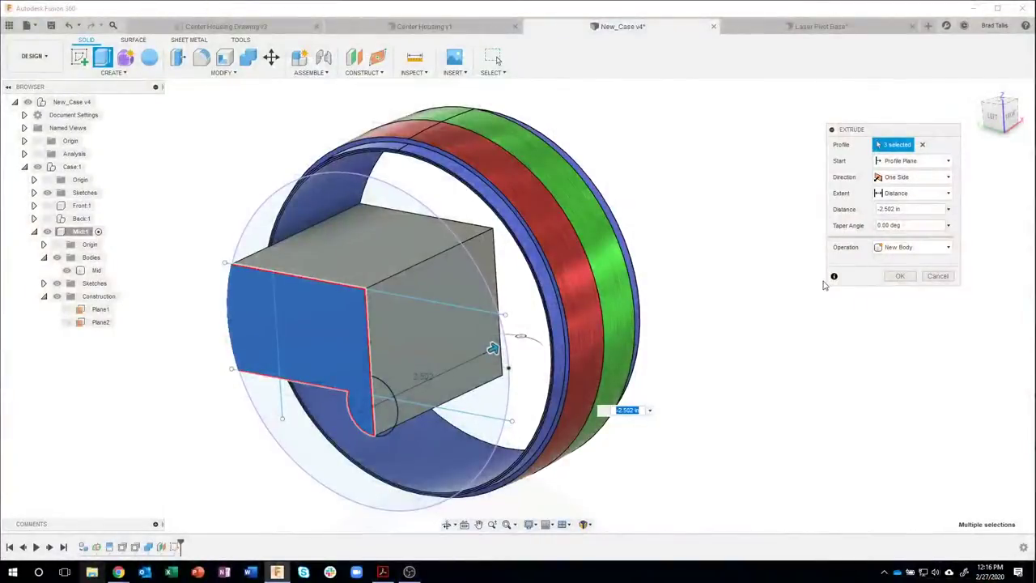
click(897, 277)
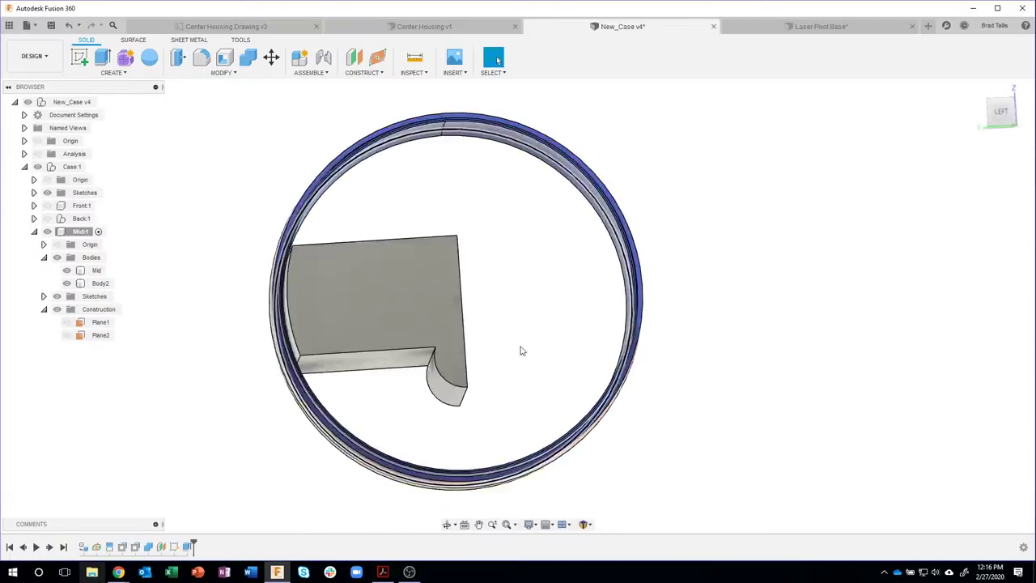
- Fillet the inner edge between the block's flat underside and its rounded lobe with a 0.2 in radius
shift+middle_drag(490, 331, 429, 340)
click(426, 340)
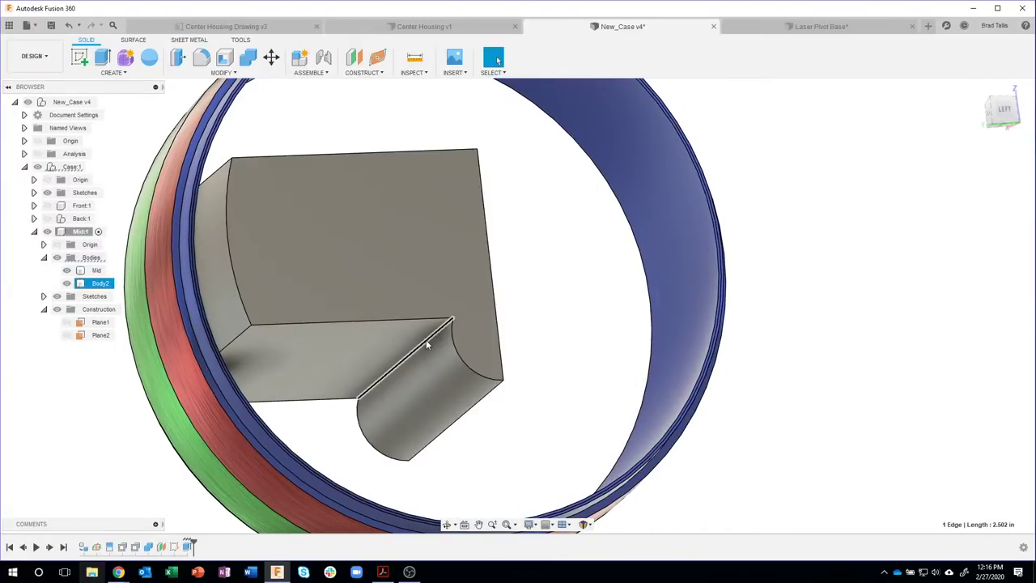
right_click(426, 344)
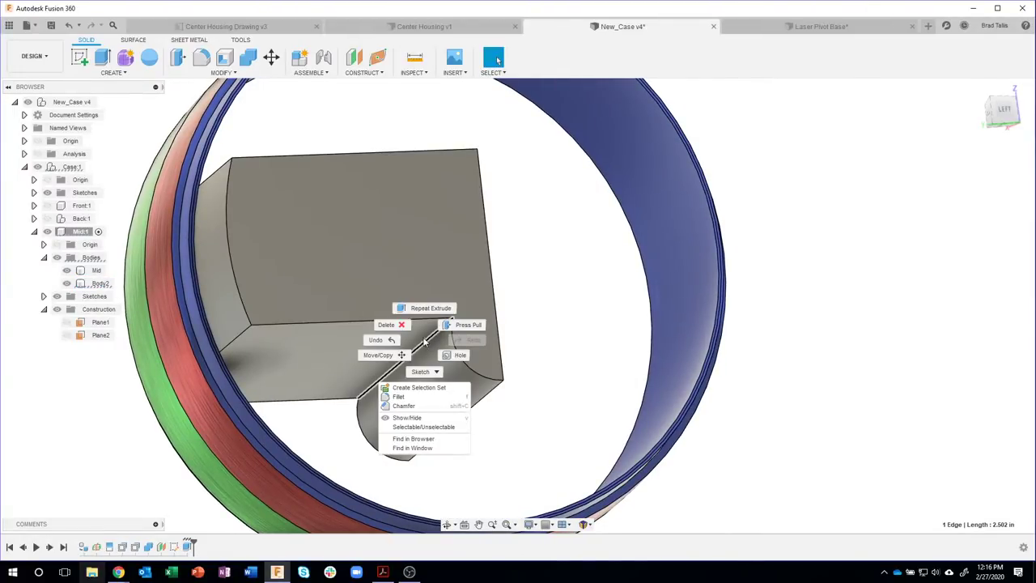
click(403, 397)
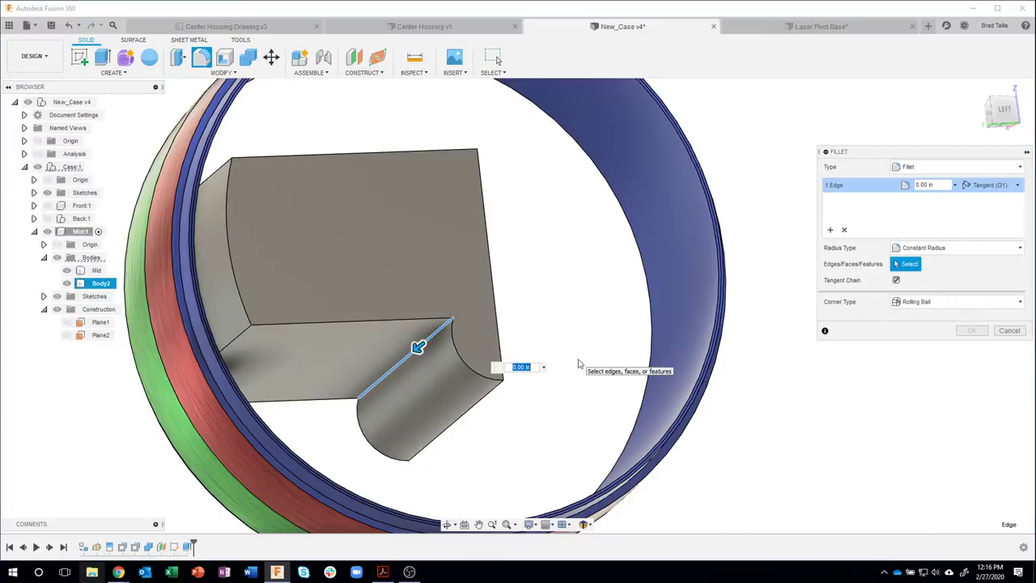
text(.2)
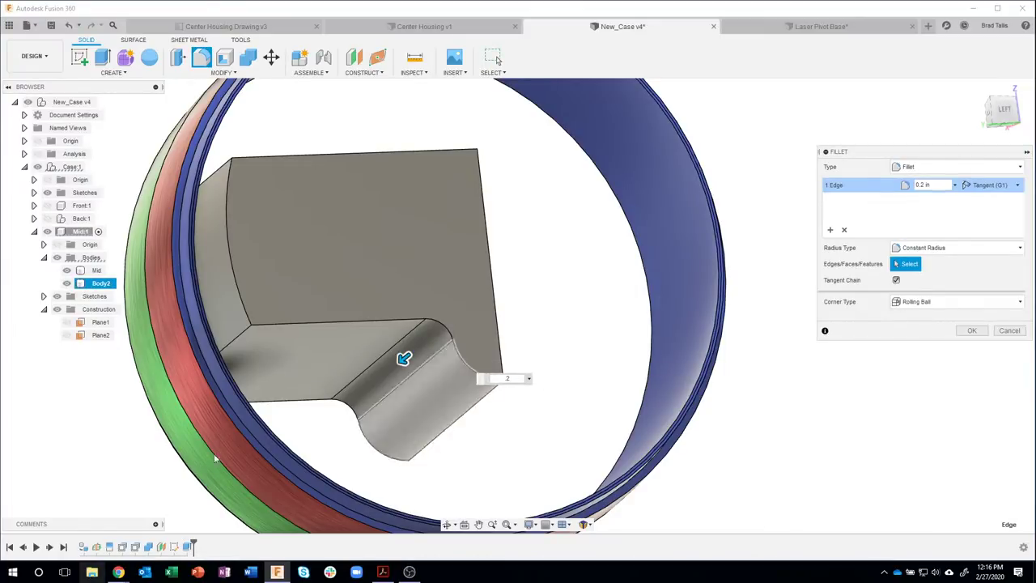
click(970, 330)
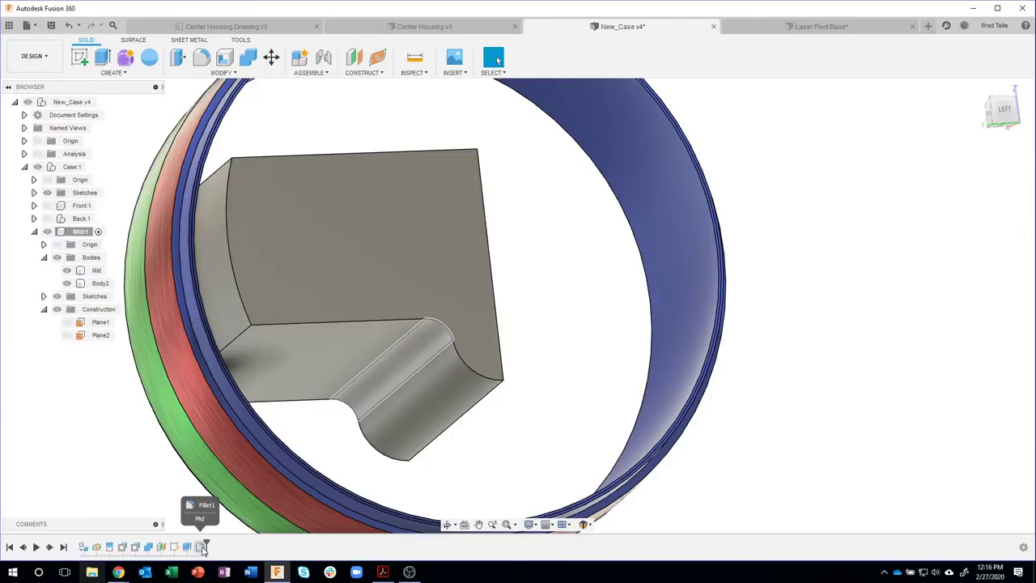
- Show Sketch1 of the Mid component again over the extruded block
shift+middle_drag(848, 294, 261, 291)
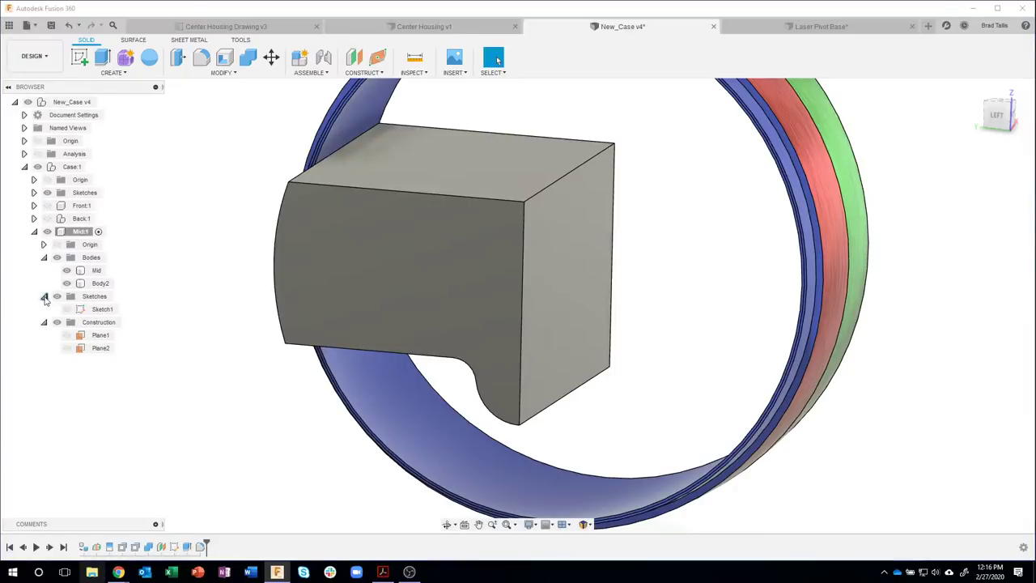
click(66, 309)
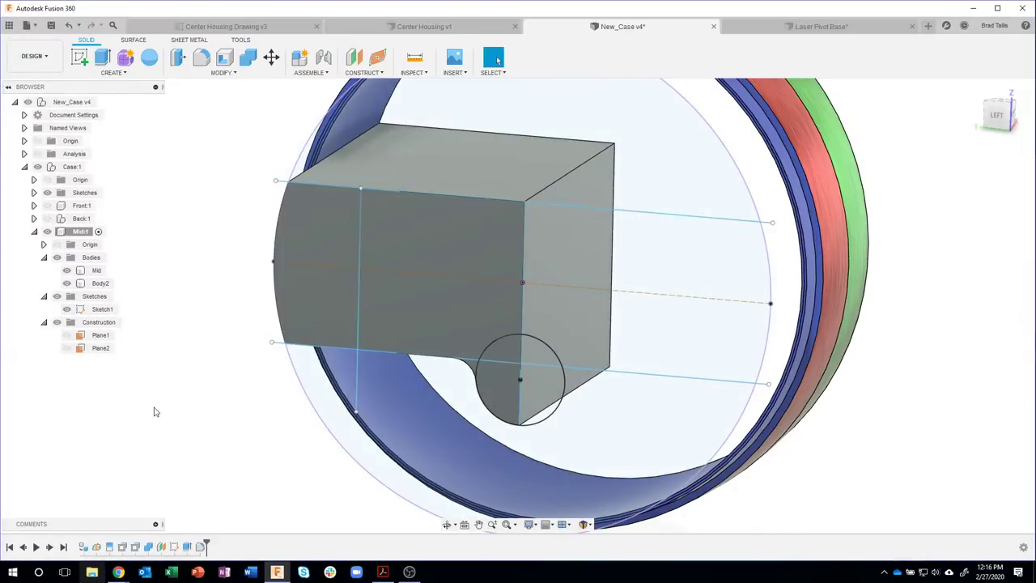
shift+middle_drag(169, 409, 197, 387)
shift+middle_drag(391, 247, 353, 225)
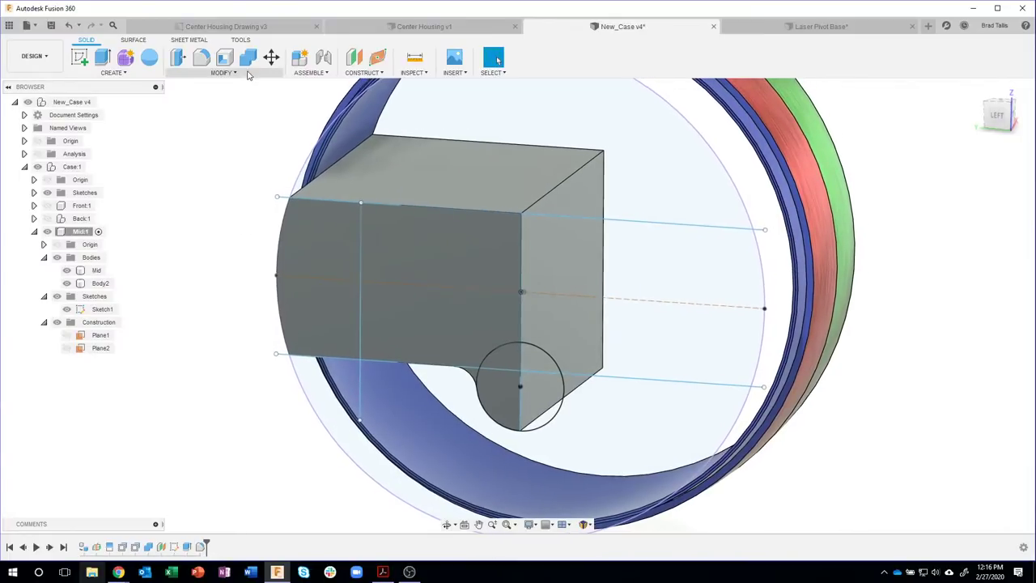
- Split the block body along the vertical offset sketch line with the splitting tool extended, and hide Sketch1 of the Mid component
click(238, 72)
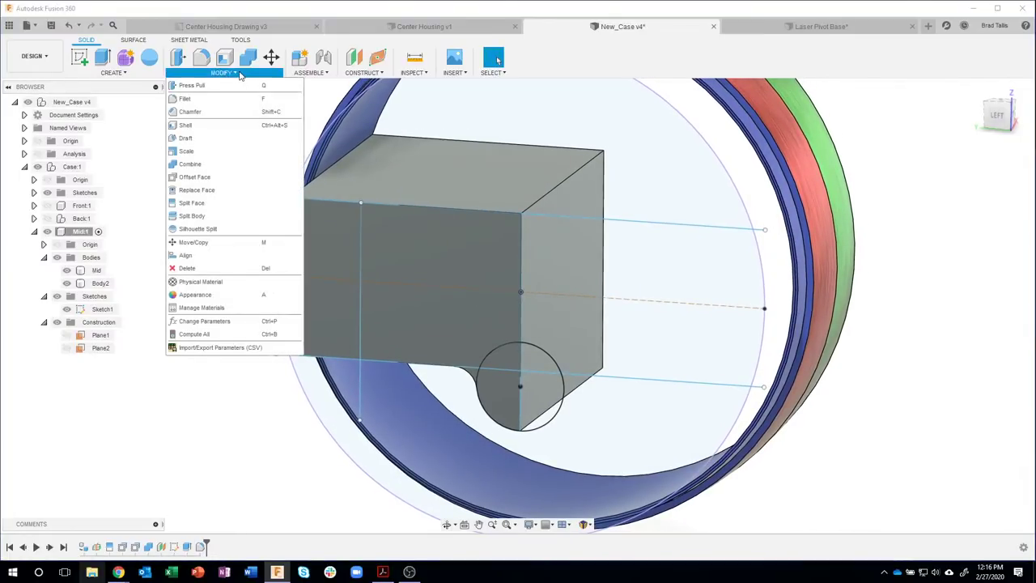
click(201, 217)
click(460, 170)
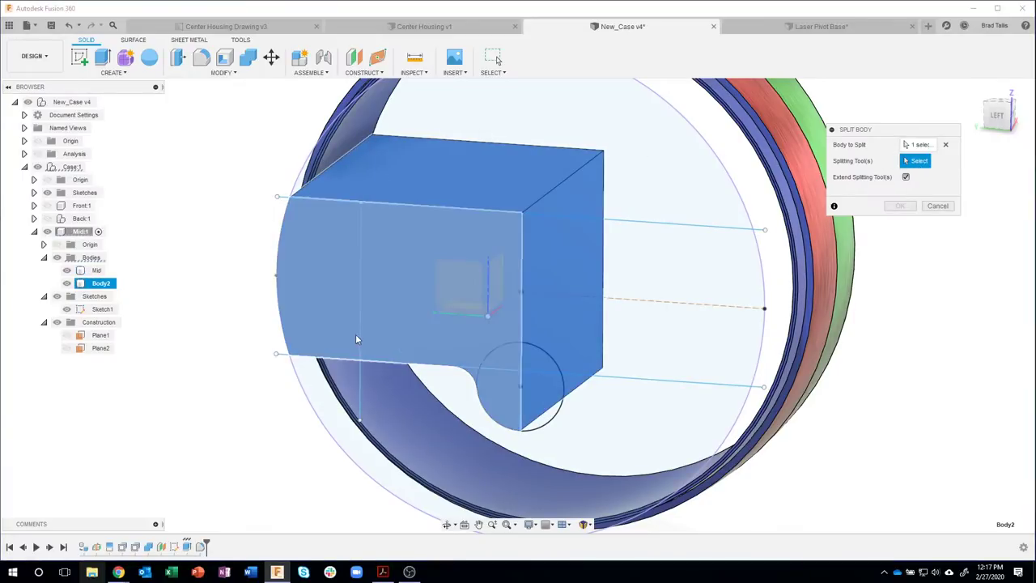
click(358, 374)
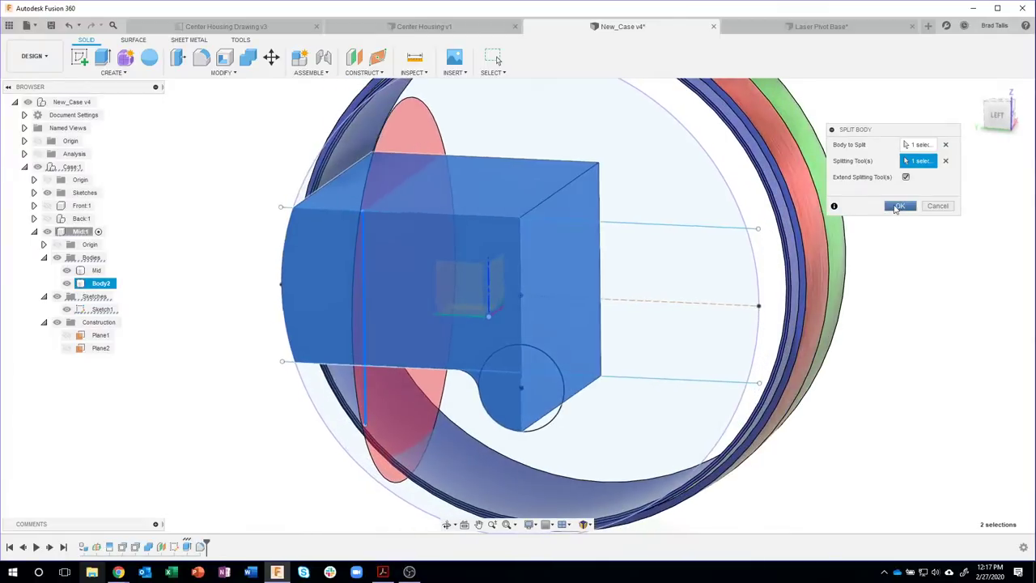
click(899, 206)
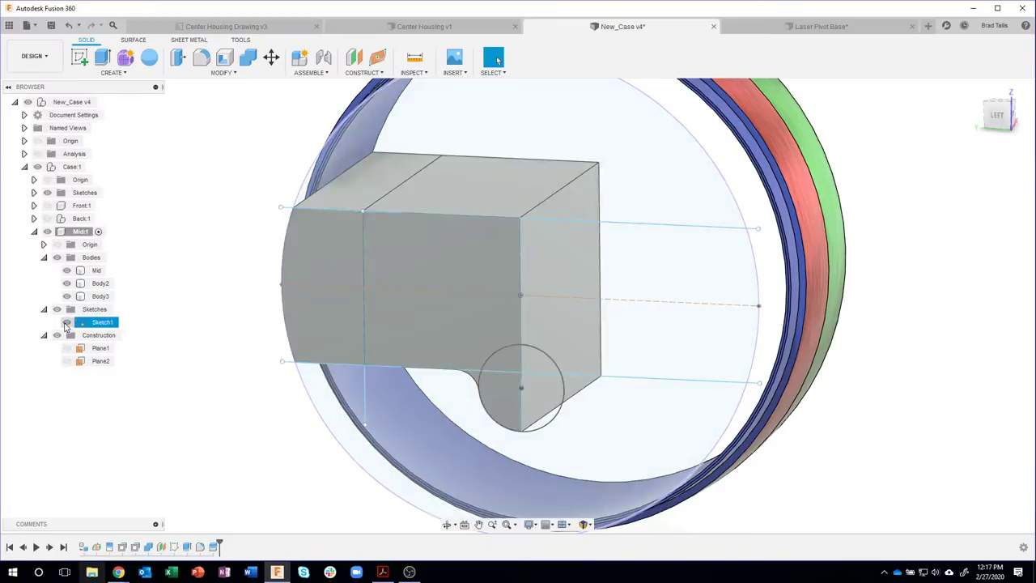
click(66, 322)
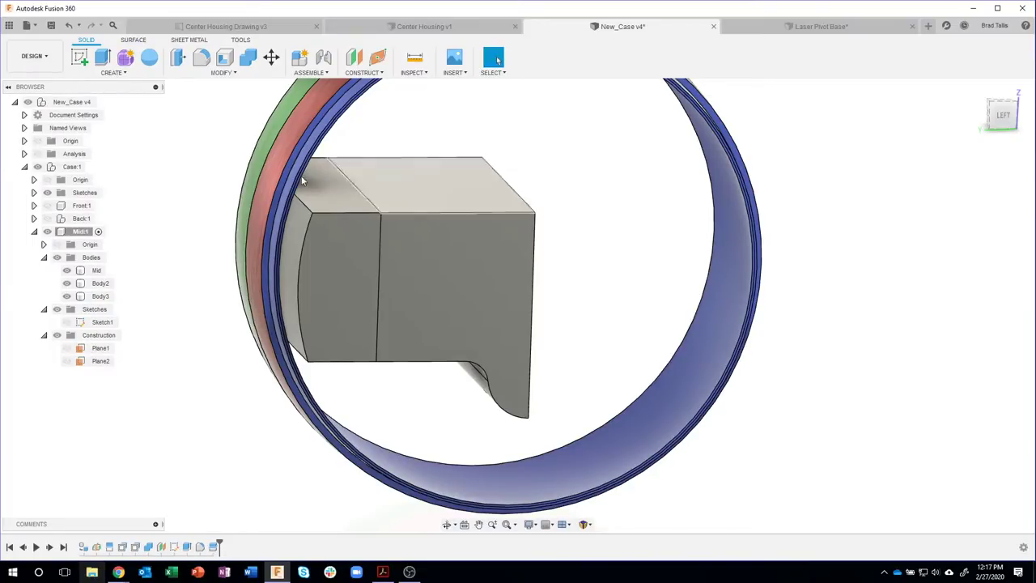
- Shell the smaller outer block piece inside with 0.04 in walls, removing its front end face and the curved face against the ring
click(226, 62)
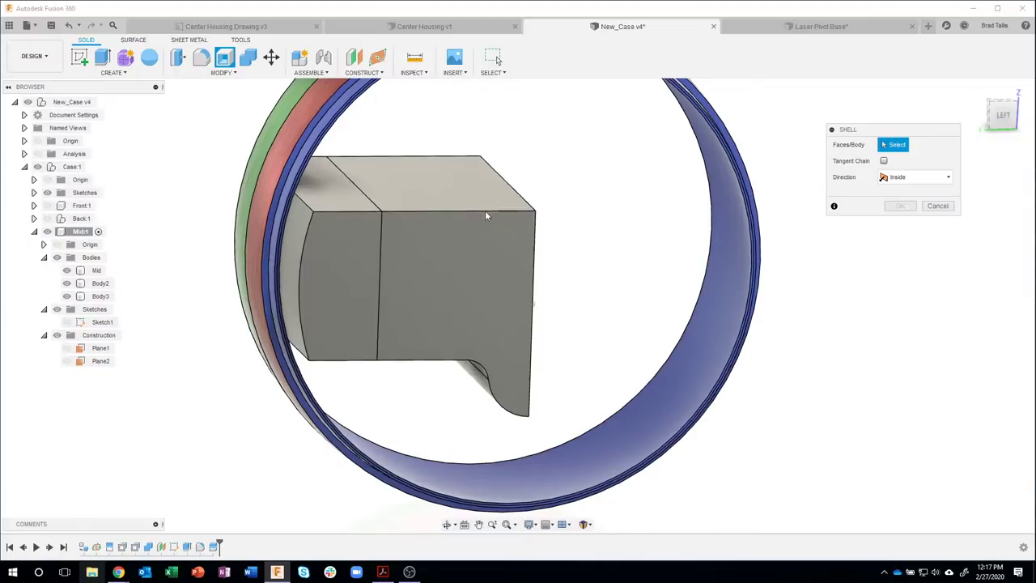
click(350, 257)
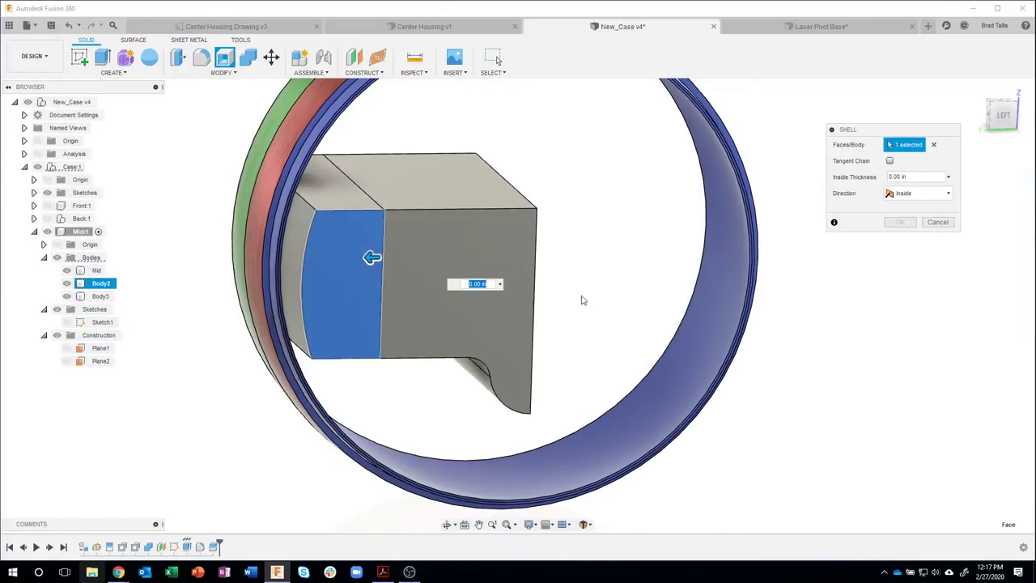
shift+middle_drag(583, 299, 559, 285)
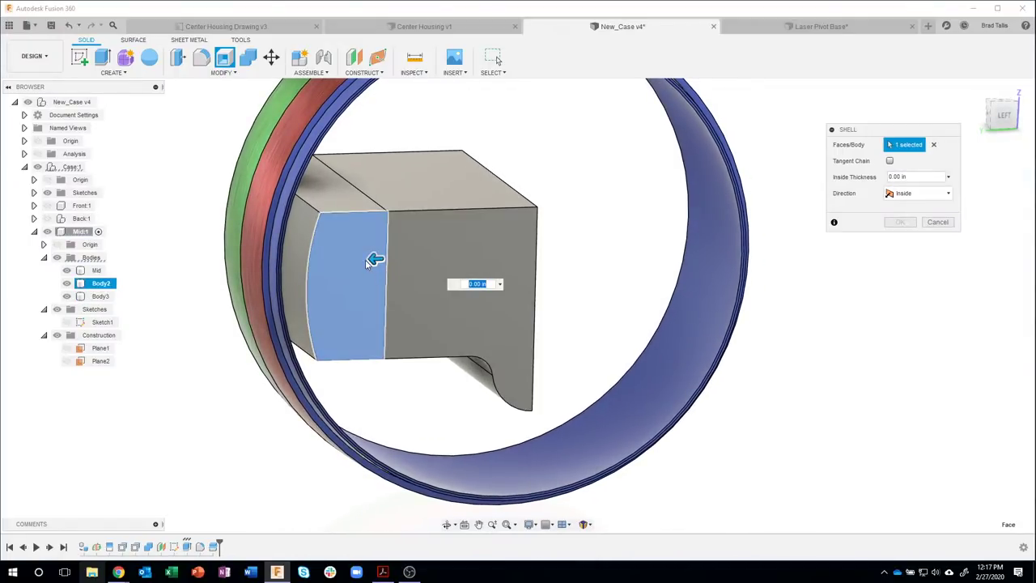
drag(375, 259, 364, 258)
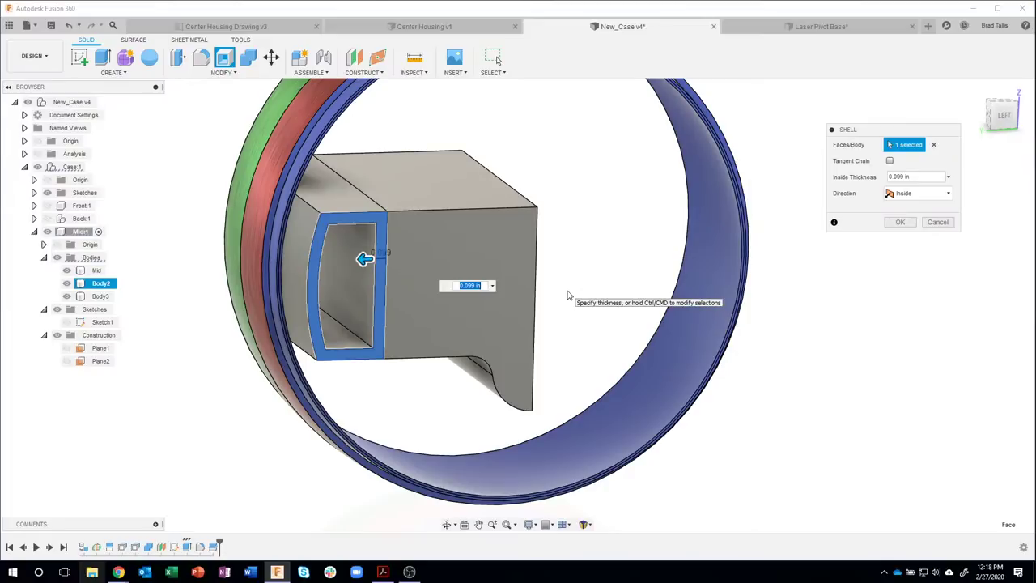
key(Home)
text(.)
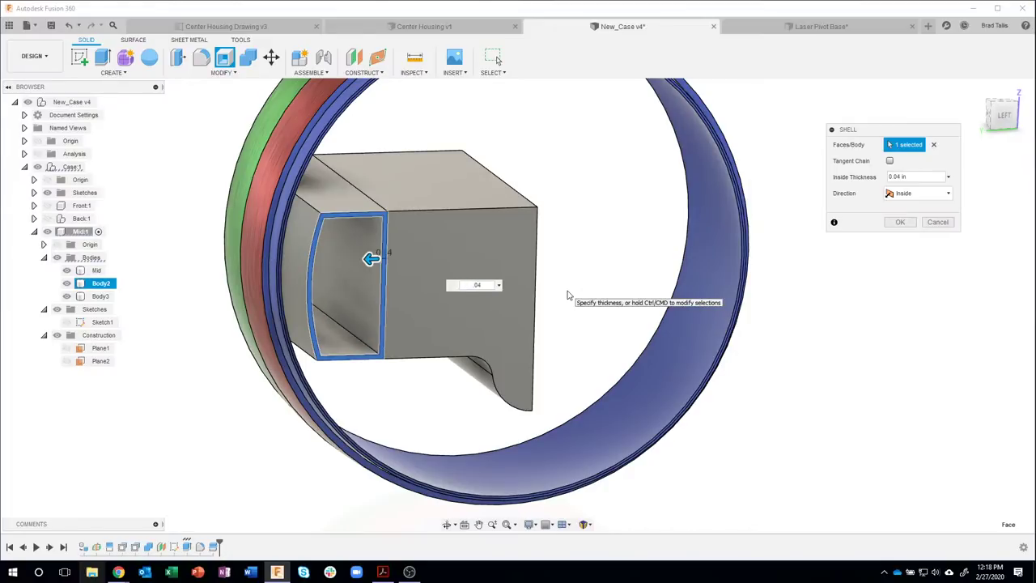
click(298, 248)
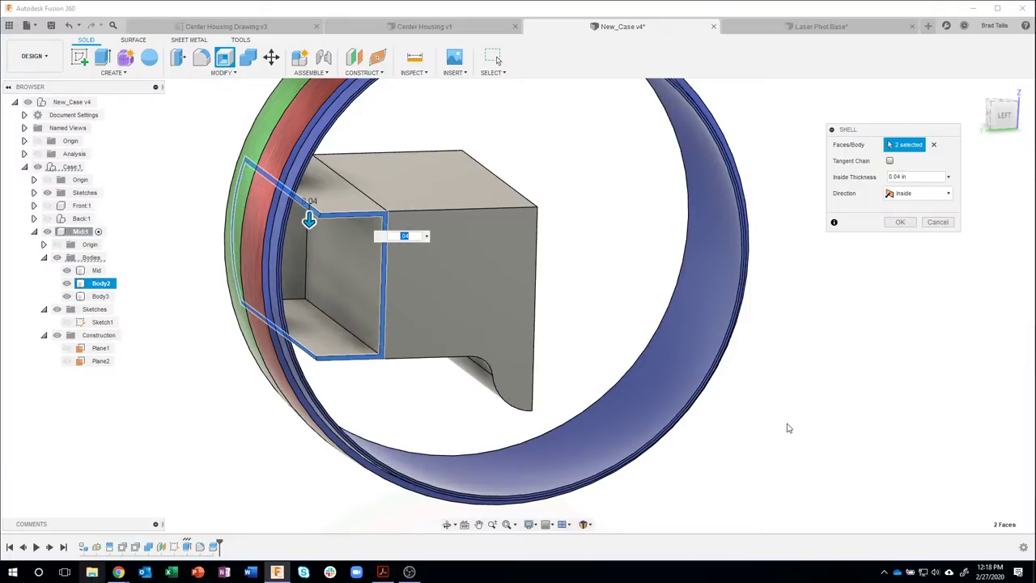
shift+middle_drag(765, 428, 438, 200)
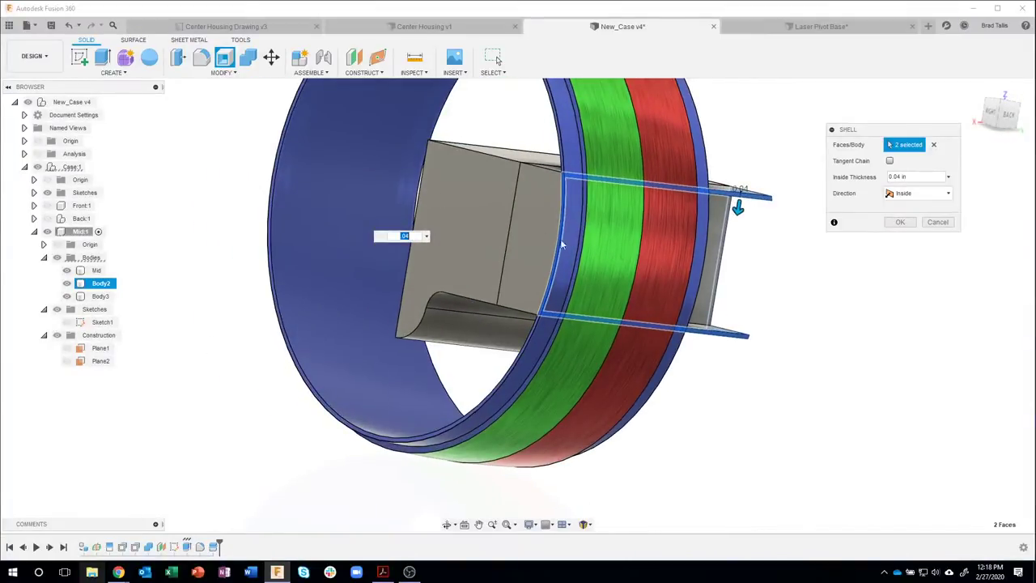
shift+middle_drag(562, 246, 790, 226)
click(899, 223)
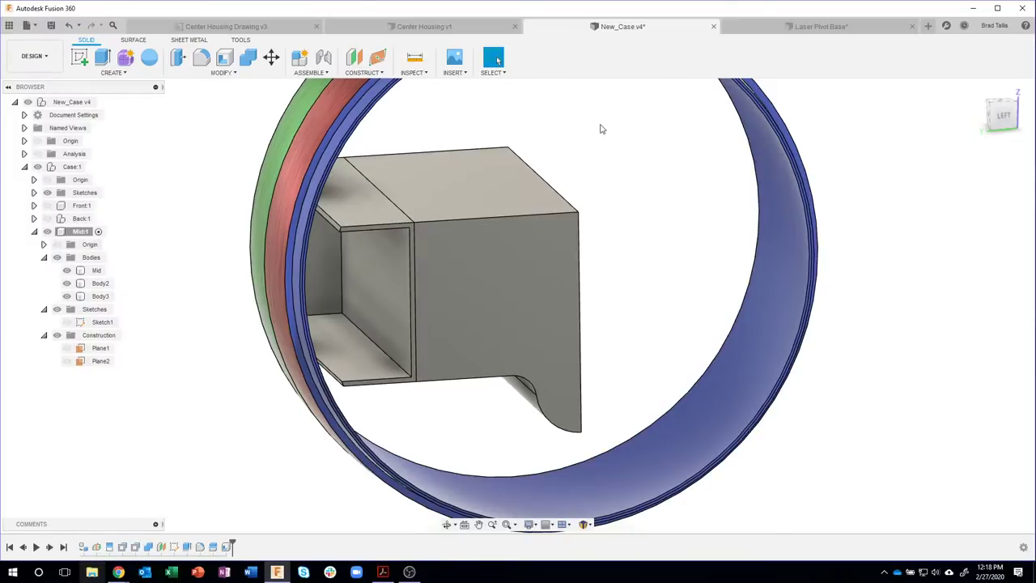
- Start an inside shell of the larger block piece with 0.1 in walls, removing its top face and flat inner side face
shift+middle_drag(602, 128, 321, 122)
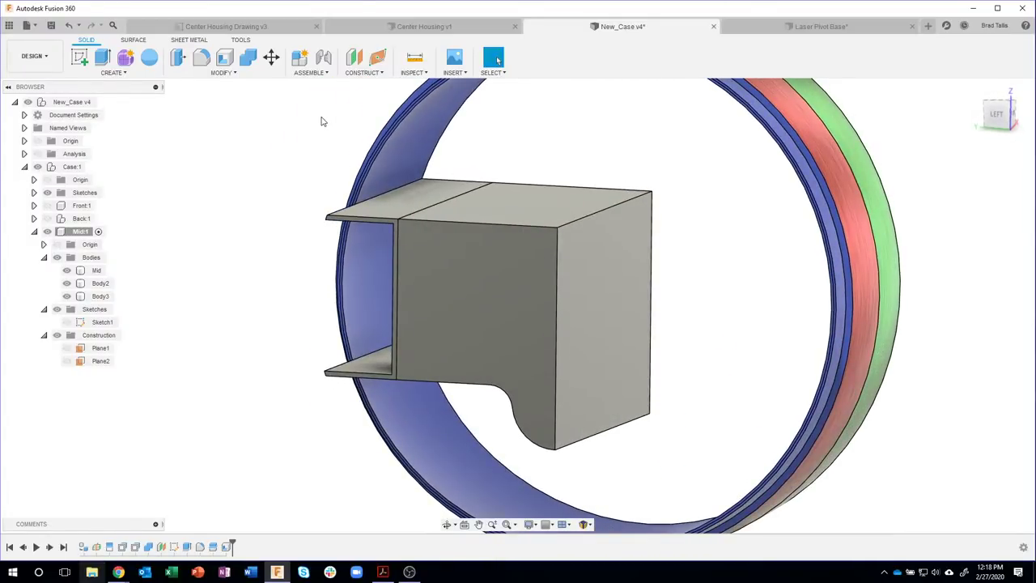
click(225, 58)
shift+middle_drag(556, 224, 579, 233)
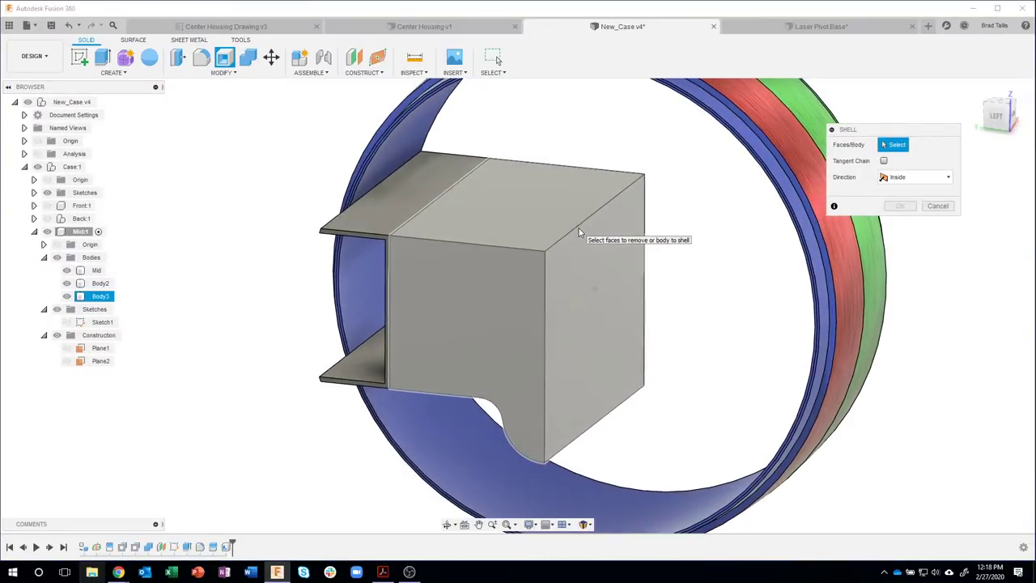
click(535, 210)
shift+middle_drag(536, 210, 457, 202)
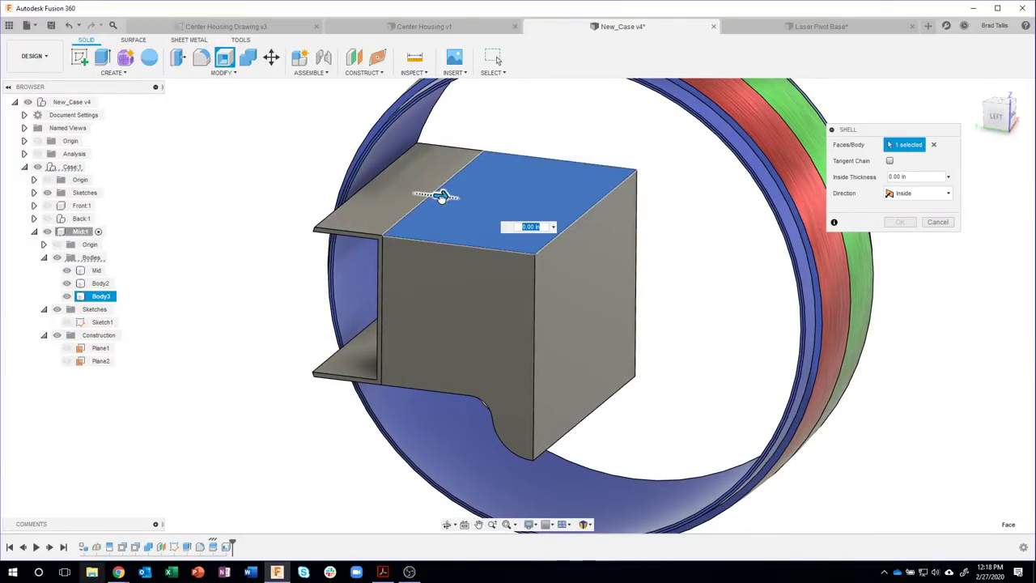
drag(439, 195, 459, 220)
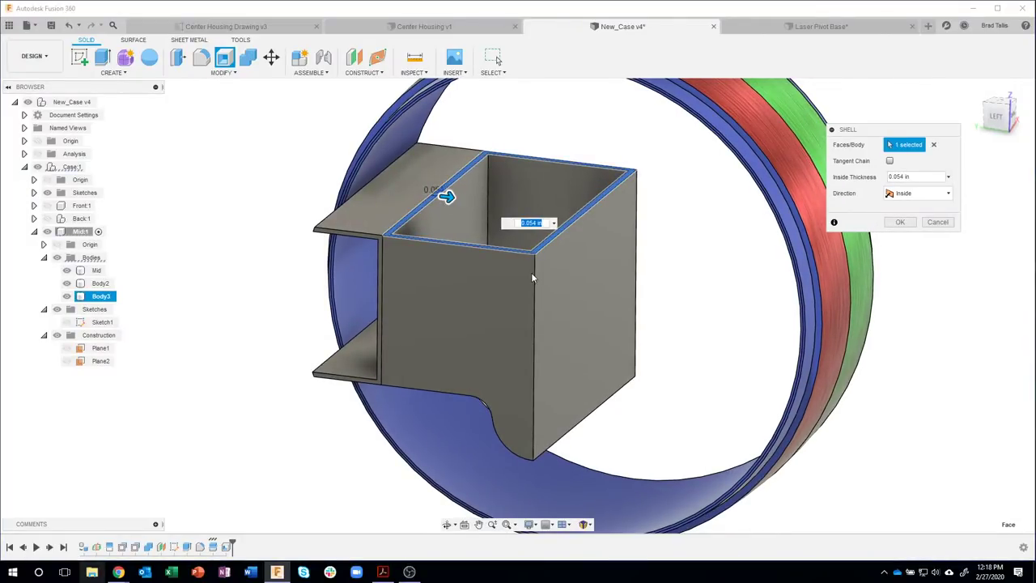
text(.1)
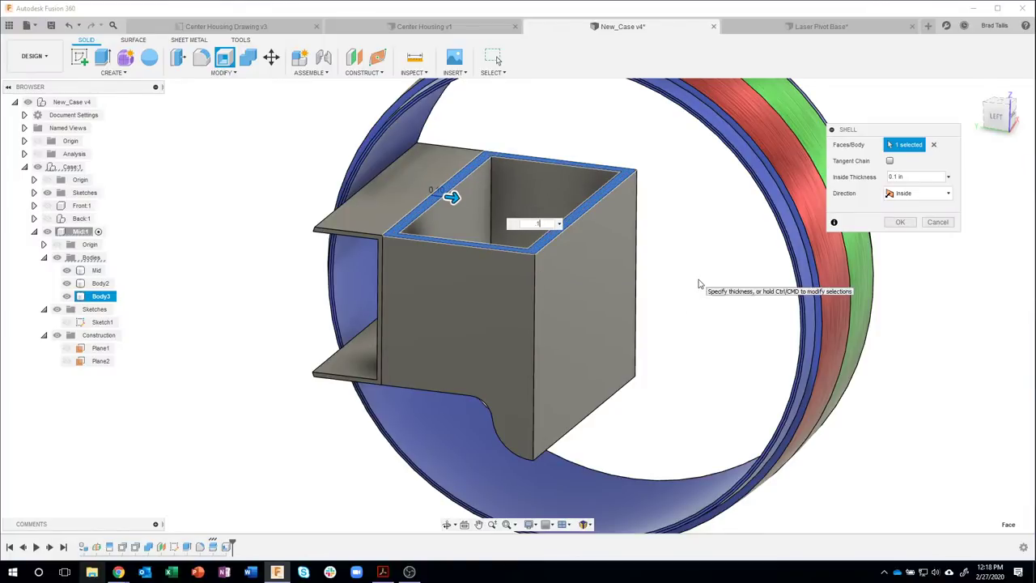
key(Return)
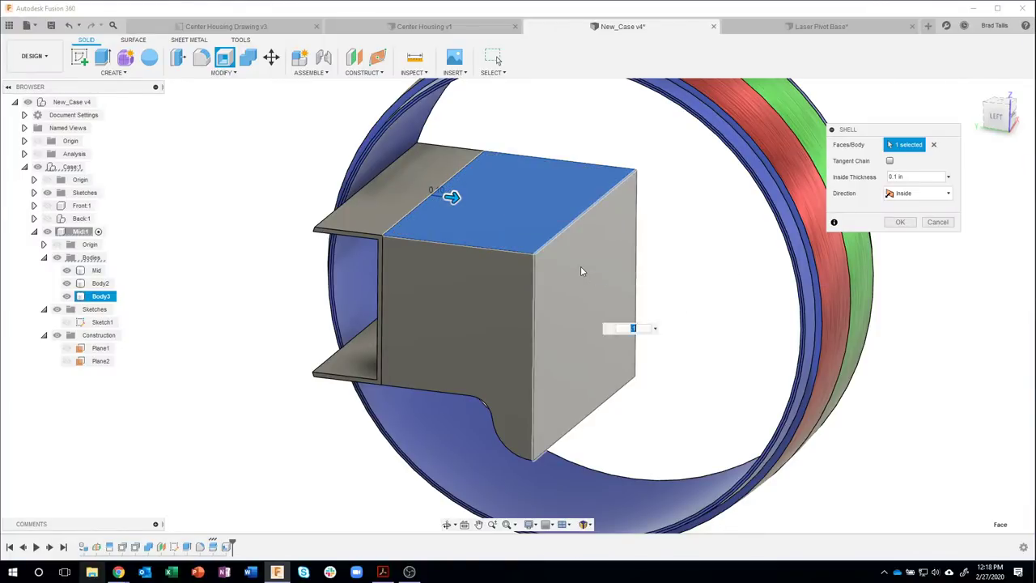
click(582, 267)
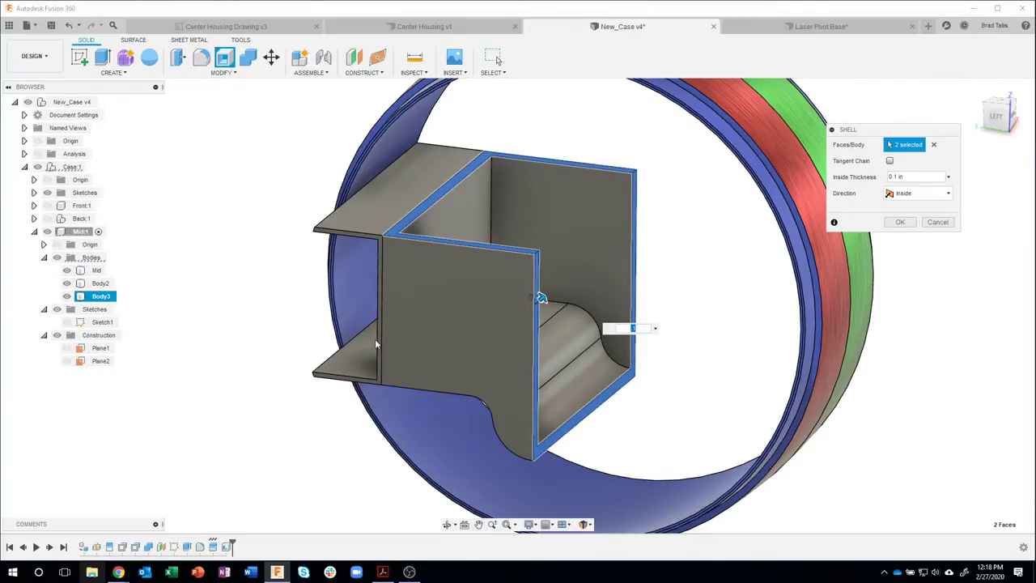
shift+middle_drag(428, 363, 464, 324)
- Add the larger block's far end, flat underside and fillet faces to the faces removed by the shell, and apply it
click(606, 212)
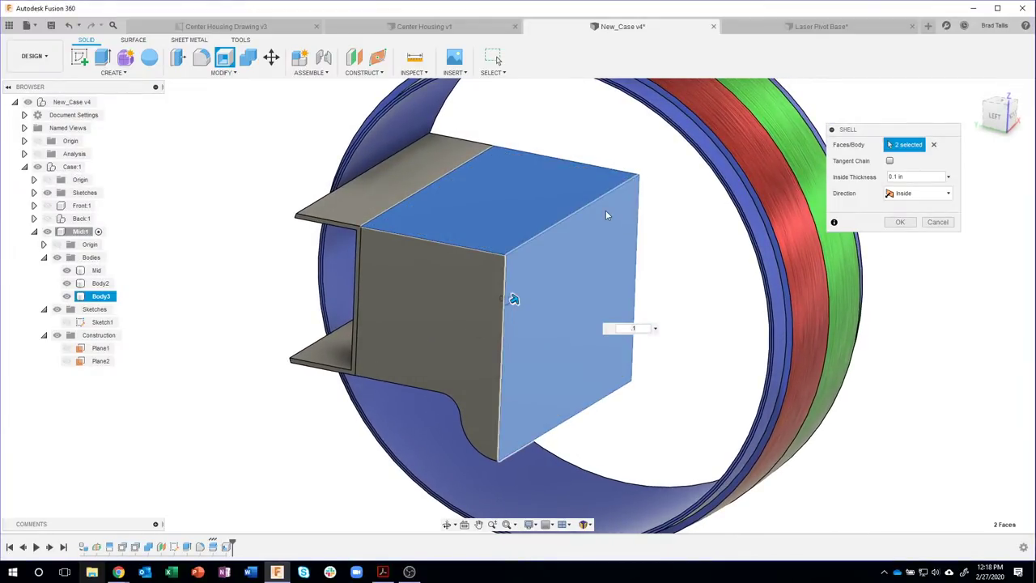
click(616, 247)
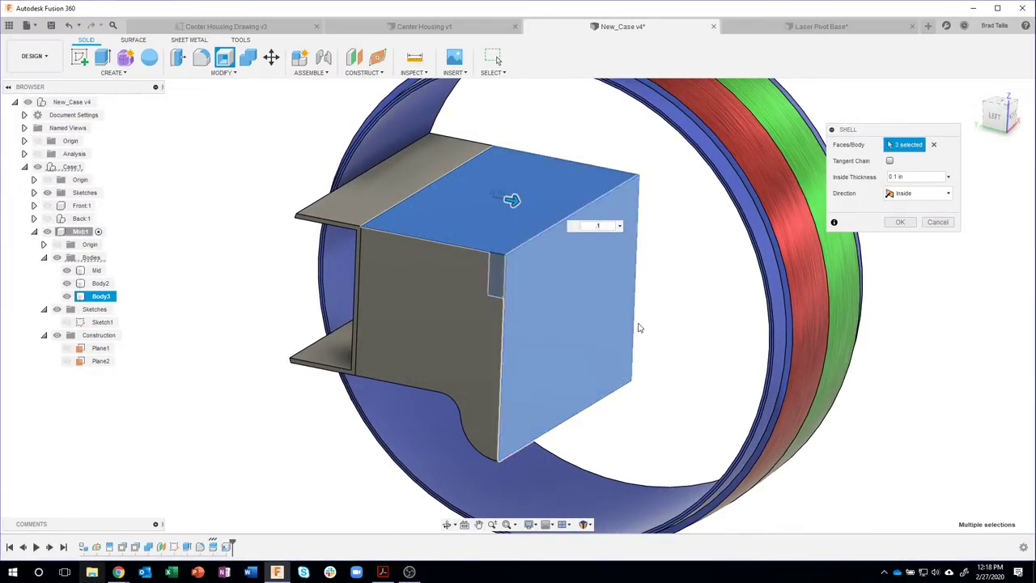
mouse_move(713, 376)
shift+middle_down()
mouse_move(687, 373)
mouse_move(668, 305)
mouse_move(655, 296)
shift+middle_up()
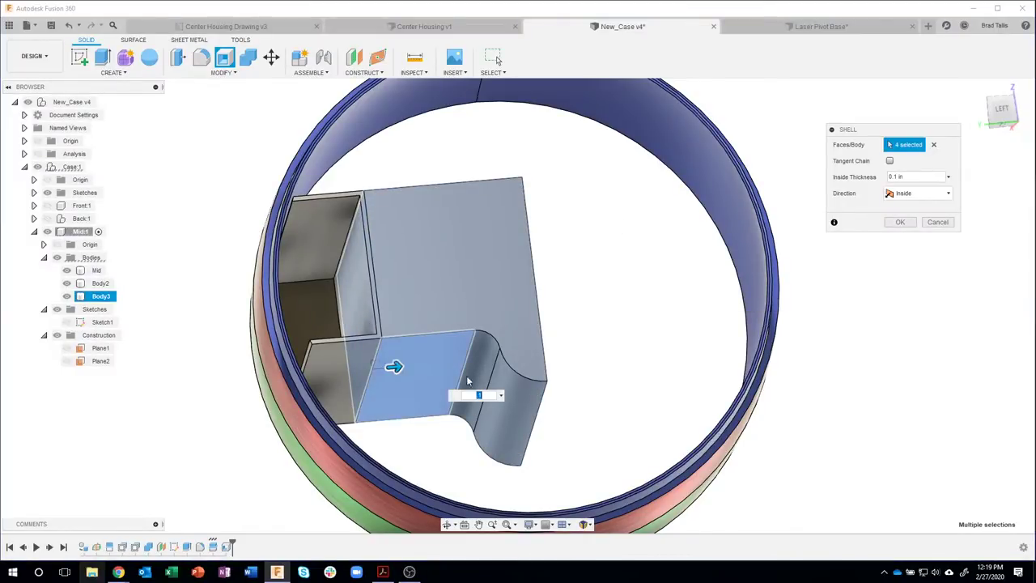
click(413, 371)
click(483, 369)
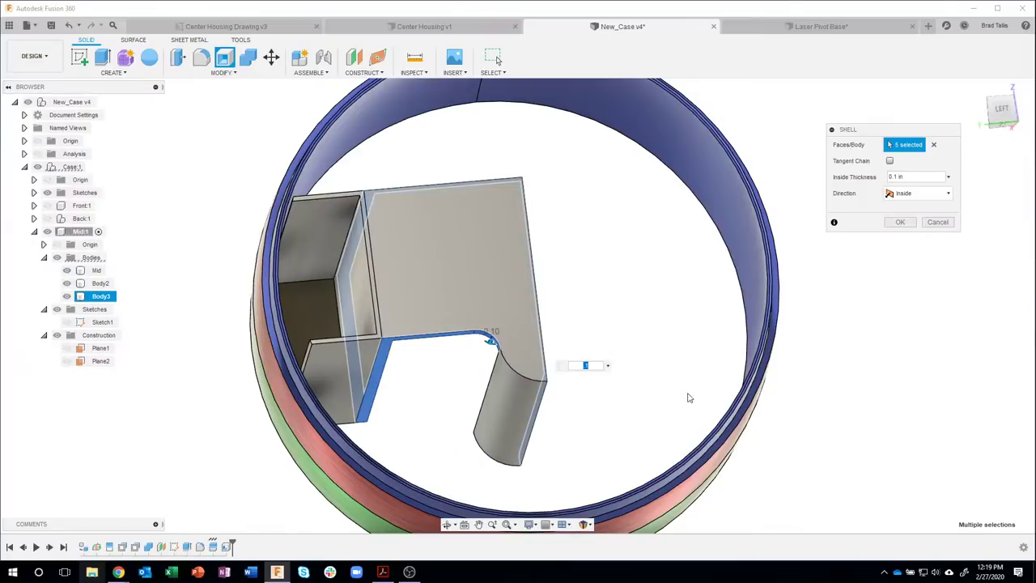
shift+middle_drag(660, 365, 443, 355)
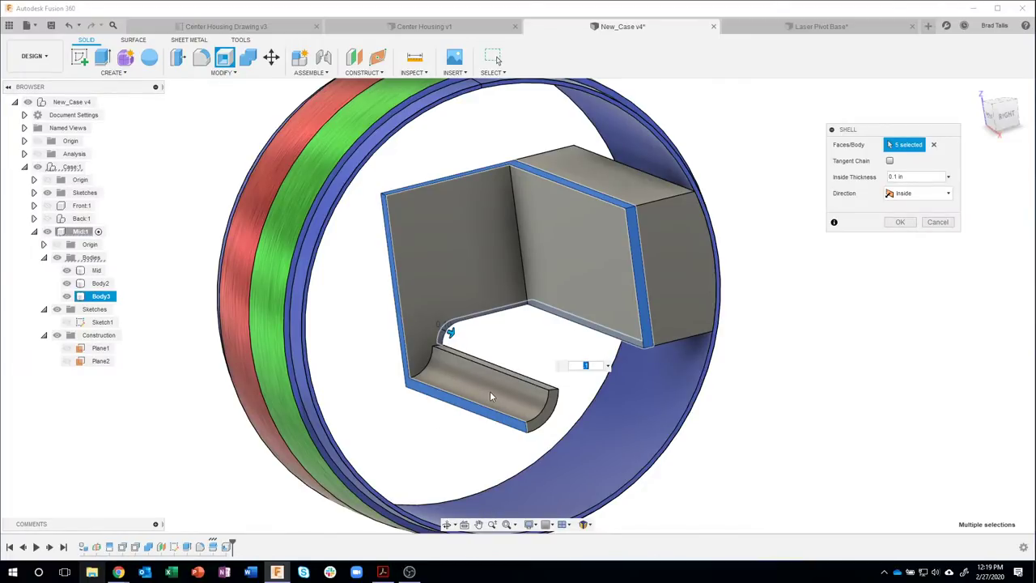
shift+middle_drag(450, 261, 556, 189)
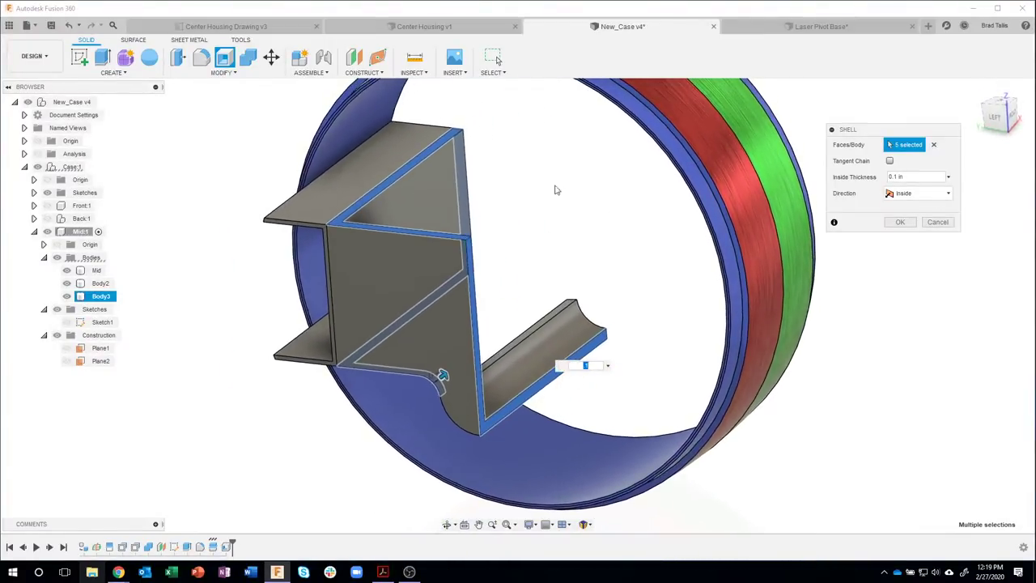
click(898, 221)
- Combine the two shelled pieces with the Join operation, using Body3 as target and Body2 as tool, without keeping the tool body
shift+middle_drag(885, 374, 817, 481)
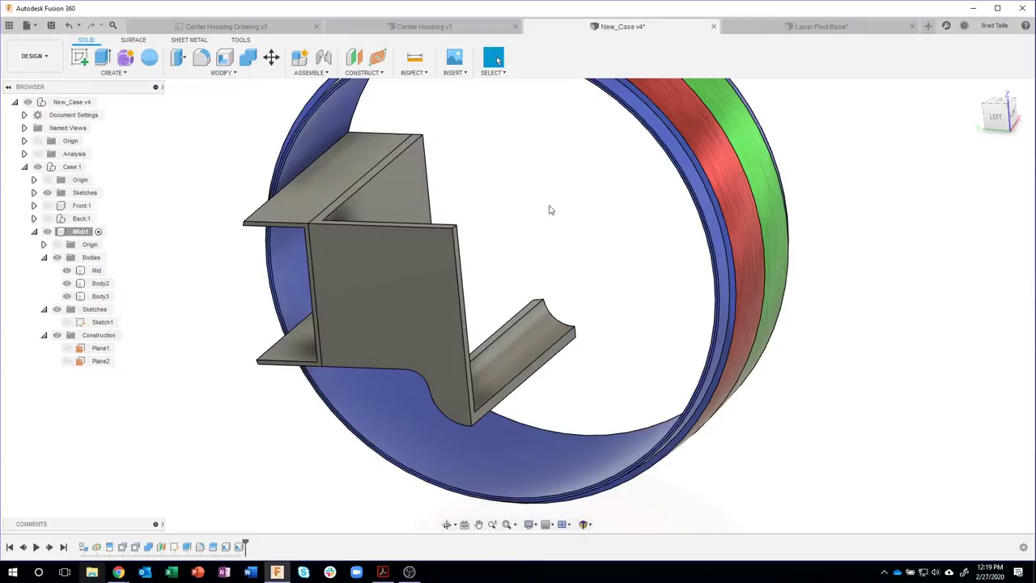
shift+middle_drag(602, 212, 551, 220)
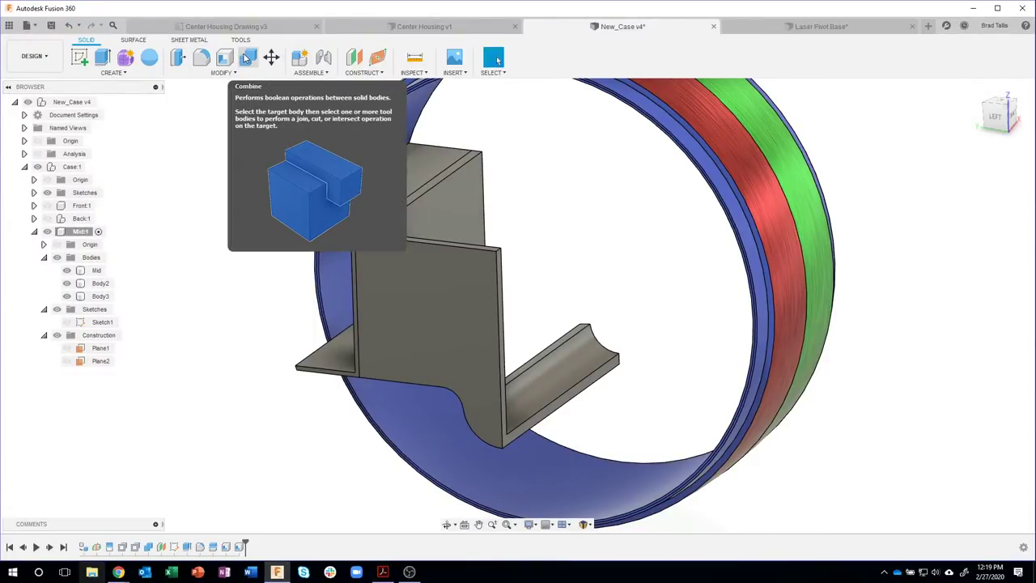
click(224, 72)
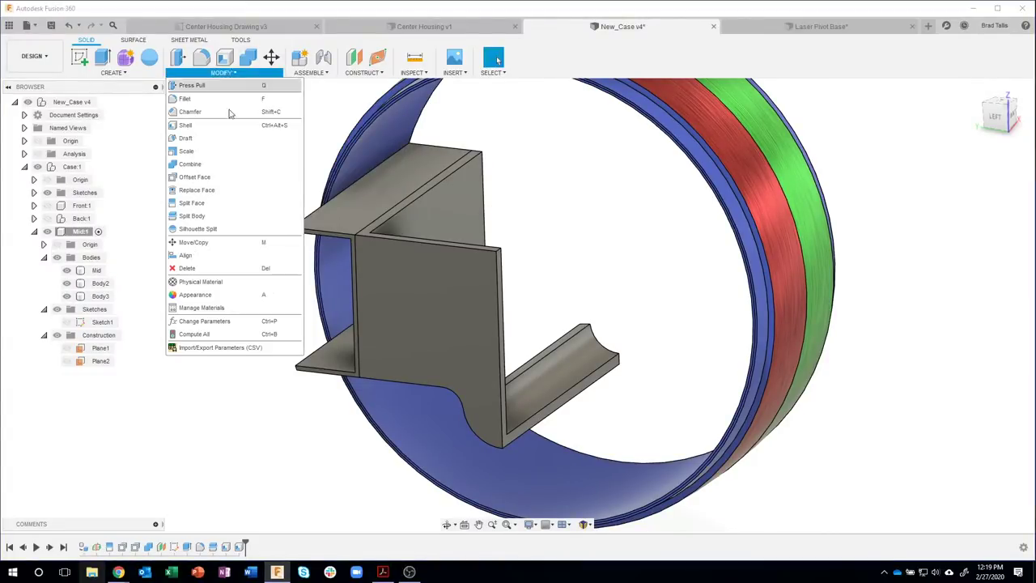
click(251, 59)
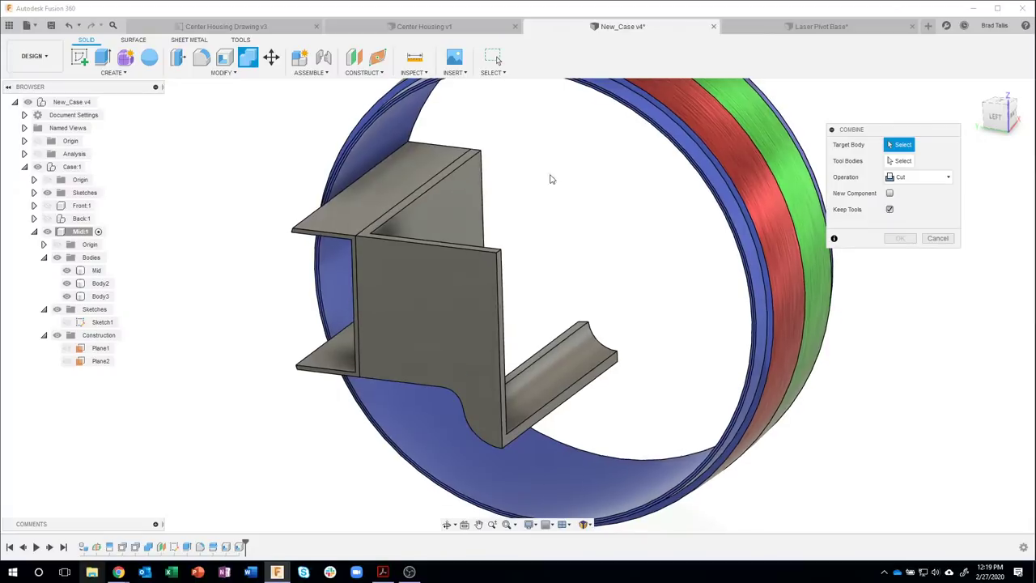
click(447, 221)
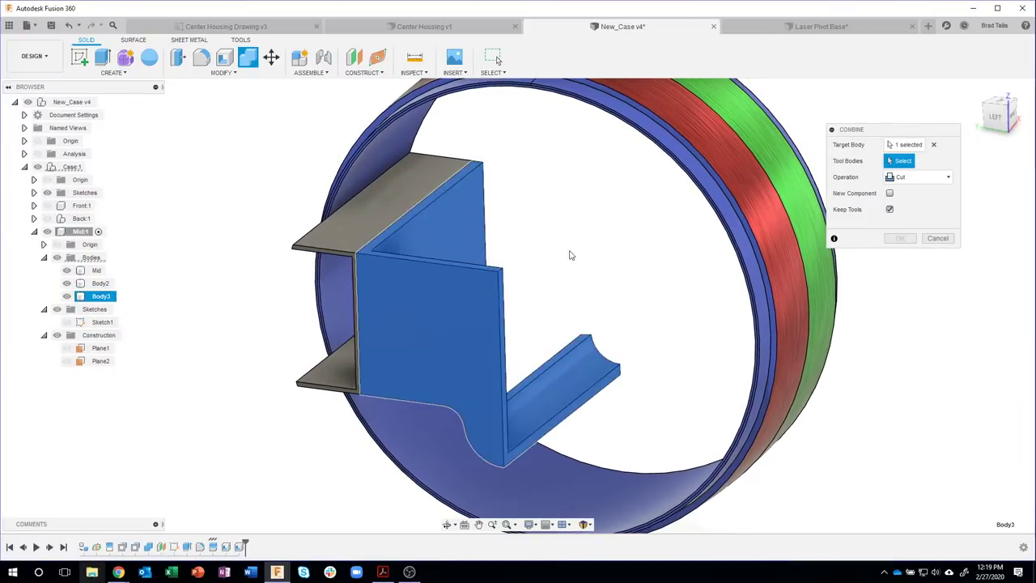
click(433, 179)
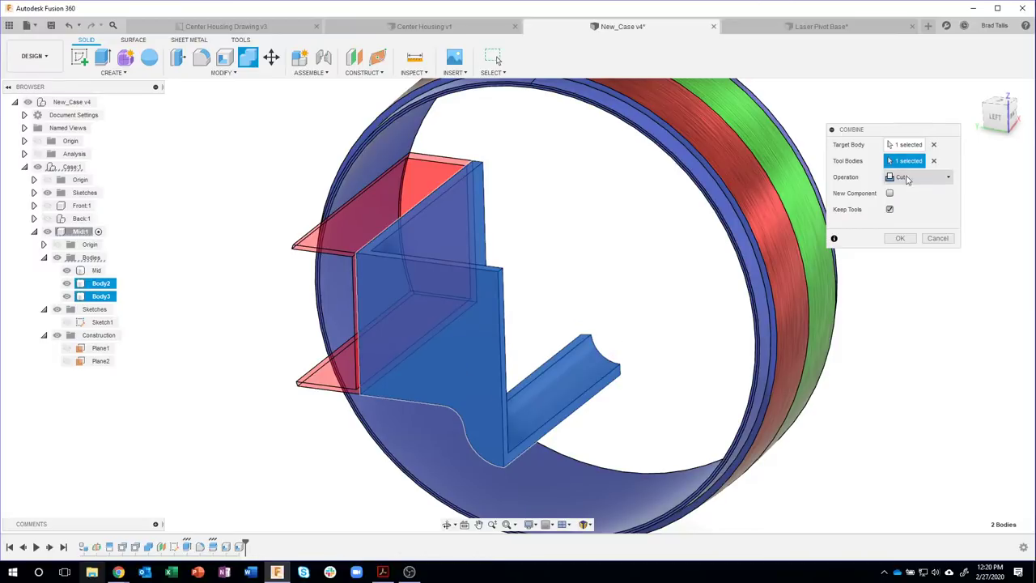
click(908, 178)
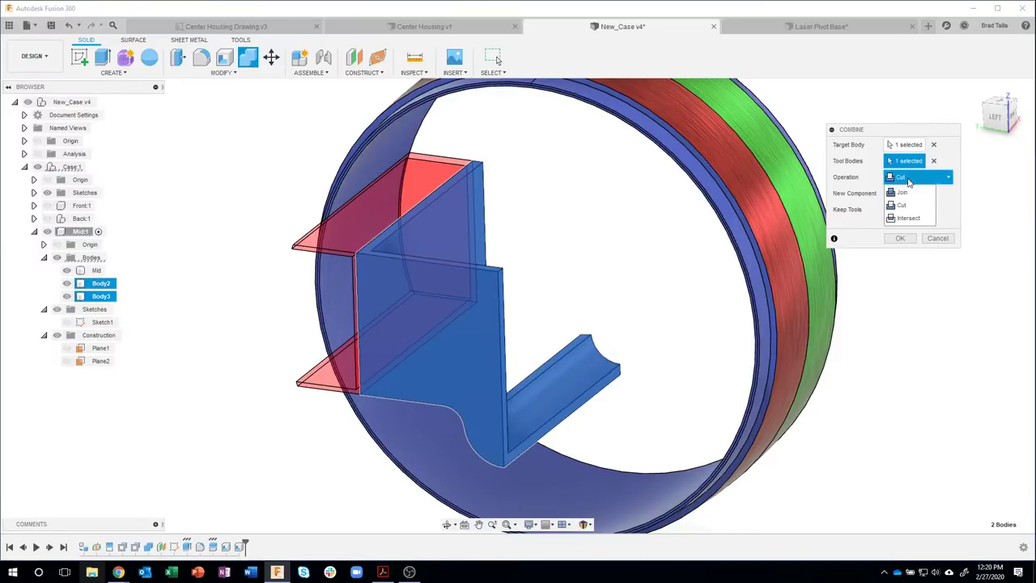
click(902, 193)
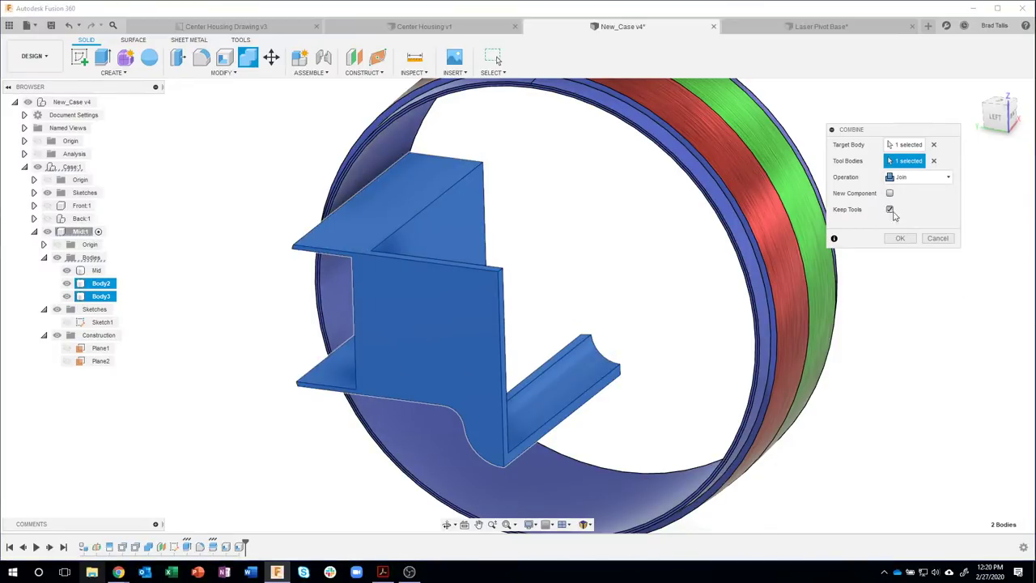
click(900, 238)
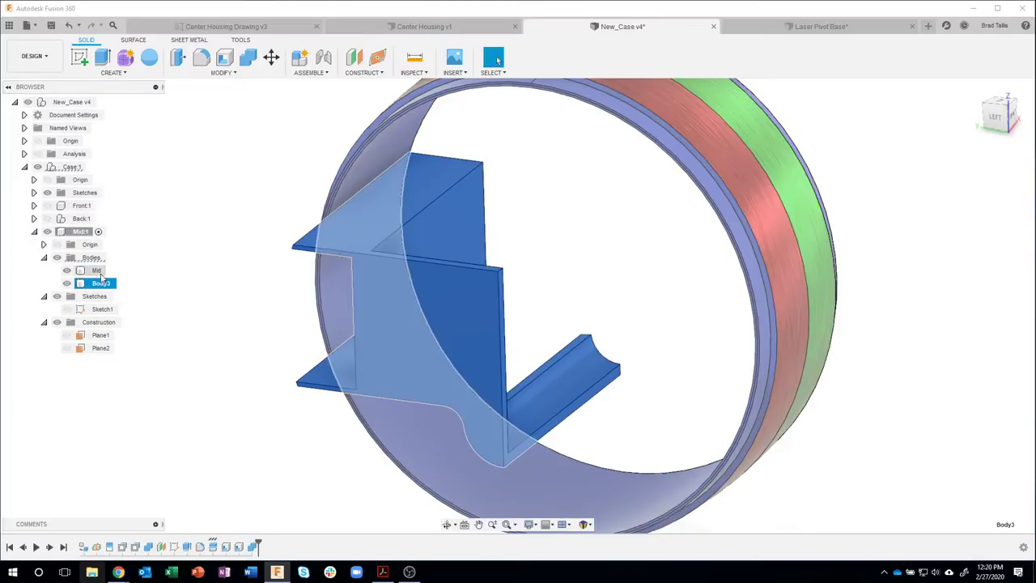
- Start a new sketch on the top face of the joined bracket body and orient the view to show the bracket inside the ring
shift+middle_drag(688, 114, 920, 280)
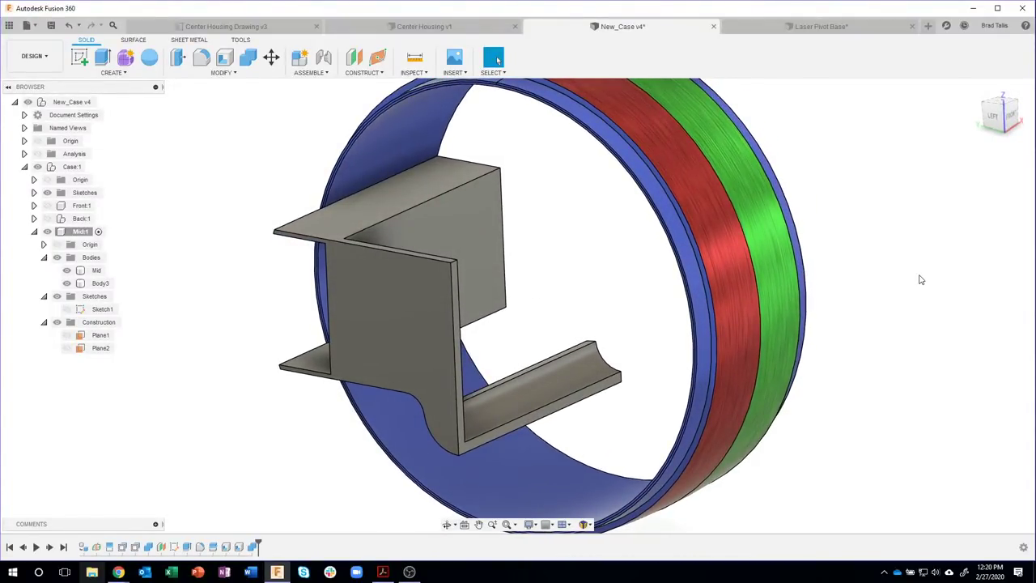
shift+middle_drag(921, 280, 423, 240)
click(423, 241)
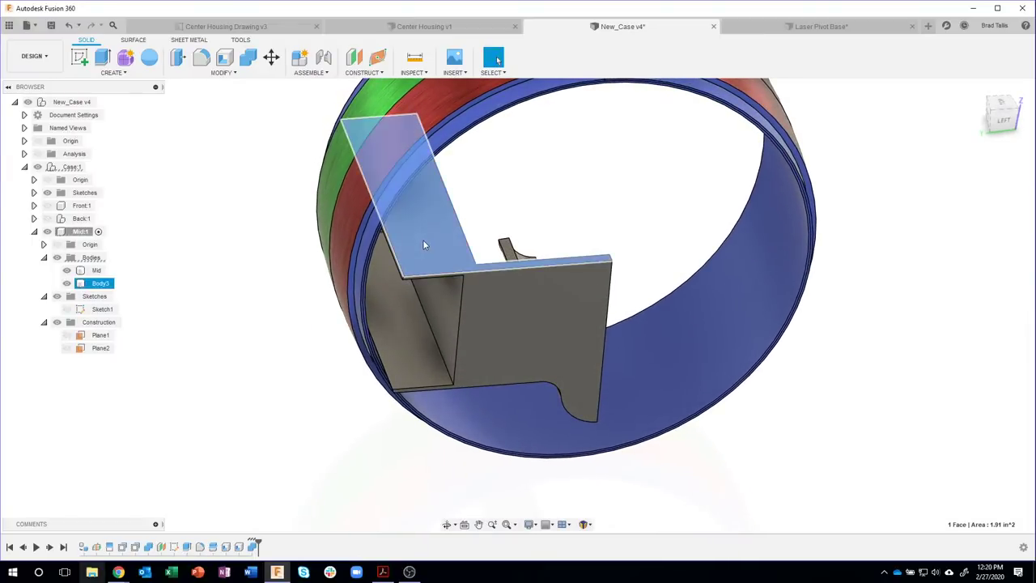
right_click(422, 244)
click(417, 297)
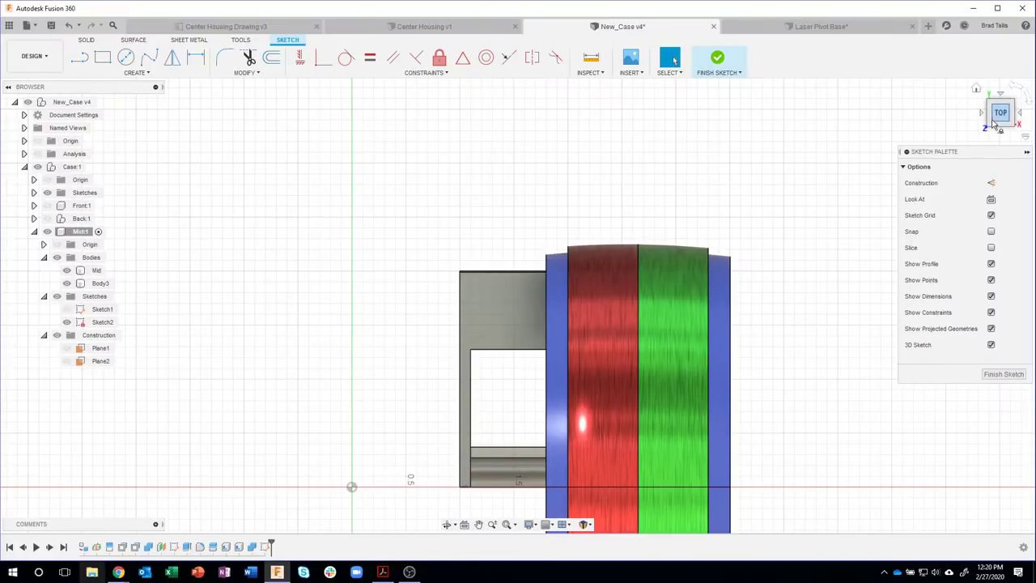
click(1018, 89)
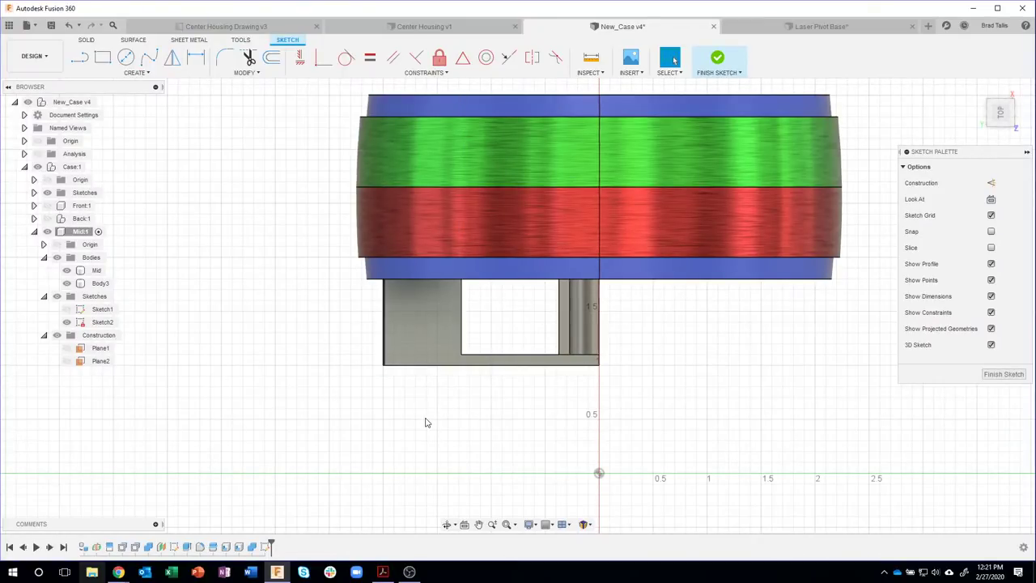
mouse_move(427, 423)
shift+middle_down()
mouse_move(340, 377)
mouse_move(233, 377)
shift+middle_up()
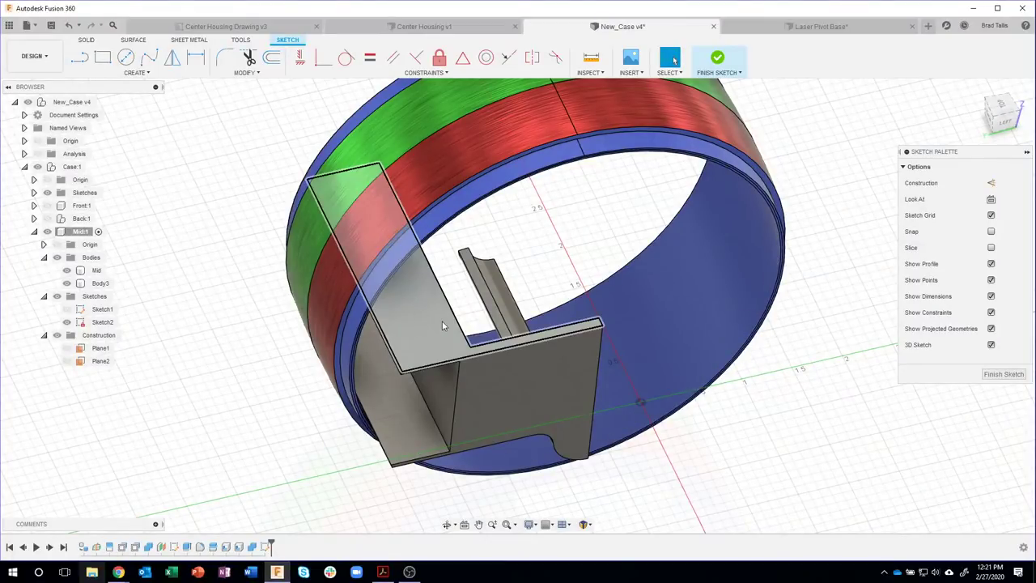
shift+middle_drag(415, 316, 335, 302)
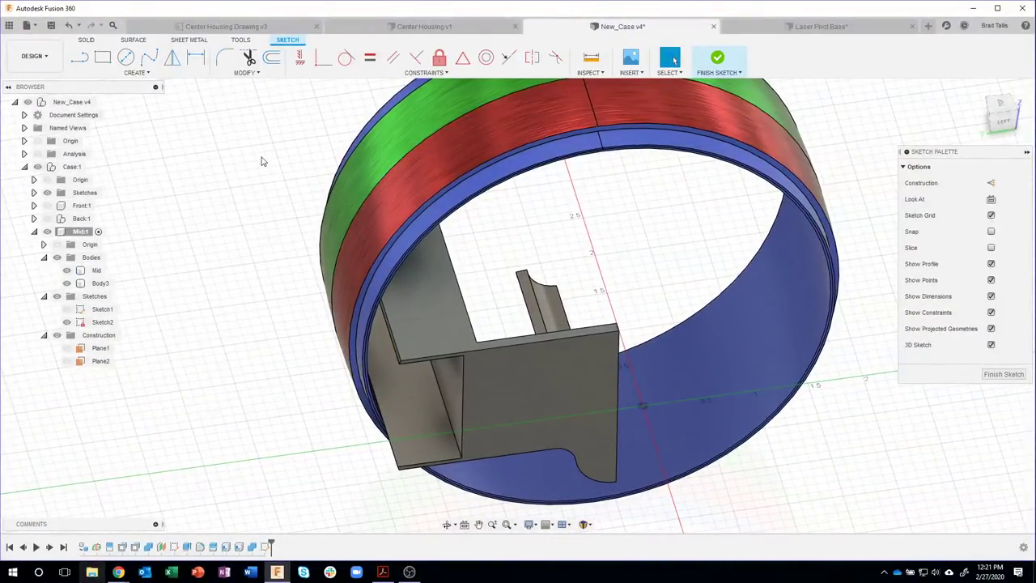
click(133, 73)
mouse_move(146, 275)
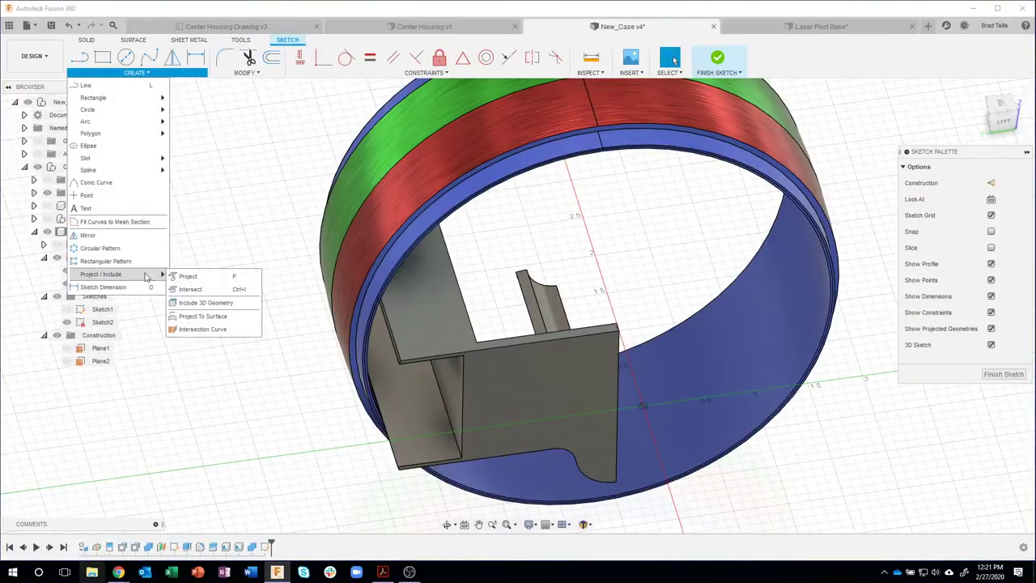
click(194, 276)
shift+middle_drag(391, 270, 438, 223)
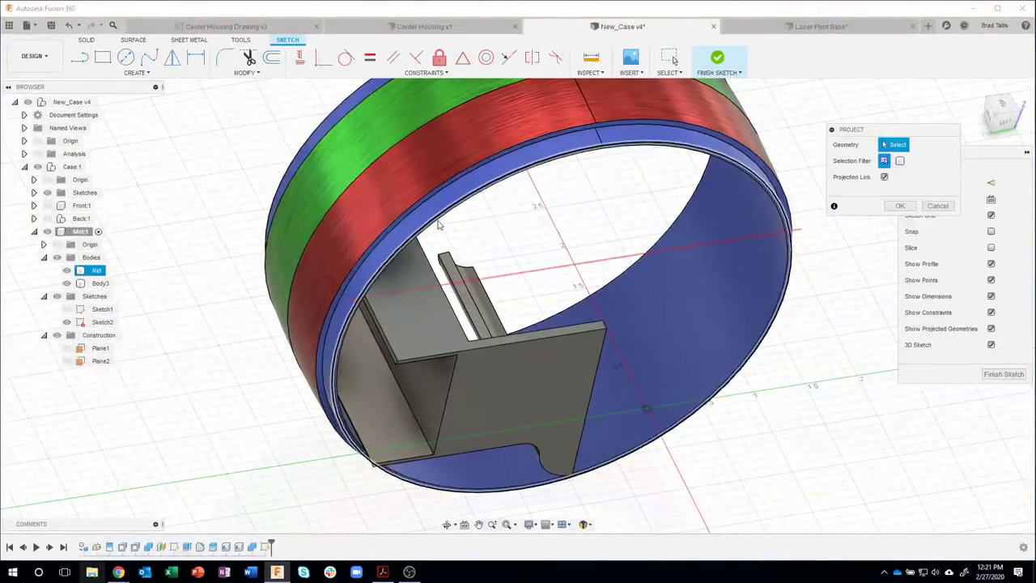
click(438, 223)
scroll(438, 228, up, 3)
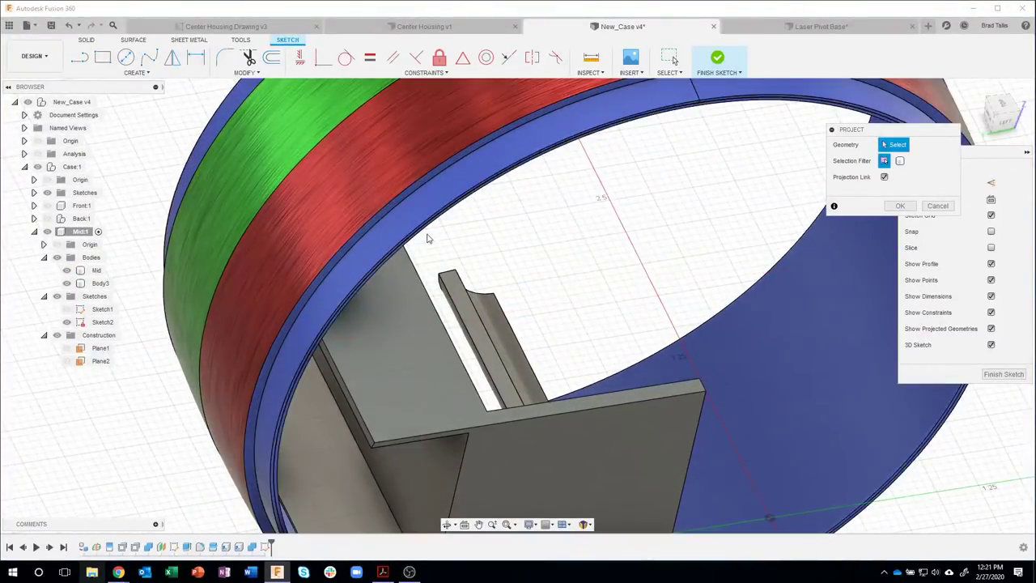
click(425, 235)
scroll(494, 279, down, 2)
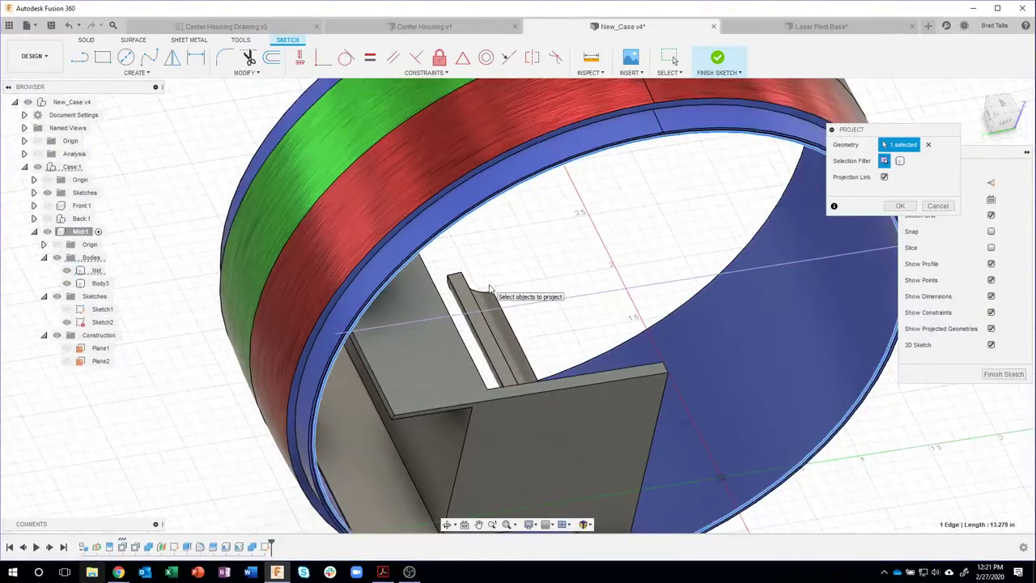
scroll(554, 272, down, 2)
shift+middle_drag(511, 271, 383, 235)
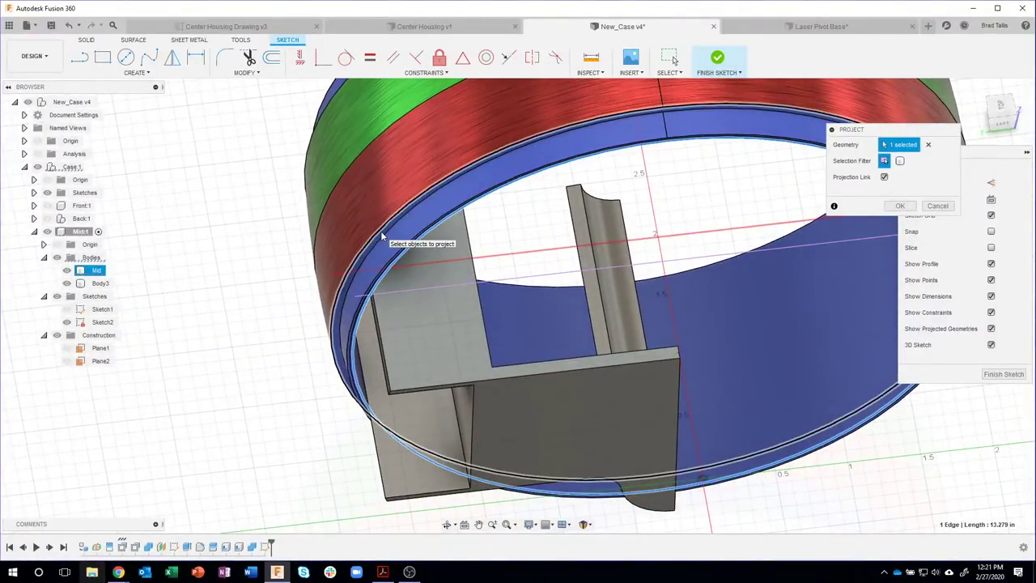
key(Escape)
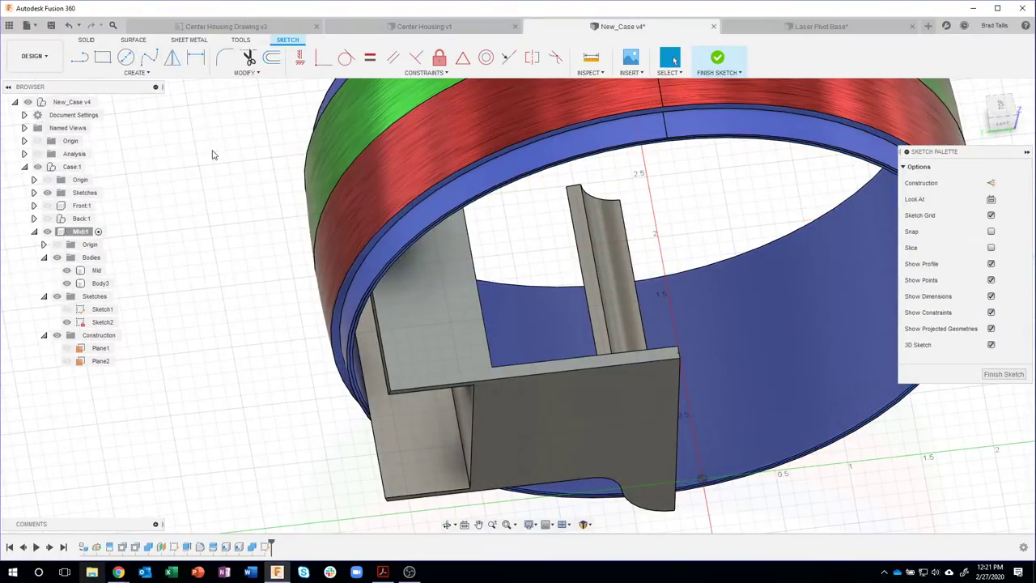
- Project the outer circular edge of the Mid ring's blue front rim into the sketch
key(p)
click(419, 202)
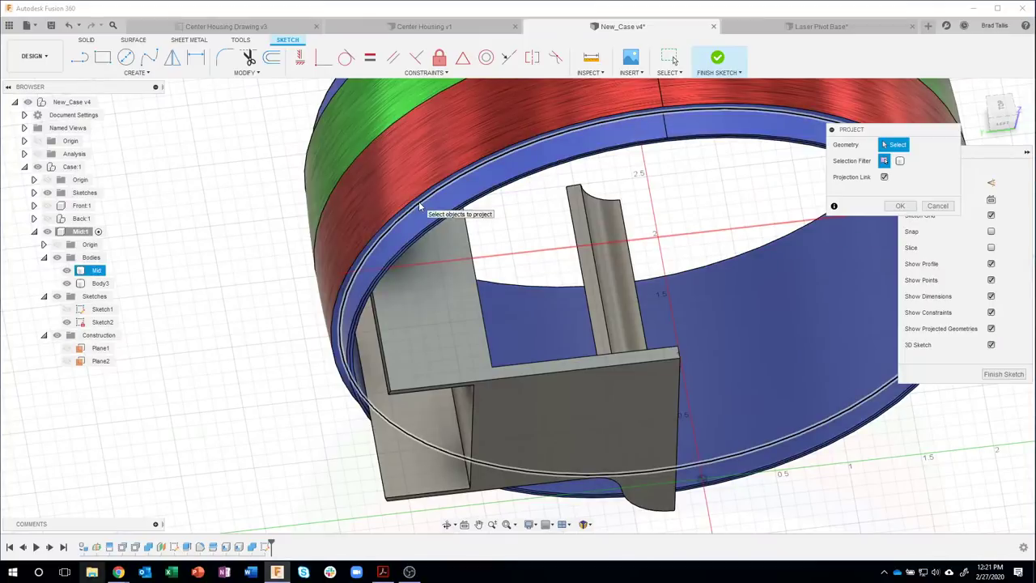
click(420, 205)
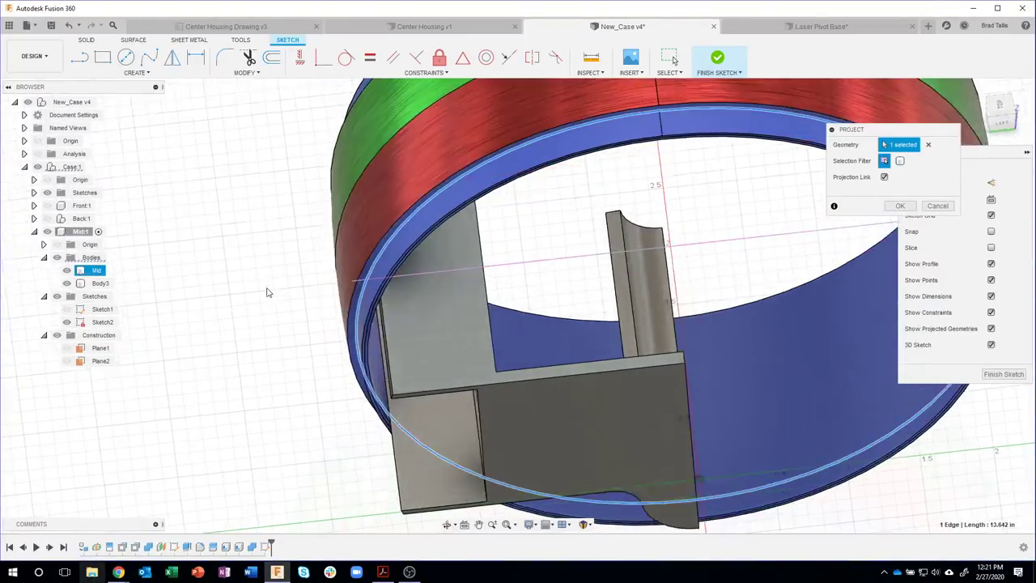
- Sketch a rectangle about 0.79 by 1.36 in from the projected line across the bracket's top face, past its outer corner
click(103, 59)
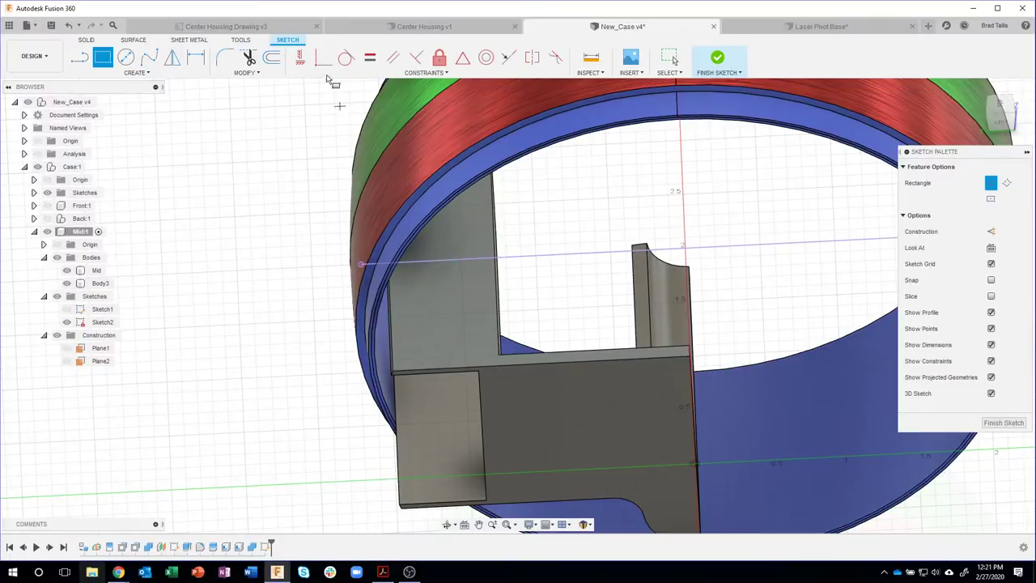
click(463, 260)
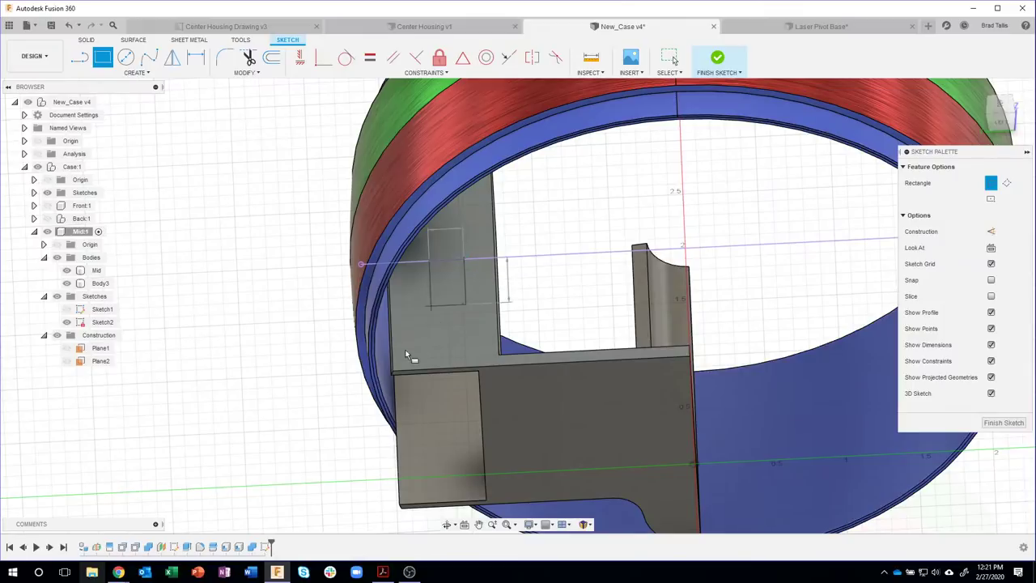
click(354, 414)
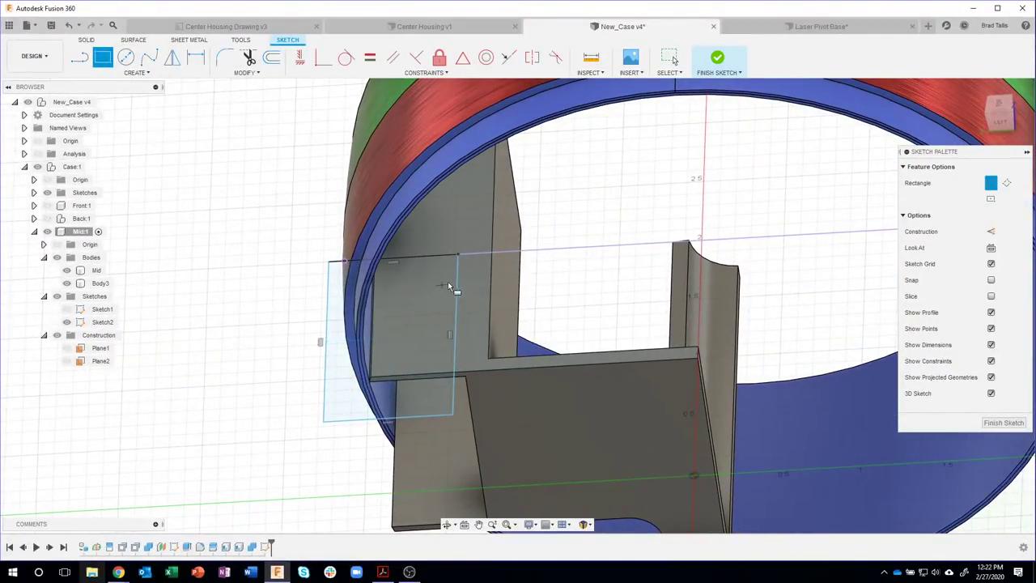
- Dimension the rectangle's inner side 0.3 in from the inner edge of the bracket's top face
click(197, 59)
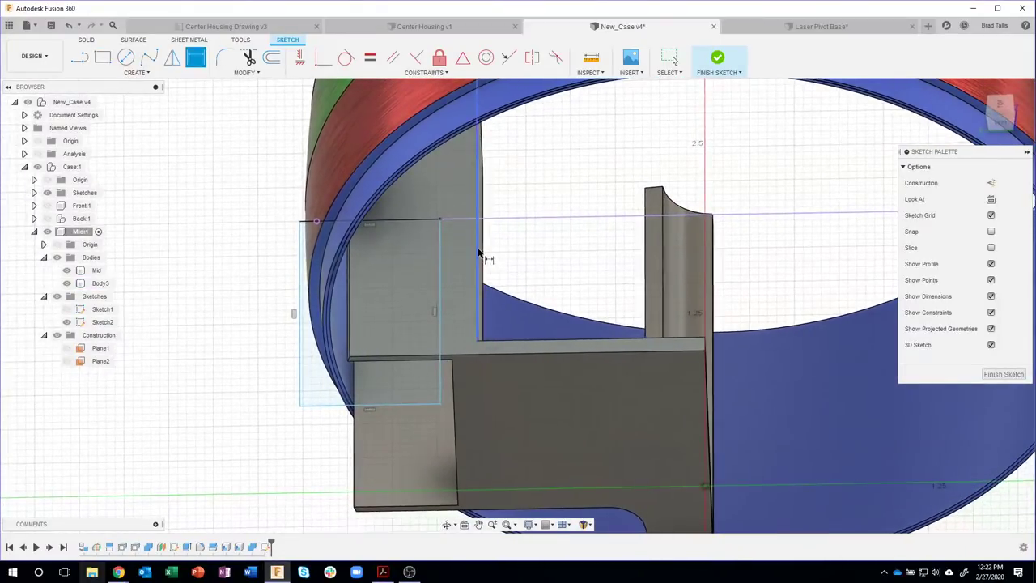
click(467, 255)
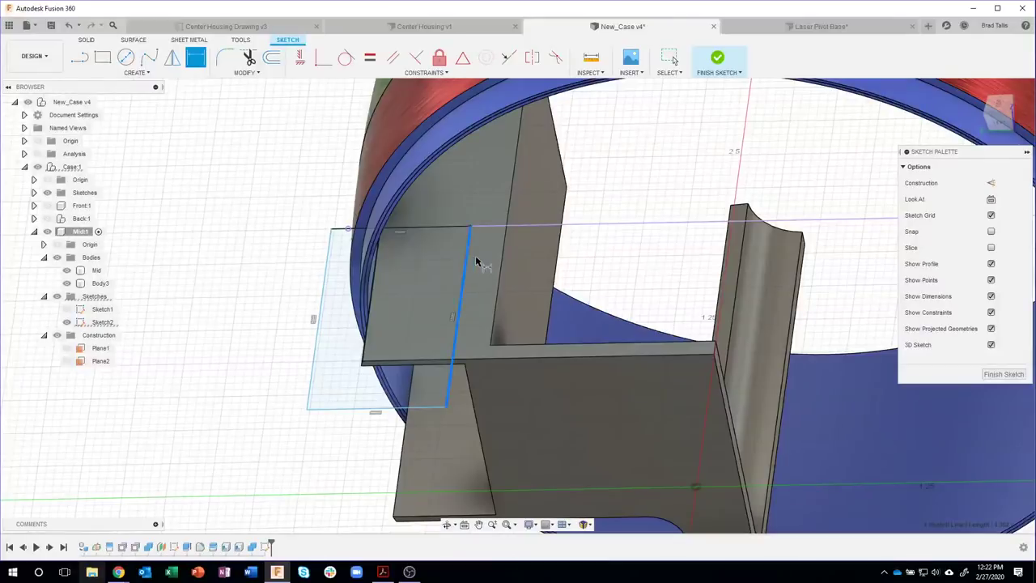
click(500, 260)
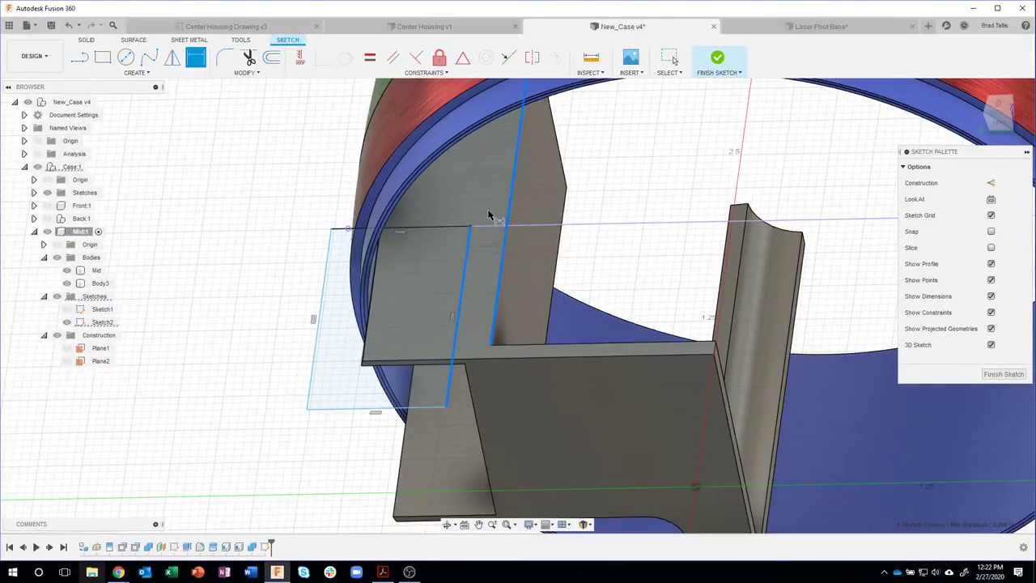
click(607, 213)
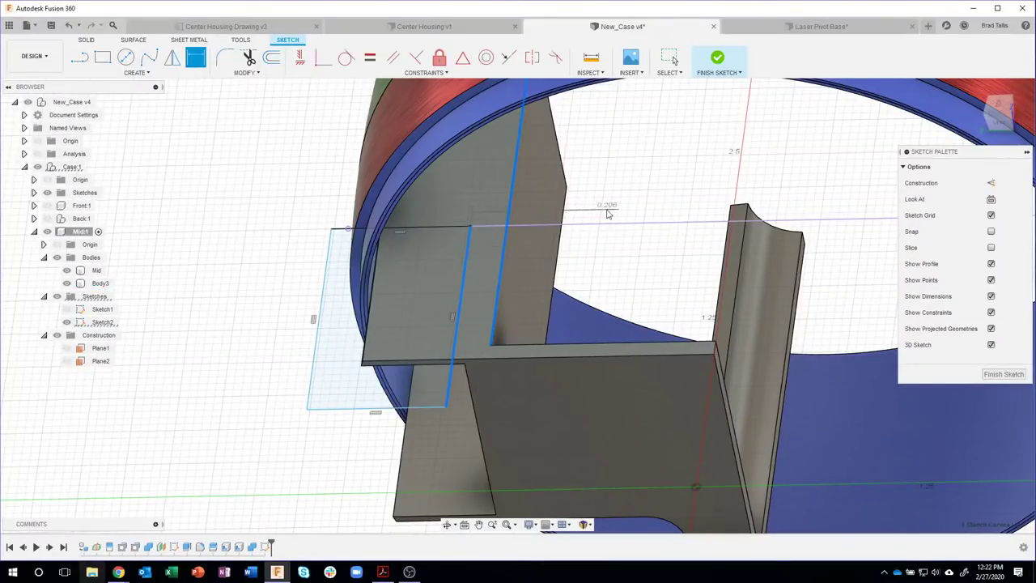
click(609, 212)
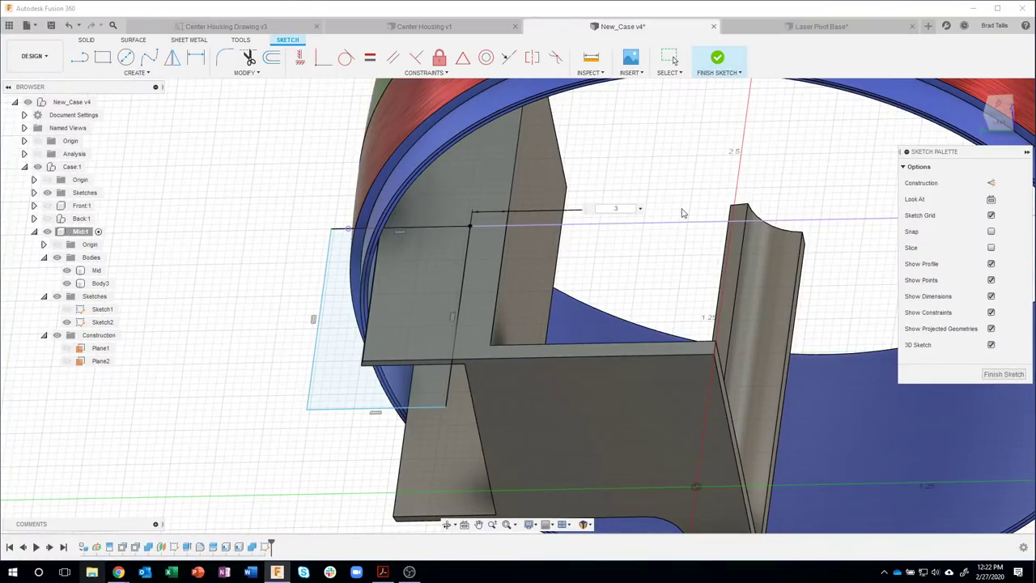
text(.3)
key(Return)
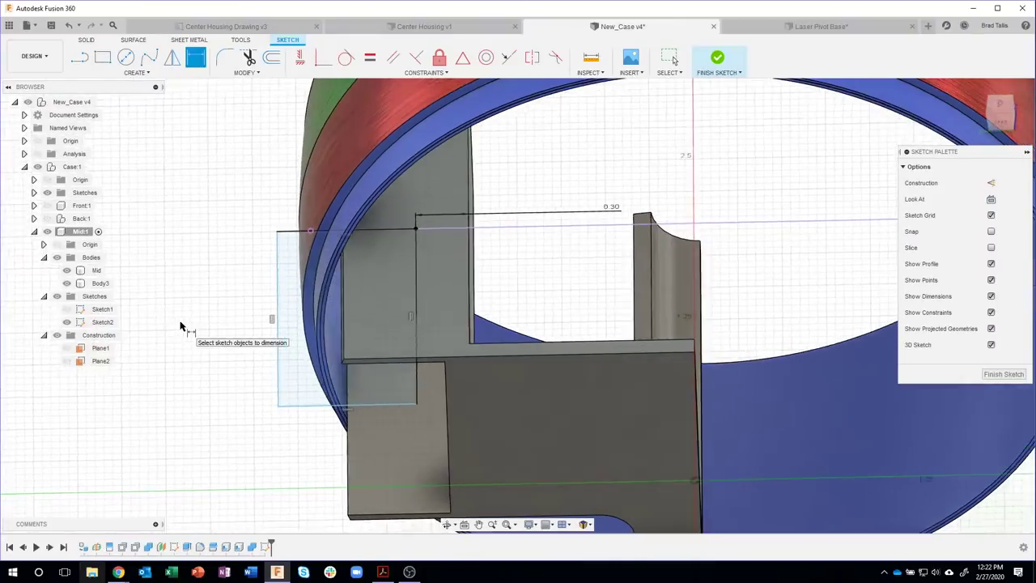
key(Escape)
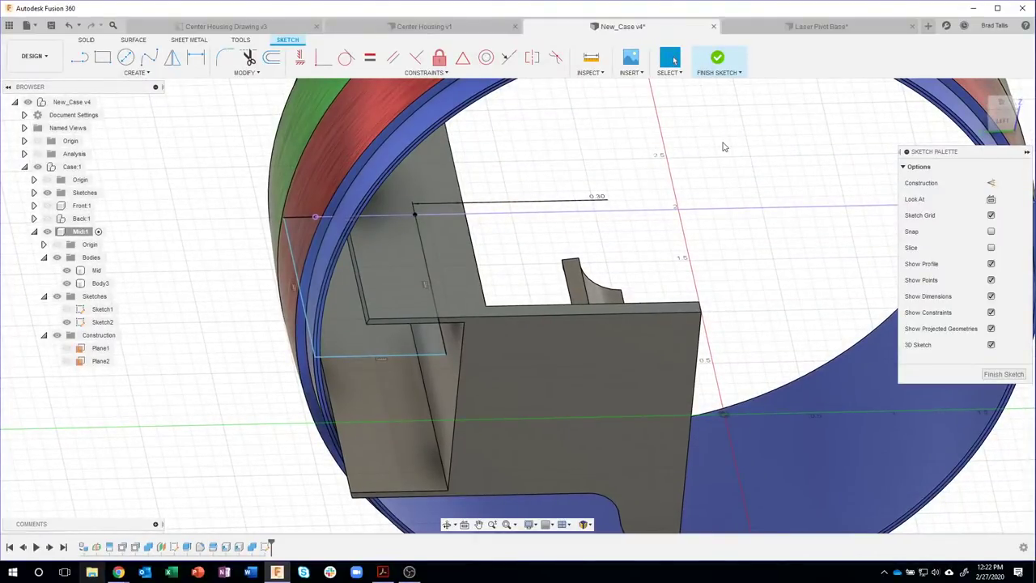
- Set up an extruded cut of both rectangle profiles with a distance of -1.33 in, downward through the bracket
shift+middle_drag(725, 146, 696, 162)
click(391, 270)
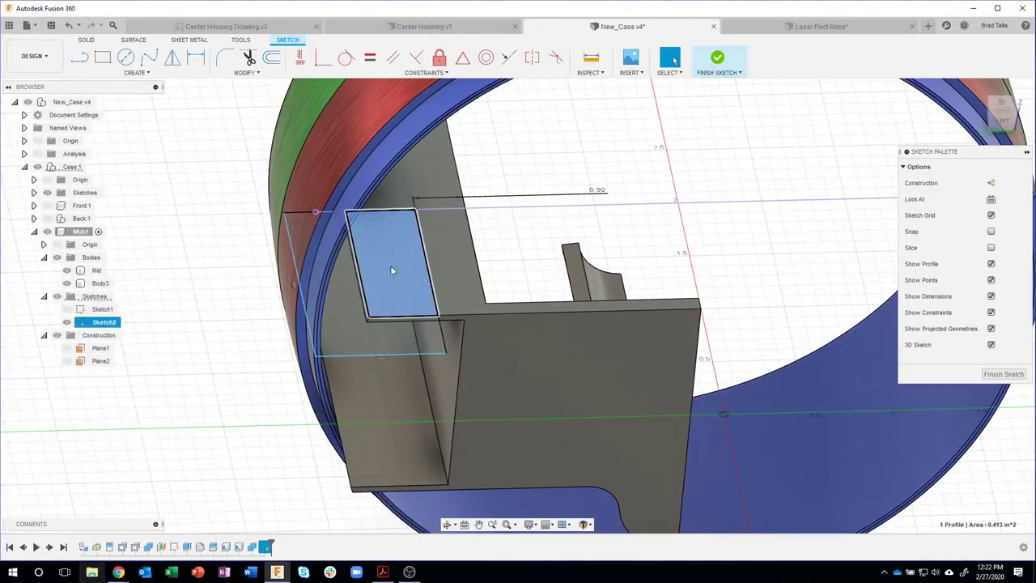
shift+click(346, 288)
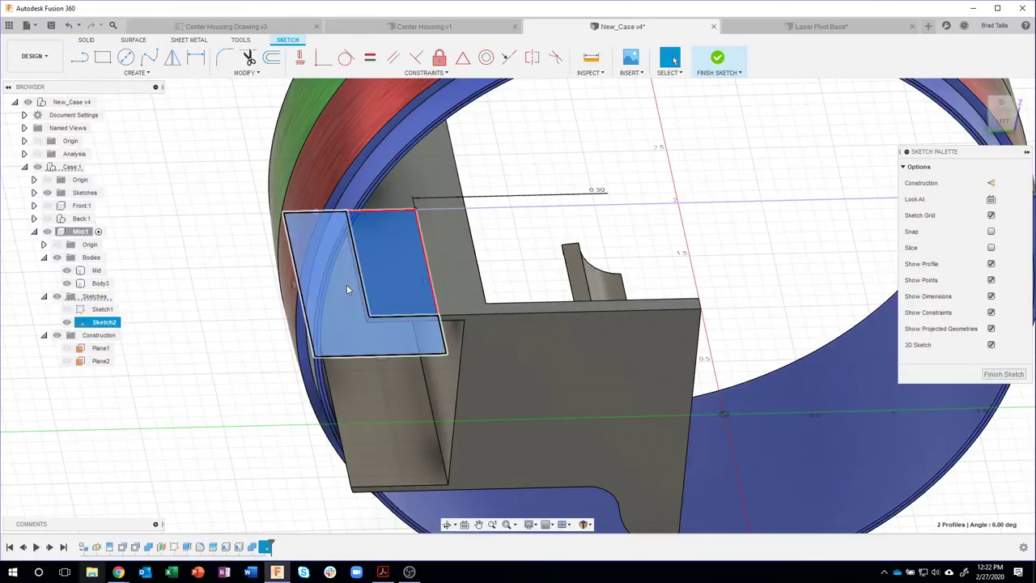
right_click(346, 289)
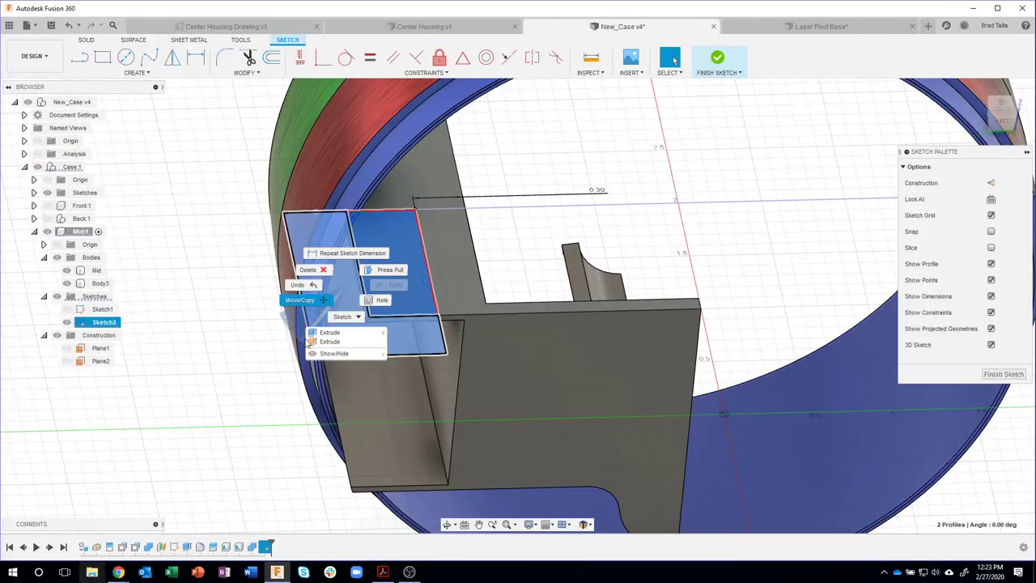
click(349, 334)
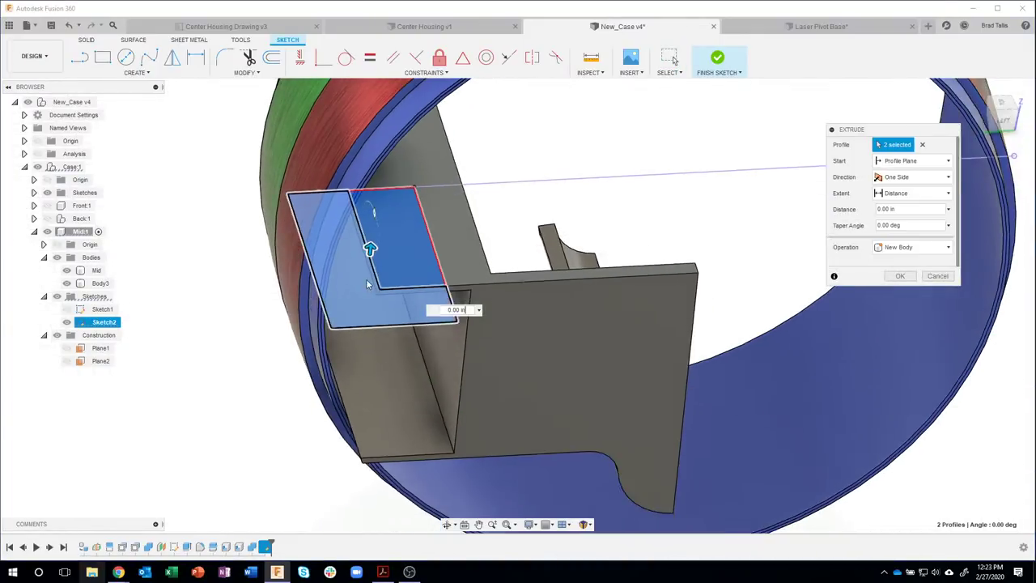
drag(374, 241, 378, 371)
shift+middle_drag(379, 370, 424, 442)
text(-1.33)
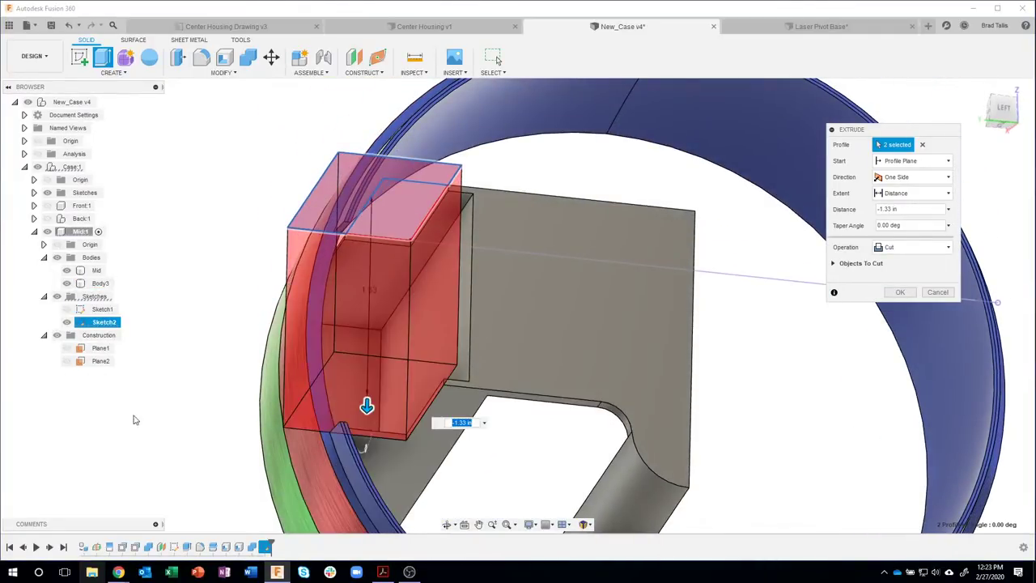
- Complete the extruded cut of the bracket's corner with both Mid and Body3 included as objects to cut
shift+middle_drag(130, 407, 189, 348)
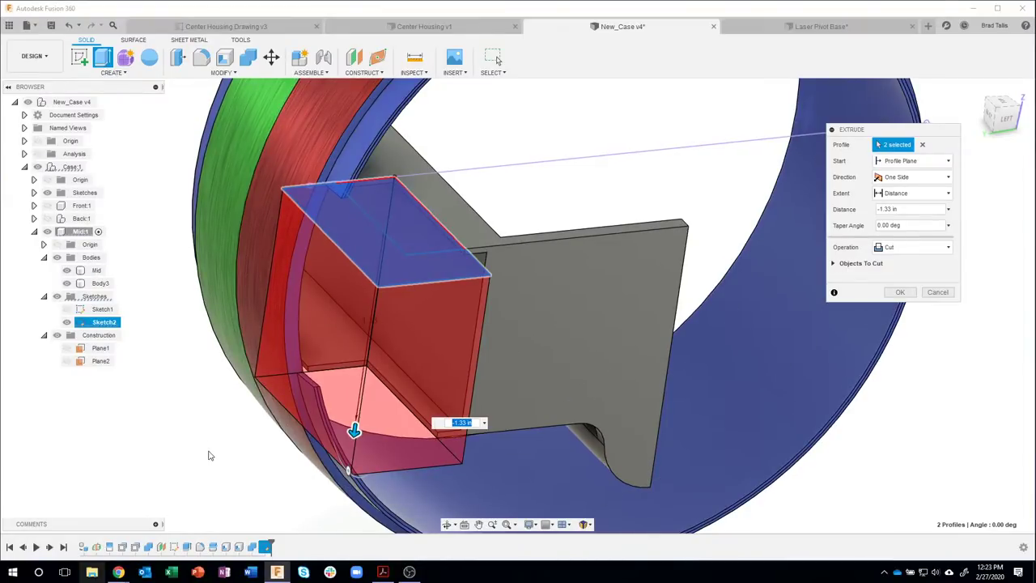
shift+middle_drag(211, 455, 220, 452)
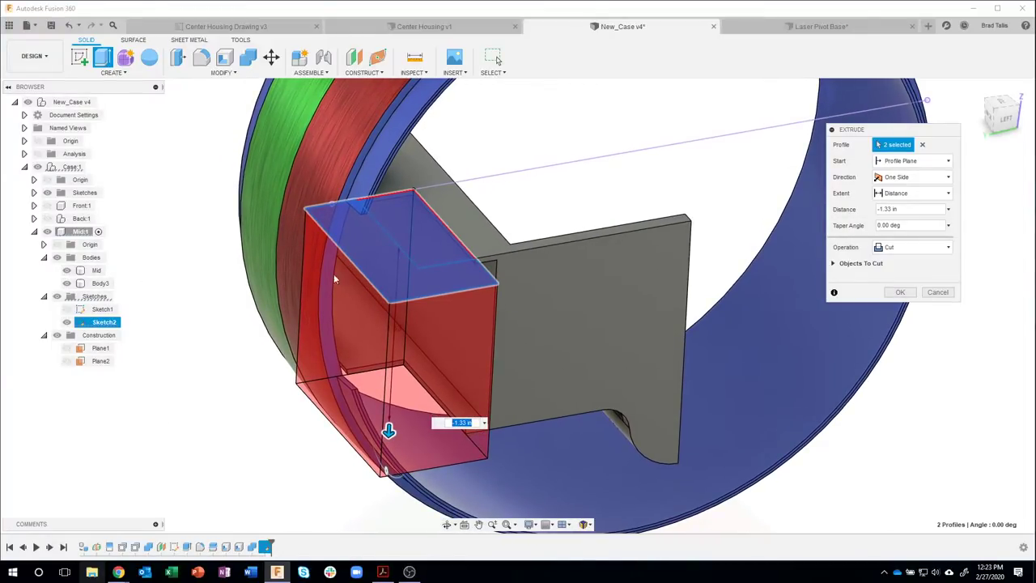
click(833, 264)
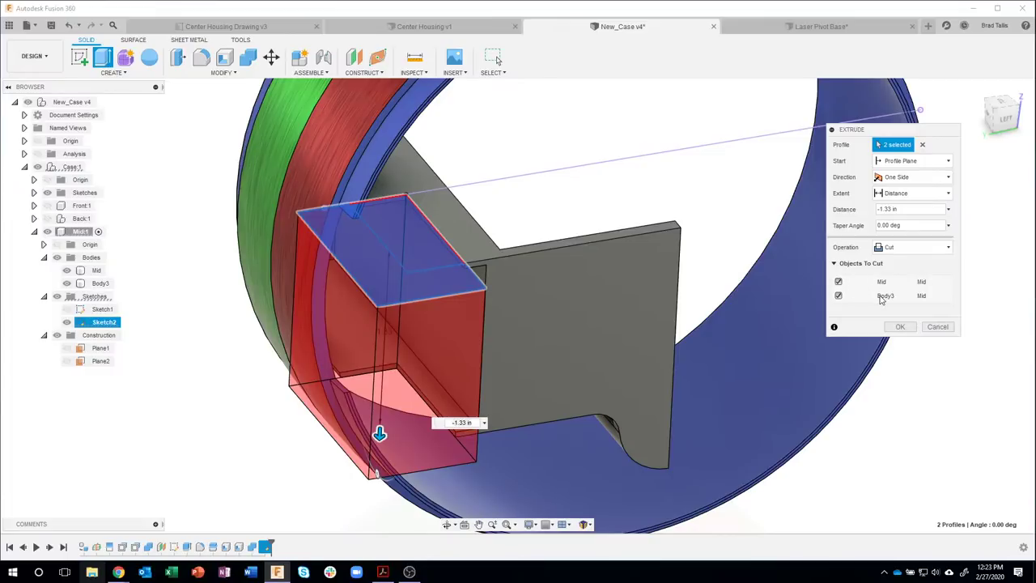
click(839, 282)
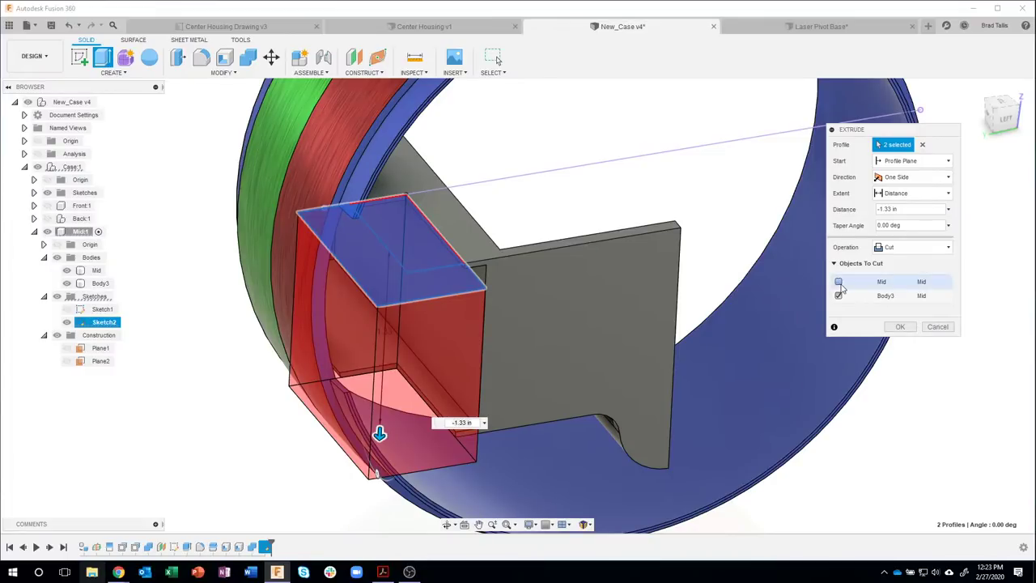
shift+middle_drag(182, 470, 382, 417)
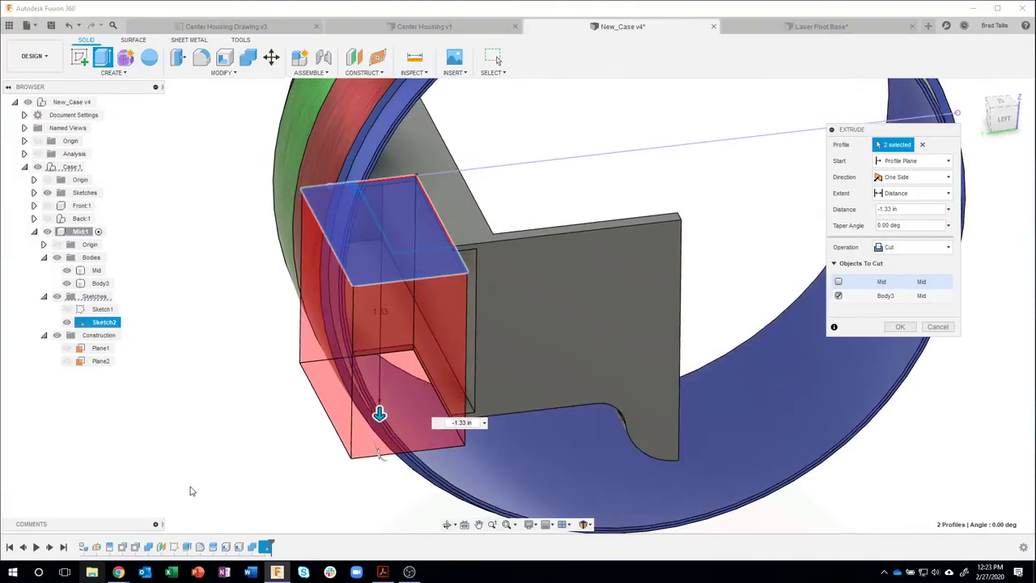
shift+middle_drag(190, 491, 826, 323)
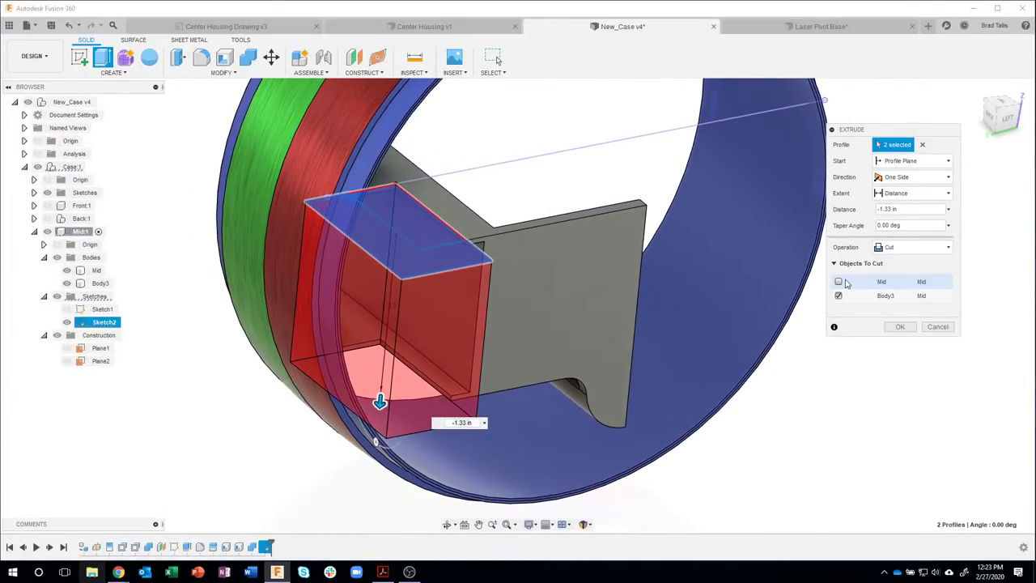
click(839, 282)
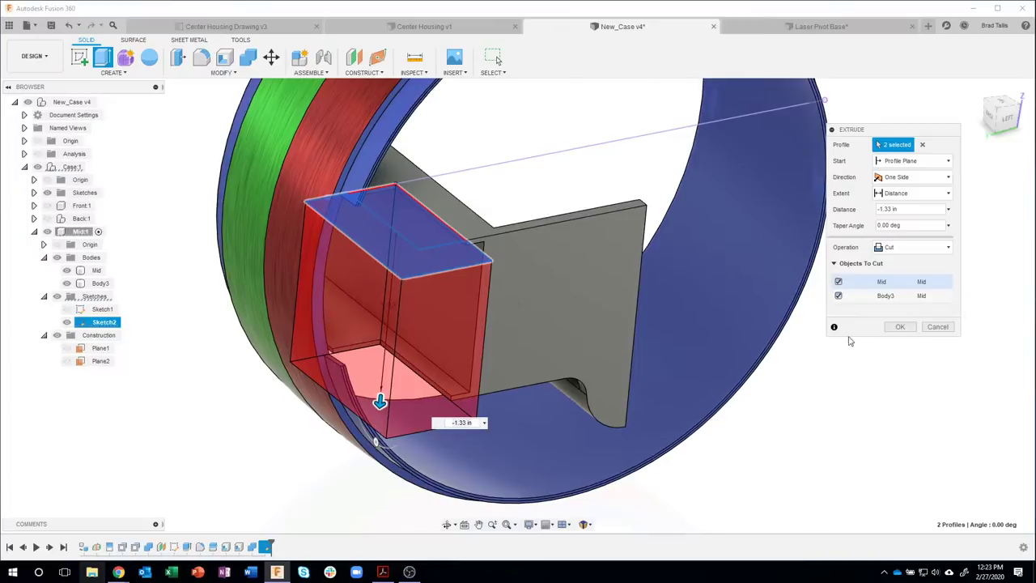
click(901, 327)
click(313, 182)
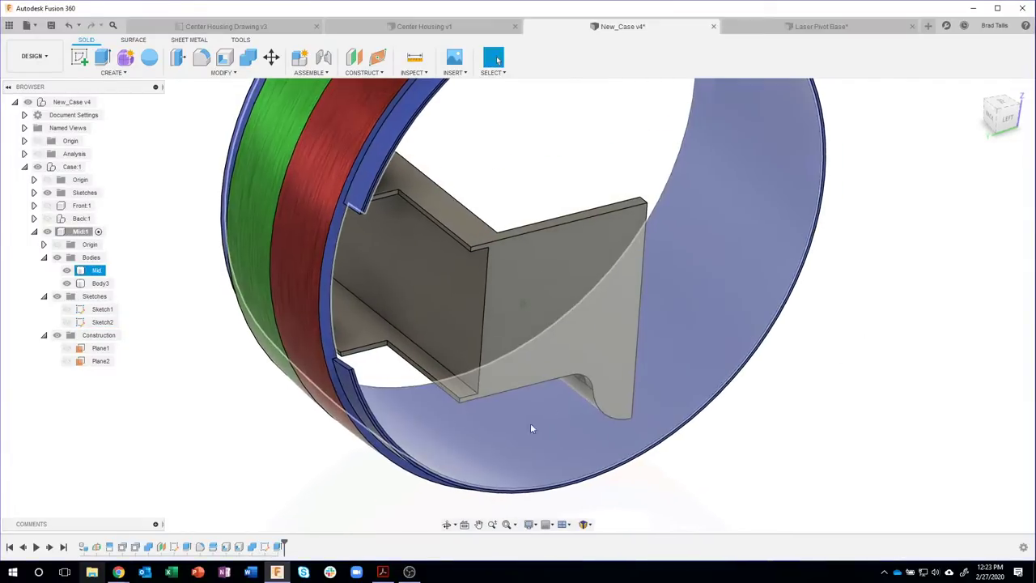
key(Escape)
- Edit the extruded cut to exclude the Mid ring, leaving only Body3 as the object to cut
double_click(279, 547)
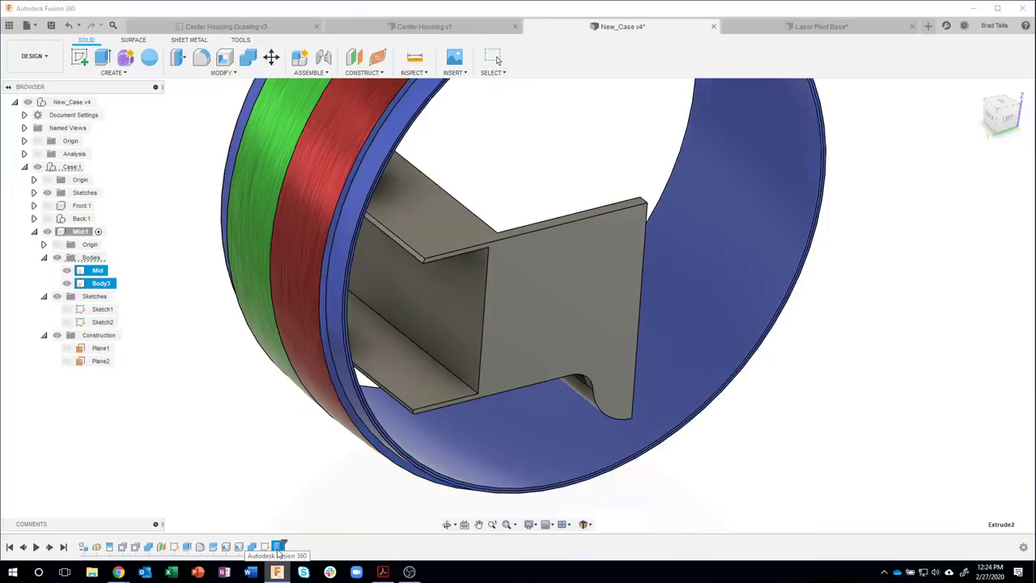
click(838, 265)
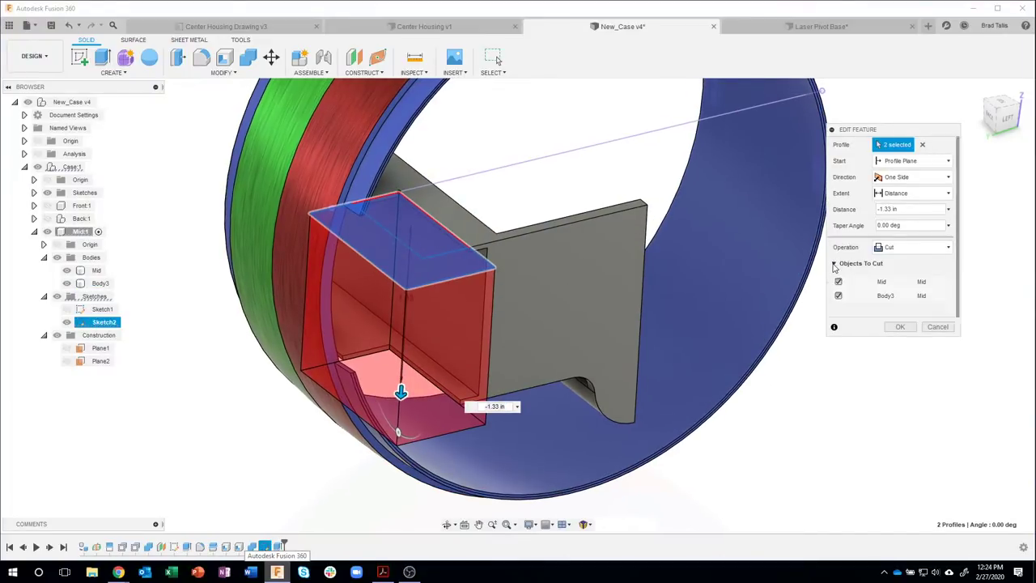
click(838, 282)
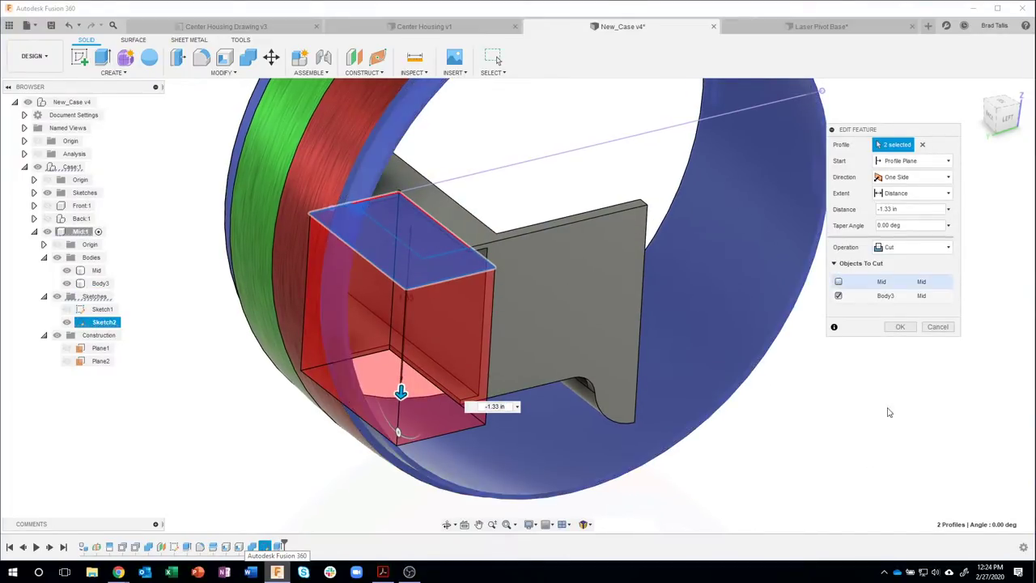
click(900, 327)
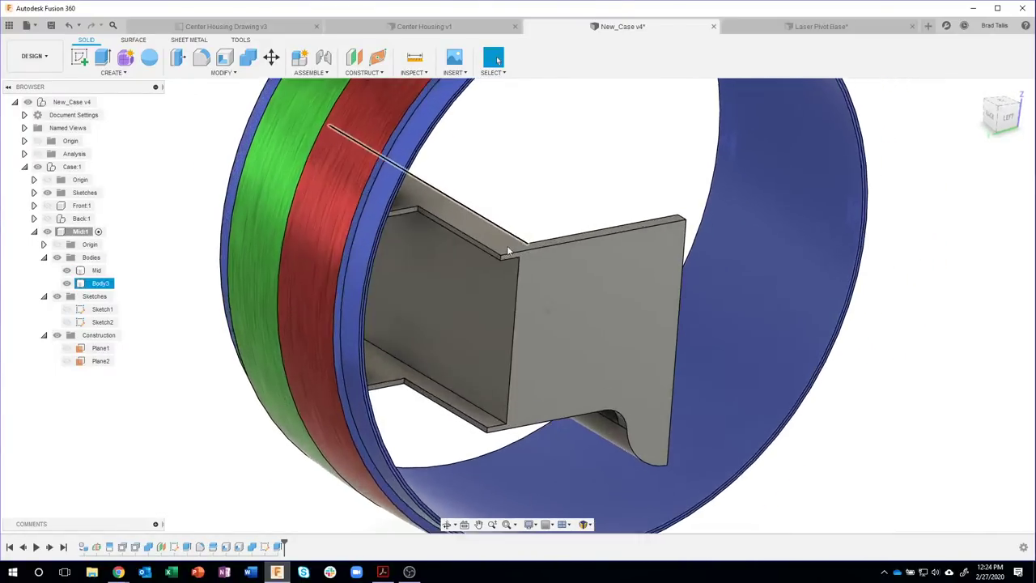
- Chamfer the short upper and lower corner edges where the rectangular cut meets the bracket's front face by 0.1 in, equal distance
scroll(497, 260, up, 3)
scroll(499, 258, up, 5)
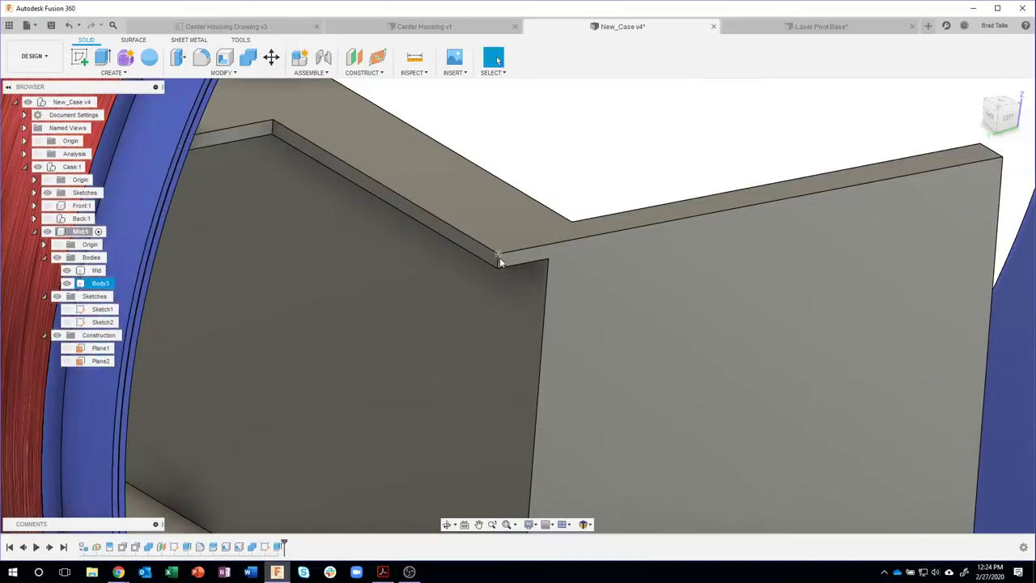
click(498, 262)
right_click(498, 262)
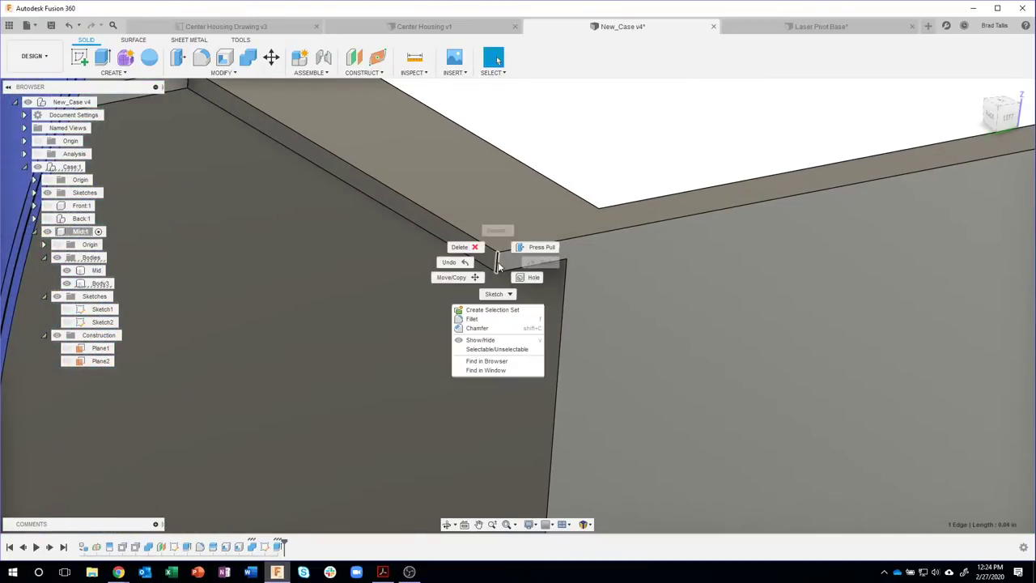
click(487, 328)
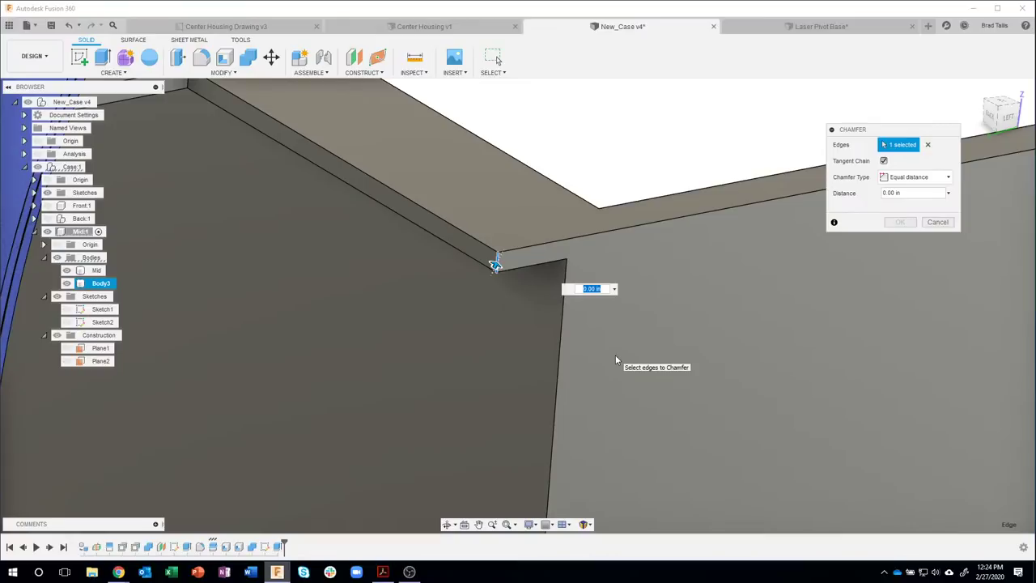
text(.1)
scroll(536, 330, down, 3)
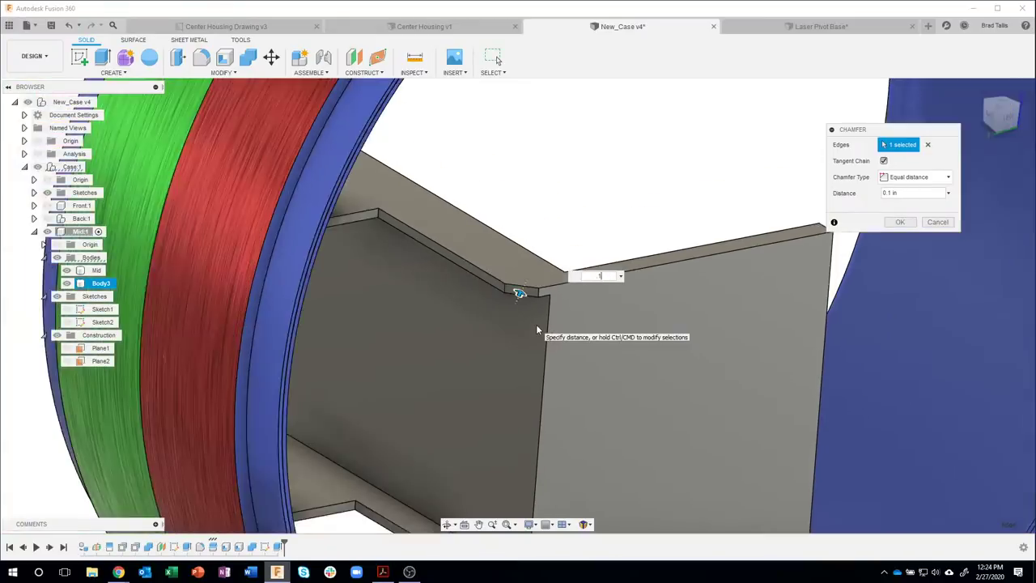
shift+middle_drag(537, 329, 497, 418)
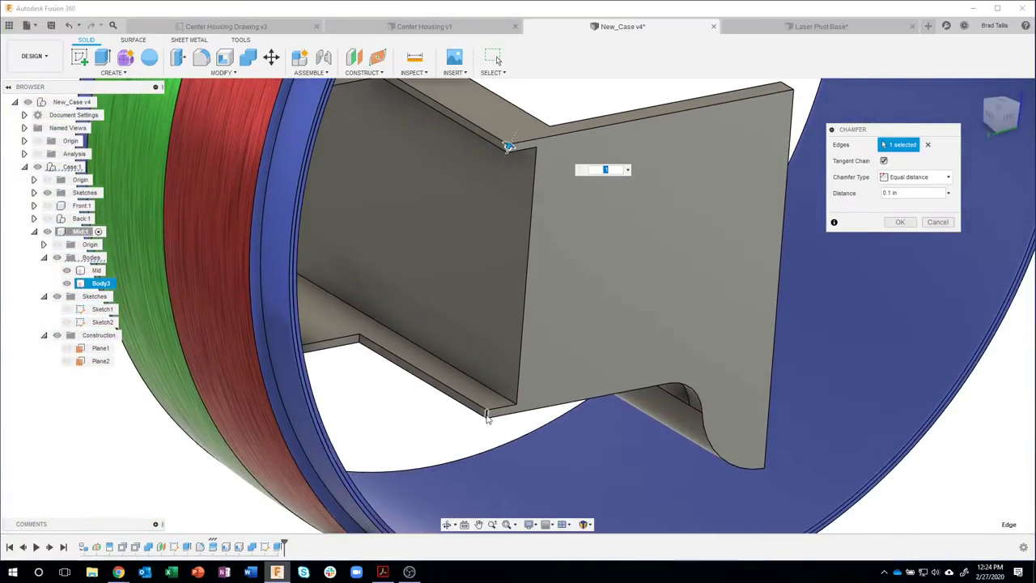
click(486, 414)
shift+middle_drag(629, 323, 721, 259)
click(900, 223)
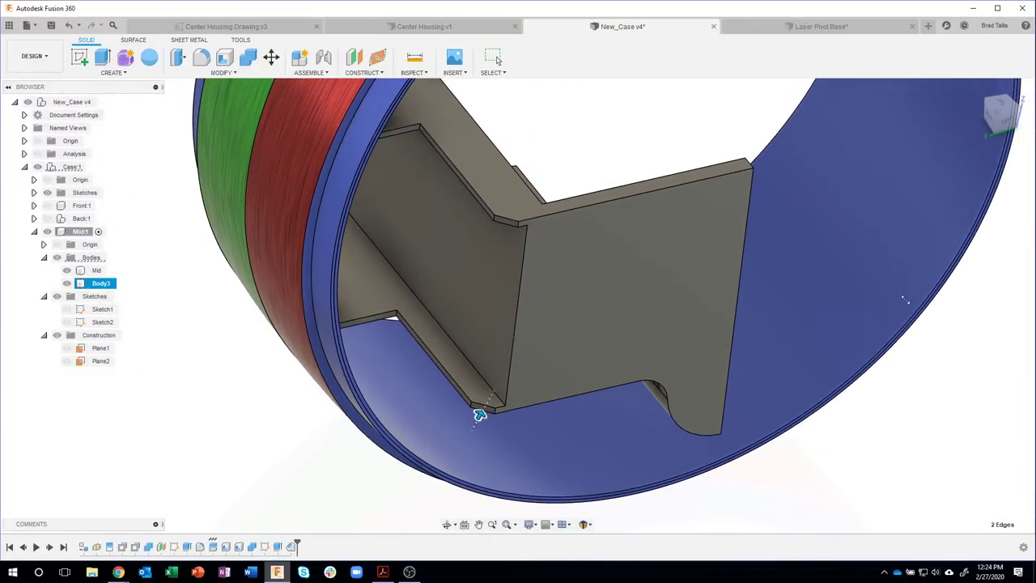
- Switch to the Center Housing Drawing and examine the front view and Section A-A for the bracket's hole diameters and positions
shift+middle_drag(879, 477, 504, 240)
click(238, 28)
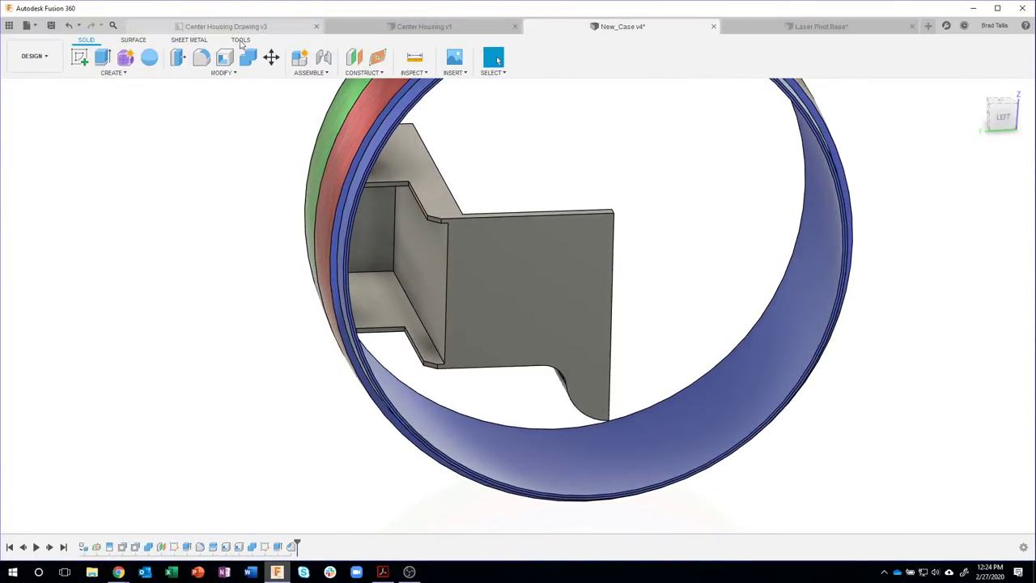
key(ctrl+Tab)
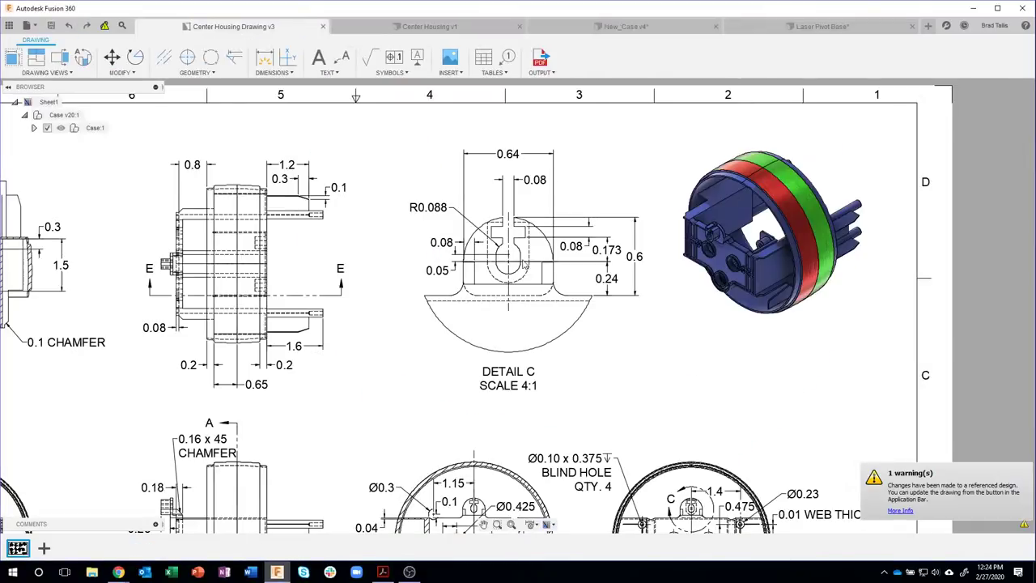
mouse_move(394, 442)
middle_down()
mouse_move(466, 368)
mouse_move(482, 308)
mouse_move(592, 257)
middle_up()
scroll(72, 362, up, 5)
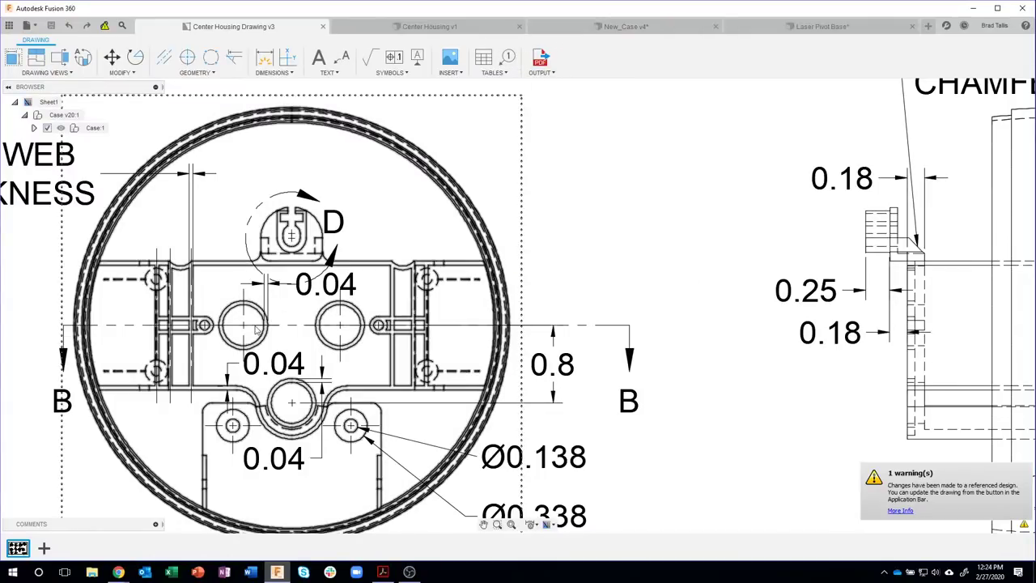
scroll(714, 250, down, 2)
scroll(714, 249, down, 2)
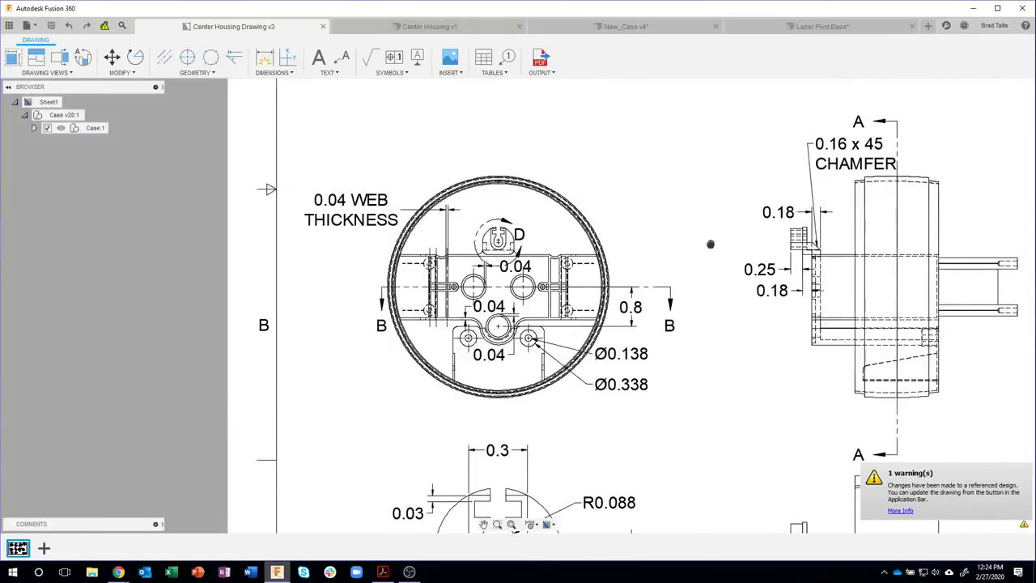
middle_drag(713, 248, 537, 242)
scroll(549, 320, down, 3)
middle_drag(544, 331, 447, 328)
scroll(797, 332, up, 4)
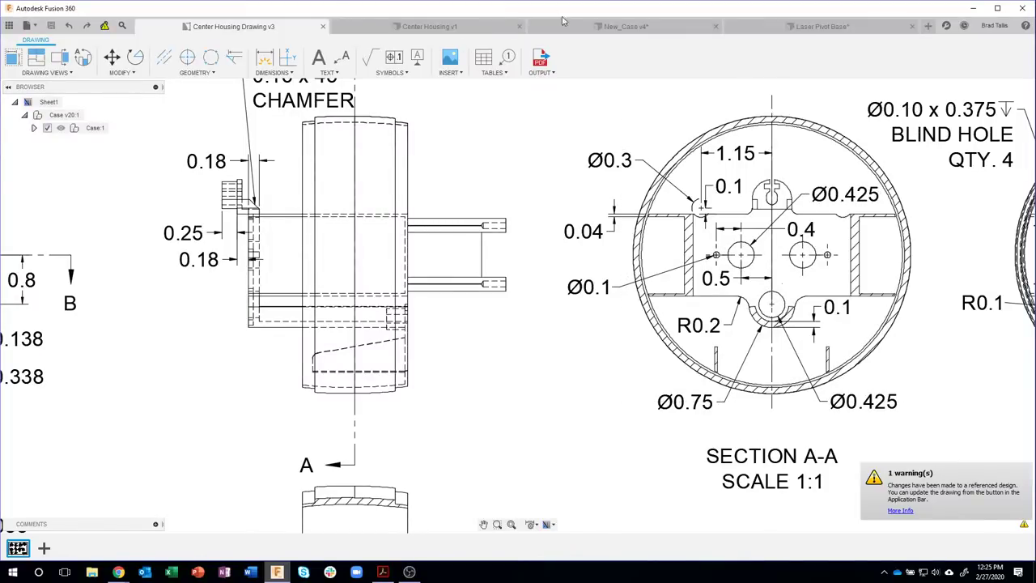
- Return to the New_Case model and start a sketch on the bracket's large flat front face
click(604, 29)
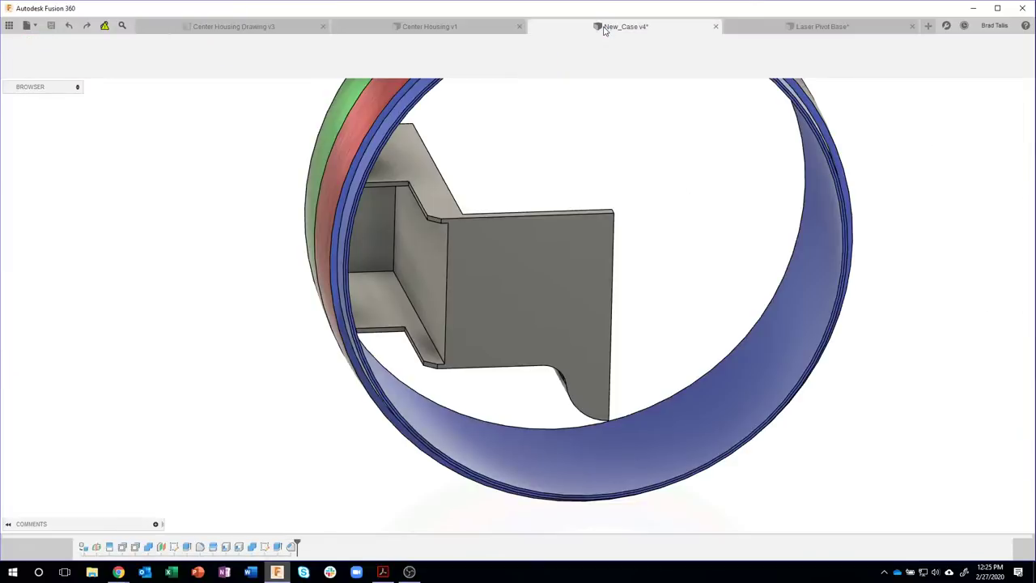
click(538, 293)
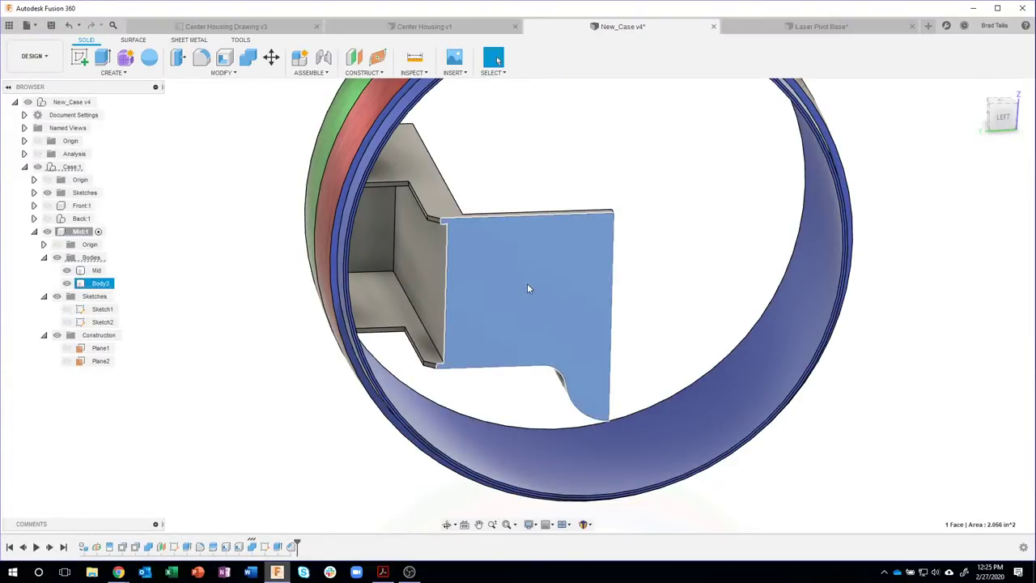
right_click(528, 288)
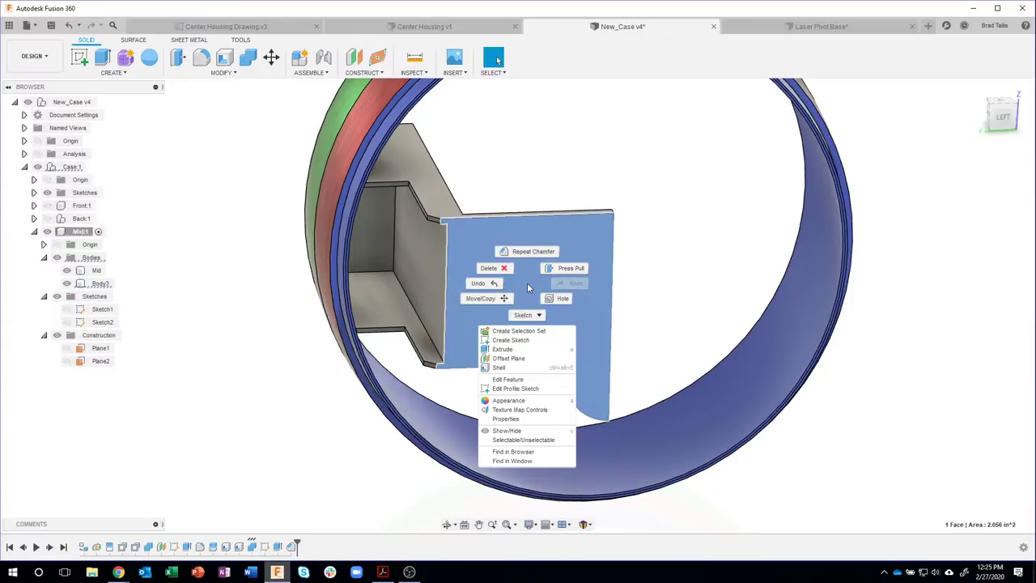
click(524, 344)
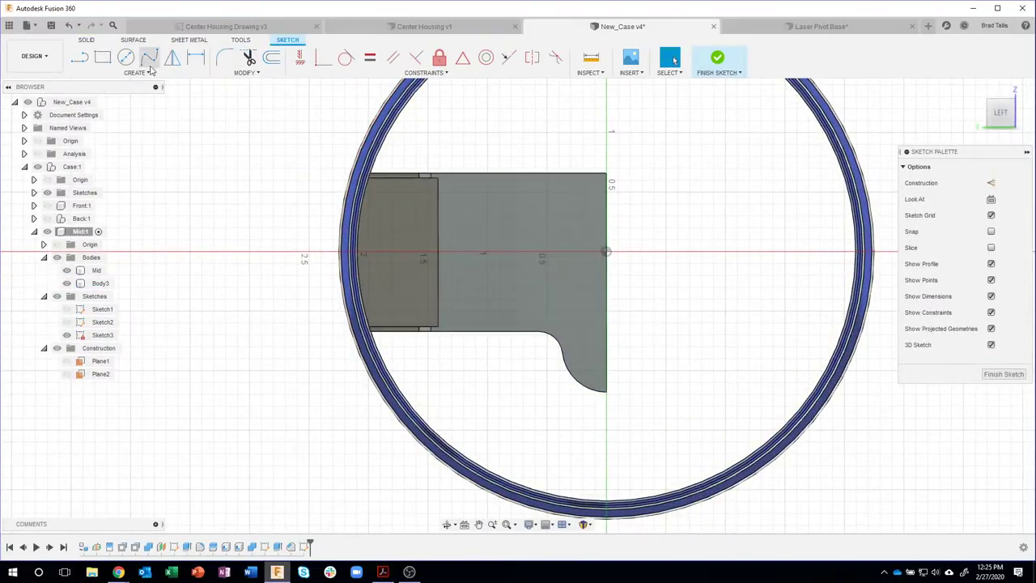
- Sketch four circles: one beside the bracket's lower lobe, a large and a small one on its face, and one above its upper edge
click(126, 58)
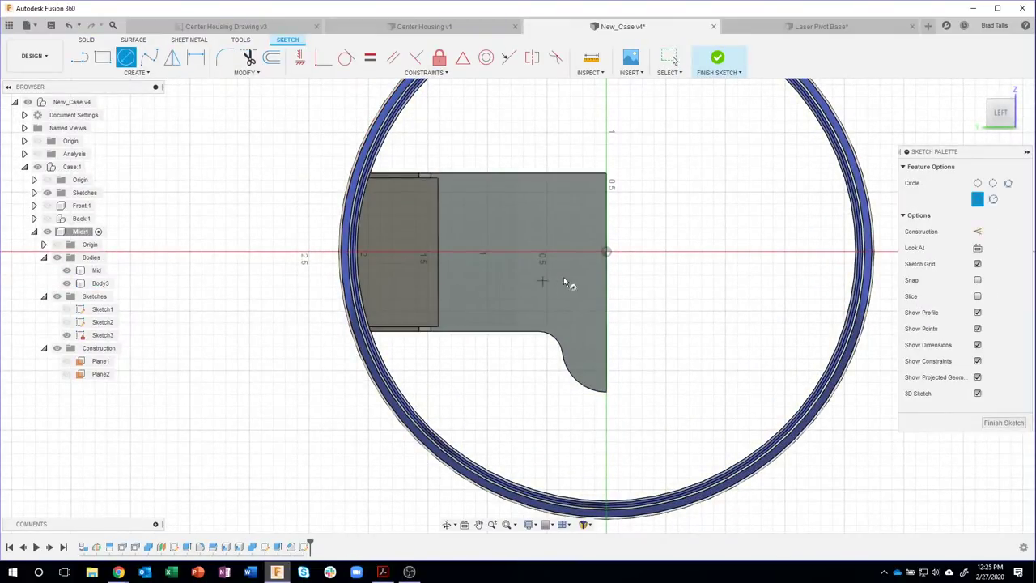
click(626, 341)
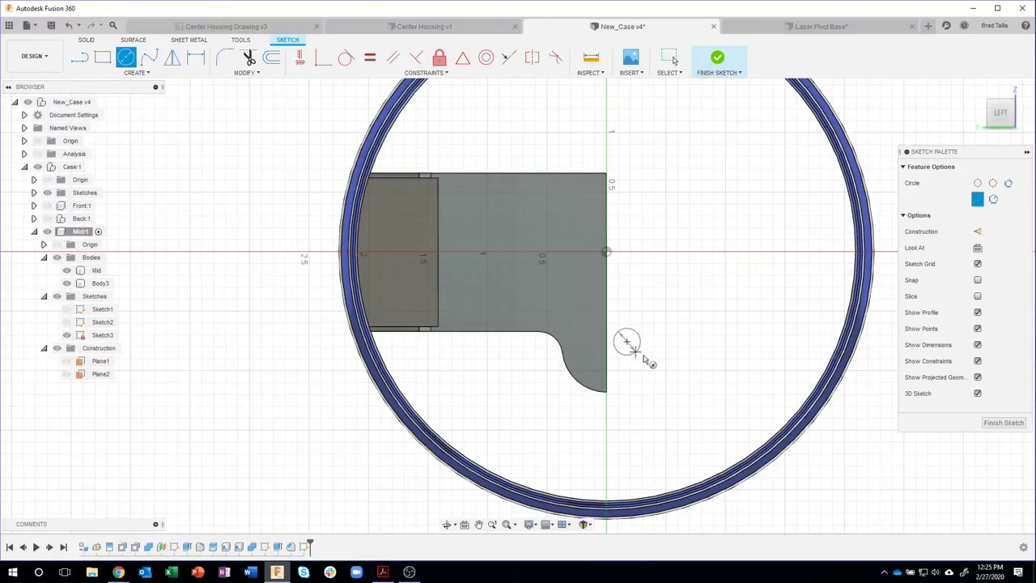
click(545, 243)
click(571, 272)
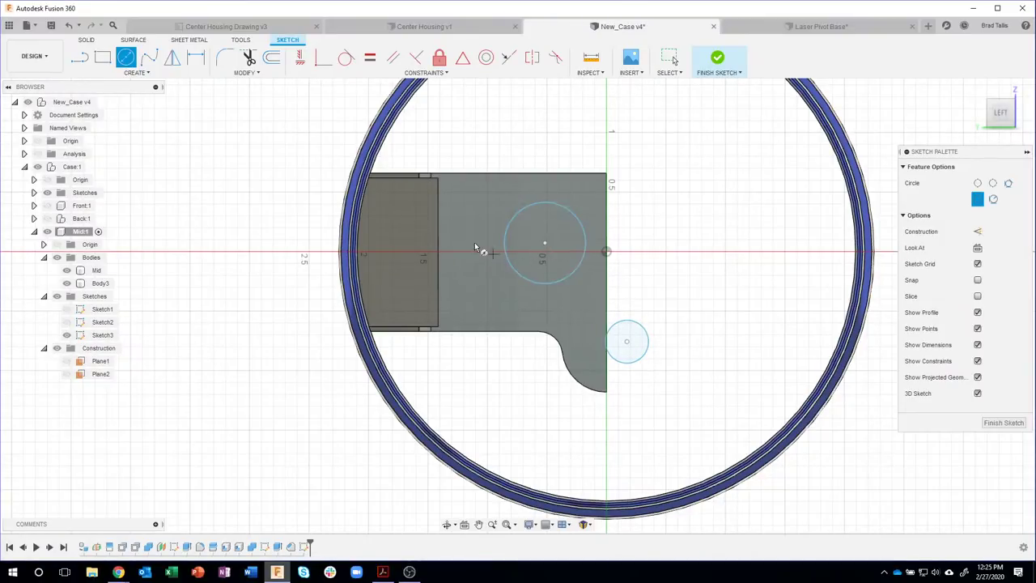
click(466, 243)
click(476, 247)
click(479, 146)
click(503, 152)
key(Escape)
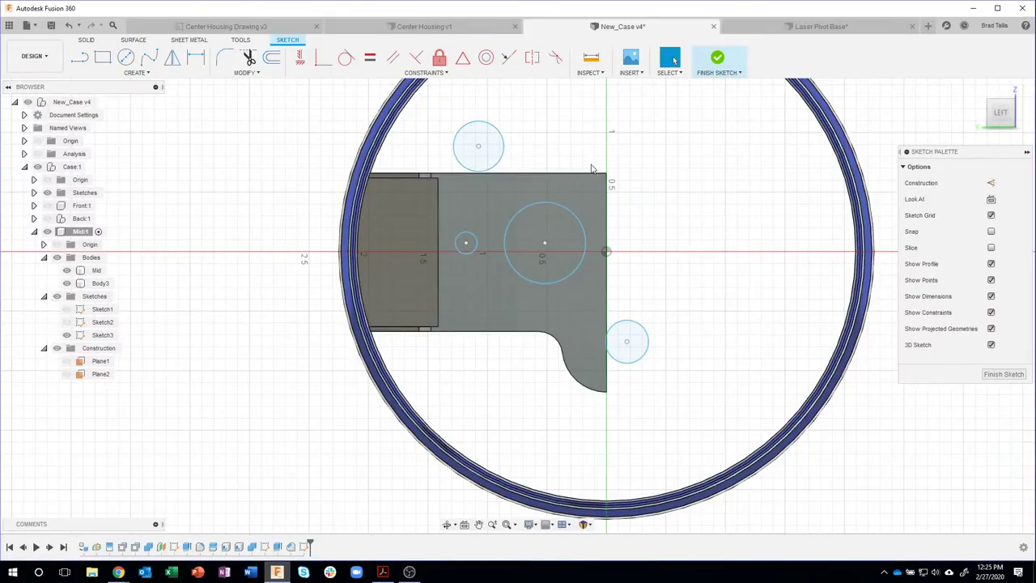
- Dimension the diameter of the circle beside the bracket's lower lobe as 0.425 in
middle_drag(604, 165, 575, 180)
scroll(574, 180, up, 2)
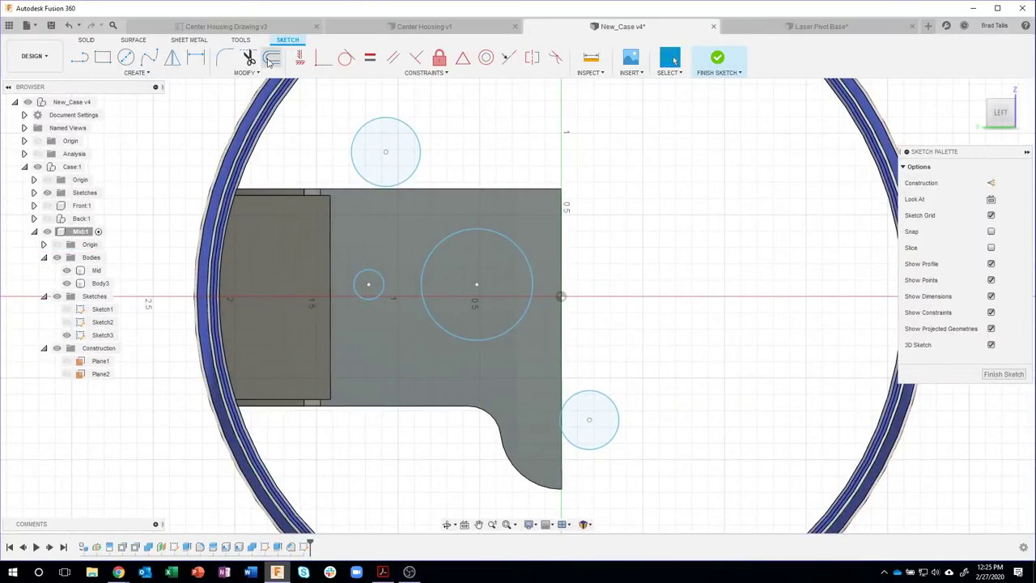
click(195, 57)
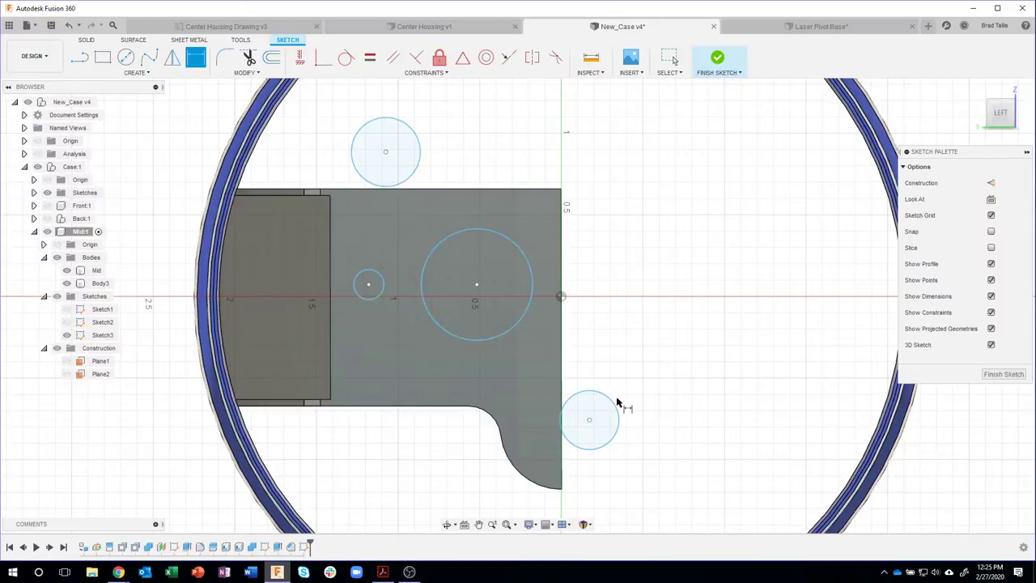
click(613, 400)
click(645, 392)
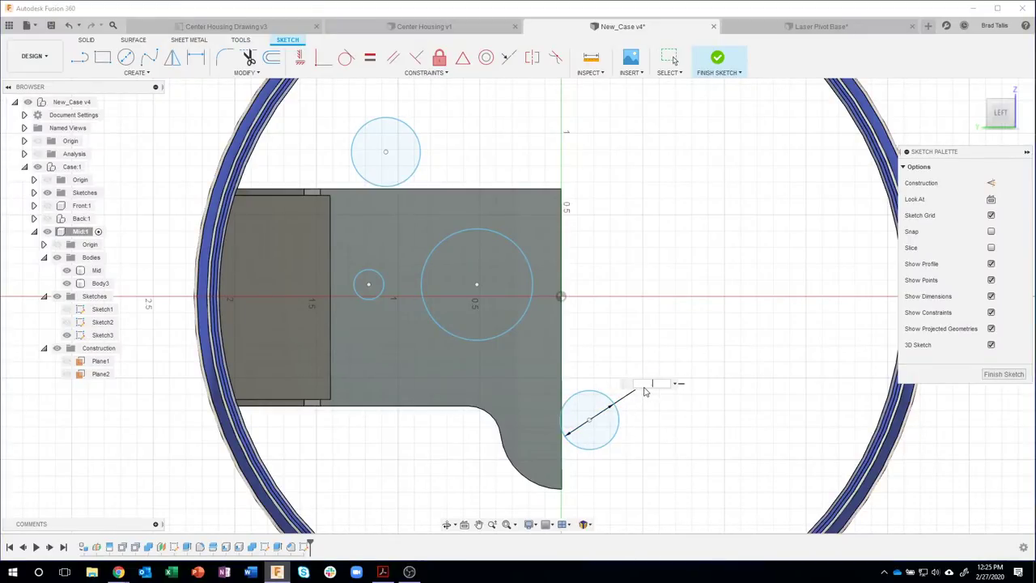
text(.425)
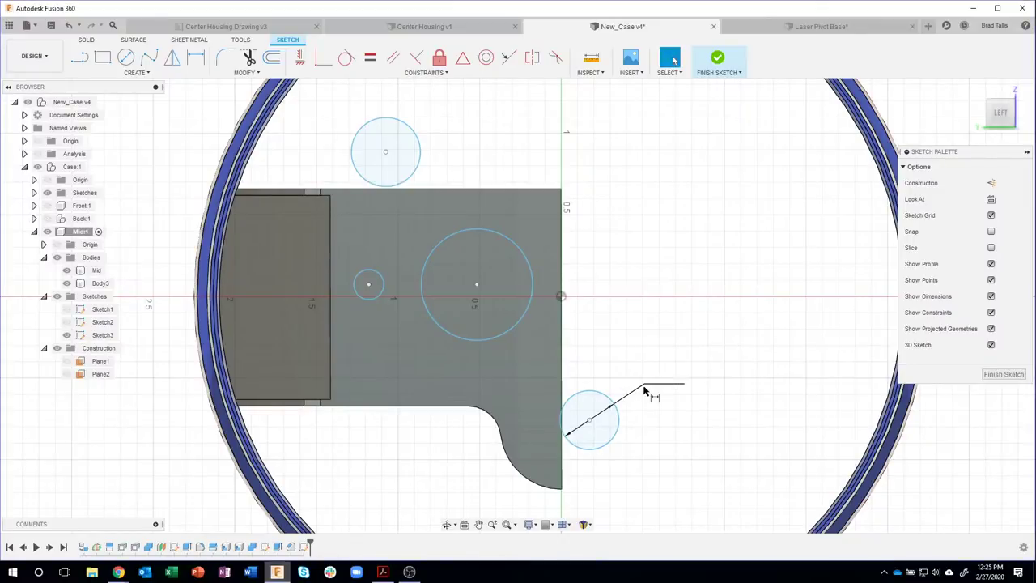
- Dimension the larger circle on the bracket face with its diameter linked to the lower lobe circle's dimension d105, and reposition the label
key(Return)
click(510, 245)
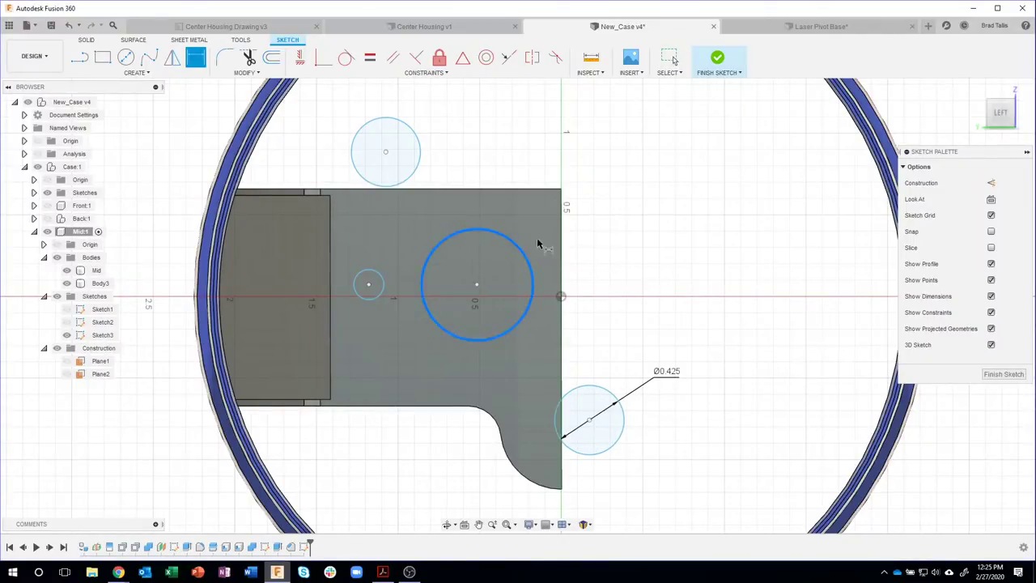
click(608, 233)
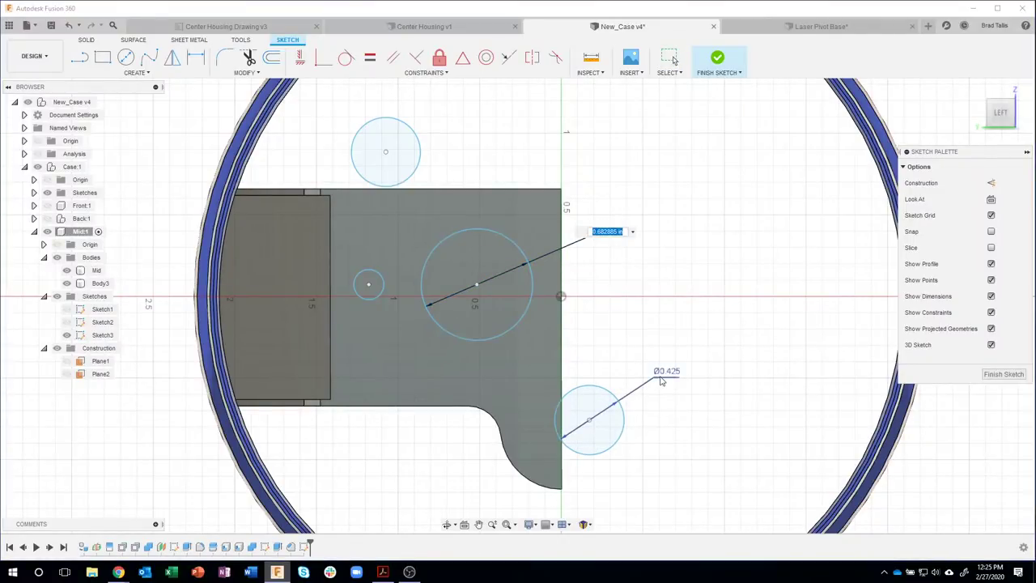
text(d105)
key(Return)
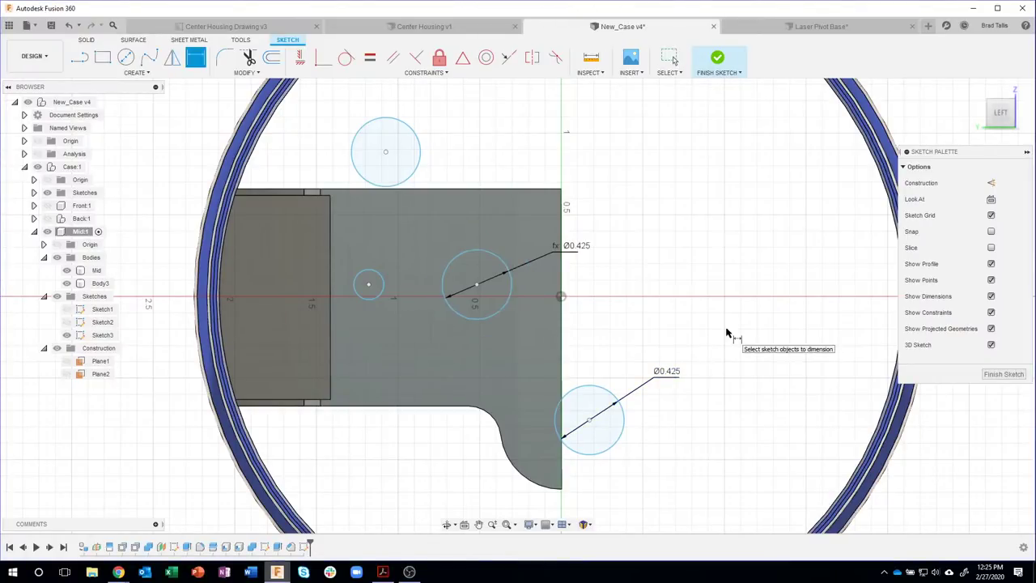
key(Escape)
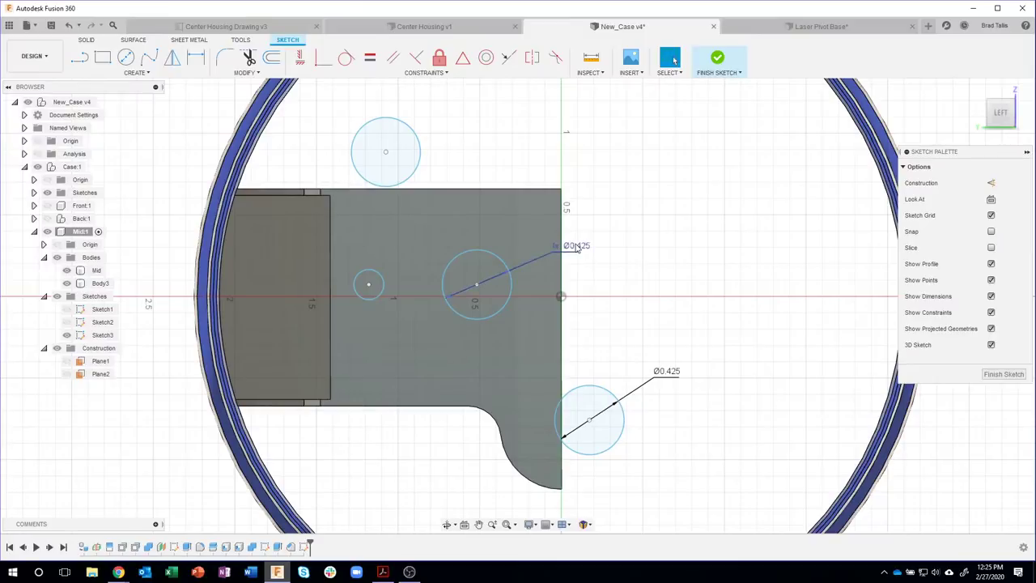
drag(577, 247, 593, 245)
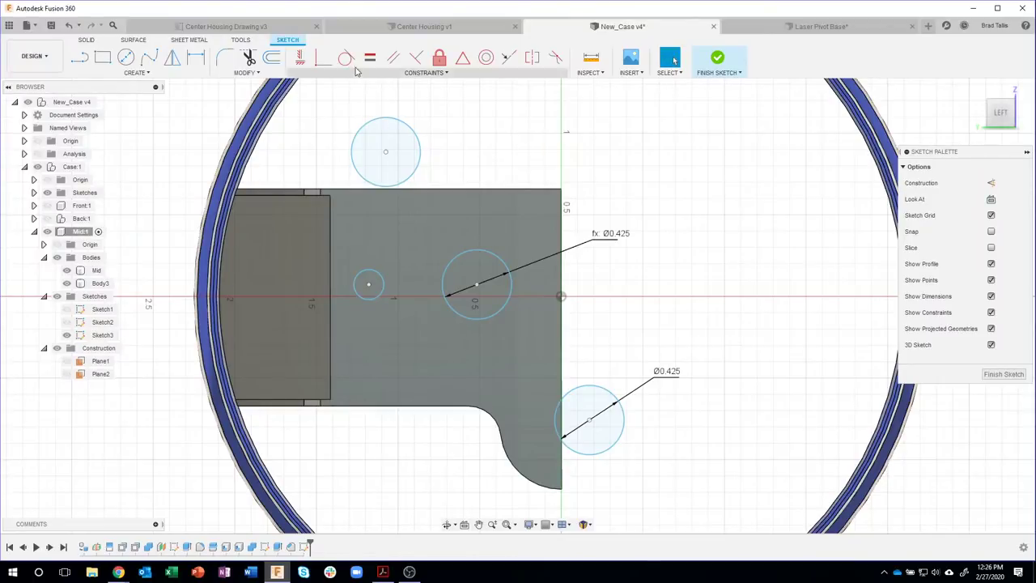
- Dimension the diameter of the small circle on the bracket face as 0.10 in
click(202, 60)
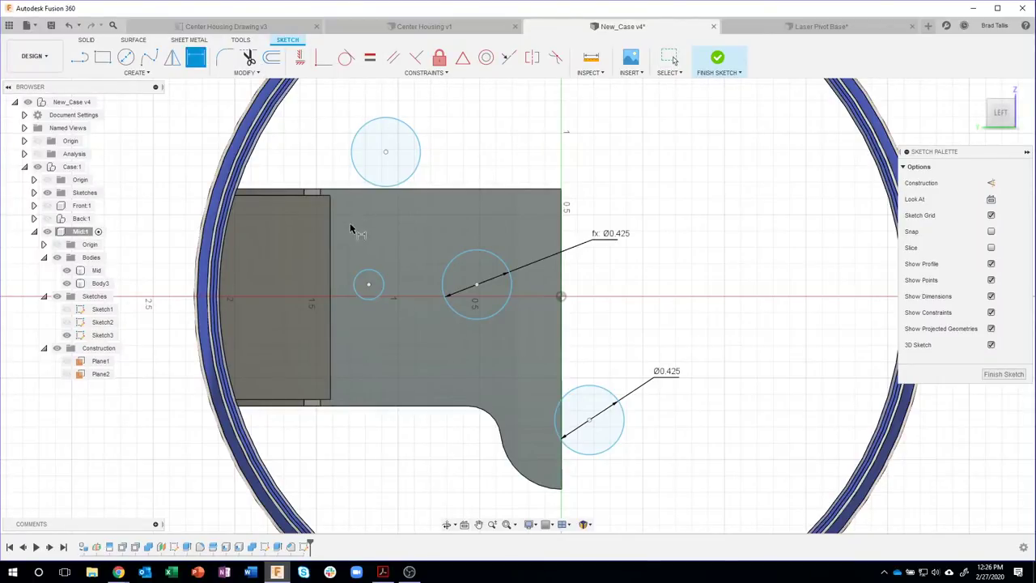
click(374, 280)
click(413, 237)
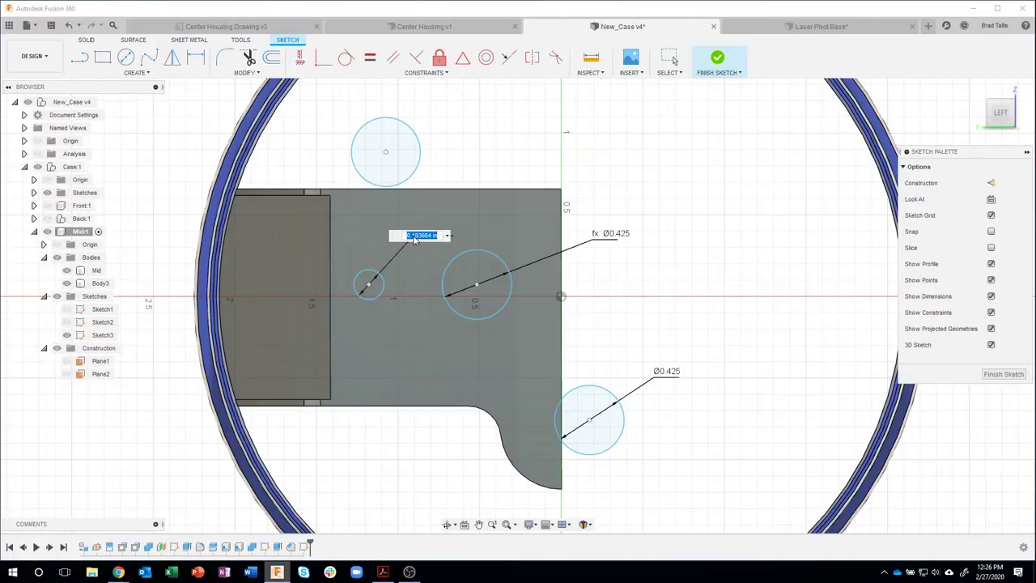
key(Return)
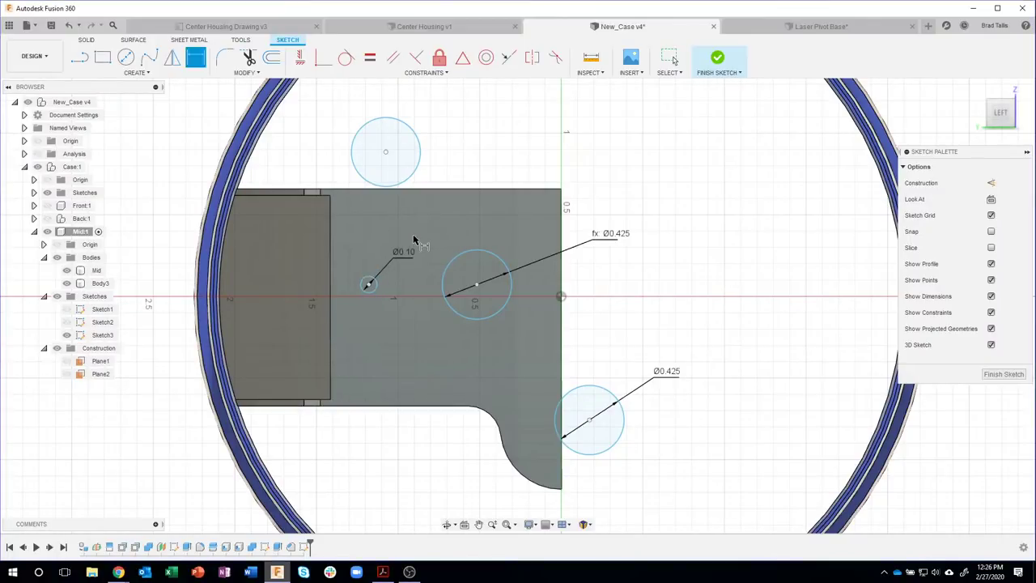
- Dimension the diameter of the circle above the bracket's upper edge as 0.3 in
click(416, 139)
click(443, 118)
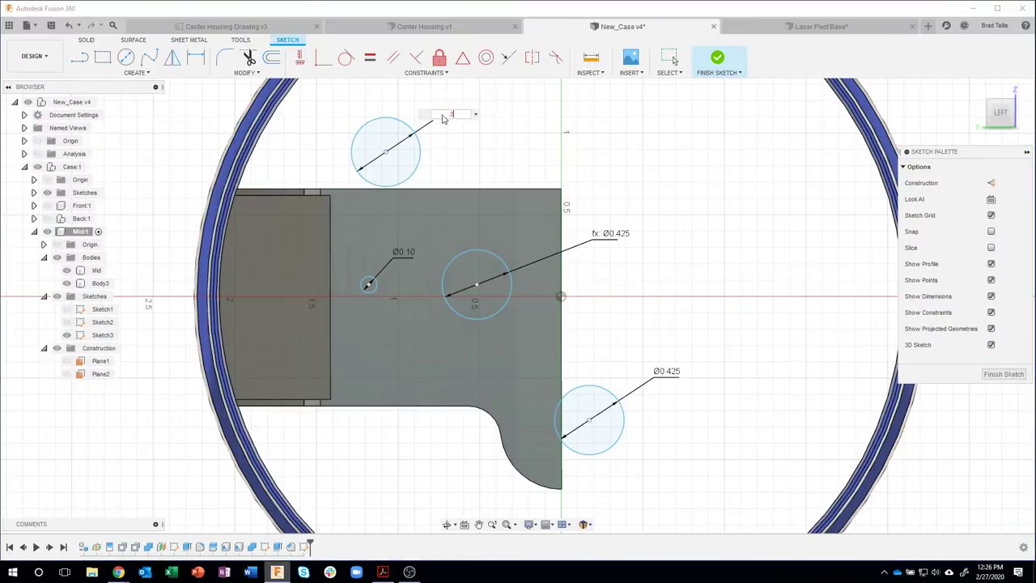
text(.3)
key(Return)
key(Escape)
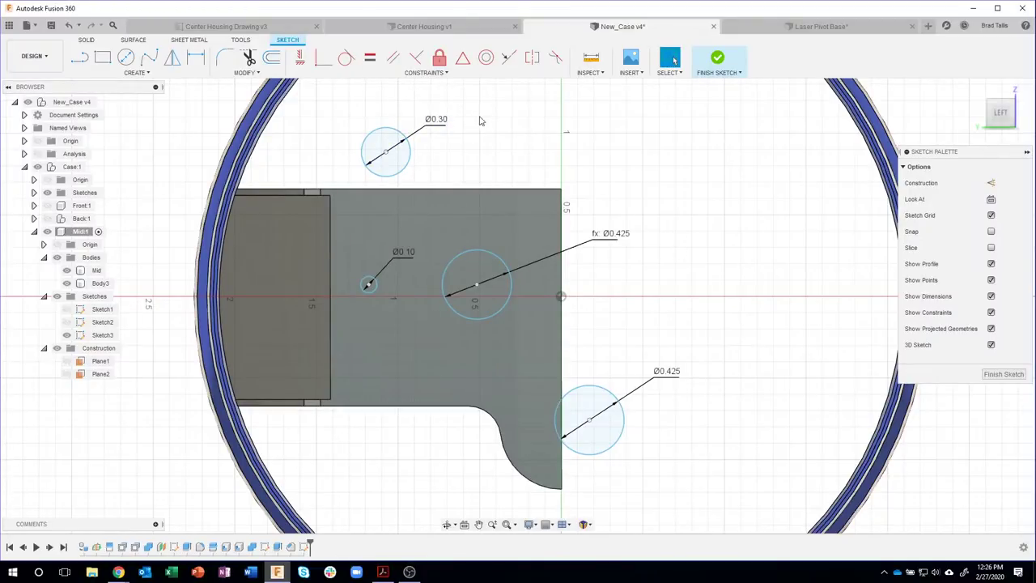
- Constrain the larger face circle's center horizontally to the origin, and the small circle's center horizontally to the larger one's
click(300, 57)
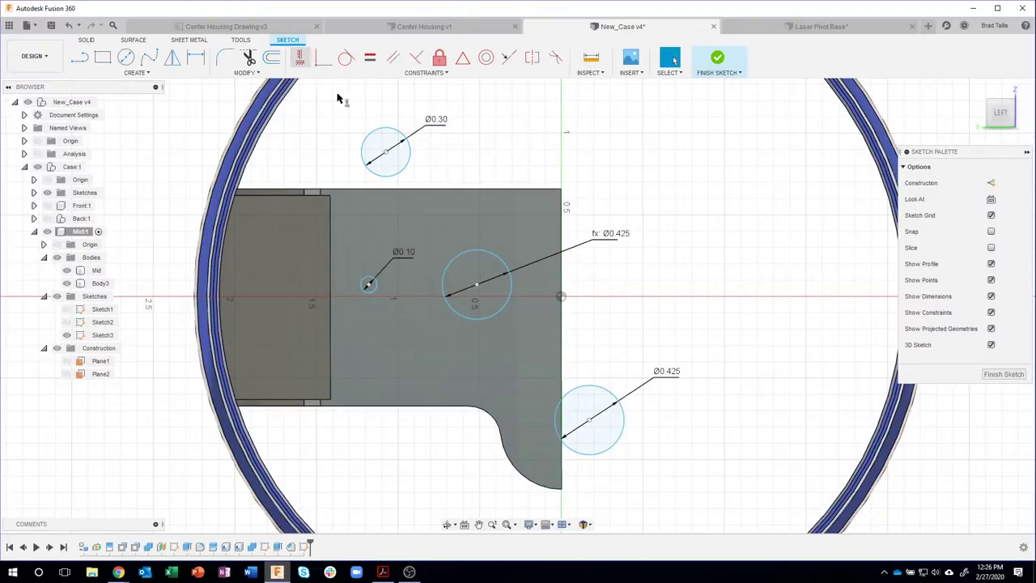
click(477, 285)
click(562, 299)
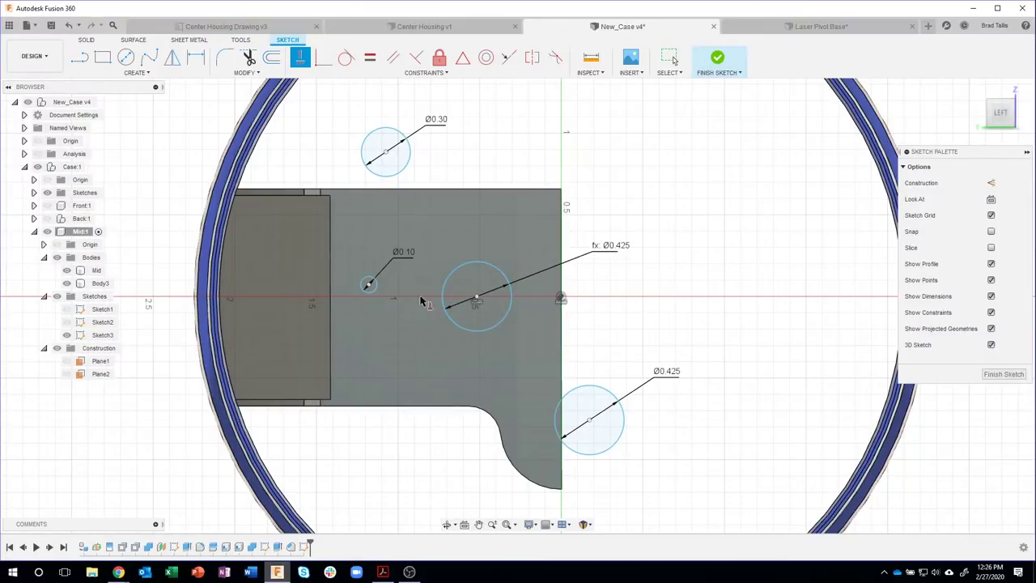
click(368, 284)
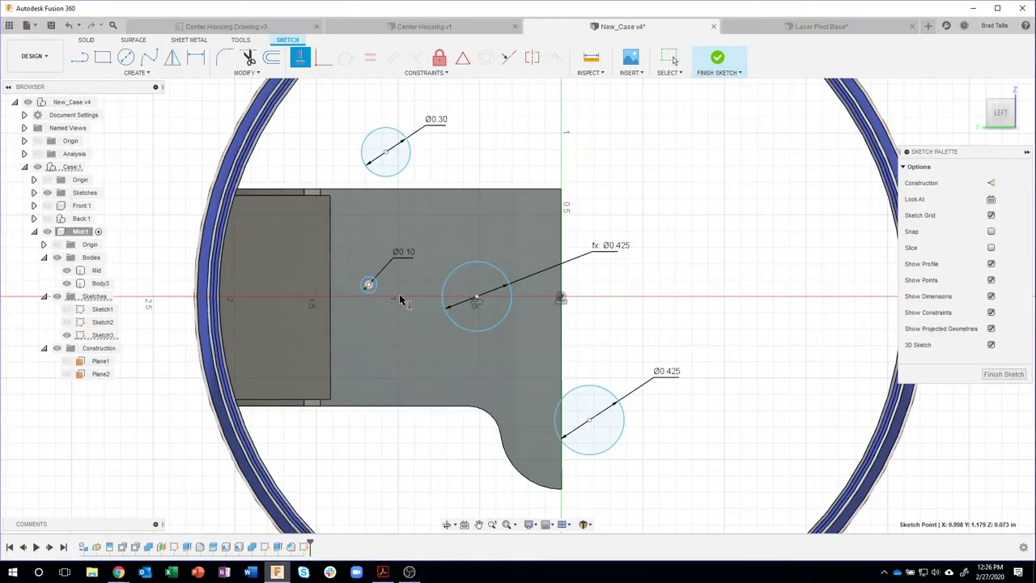
click(476, 298)
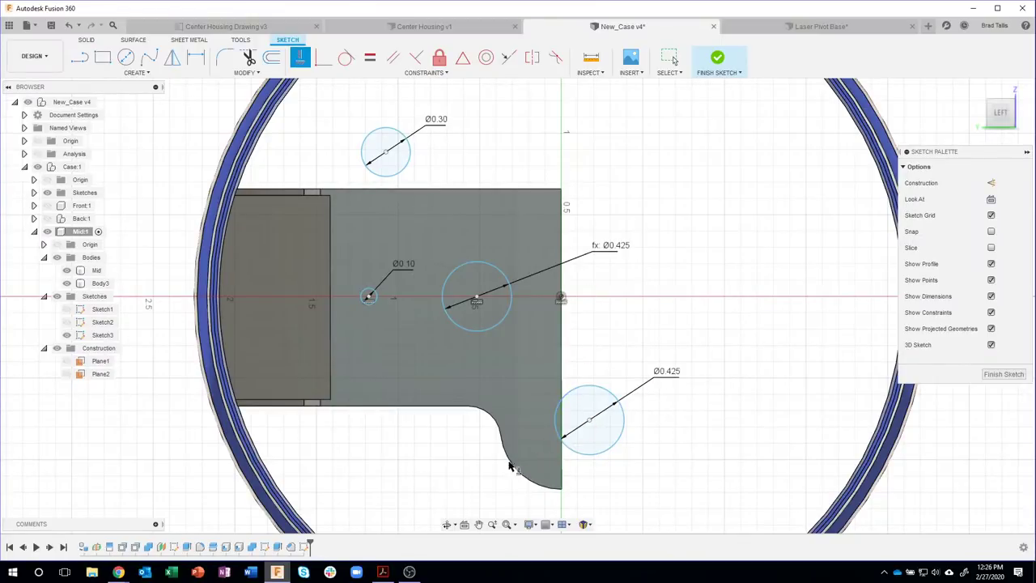
- Make the lower circle concentric with the outer arc of the bracket's lower lobe
click(485, 56)
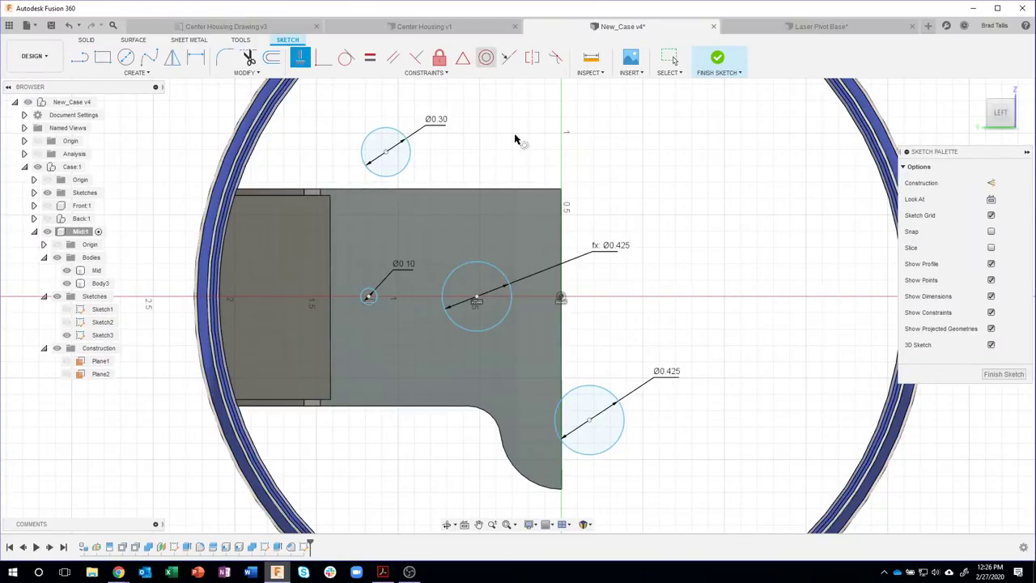
click(595, 454)
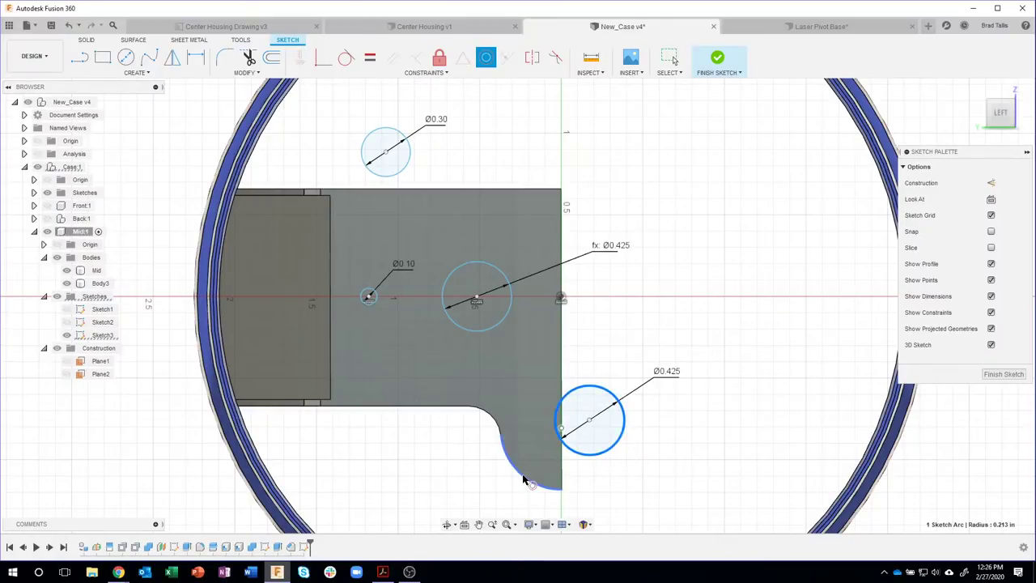
click(524, 479)
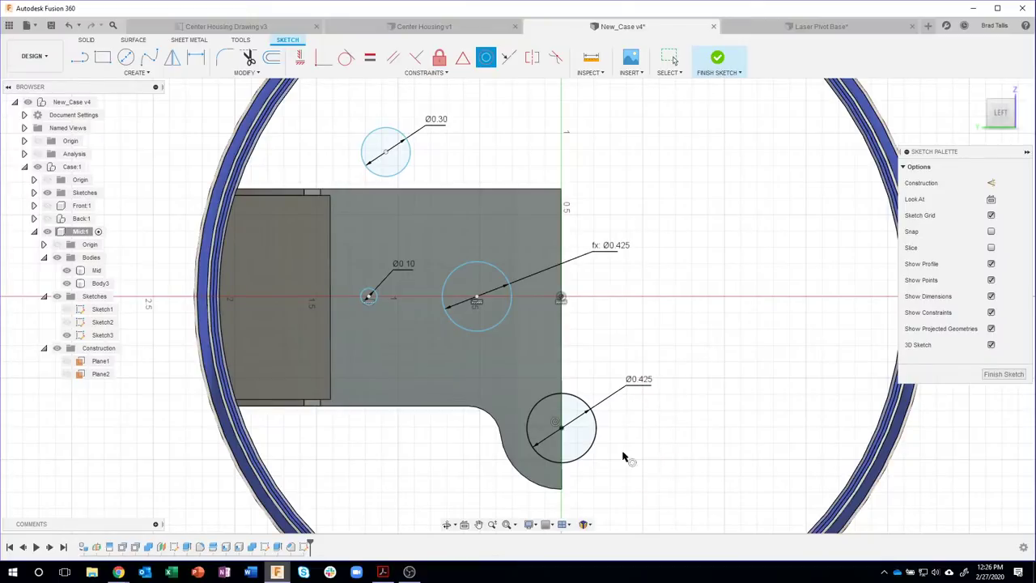
key(Escape)
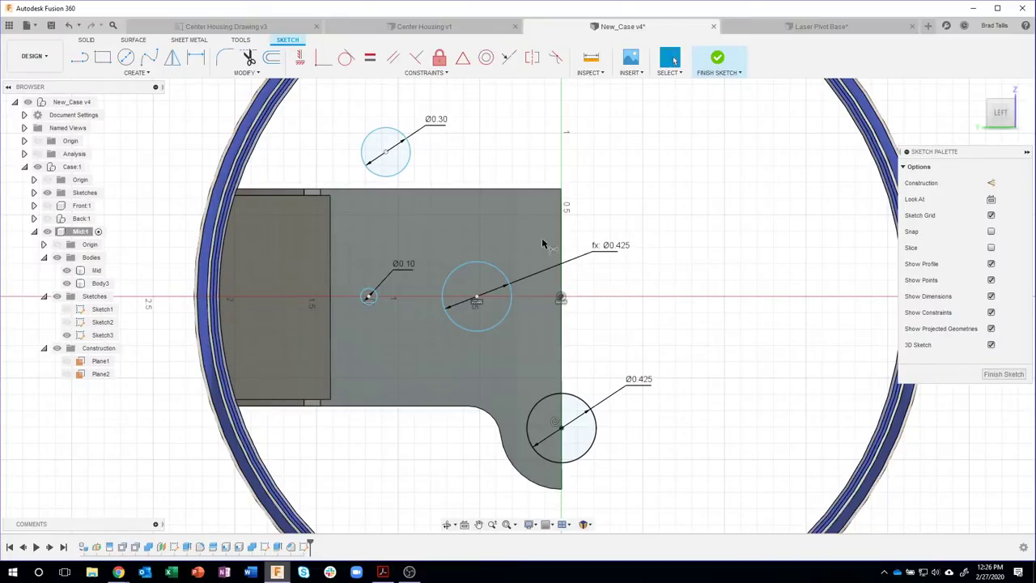
- Dimension the horizontal distance from the larger face circle's center to the origin as 0.5 in
key(d)
click(477, 298)
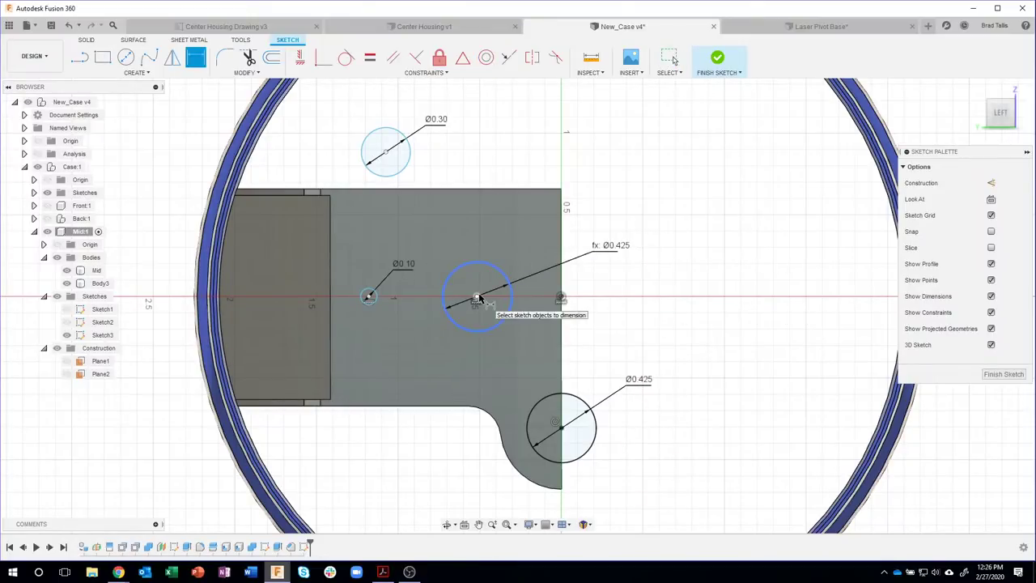
click(562, 298)
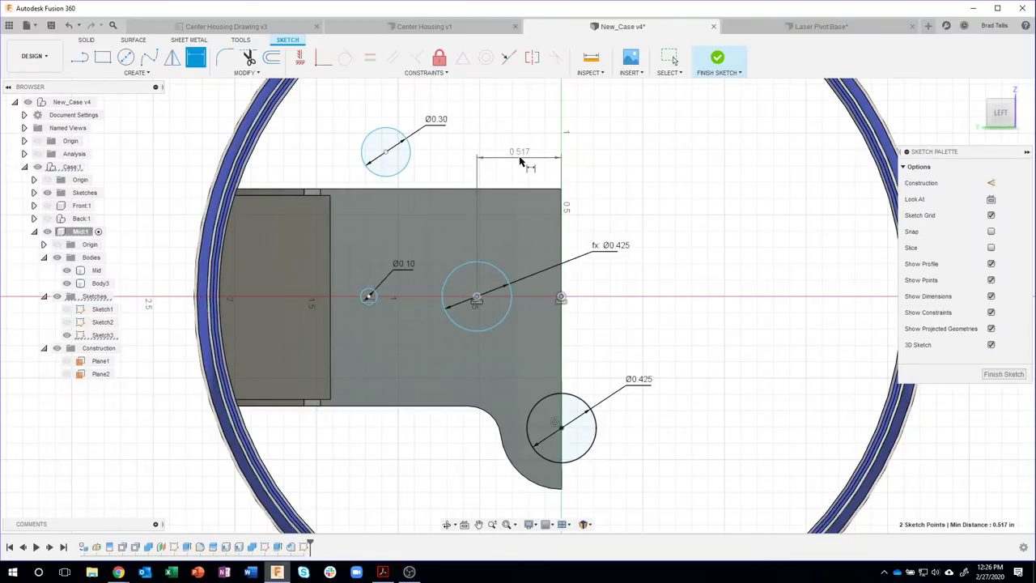
click(521, 162)
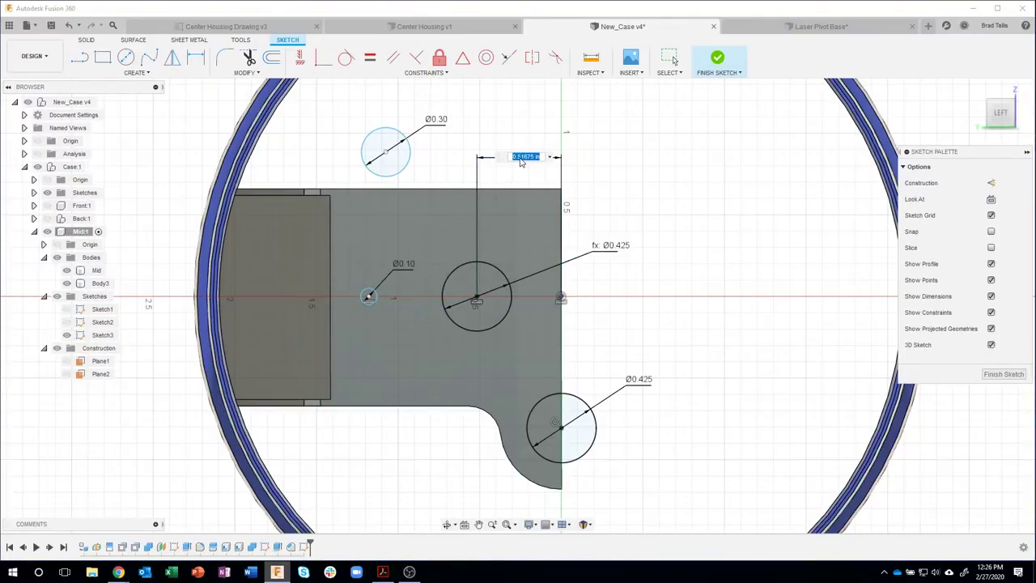
text(.5)
key(Return)
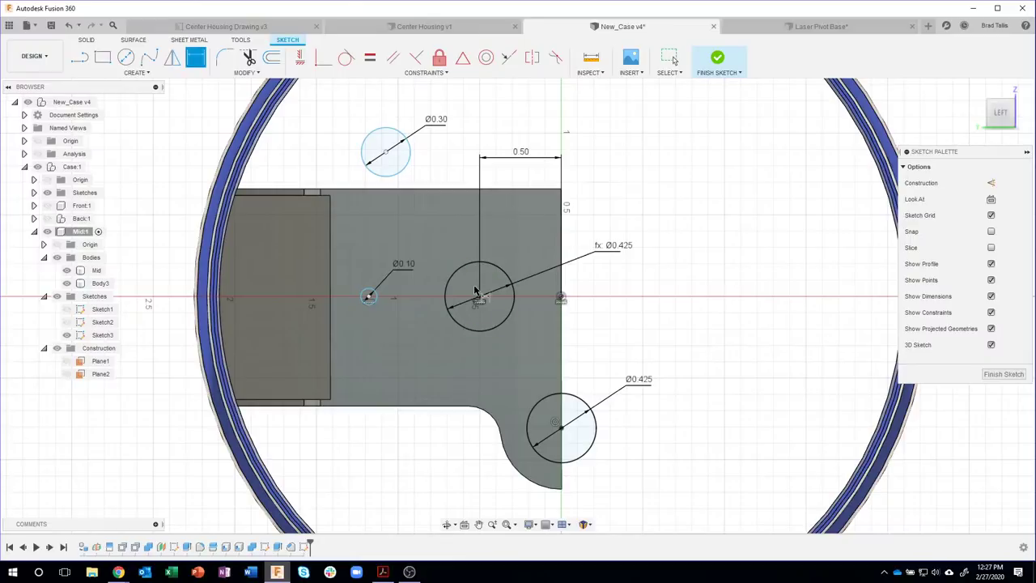
- Dimension the horizontal spacing between the small and larger face circles' centers as 0.4 in
click(368, 297)
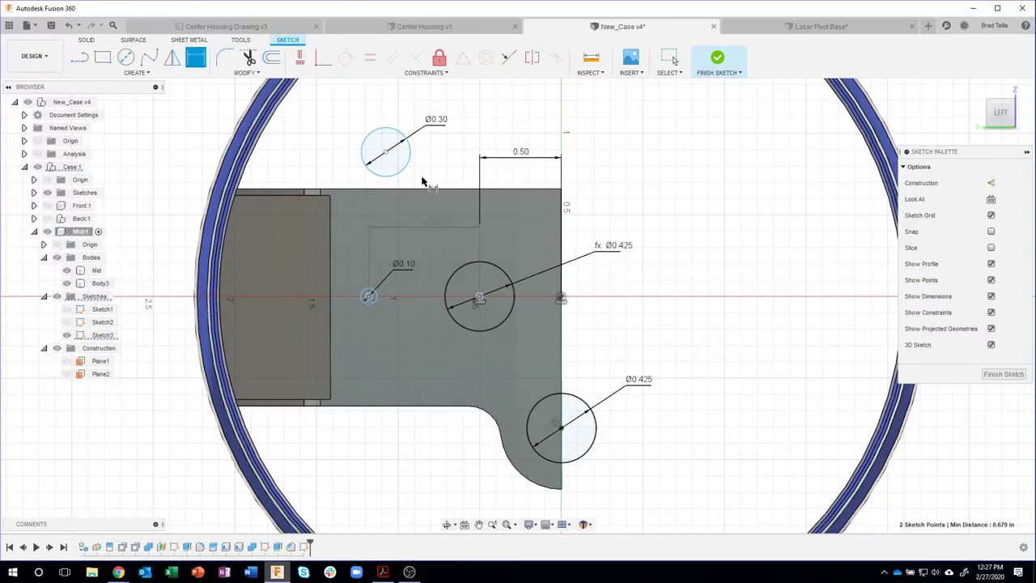
click(422, 233)
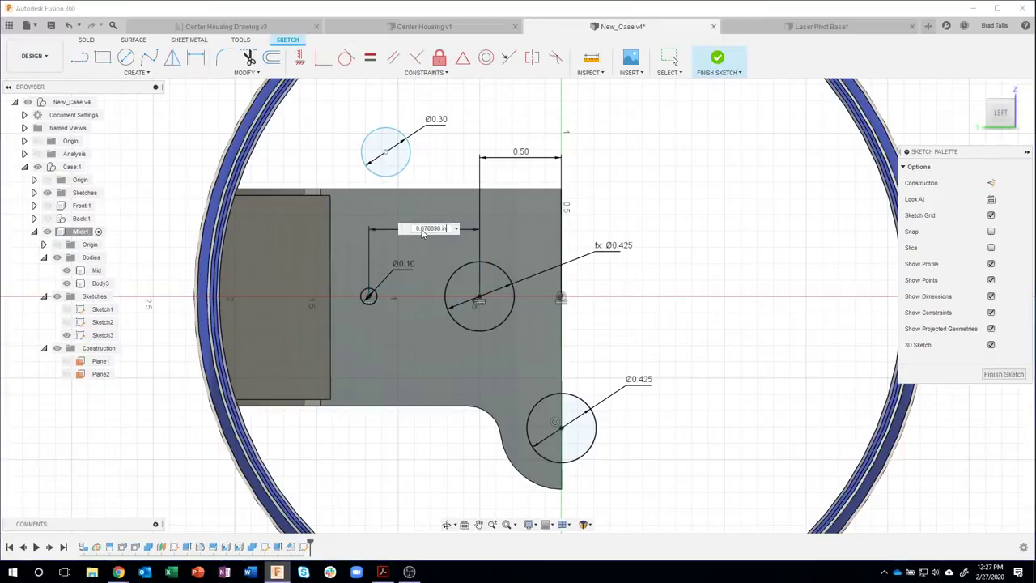
text(0.4)
key(Return)
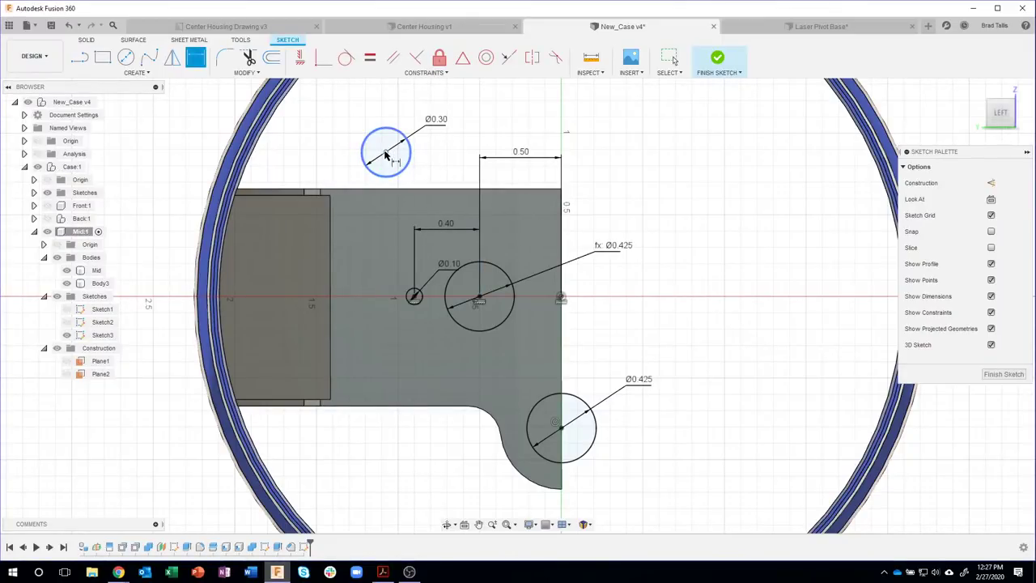
- Dimension the distance from the upper circle's center to the bracket's free vertical edge as 1.15 in
click(560, 204)
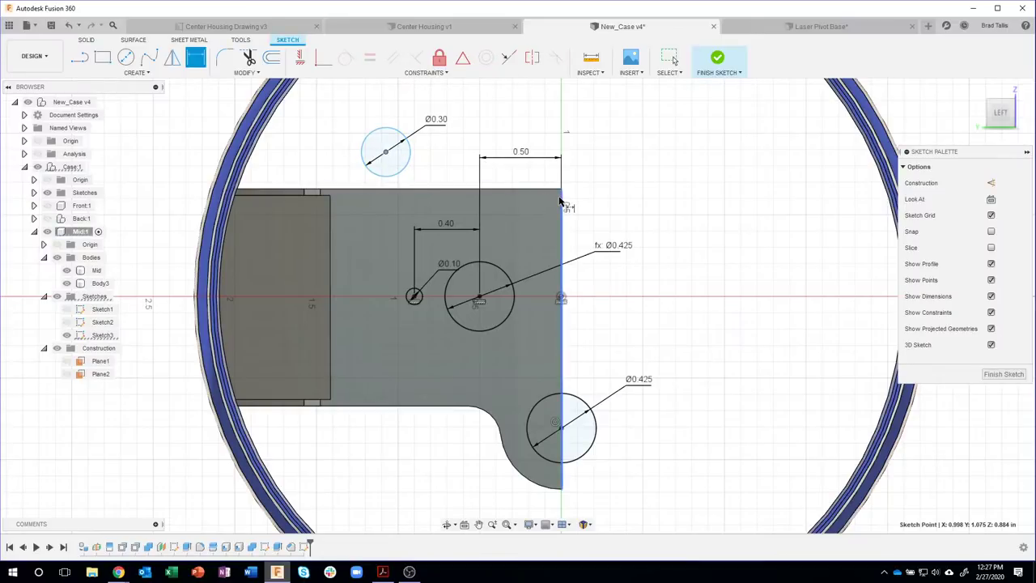
click(477, 101)
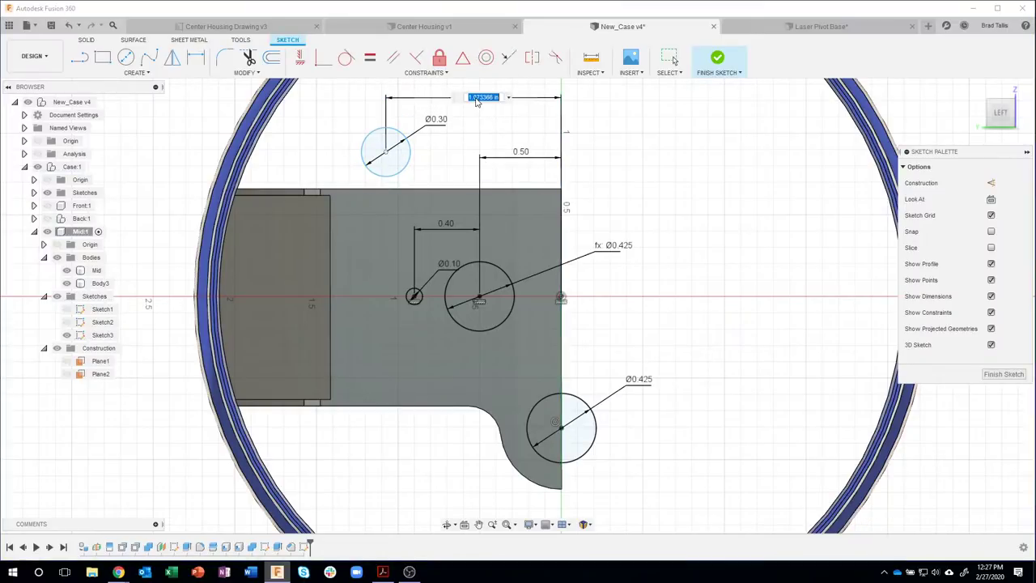
text(1.15)
key(Return)
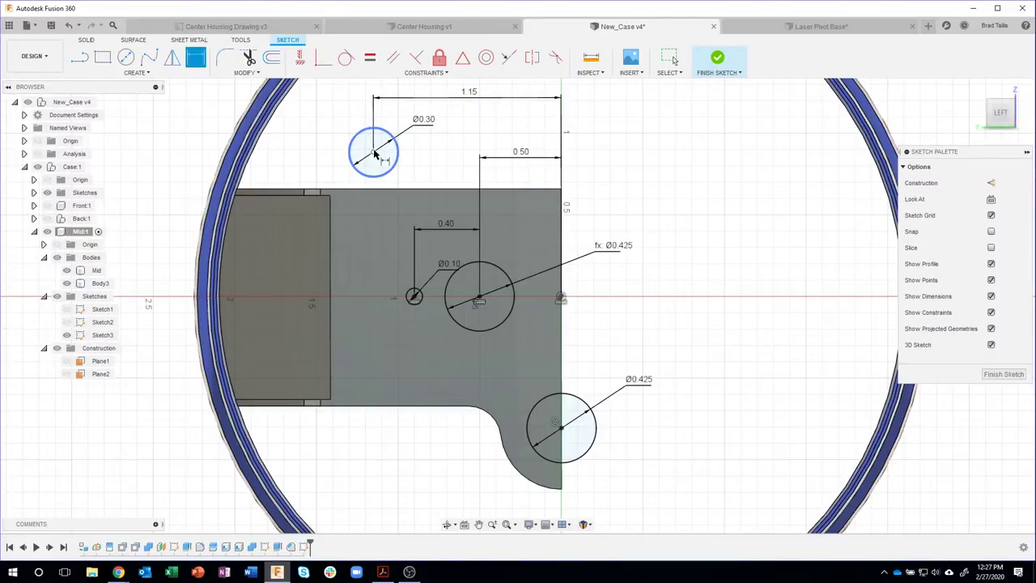
- Dimension the upper circle's center 0.1 in above the bracket's upper edge and finish the sketch
click(373, 153)
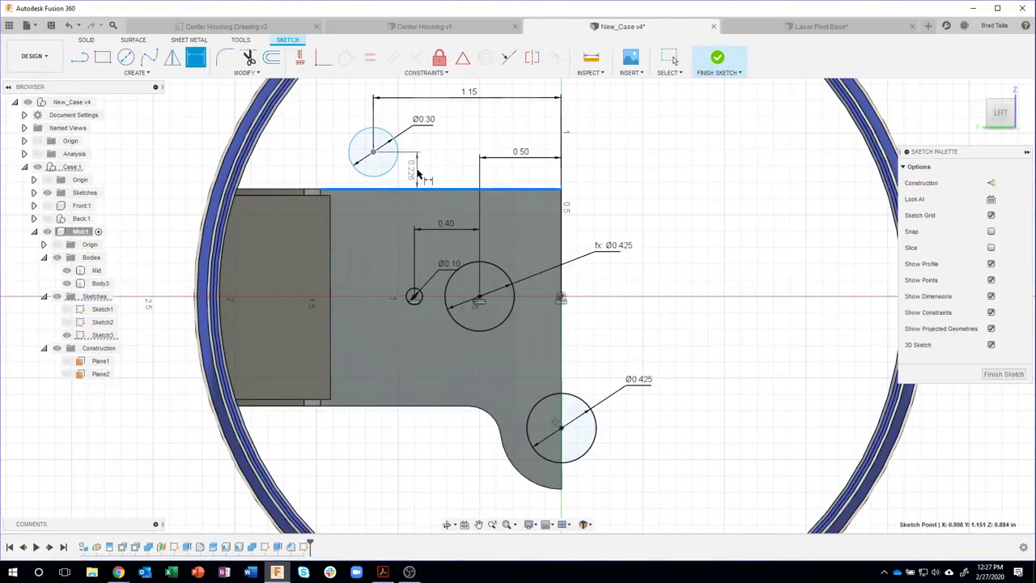
click(433, 170)
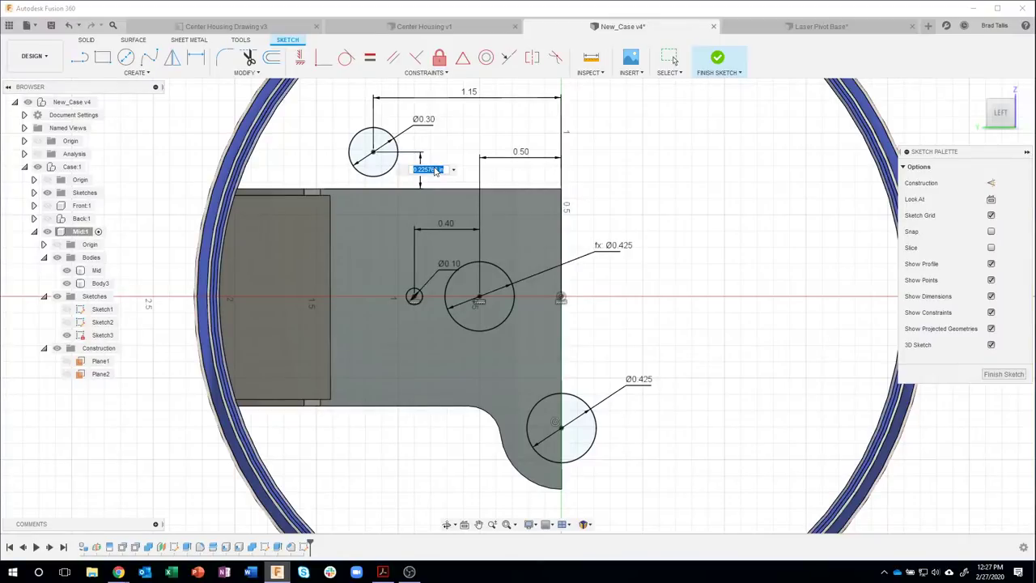
text(0.1)
key(Return)
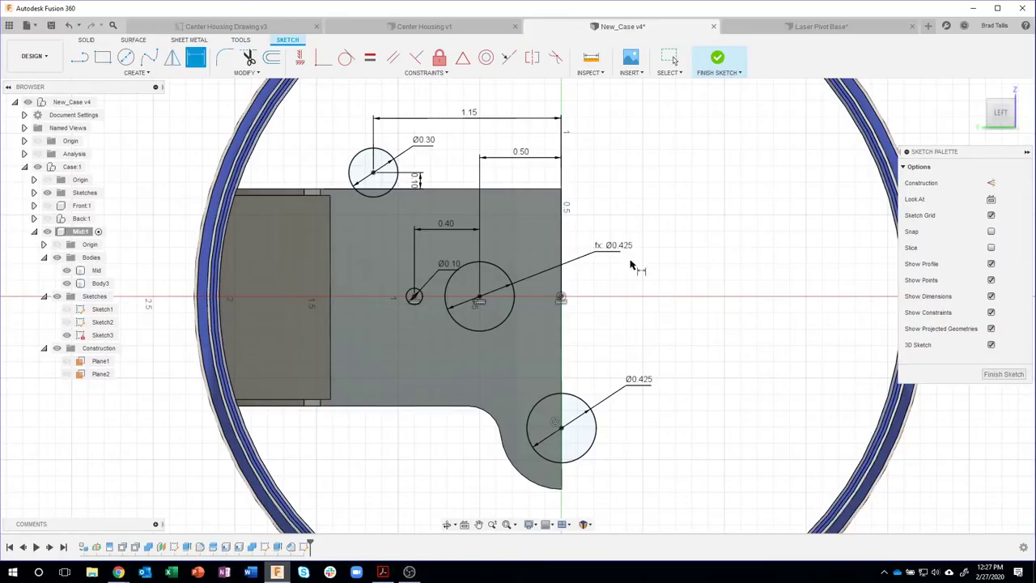
click(719, 63)
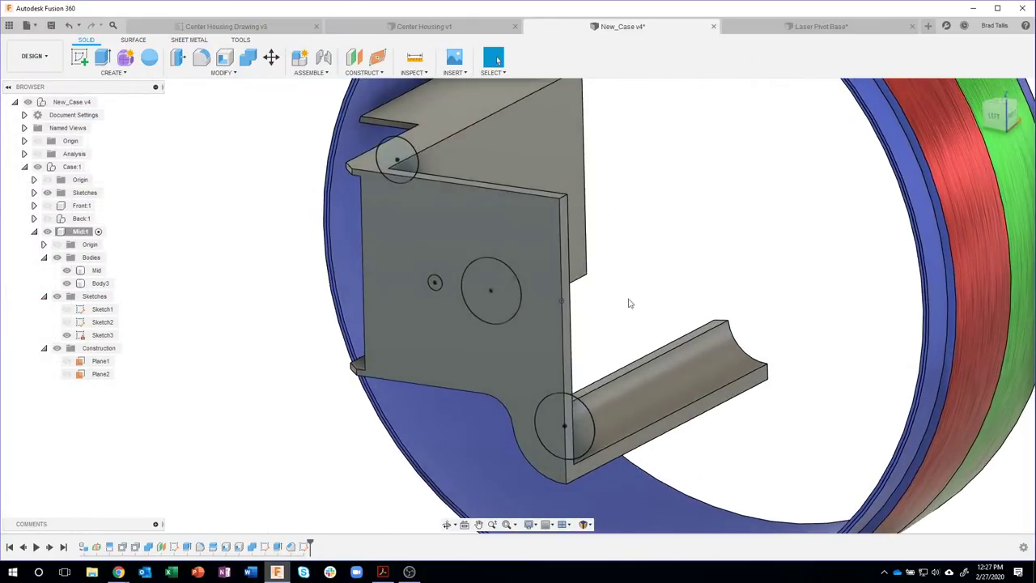
- Select both halves of the circle at the bracket's lower corner, plus the larger and small circles on its face, as profiles
click(560, 416)
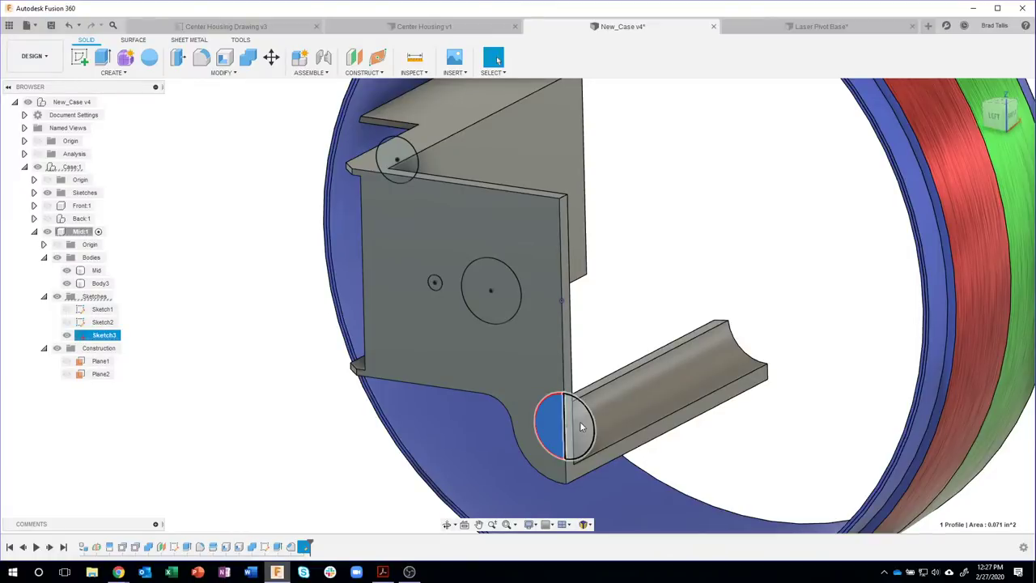
shift+click(581, 424)
shift+click(486, 289)
scroll(432, 289, up, 8)
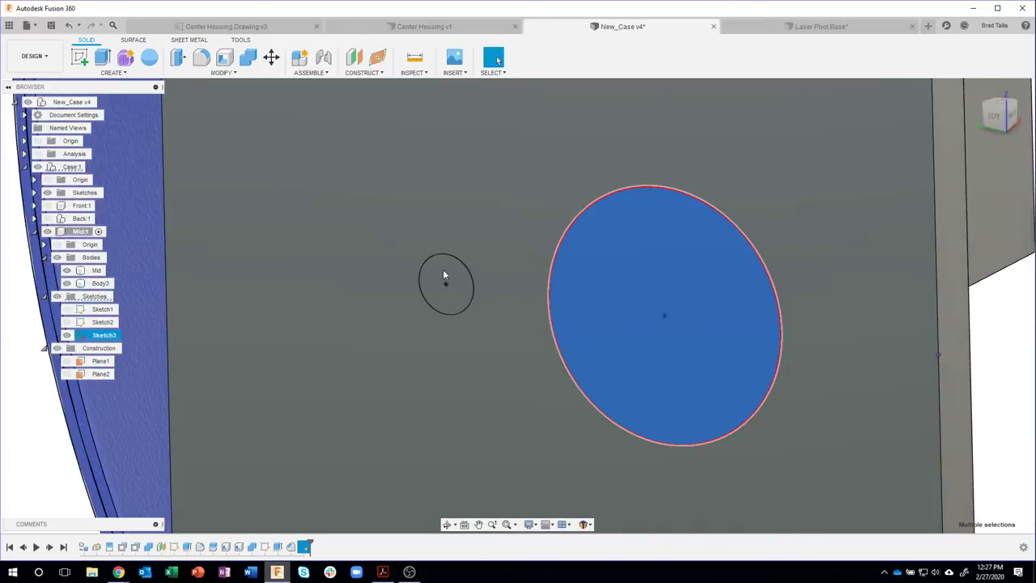
shift+click(441, 273)
scroll(440, 274, down, 5)
middle_drag(440, 225, 441, 271)
- Add both parts of the circle crossing the bracket's upper edge to the profile selection
shift+click(386, 178)
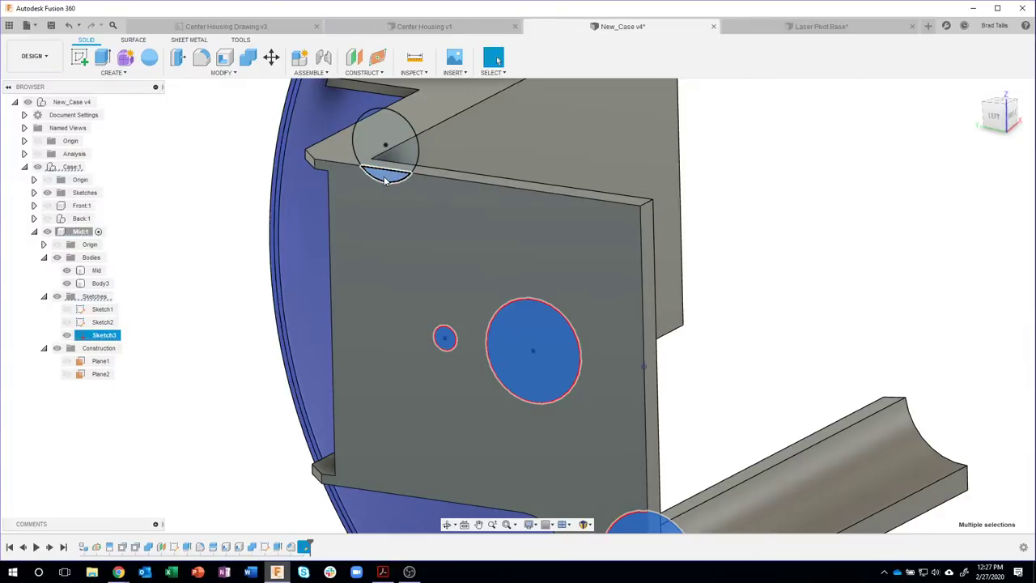
shift+click(386, 147)
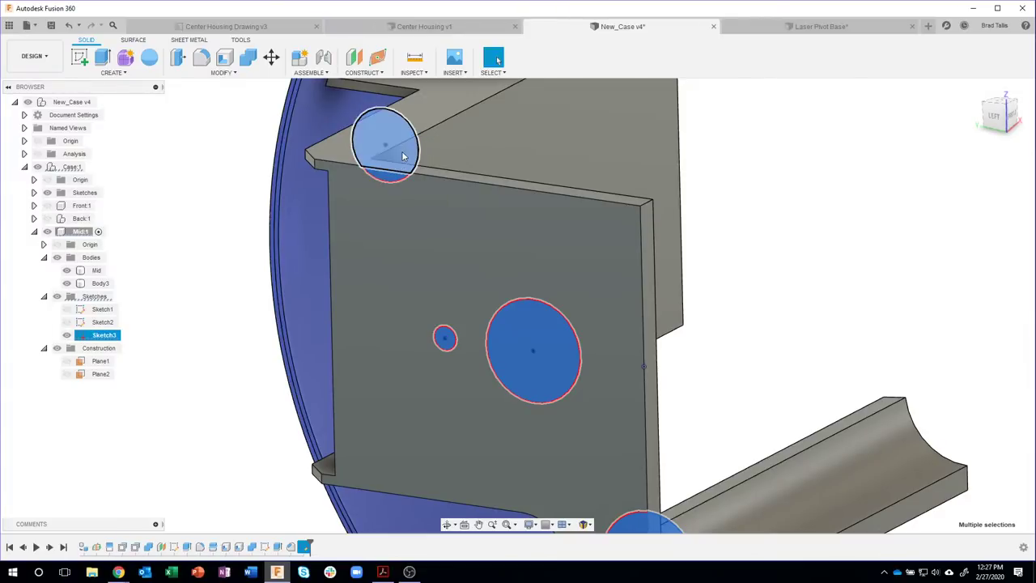
mouse_move(852, 273)
shift+middle_down()
mouse_move(758, 273)
mouse_move(407, 188)
shift+middle_up()
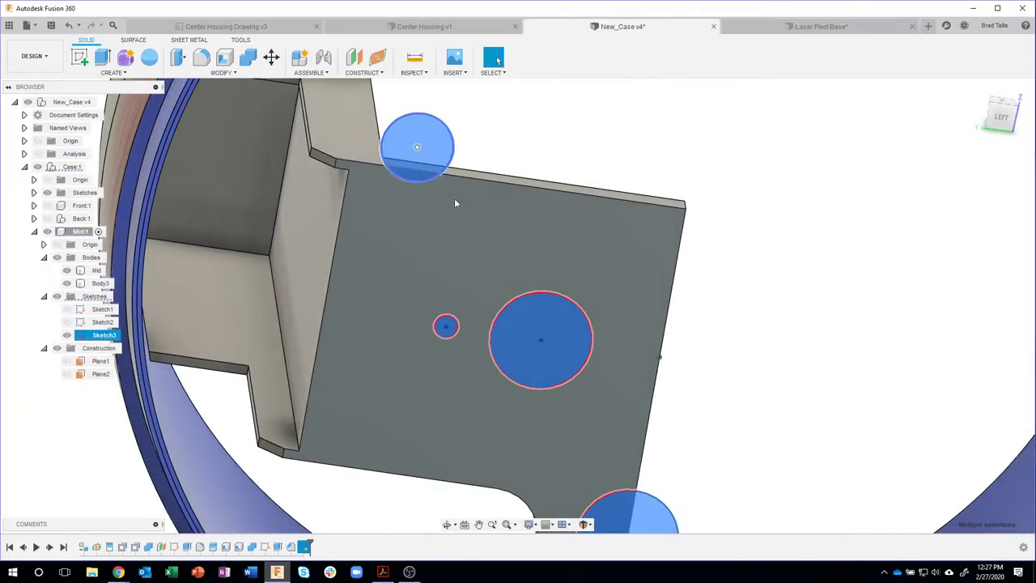
shift+middle_drag(585, 157, 481, 177)
shift+click(495, 165)
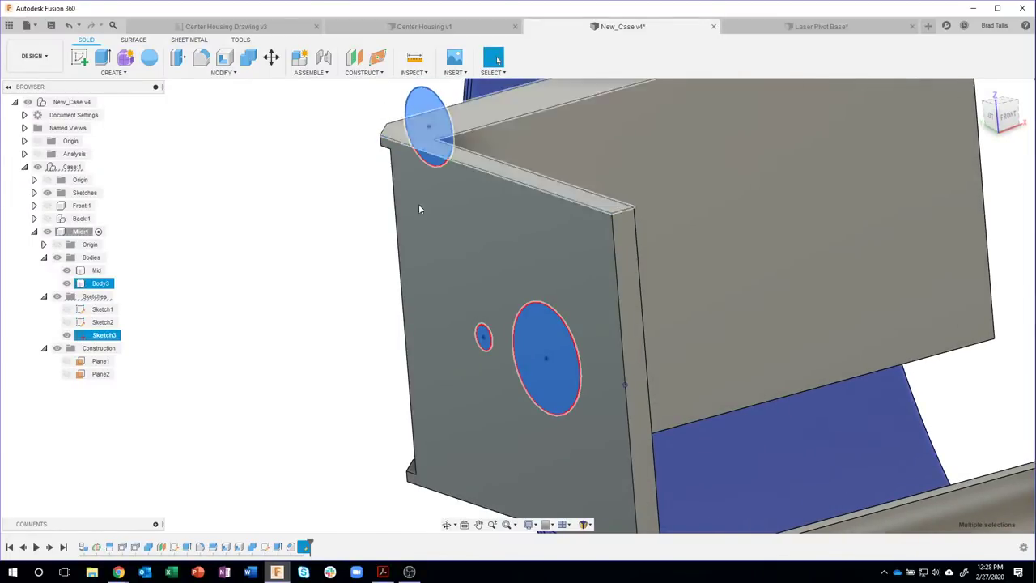
shift+middle_drag(340, 262, 374, 229)
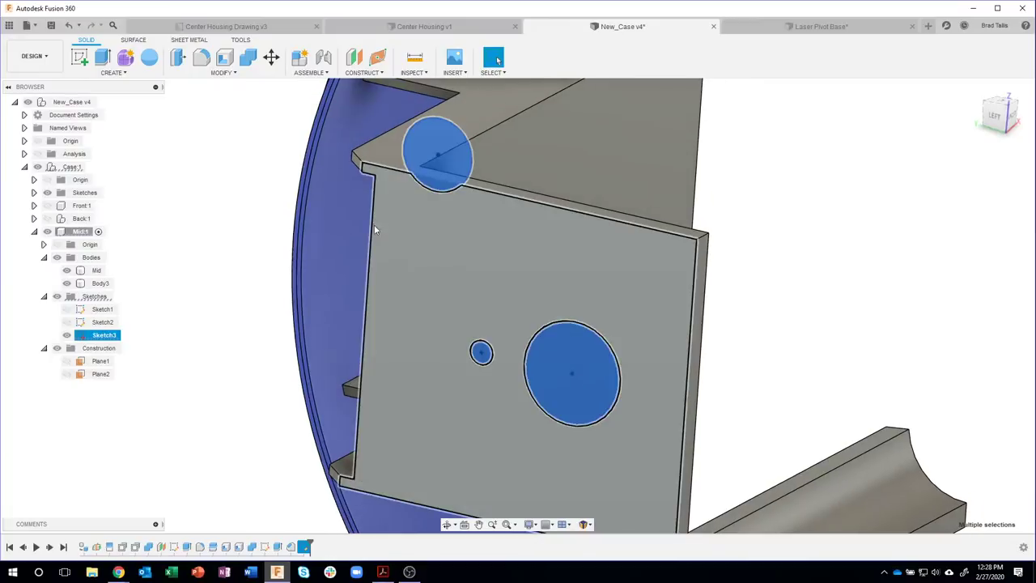
shift+click(518, 124)
shift+middle_drag(518, 124, 504, 159)
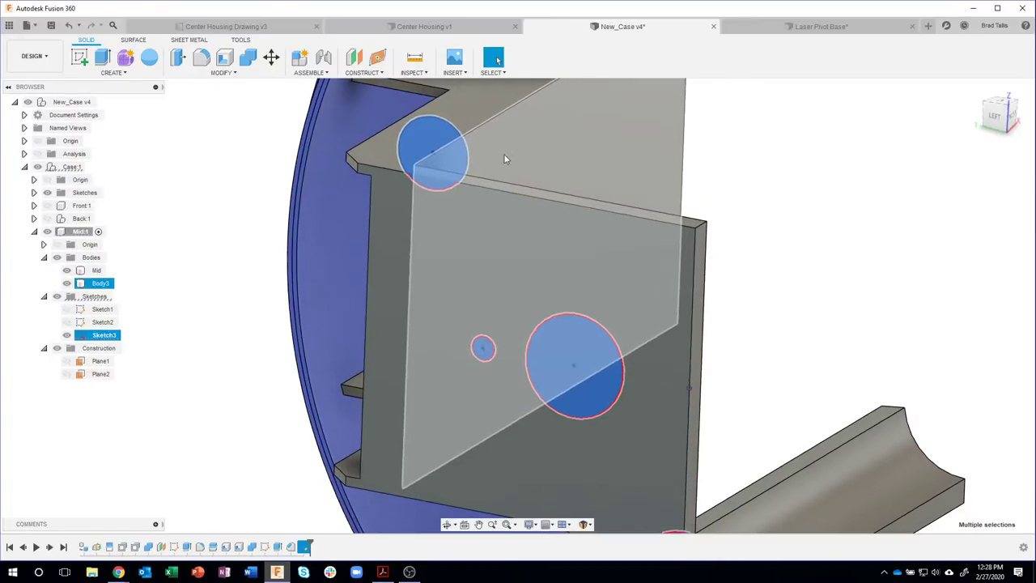
shift+click(504, 158)
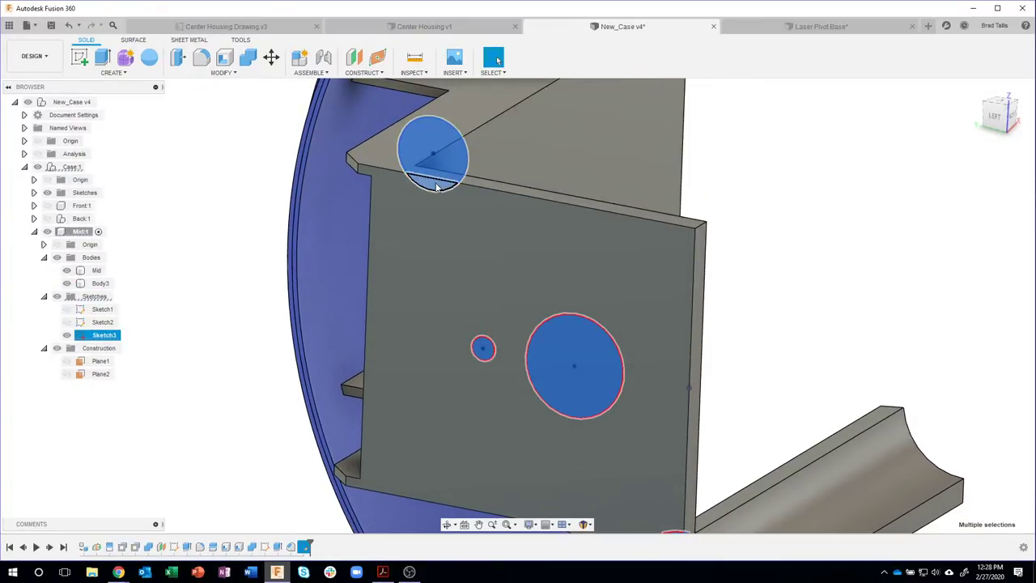
shift+middle_drag(436, 186, 545, 268)
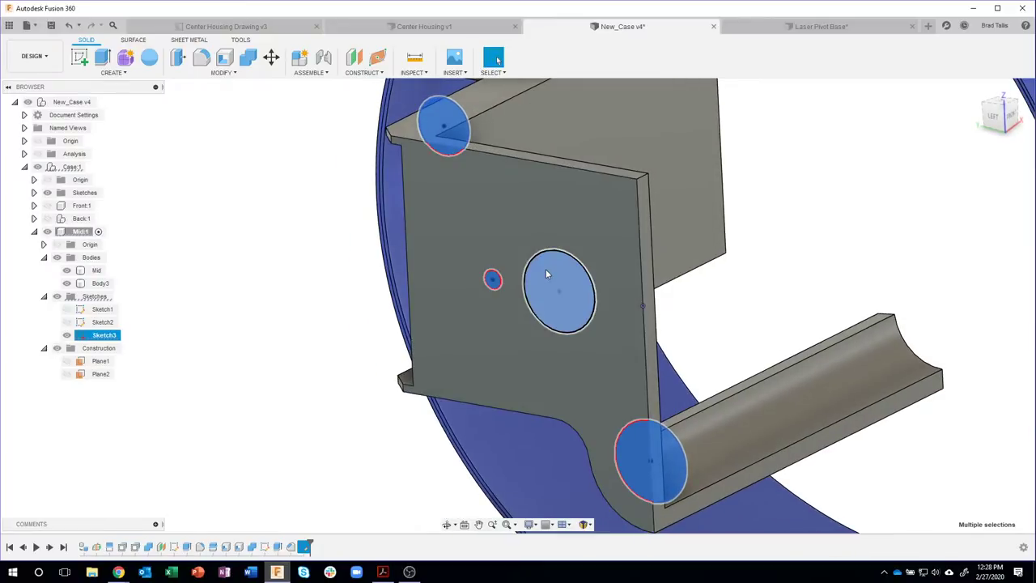
- Extrude the six selected circle profiles by -0.10 in as a cut through the bracket's face plate
right_click(546, 274)
key(e)
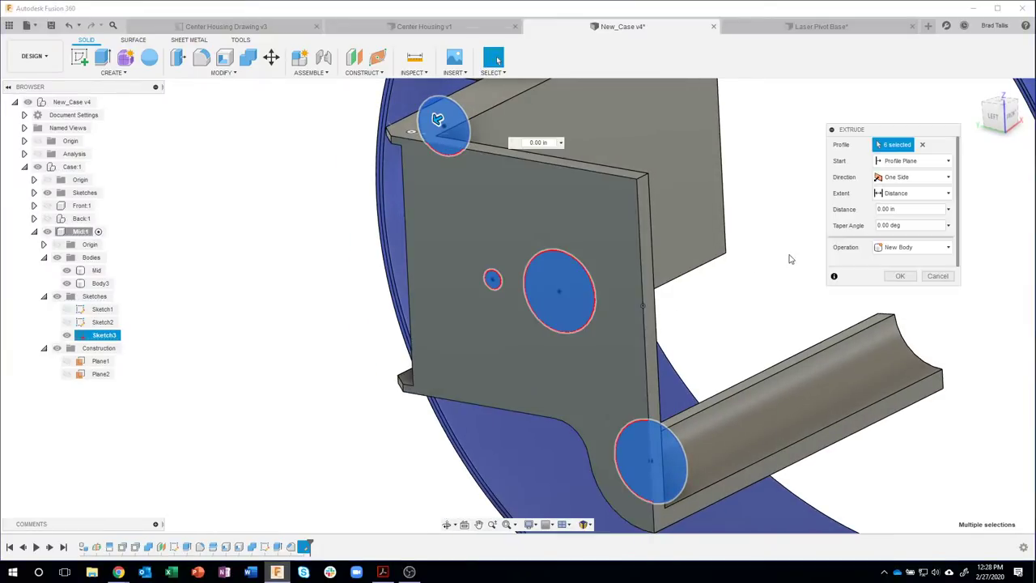
shift+middle_drag(635, 214, 559, 237)
drag(415, 146, 441, 137)
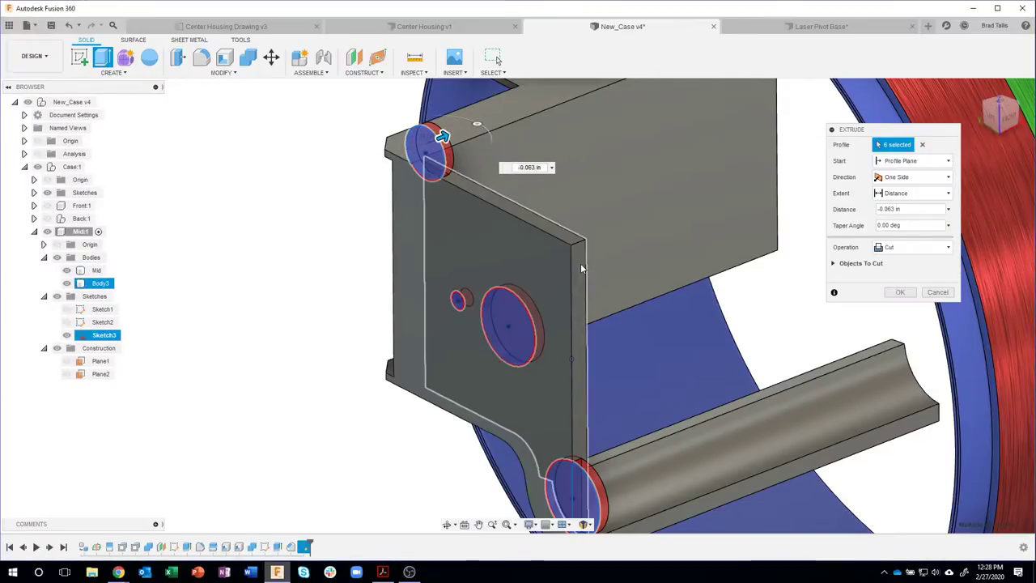
shift+middle_drag(581, 263, 567, 418)
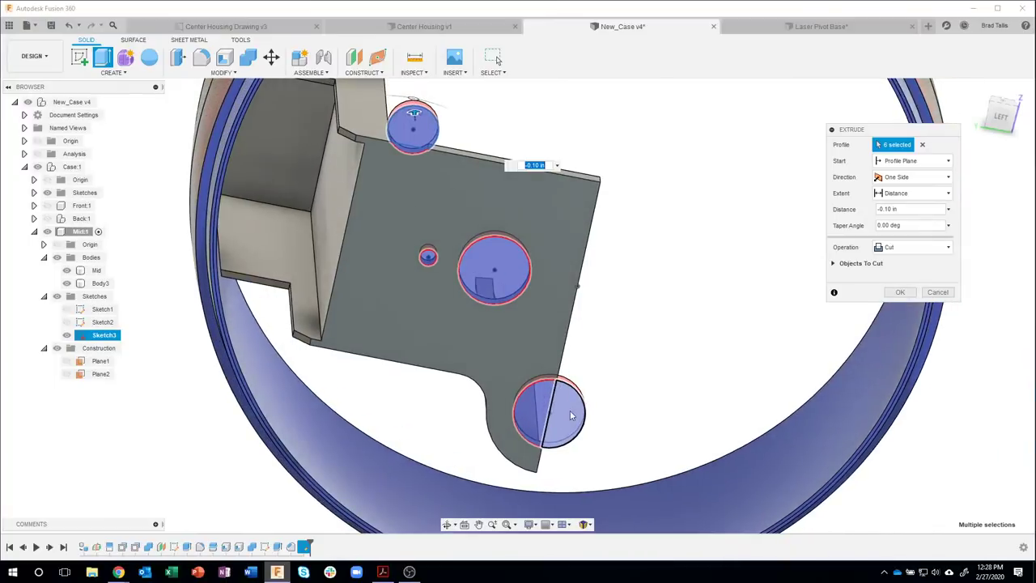
click(570, 416)
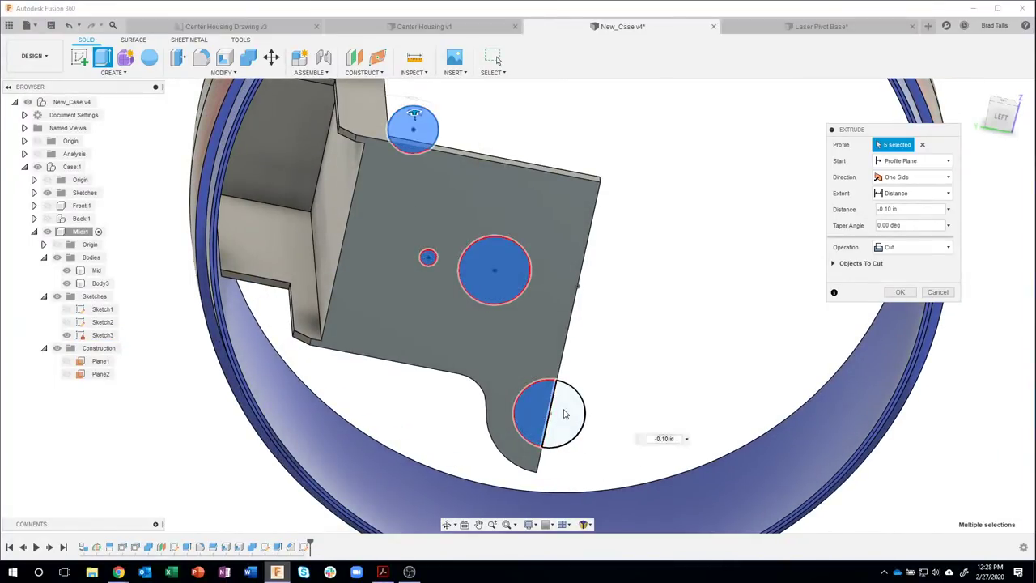
click(569, 416)
mouse_move(683, 398)
shift+middle_down()
mouse_move(583, 409)
mouse_move(500, 386)
shift+middle_up()
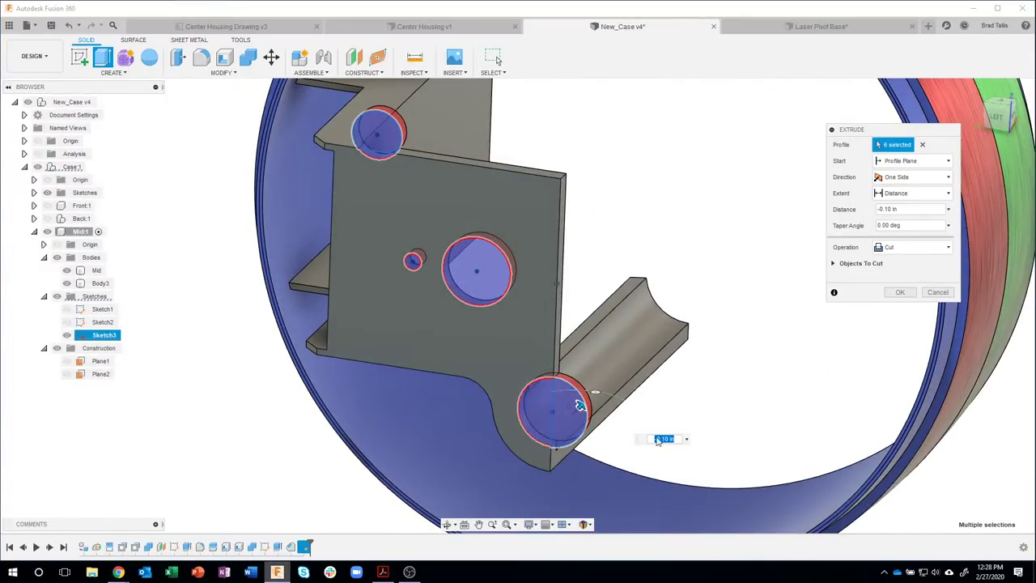
shift+middle_drag(863, 310, 895, 300)
click(899, 293)
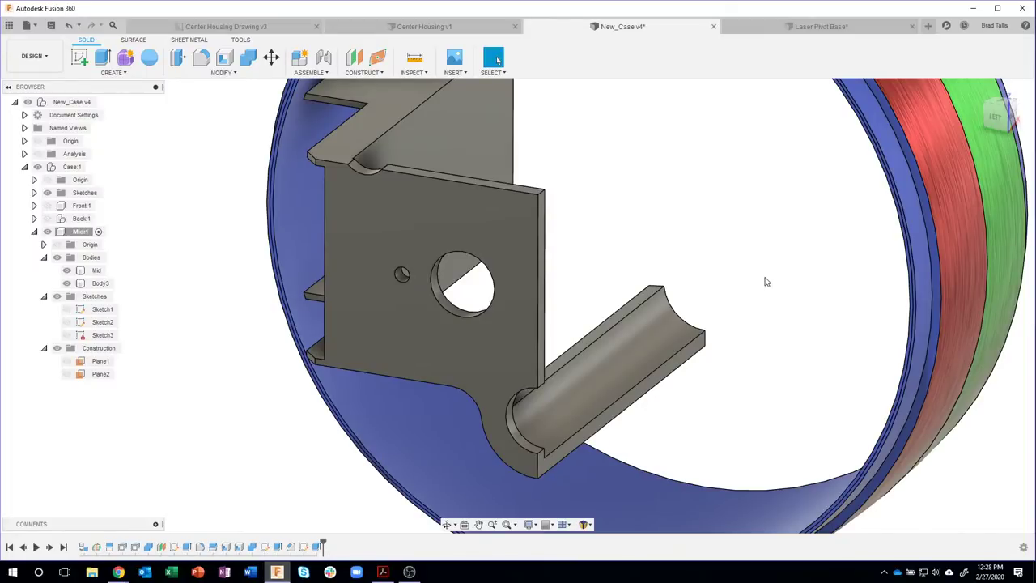
- Reopen the circular cutout sketch to review its dimensions, and finish it without edits
shift+middle_drag(649, 184, 690, 187)
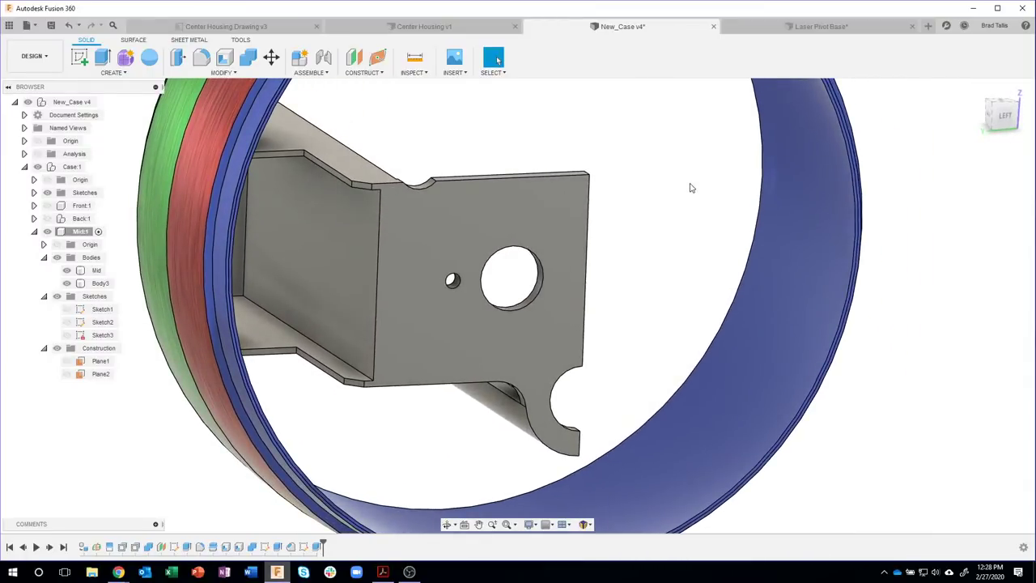
click(304, 546)
click(484, 357)
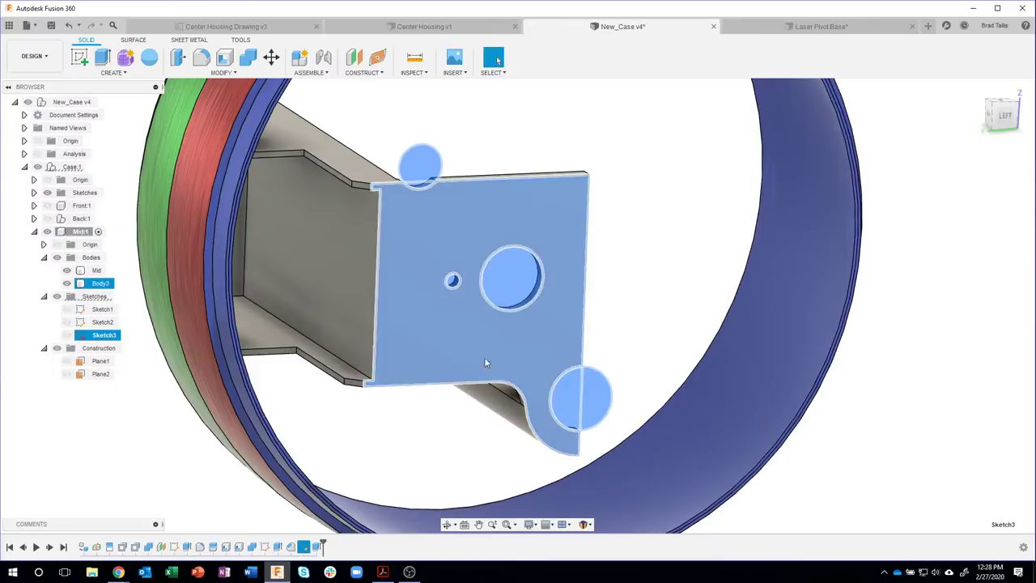
key(Escape)
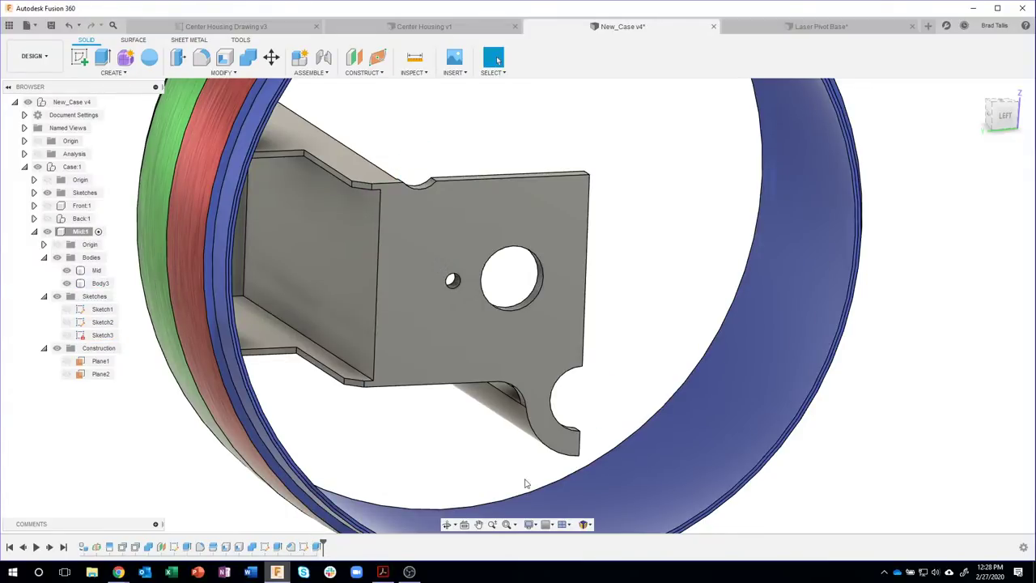
double_click(304, 547)
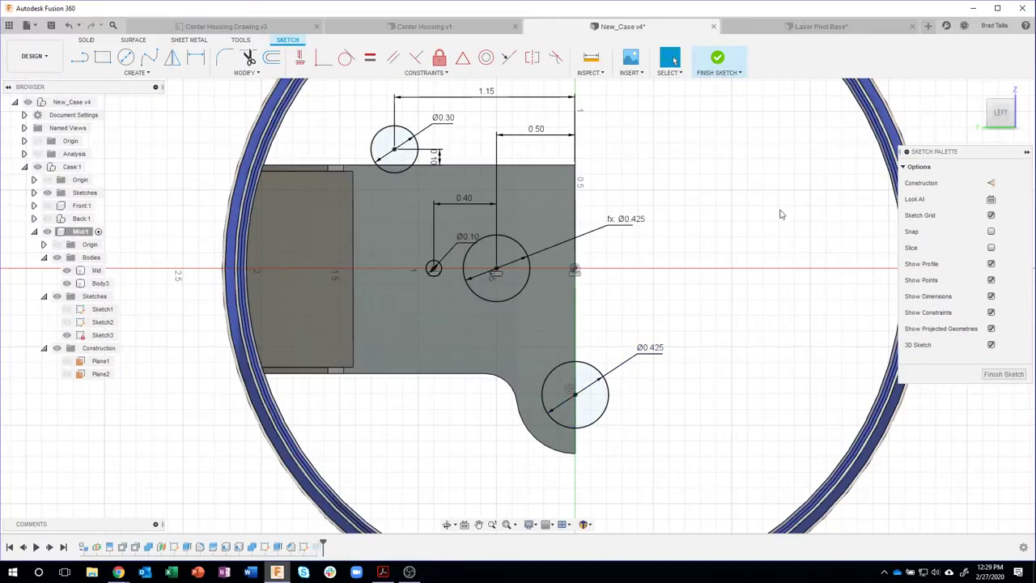
click(717, 60)
mouse_move(704, 243)
shift+middle_down()
mouse_move(671, 351)
mouse_move(646, 387)
shift+middle_up()
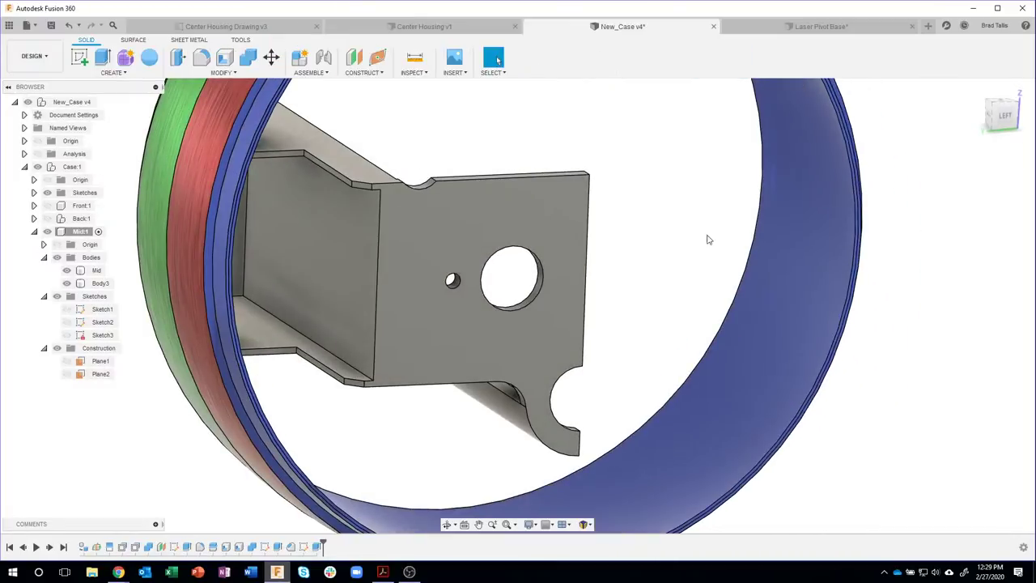
- Start a new sketch on the bracket's flat face containing the round holes
click(532, 216)
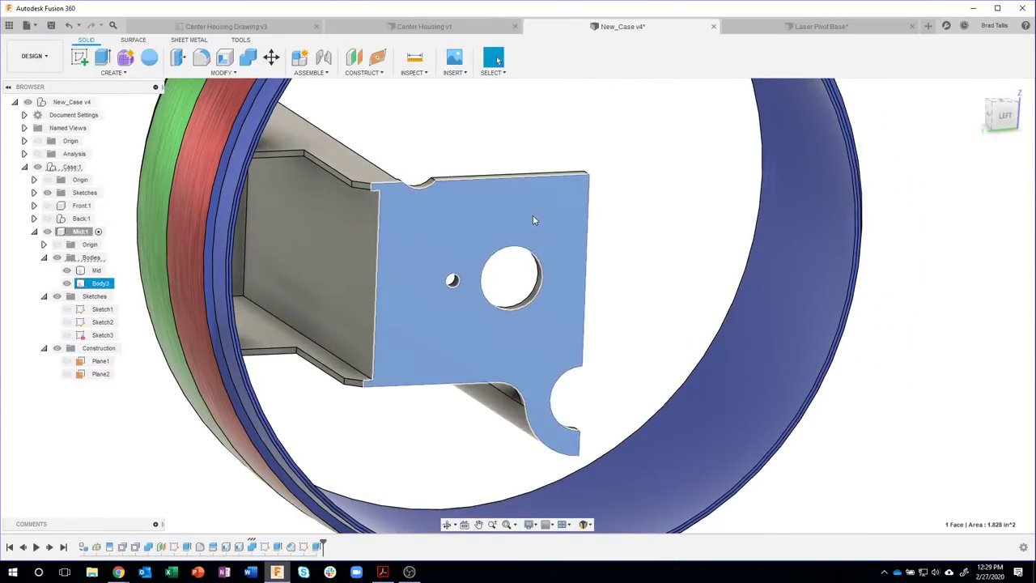
right_click(533, 215)
click(516, 273)
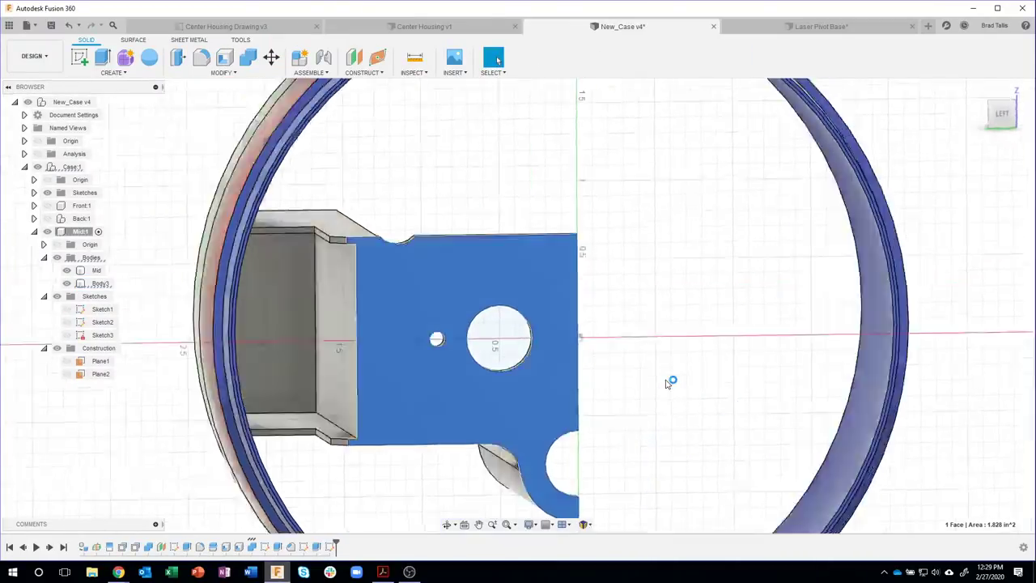
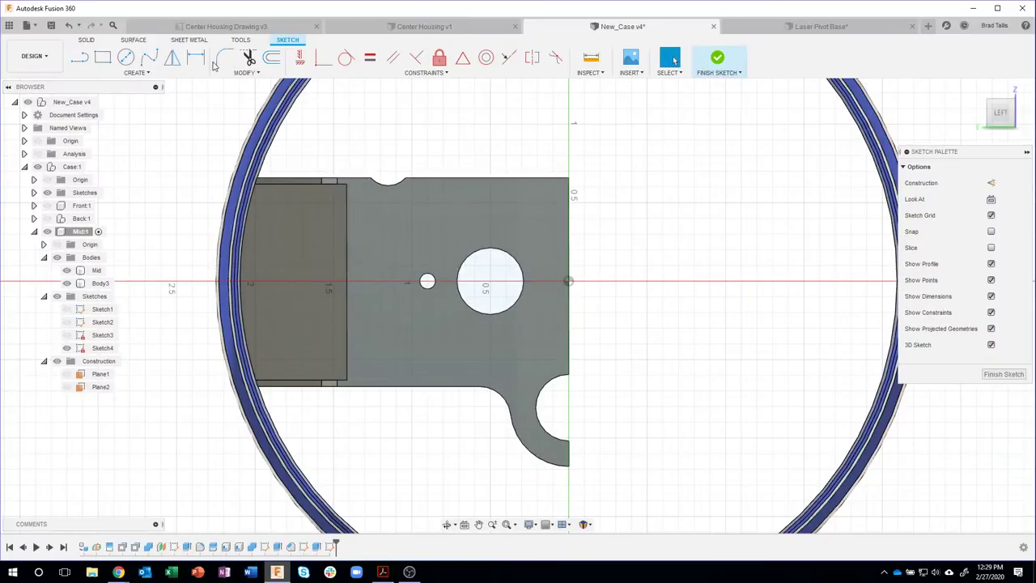
- Offset the edge of the large round hole outward by 0.04 in
click(271, 57)
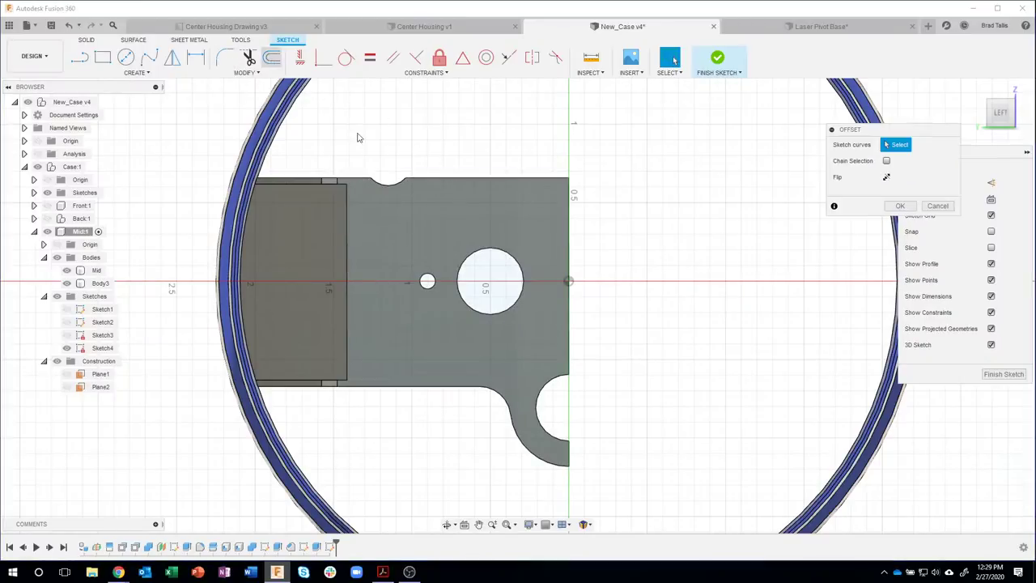
click(476, 252)
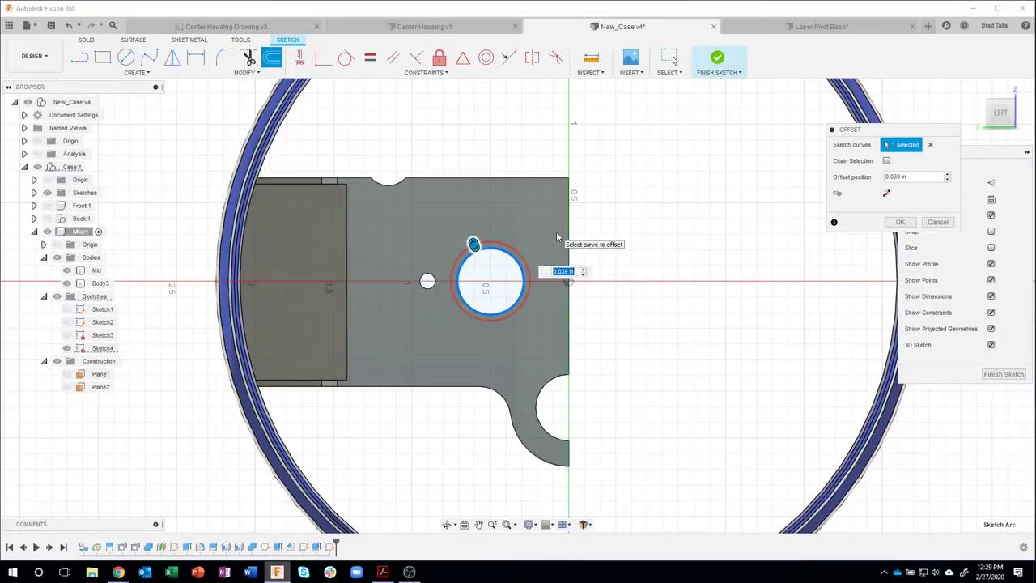
text(.04)
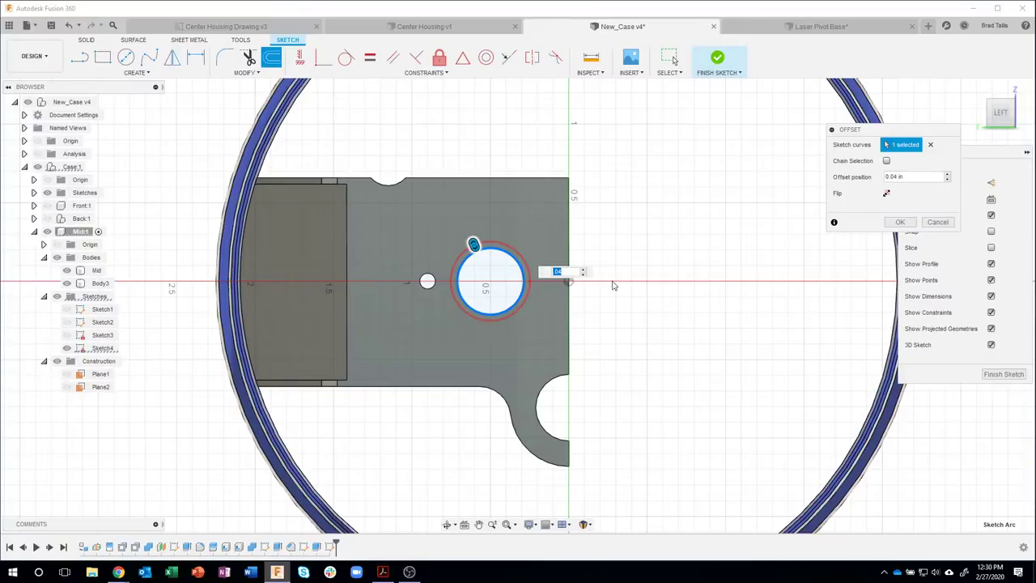
click(898, 222)
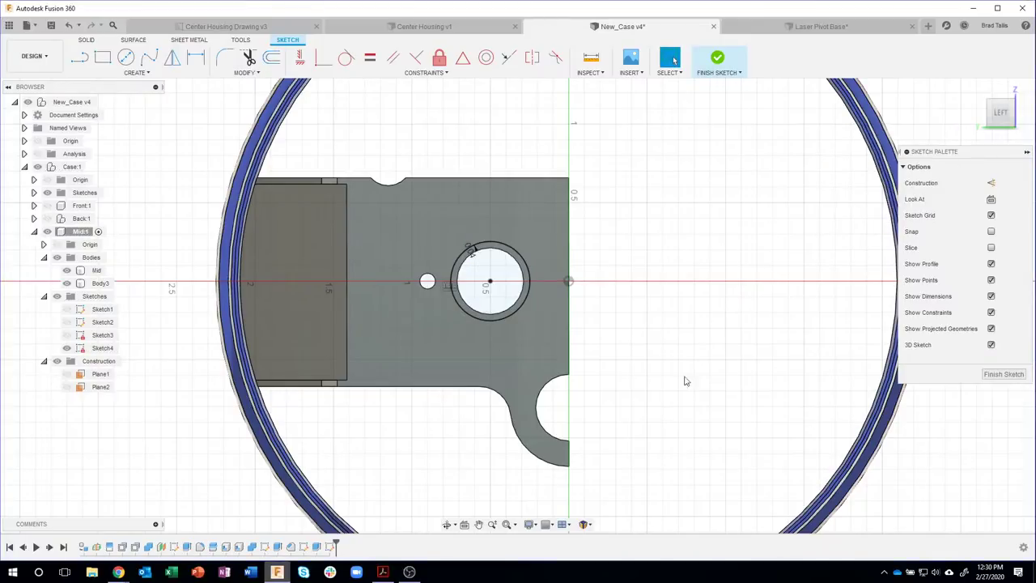
- Offset the edge of the small round hole outward by 0.04 in
key(o)
click(427, 280)
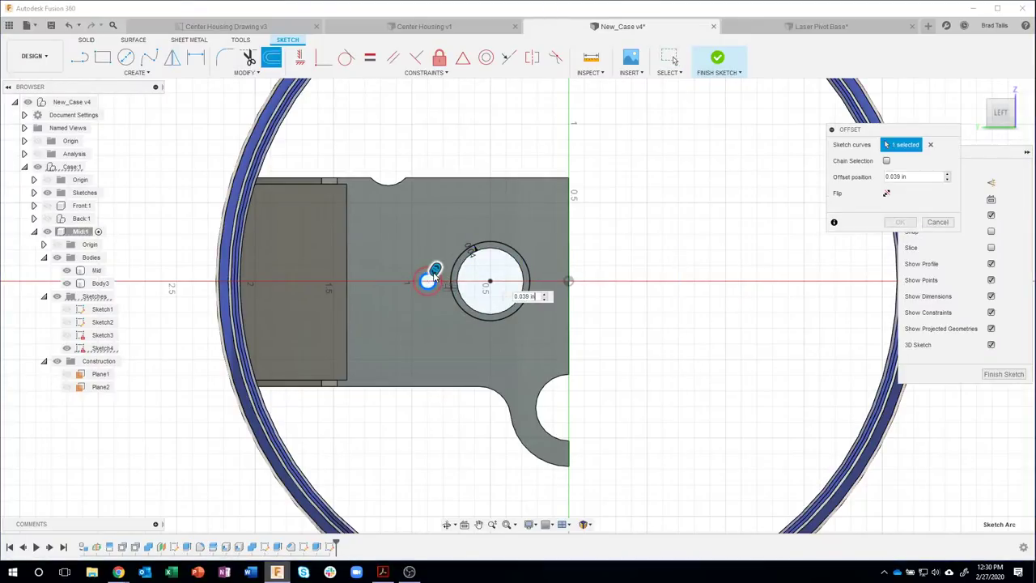
key(BackSpace)
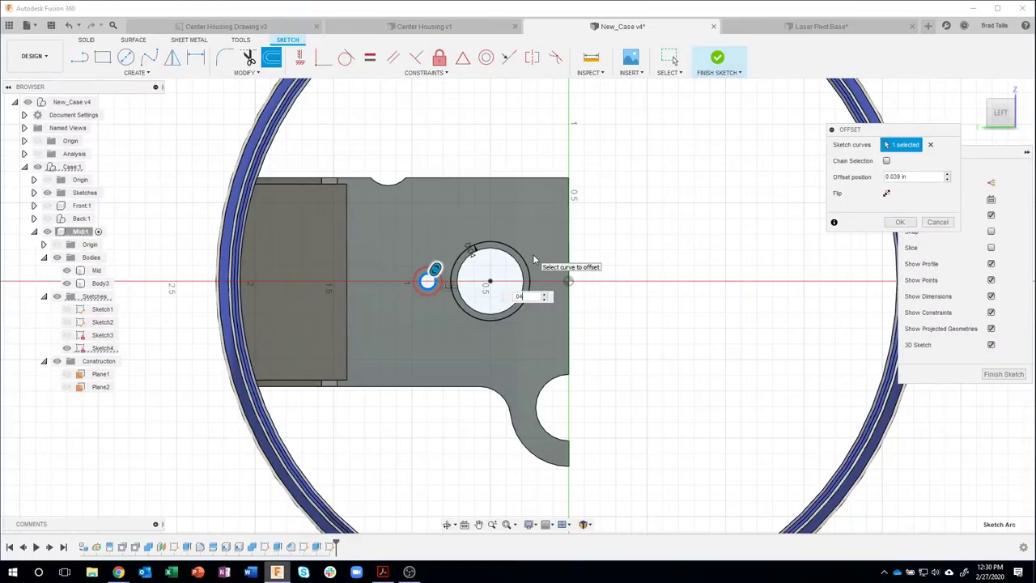
text(.04)
key(Return)
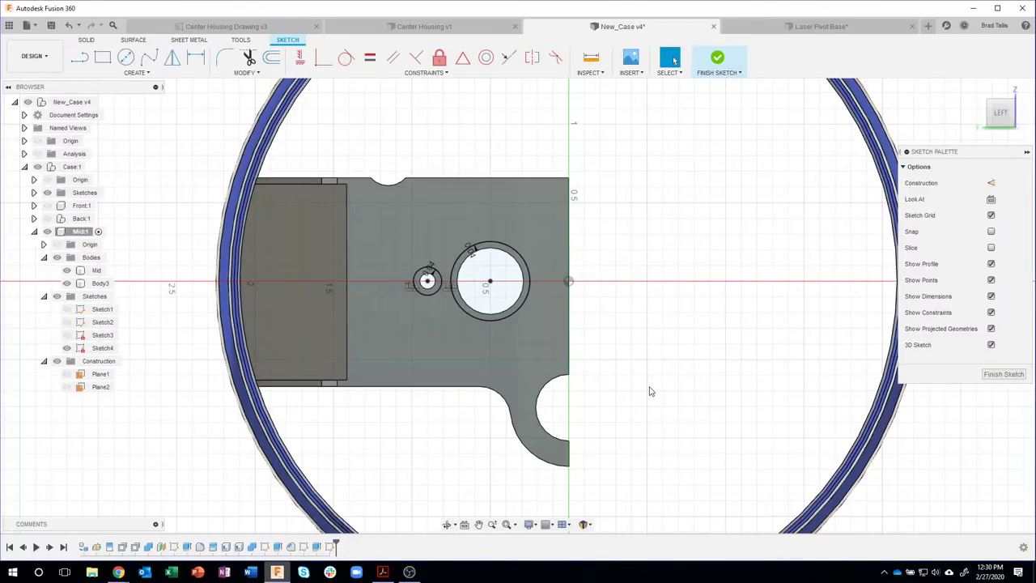
- Offset the bracket face's entire outer outline inward by -0.04 in, using chain selection
key(o)
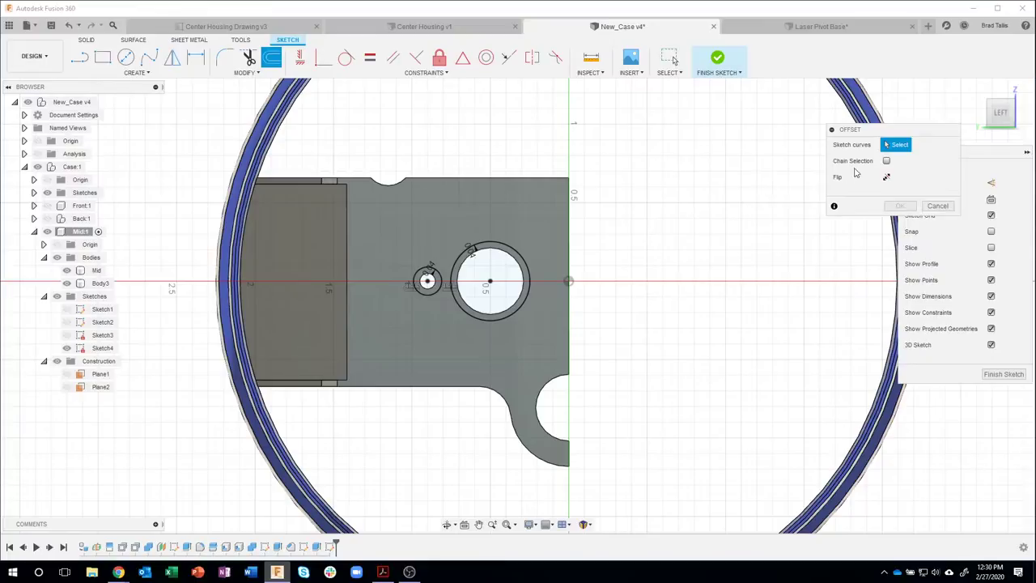
click(572, 227)
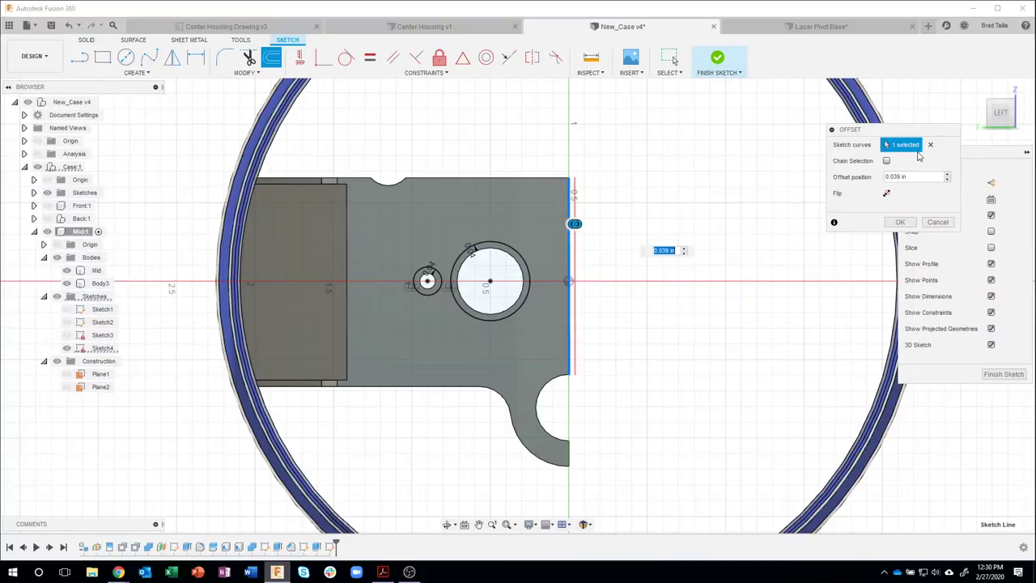
click(930, 145)
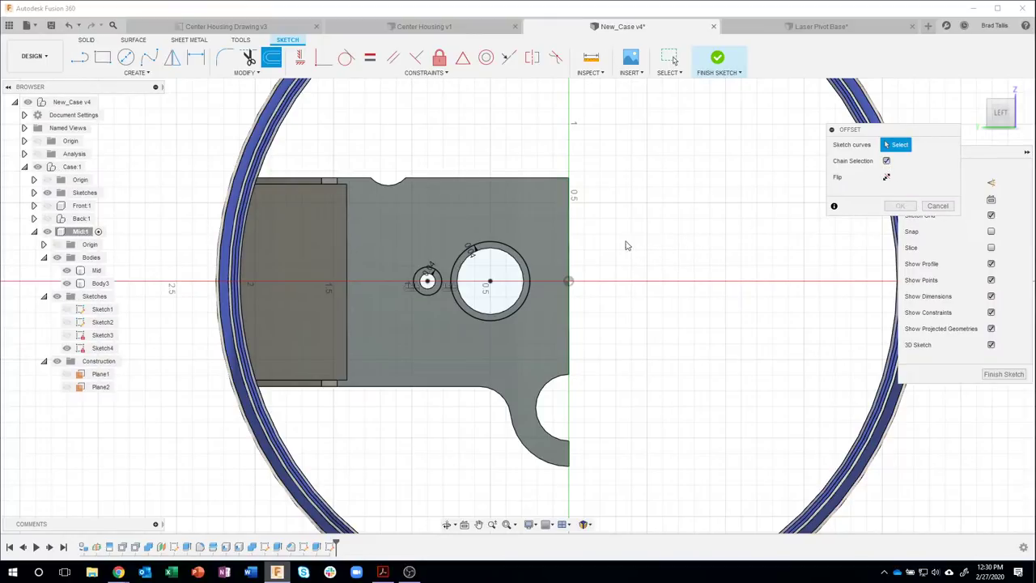
click(569, 230)
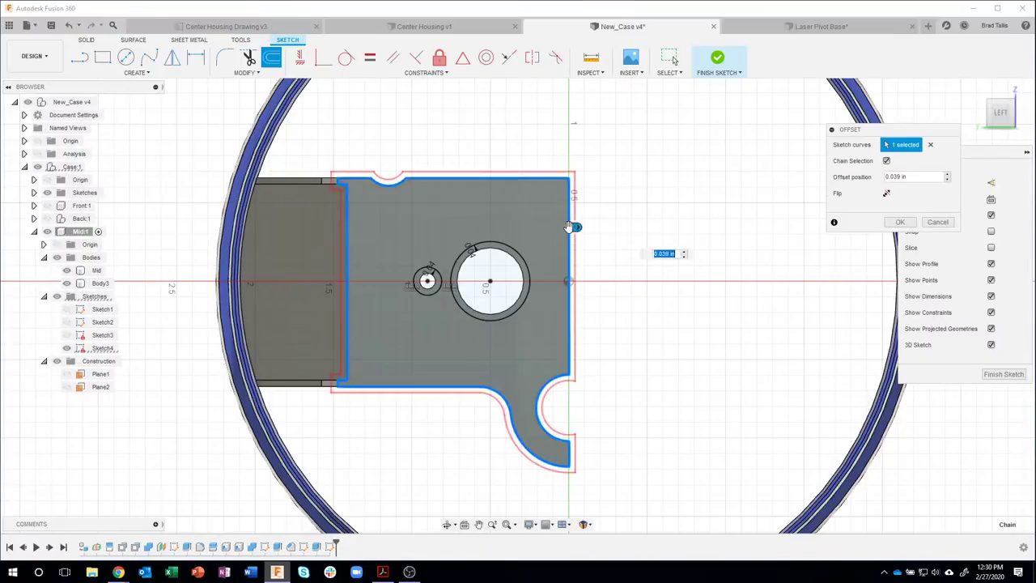
drag(571, 226, 558, 227)
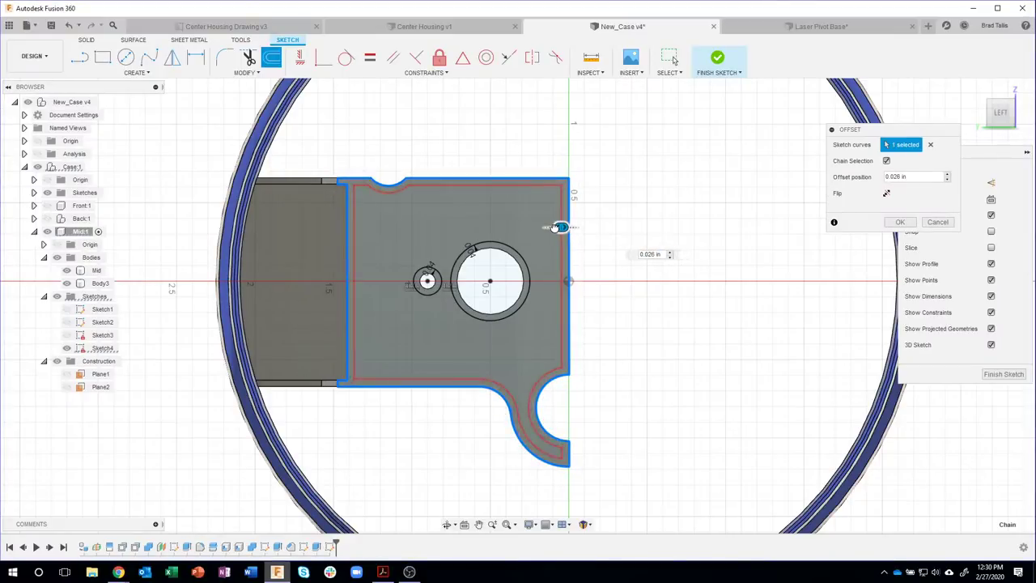
key(BackSpace)
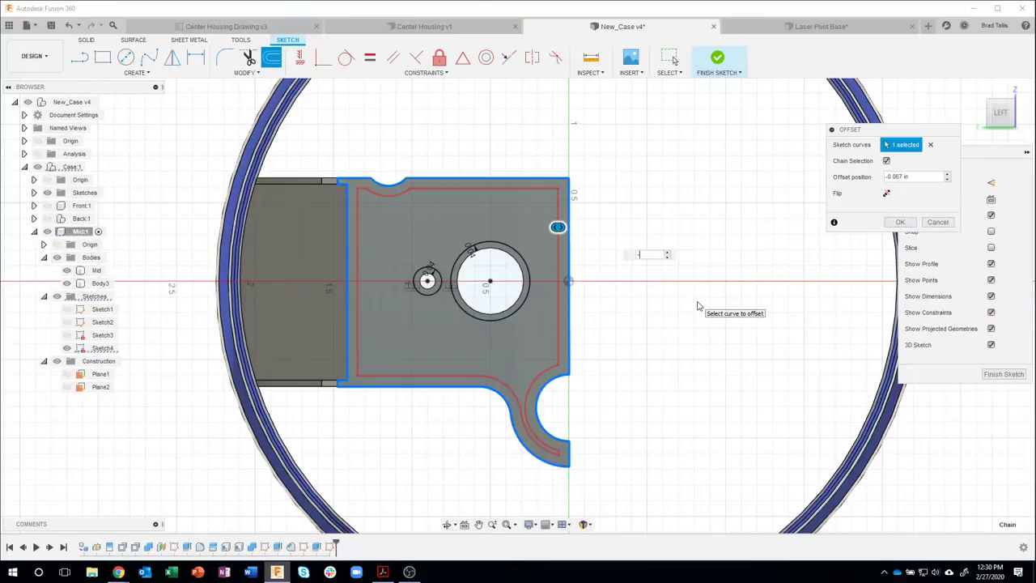
key(Return)
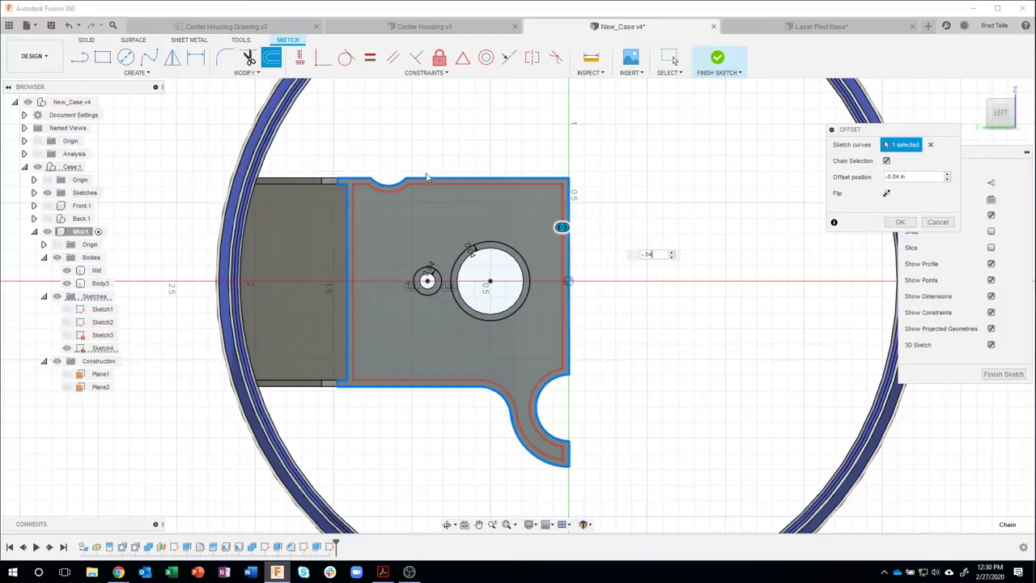
click(900, 222)
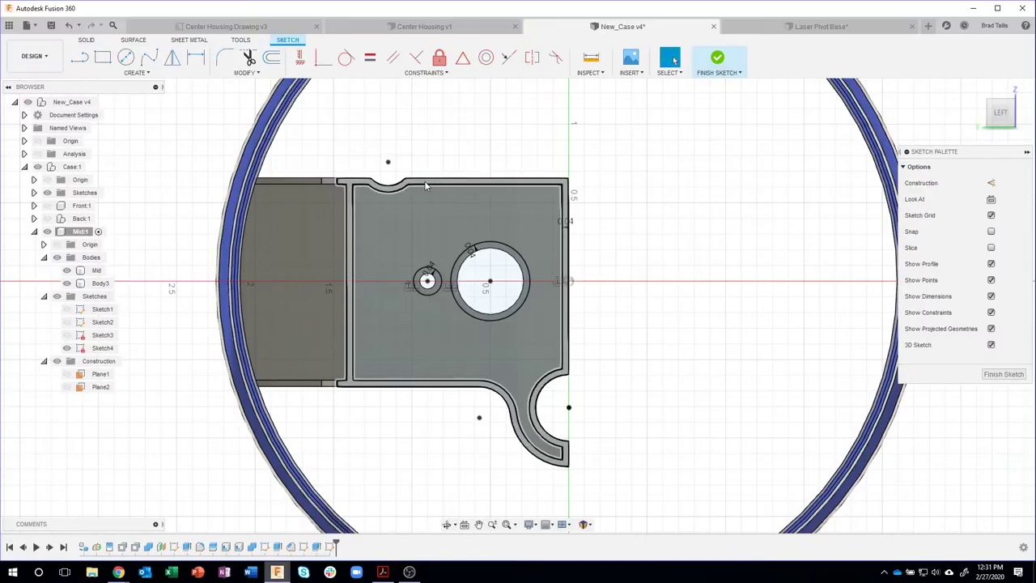
click(509, 254)
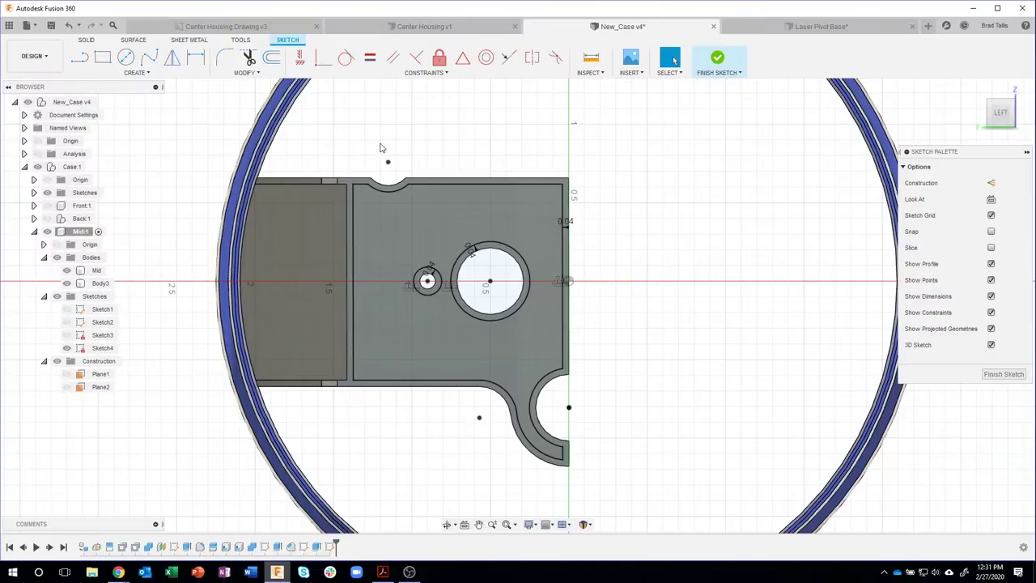
- Draw two vertical lines, about 1.25 in long, from the ends of the offset upper notch to the lower offset edge
click(80, 58)
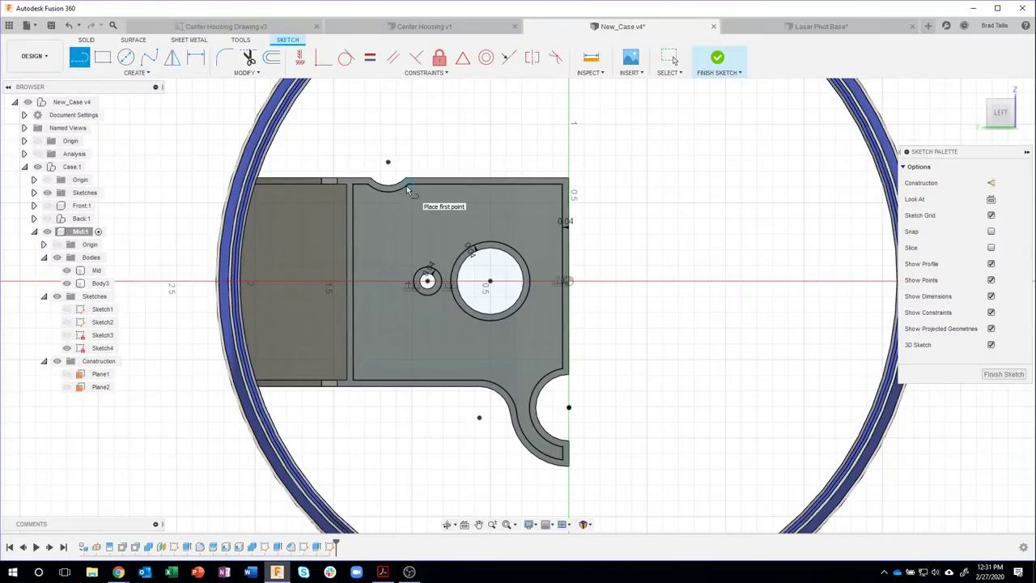
click(409, 185)
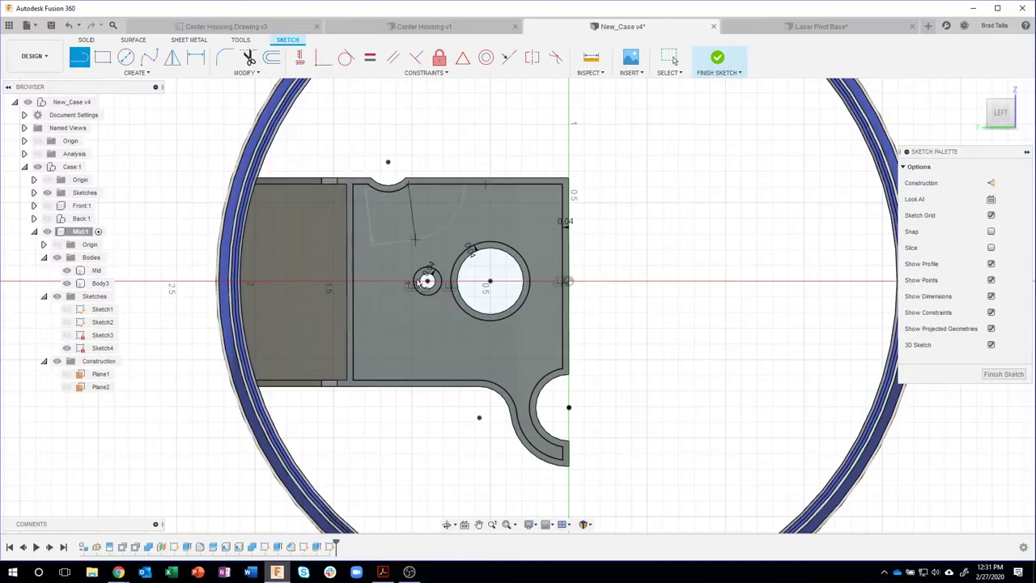
click(408, 379)
click(370, 188)
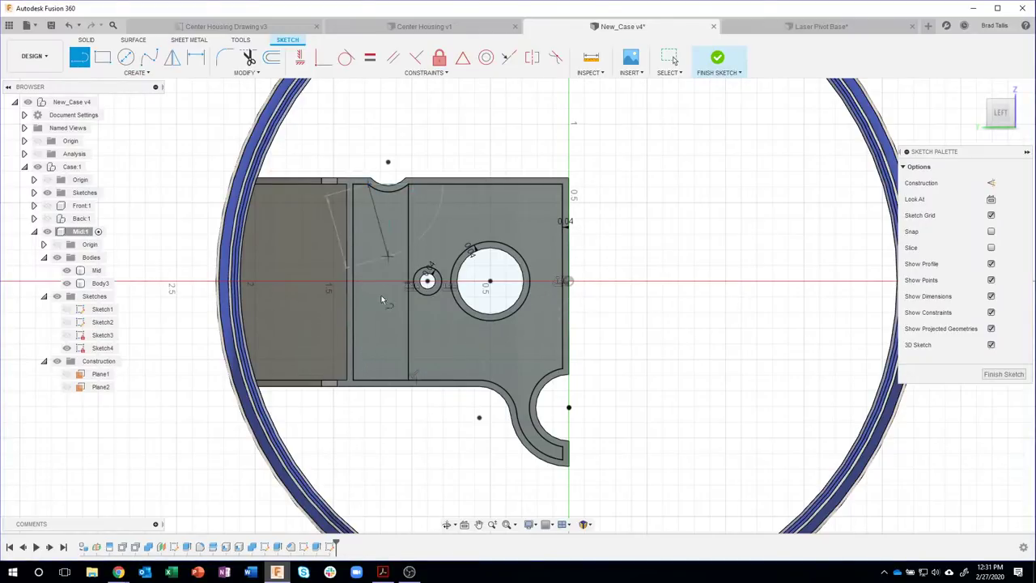
click(370, 379)
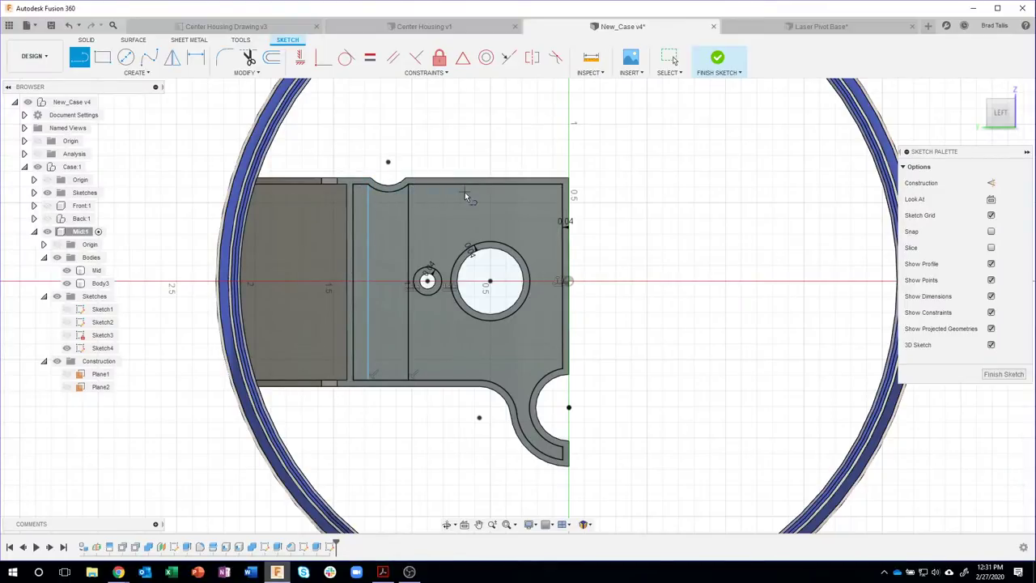
key(Escape)
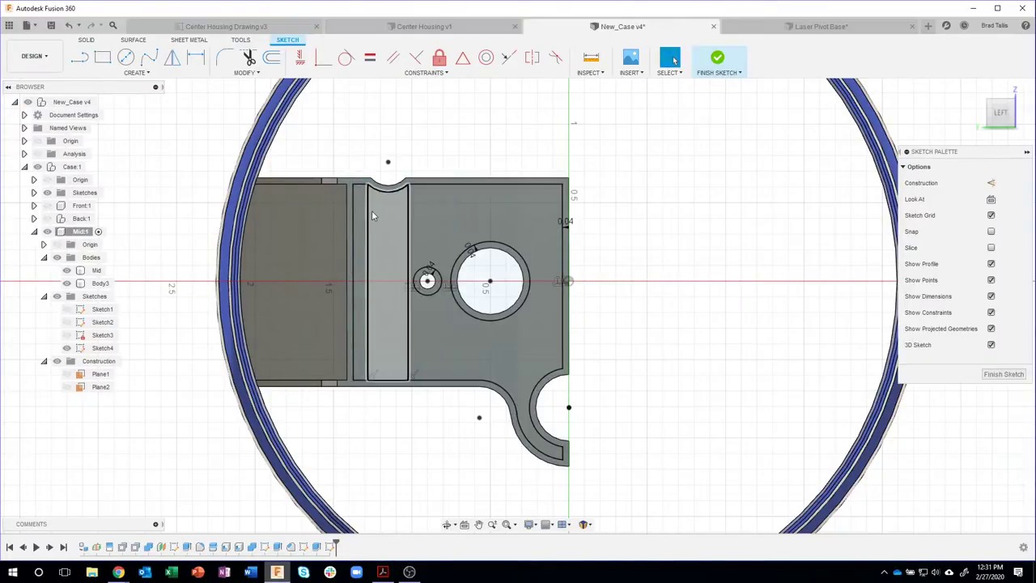
- Convert the two vertical lines below the notch to construction geometry
click(368, 211)
shift+click(409, 214)
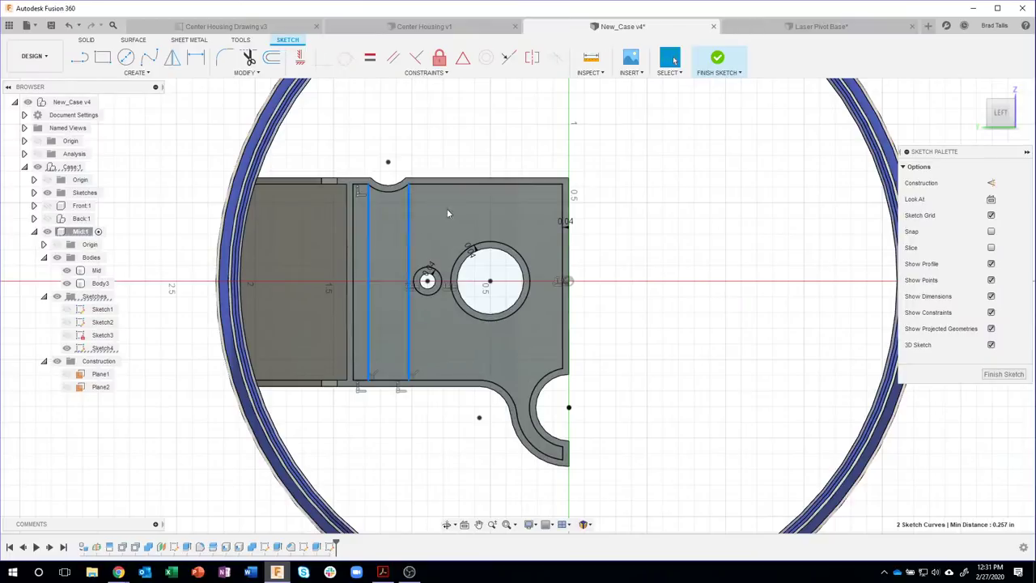
click(991, 183)
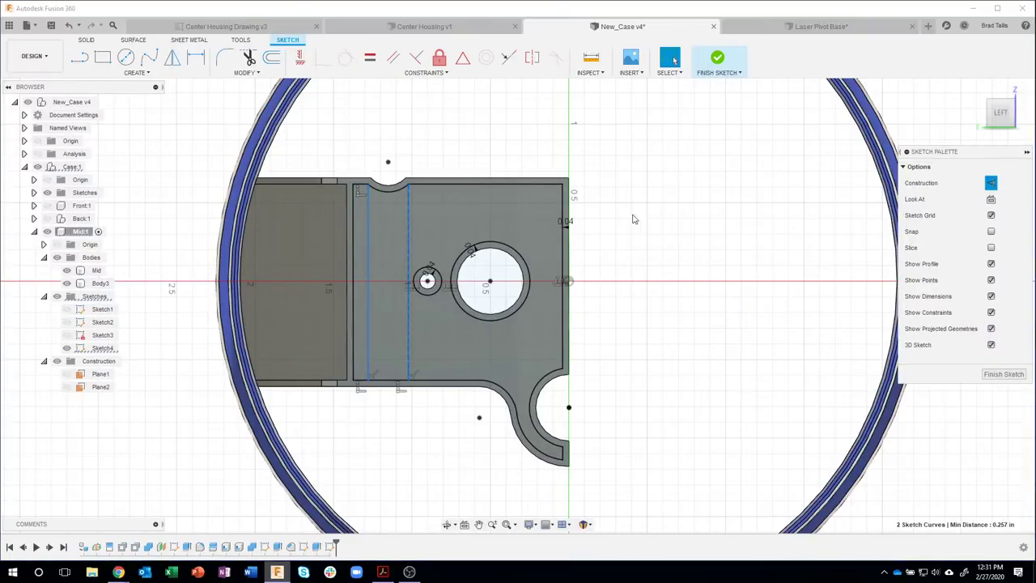
- Draw two horizontal lines tangent to the top and bottom of the small hole's offset circle, ending at the offset outline's left edge
scroll(464, 122, up, 3)
middle_drag(469, 127, 493, 92)
scroll(429, 235, up, 3)
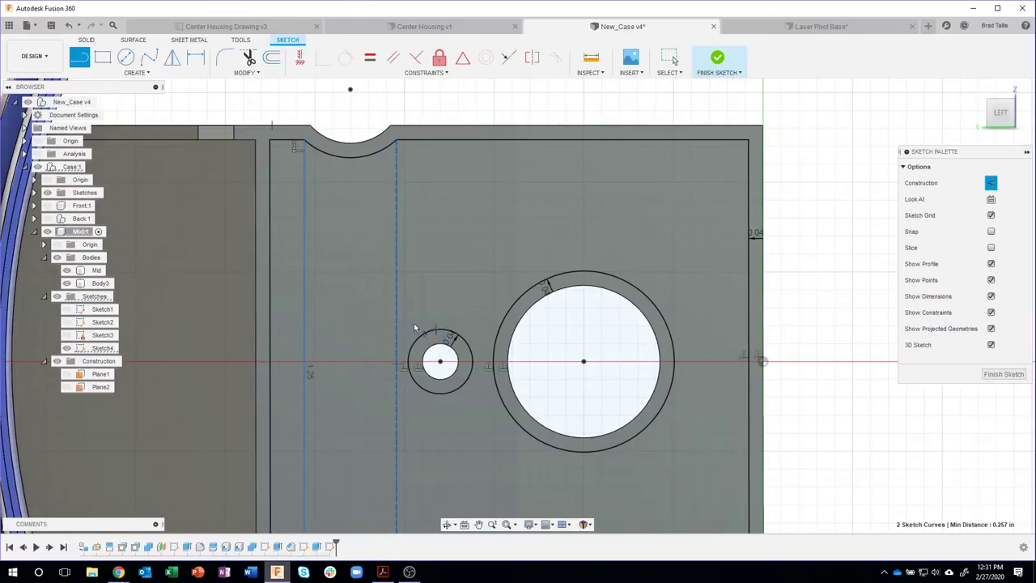
drag(414, 328, 442, 263)
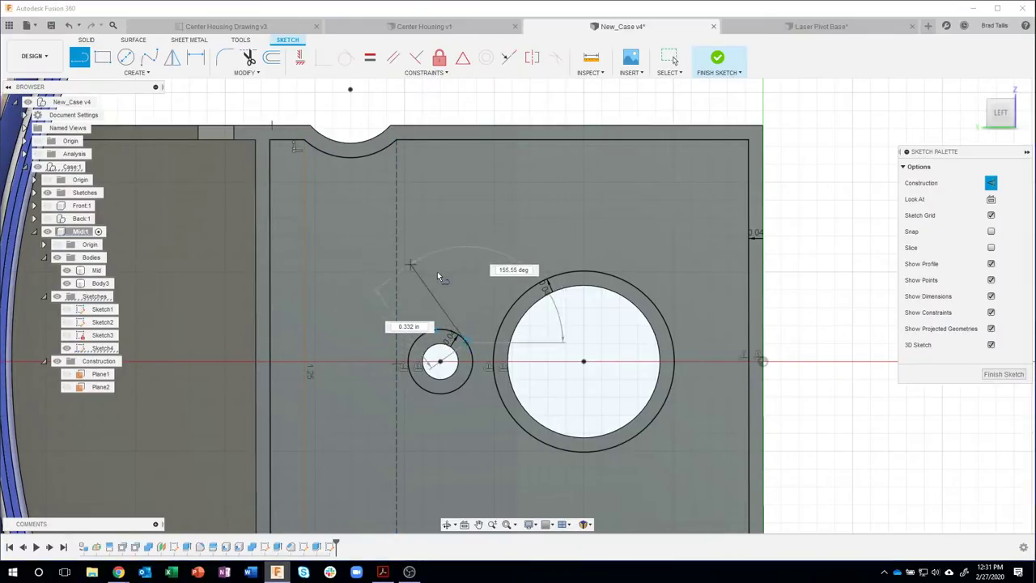
double_click(272, 332)
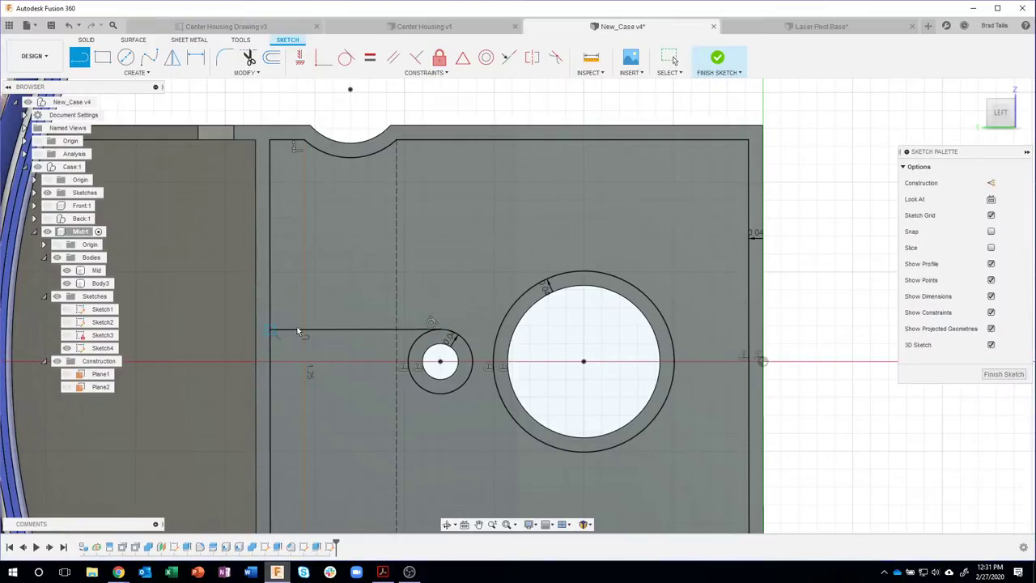
click(445, 391)
double_click(273, 392)
scroll(543, 237, down, 1)
mouse_move(540, 233)
middle_down()
mouse_move(557, 190)
mouse_move(561, 223)
middle_up()
key(Escape)
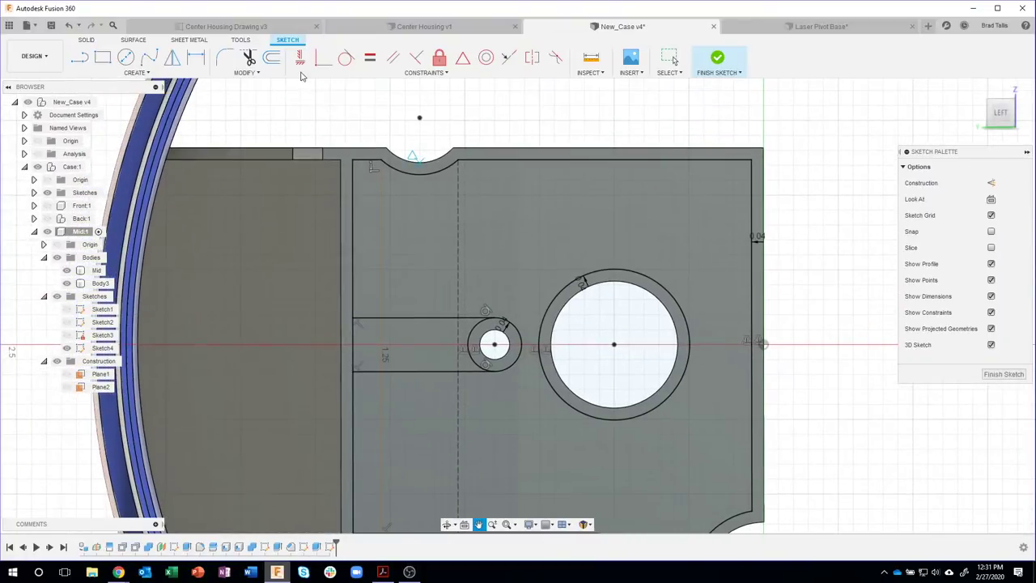
- Offset the upper horizontal tangent line by -0.04 in toward the small hole's center
click(273, 58)
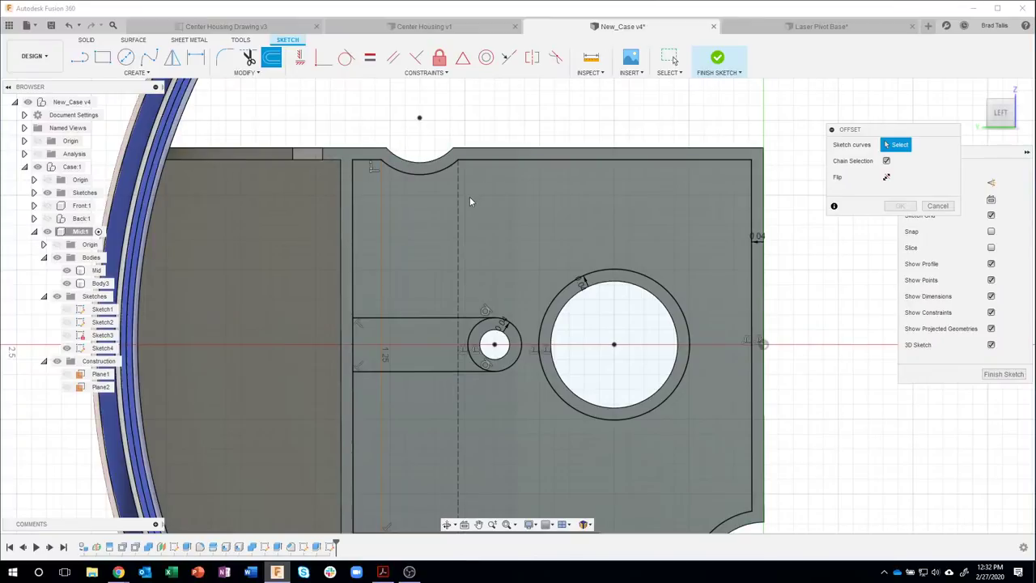
click(433, 318)
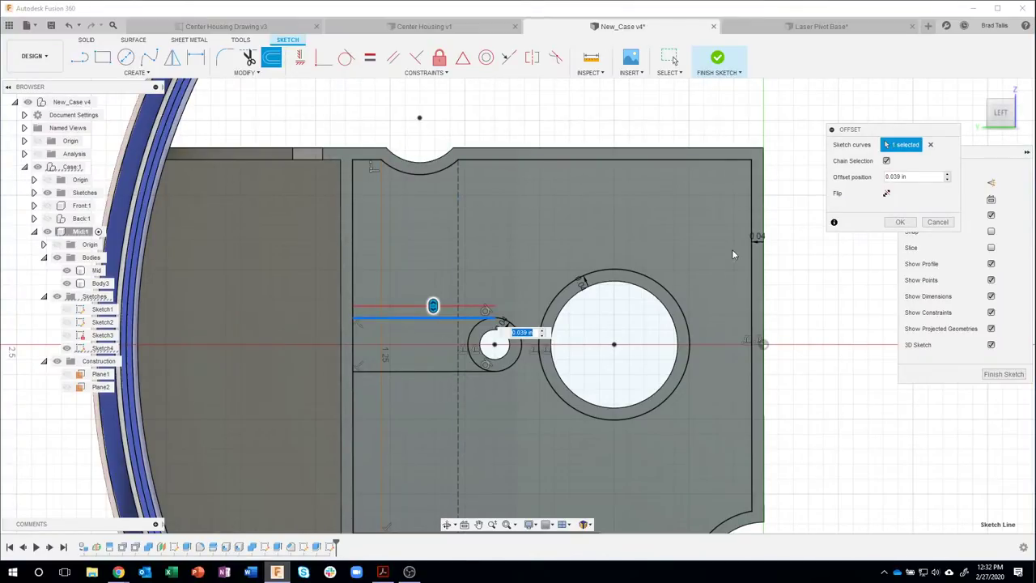
drag(904, 178, 866, 177)
text(-.04)
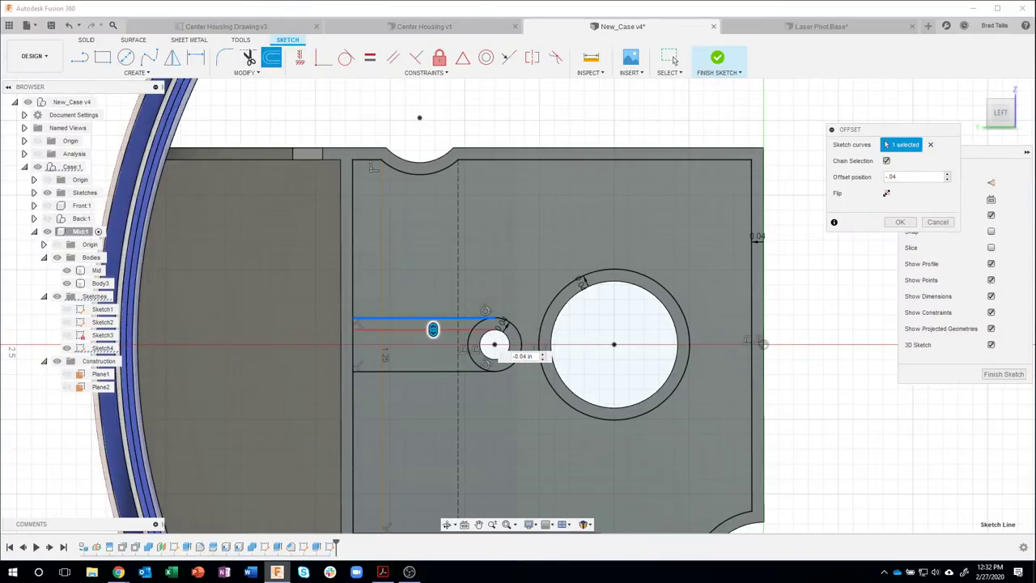
click(897, 222)
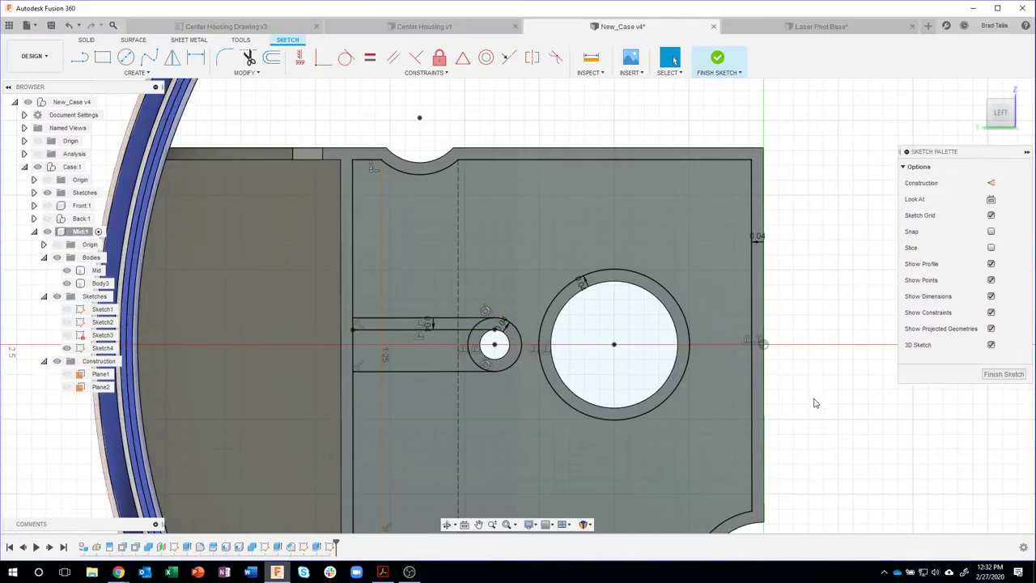
- Offset the lower horizontal tangent line by 0.04 in toward the small hole's center
key(o)
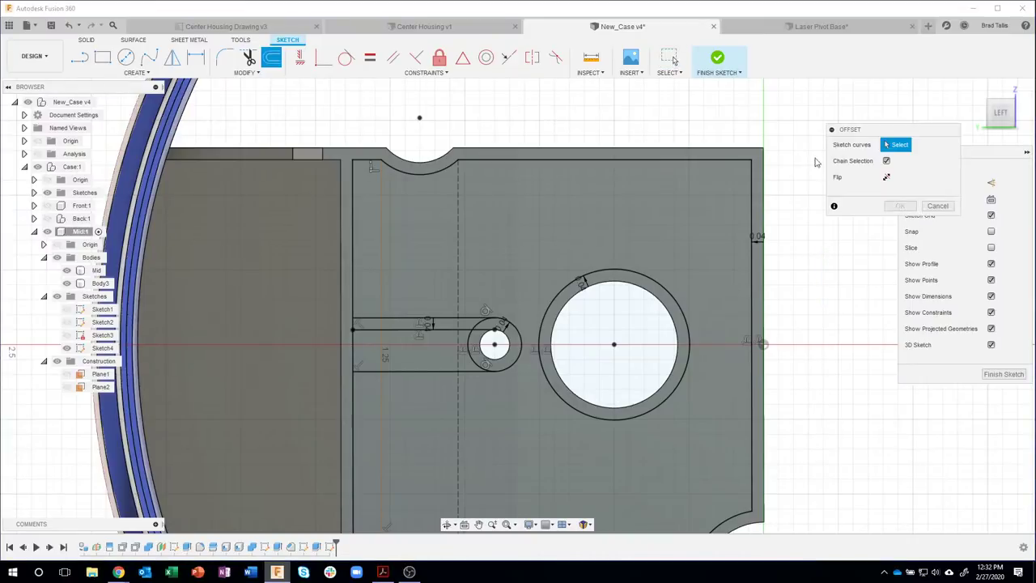
click(411, 370)
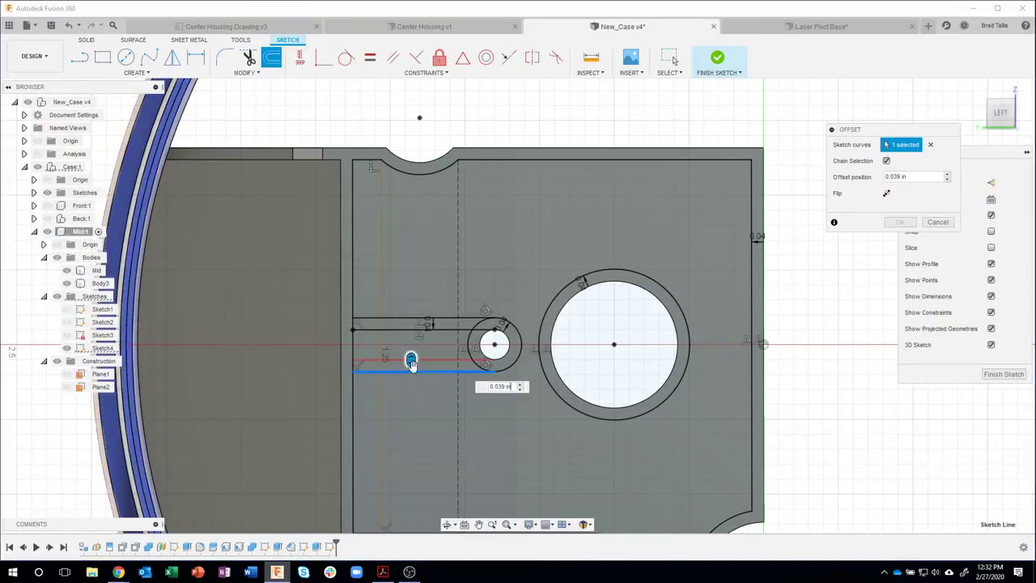
click(500, 386)
text(.04)
key(Return)
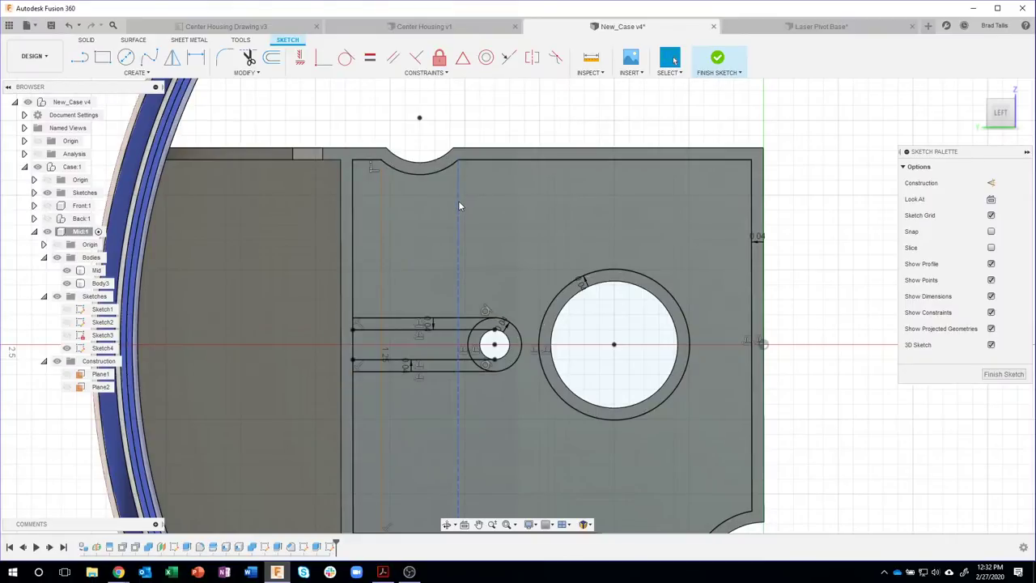
- Offset the vertical construction line under the notch's right end by 0.02 in to the left
click(276, 61)
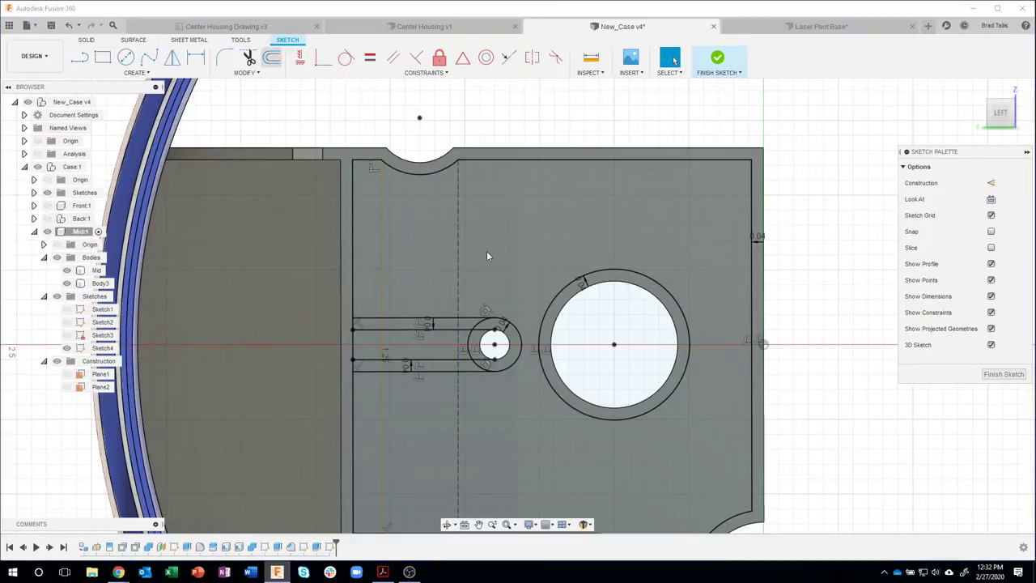
click(457, 225)
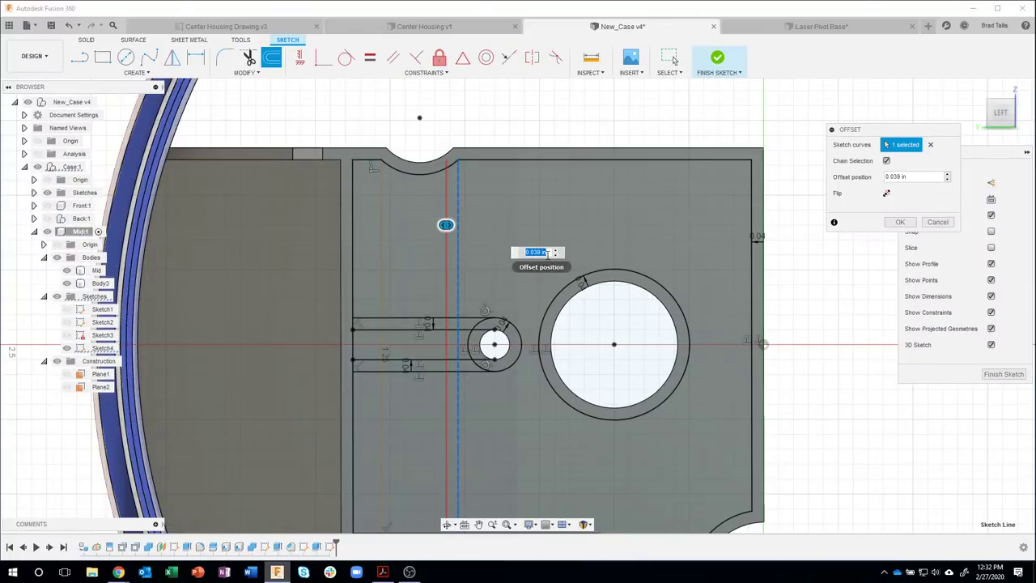
key(BackSpace)
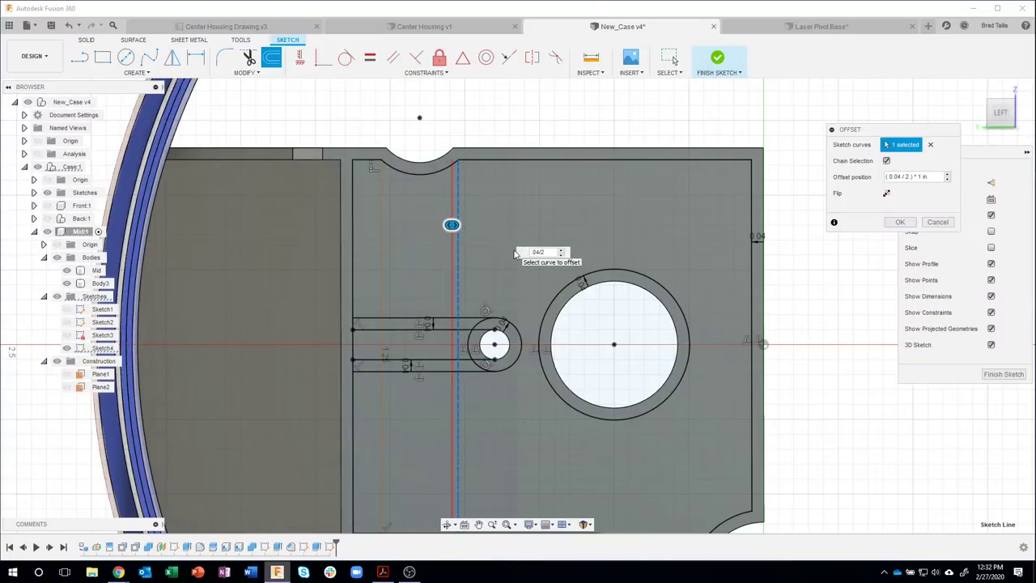
text(.0)
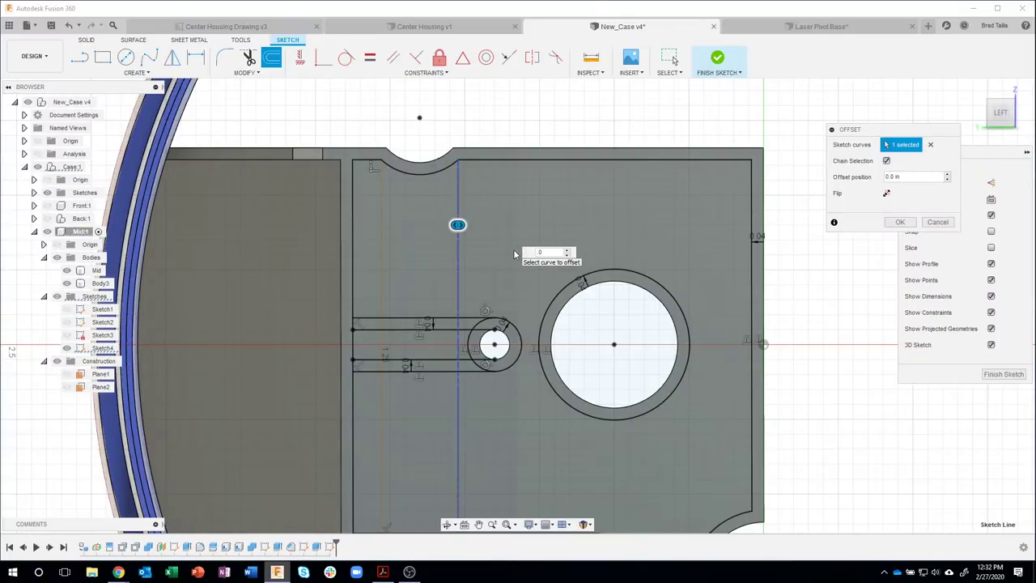
text(2)
click(899, 221)
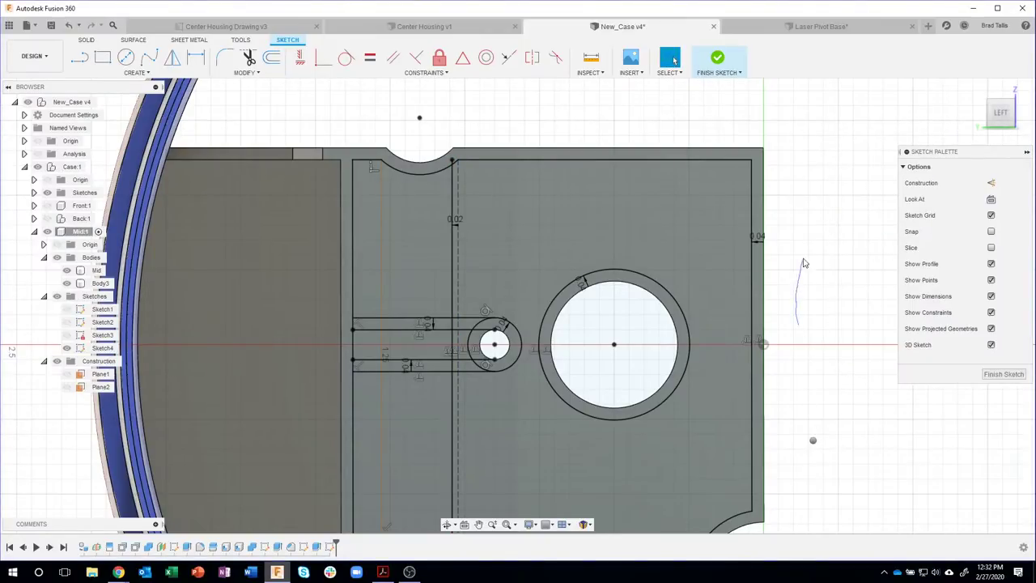
- Offset the same right-hand construction line by 0.02 in to the right, toward the large hole
key(o)
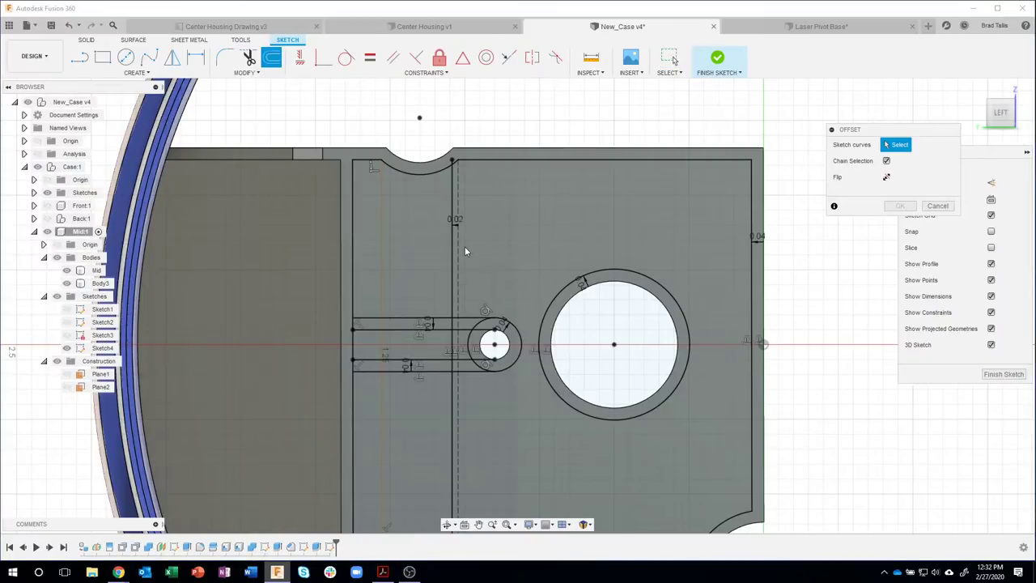
click(458, 247)
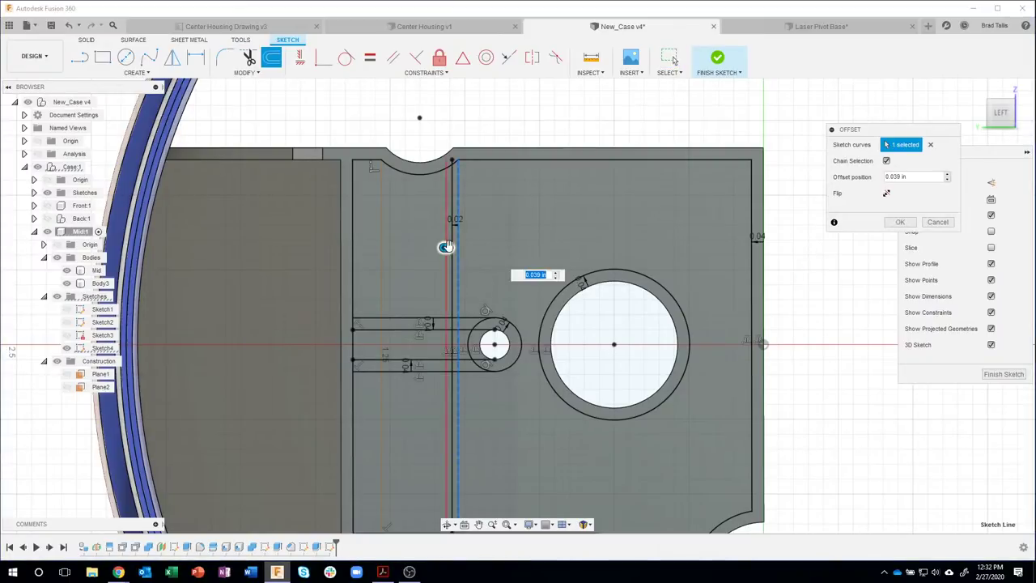
drag(446, 247, 472, 246)
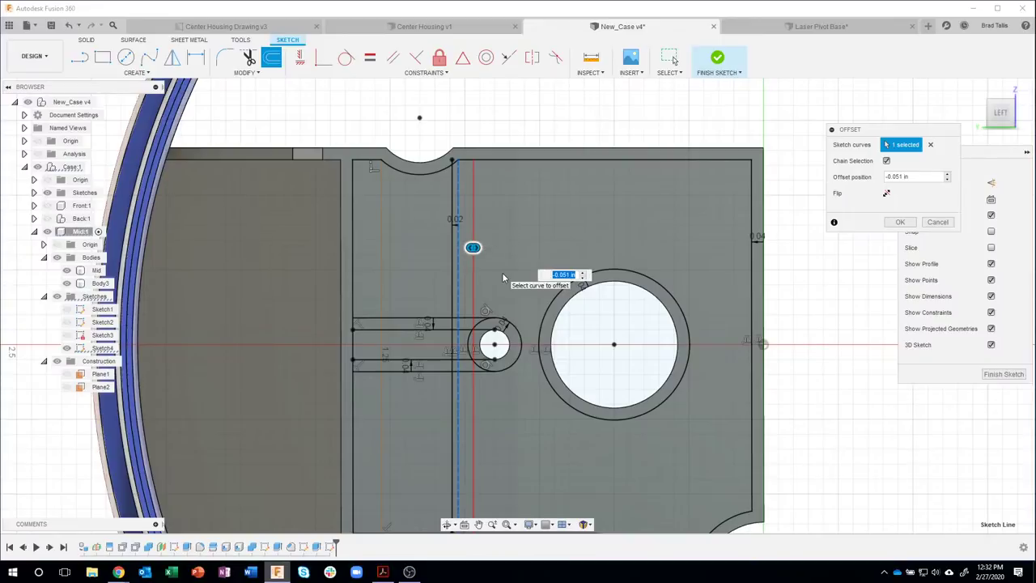
key(Return)
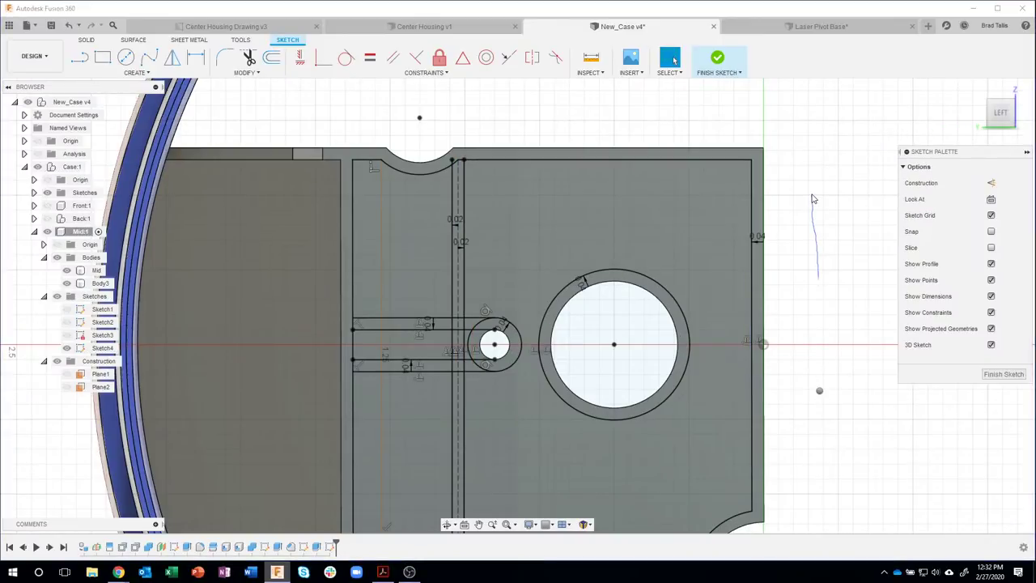
- Offset the vertical construction line under the notch's left end by 0.02 in to the left
key(o)
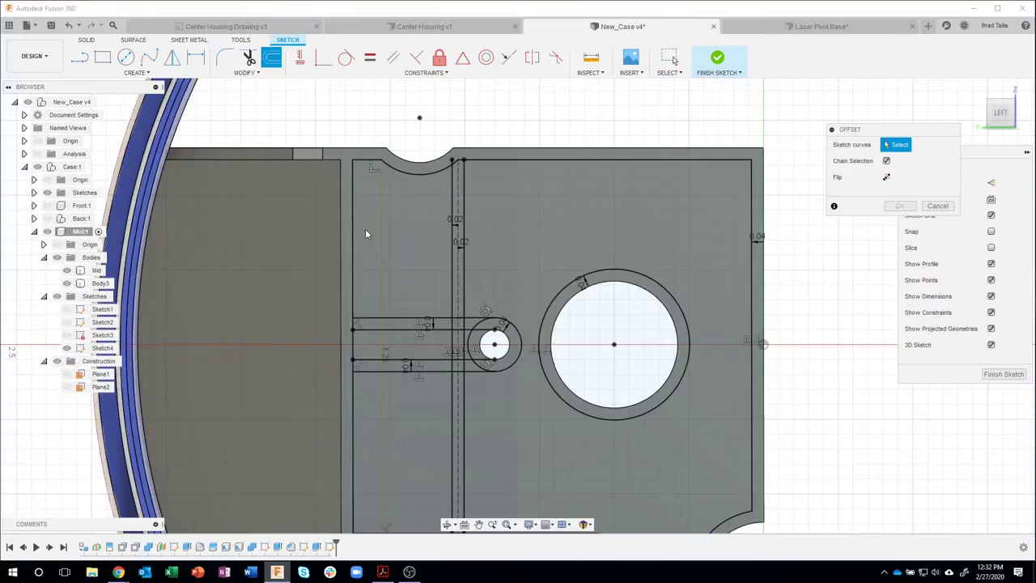
click(383, 222)
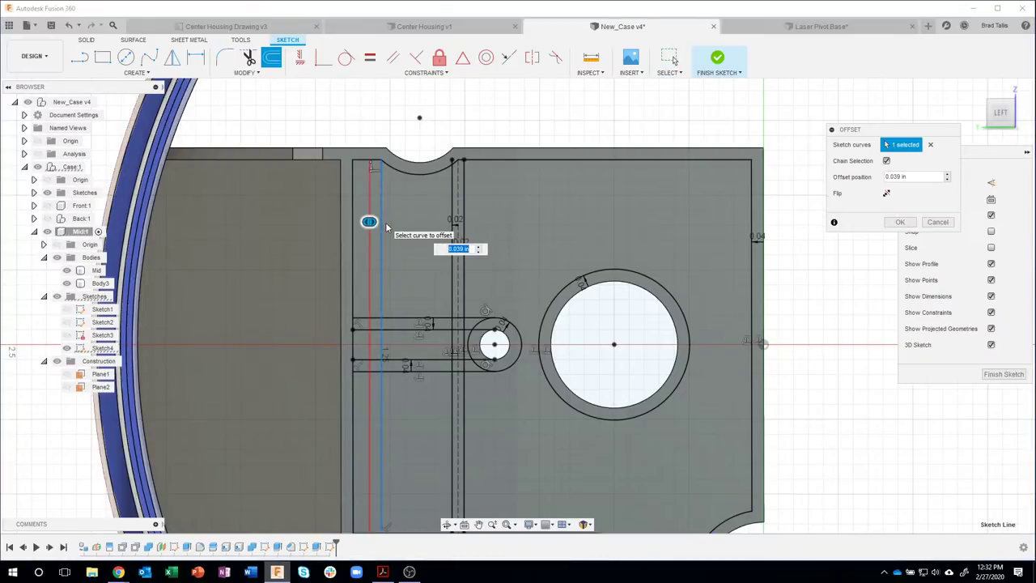
key(BackSpace)
text(.02)
key(Return)
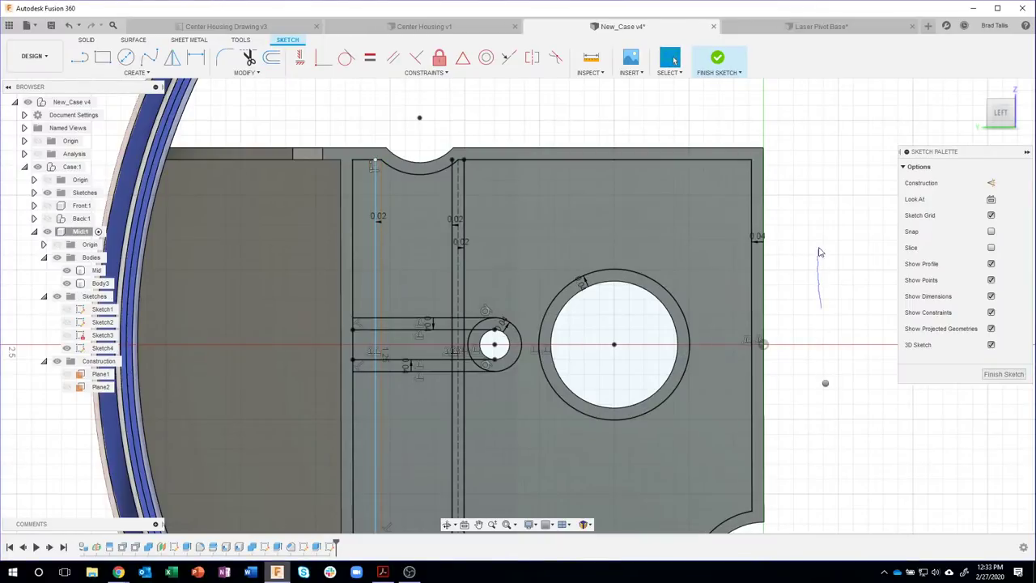
- Offset the same left-hand construction line by -0.02 in, placing the copy on its right side
key(o)
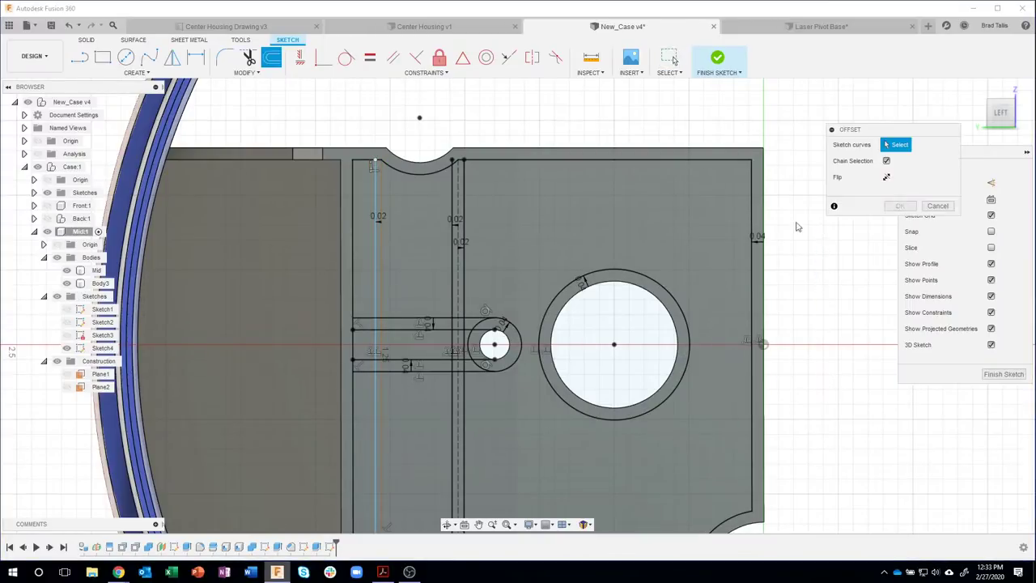
click(379, 210)
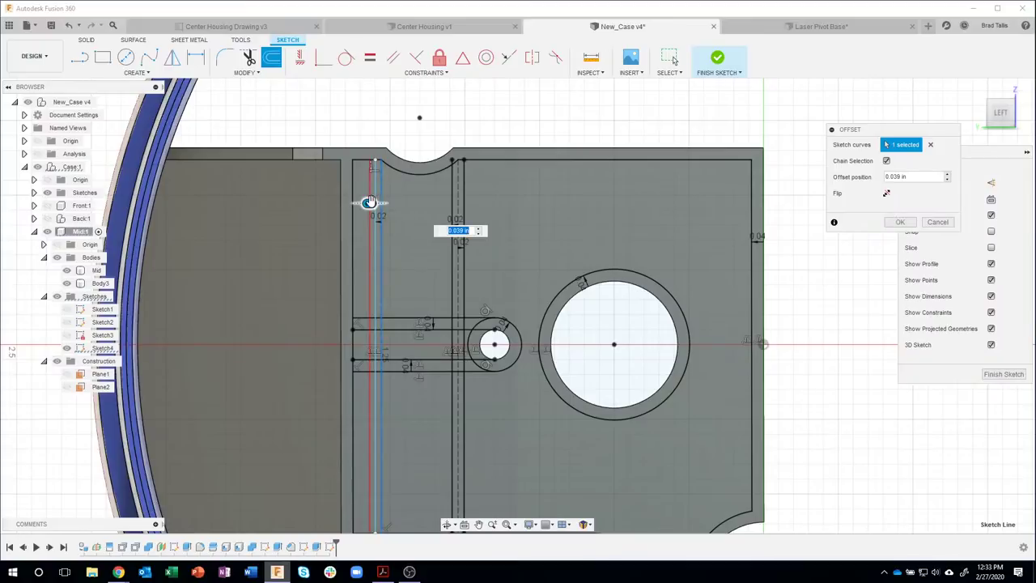
drag(392, 203, 396, 204)
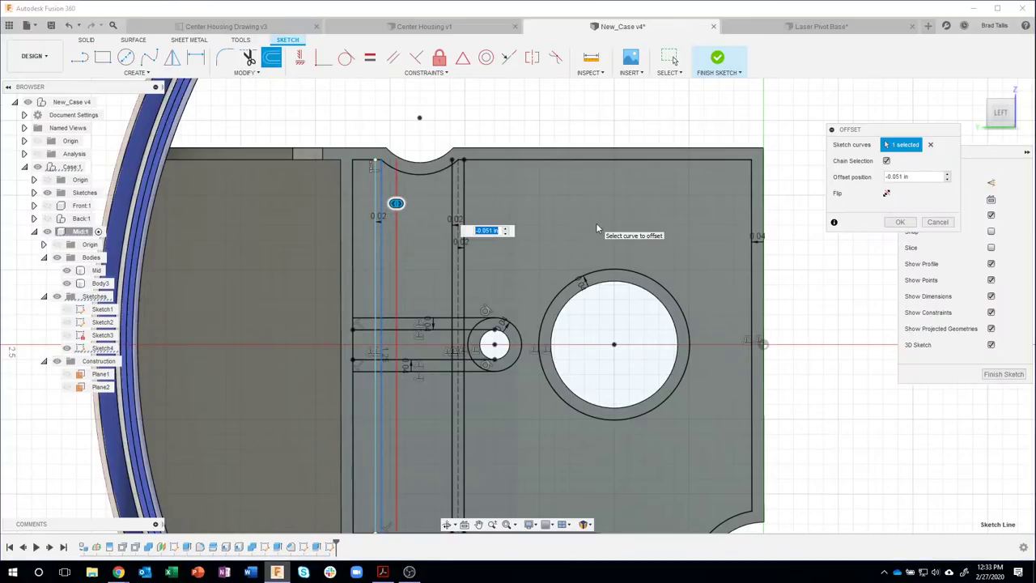
text(-0.02)
key(Return)
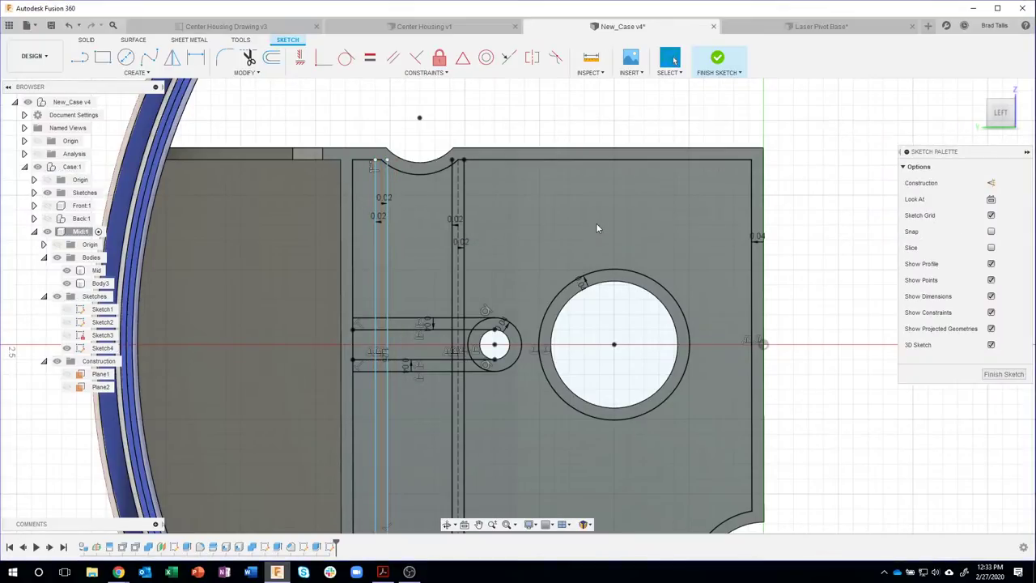
- Examine the rib sketch in 3D, check the solid creation commands in the Center Housing v1 design, and return to New_Case
scroll(846, 293, down, 4)
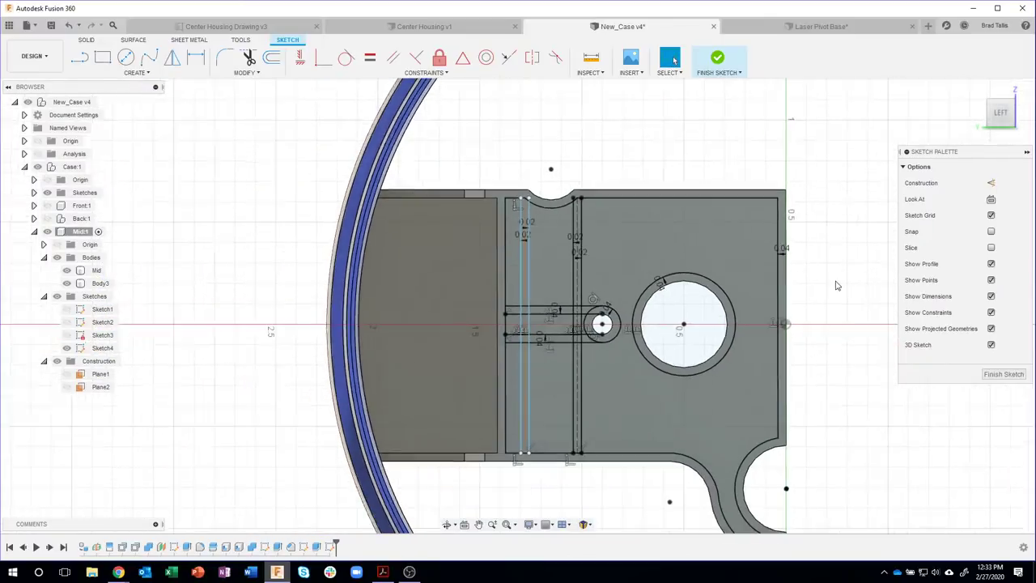
drag(837, 250, 782, 242)
key(Escape)
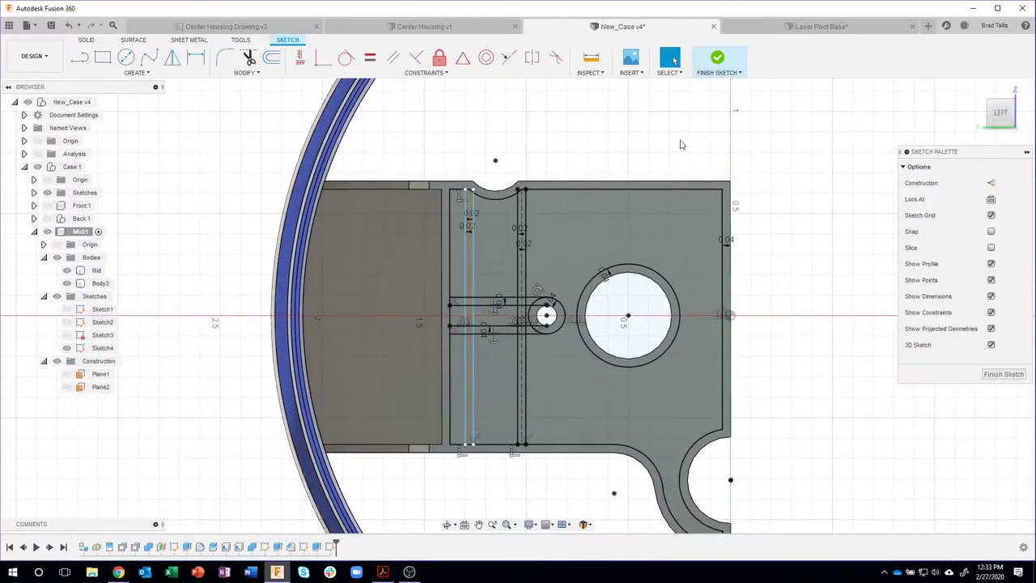
shift+middle_drag(680, 145, 585, 225)
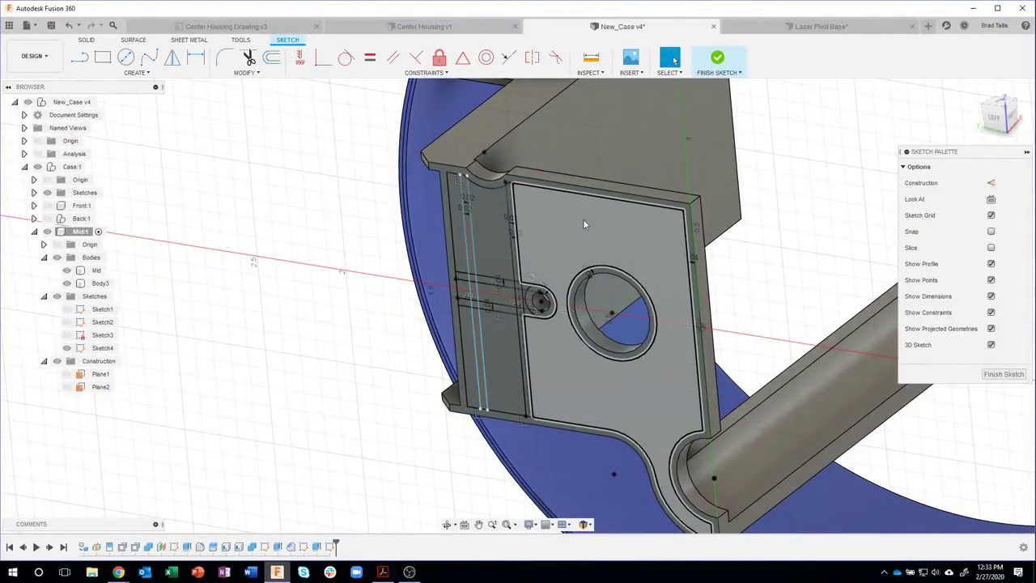
click(148, 73)
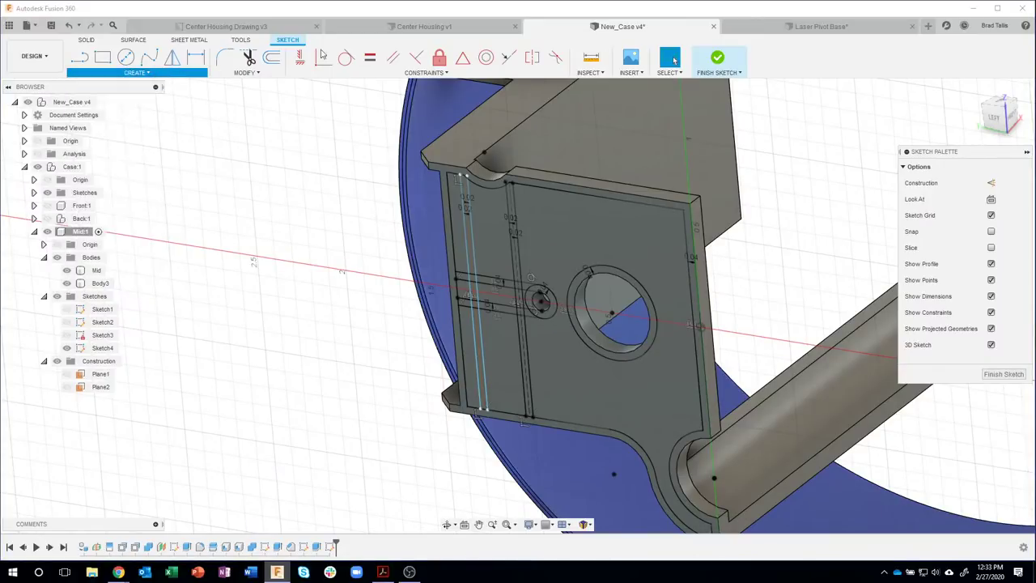
click(450, 27)
click(114, 73)
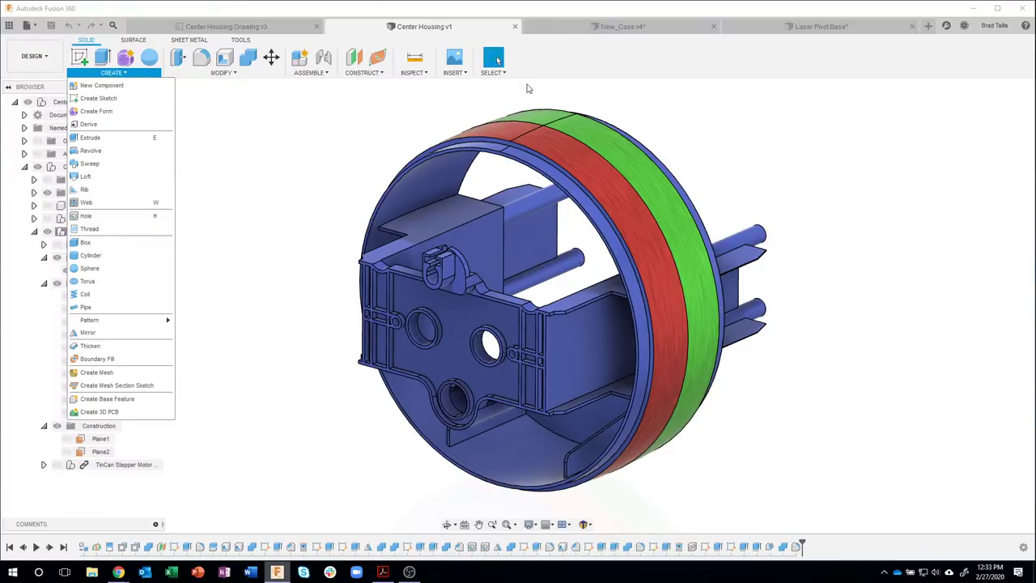
click(623, 25)
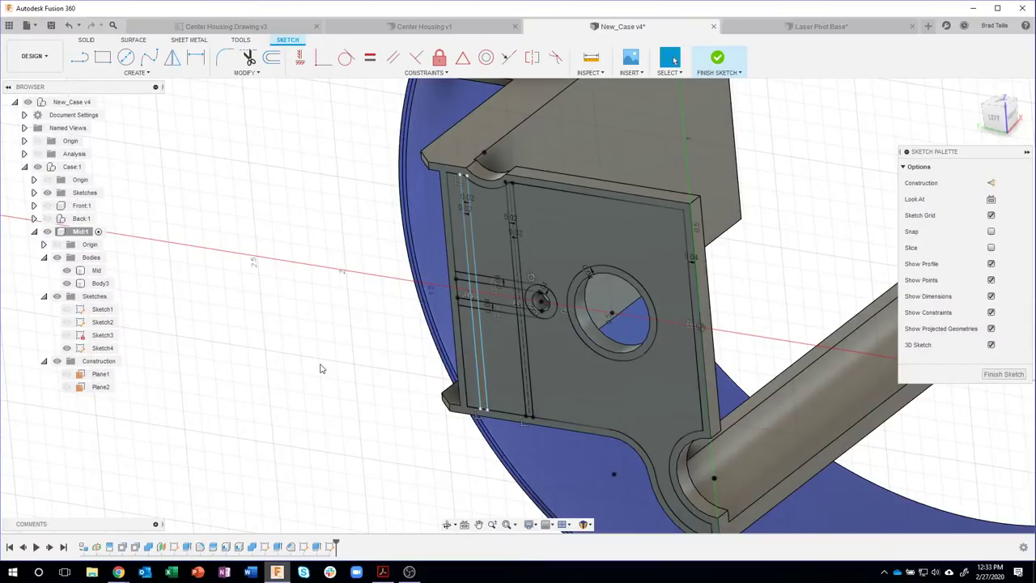
- Trim the overlapping rib and wall line pieces where both vertical ribs meet the notched upper edge of the face
mouse_move(413, 345)
shift+middle_down()
mouse_move(468, 392)
mouse_move(383, 461)
mouse_move(574, 406)
shift+middle_up()
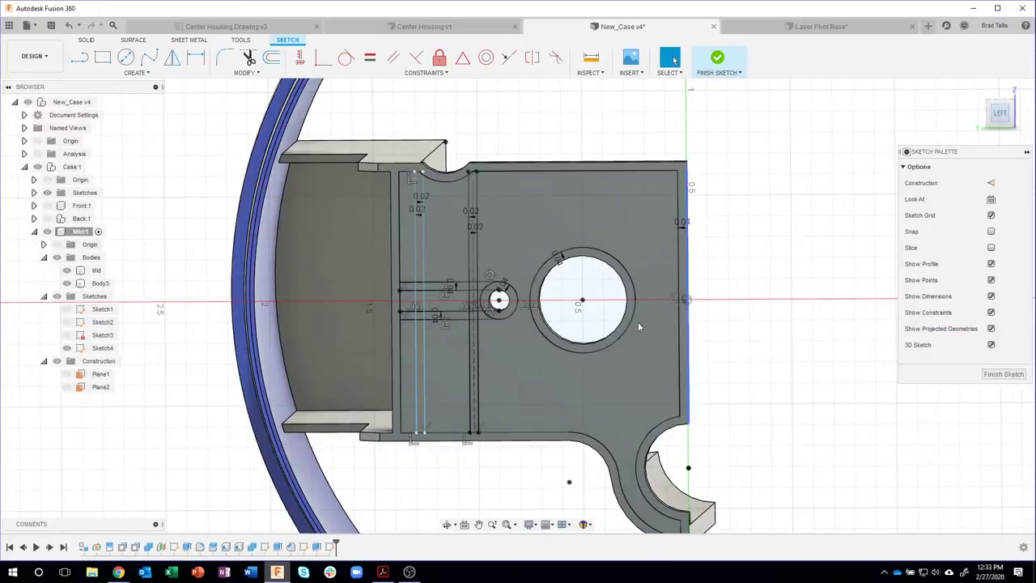
scroll(465, 284, up, 3)
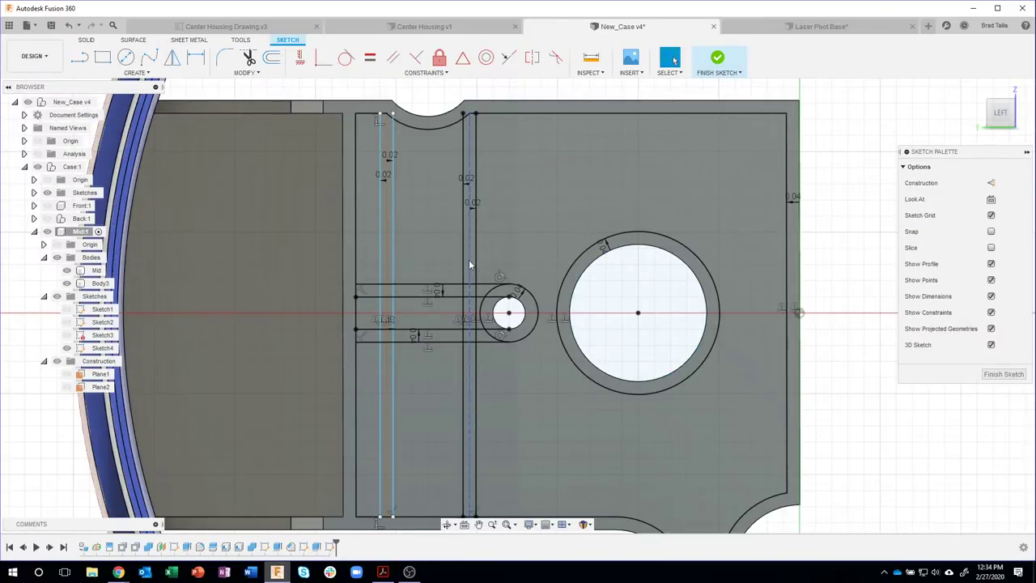
click(382, 211)
key(Escape)
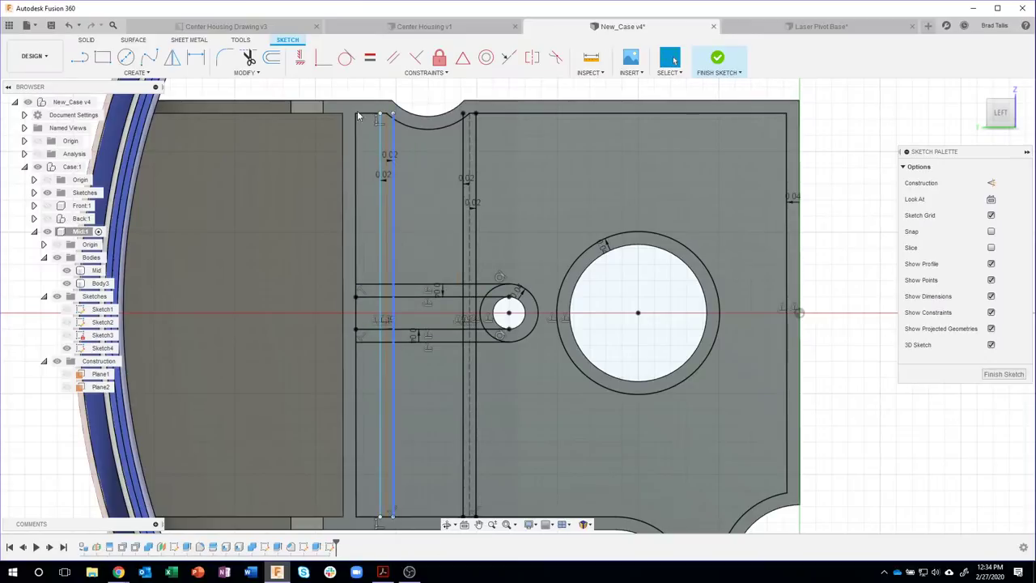
click(248, 61)
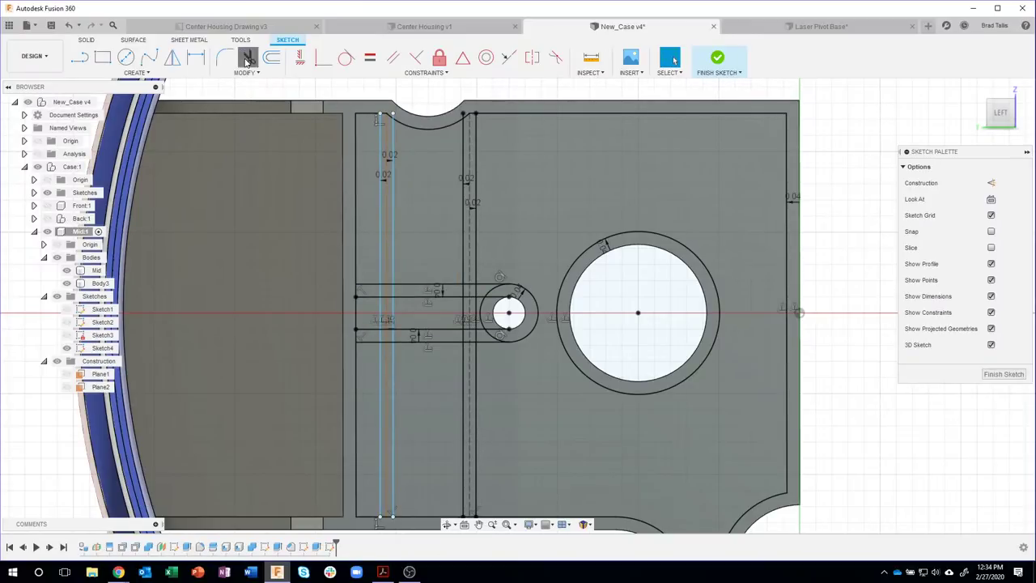
scroll(482, 96, up, 3)
scroll(481, 104, up, 2)
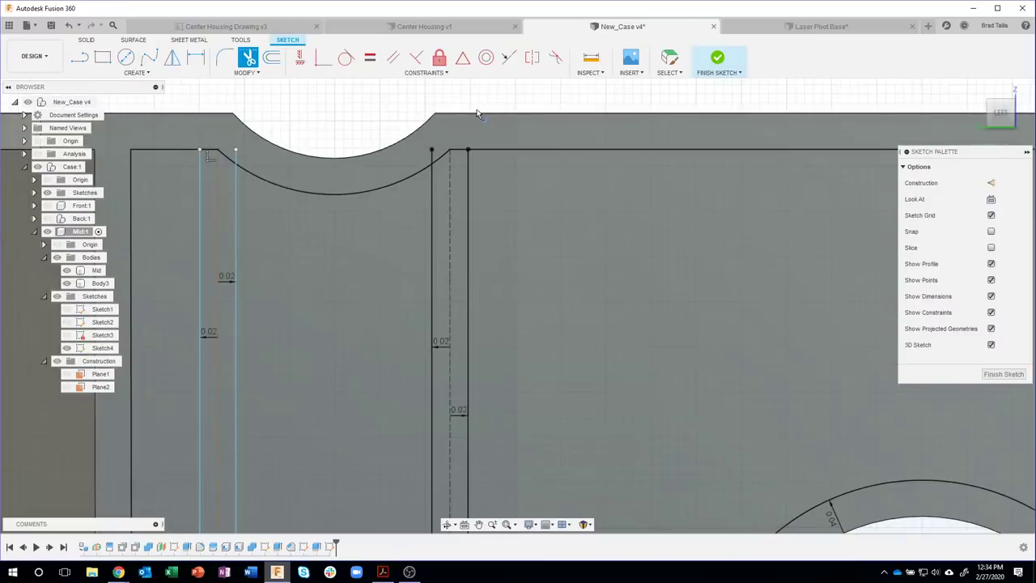
click(459, 149)
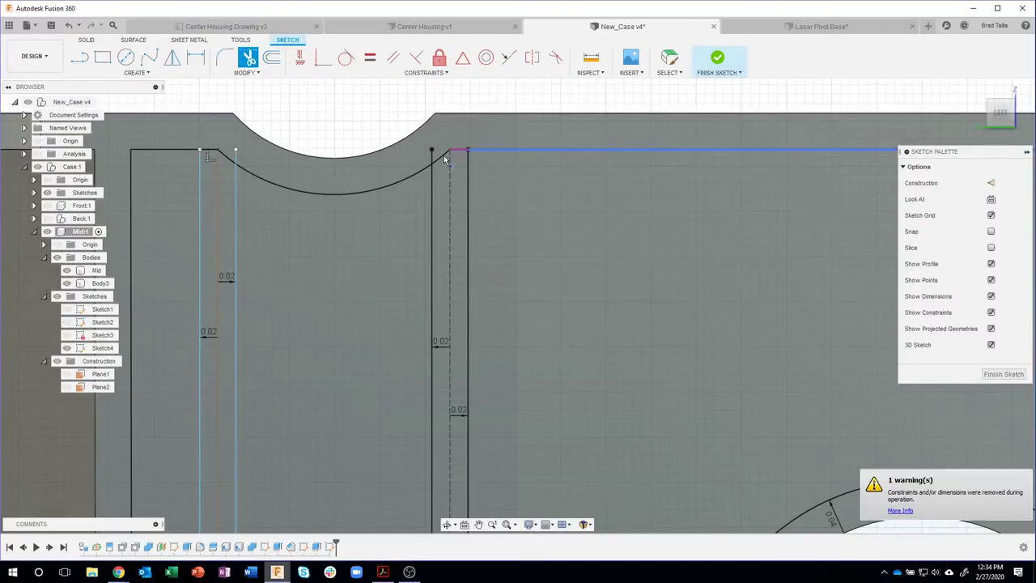
click(230, 163)
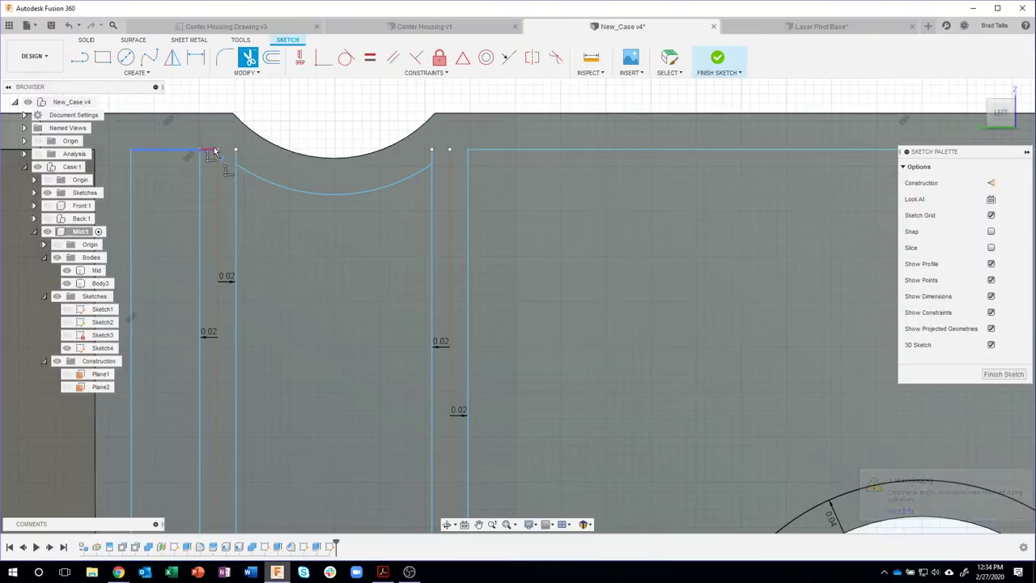
click(235, 157)
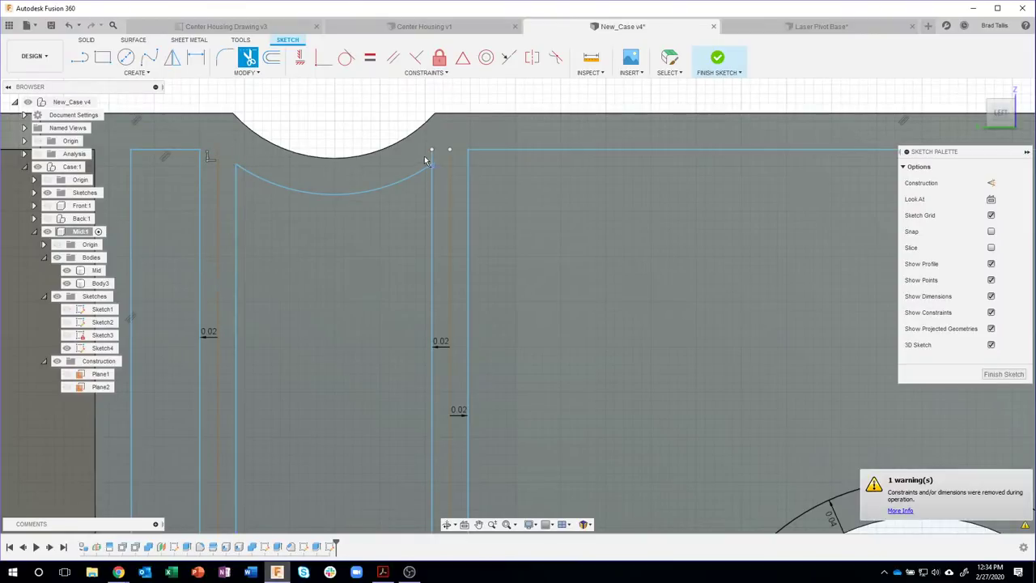
- Trim the crossing line segments where the vertical rib nearest the small hole meets the upper arm of the horizontal rib
middle_drag(398, 287, 420, 127)
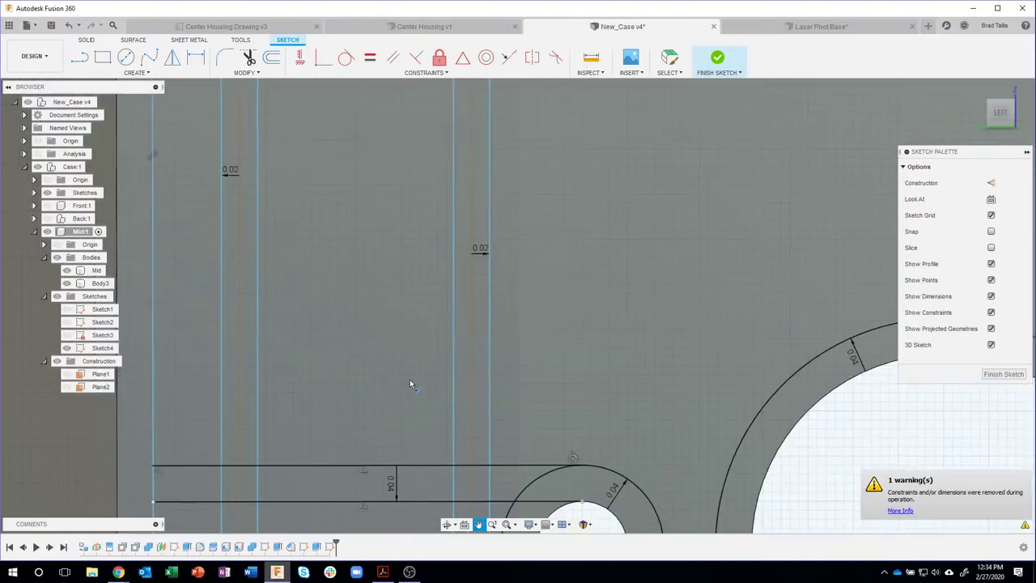
scroll(410, 379, down, 2)
middle_drag(423, 354, 437, 332)
scroll(432, 360, down, 2)
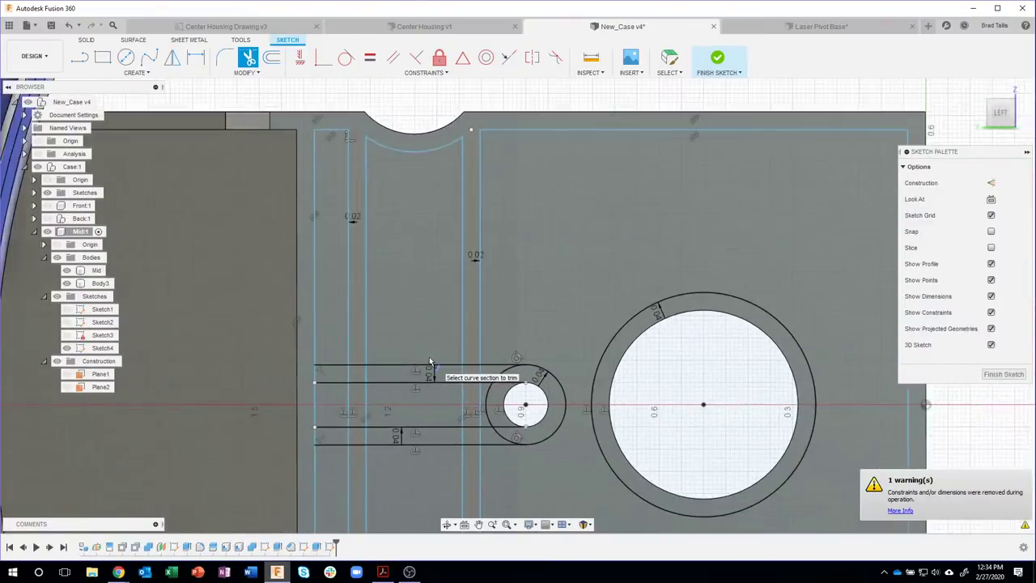
scroll(474, 371, up, 3)
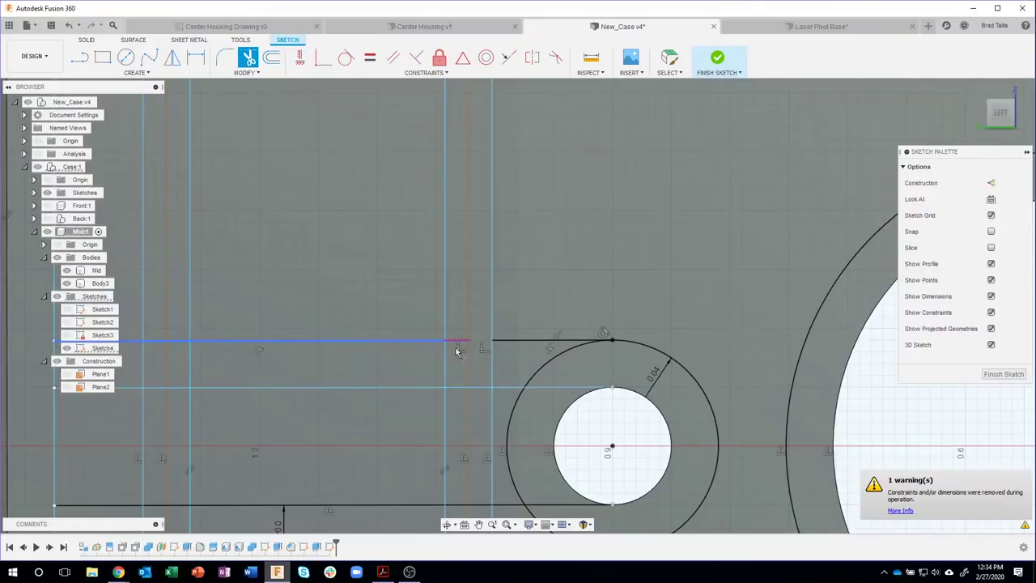
click(457, 340)
click(480, 387)
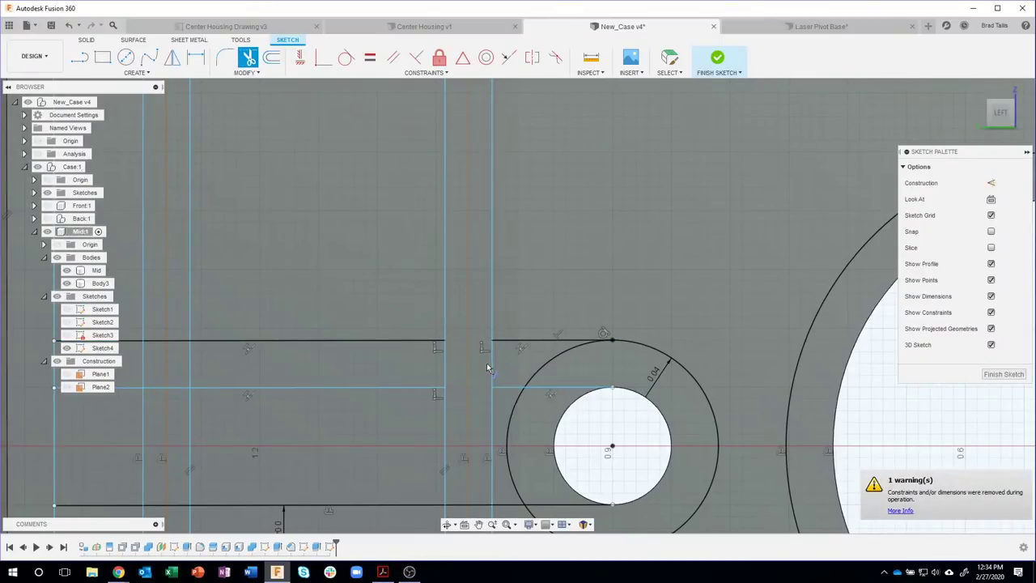
click(491, 360)
click(447, 360)
- Trim the surplus circle arcs and horizontal line ends around the small hole to open the rib into its rounded boss
click(557, 357)
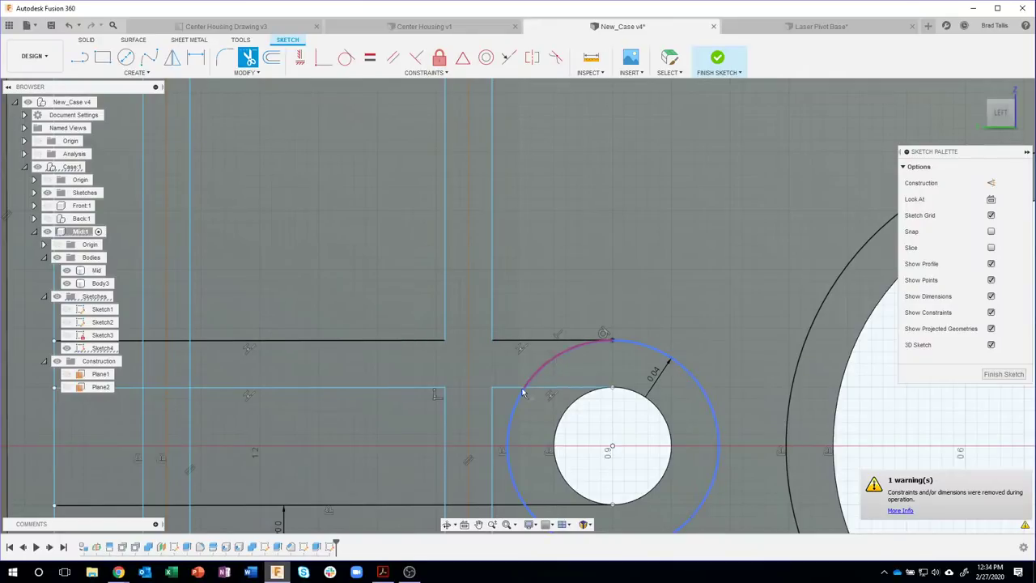
middle_drag(502, 371, 514, 270)
drag(513, 270, 514, 239)
key(t)
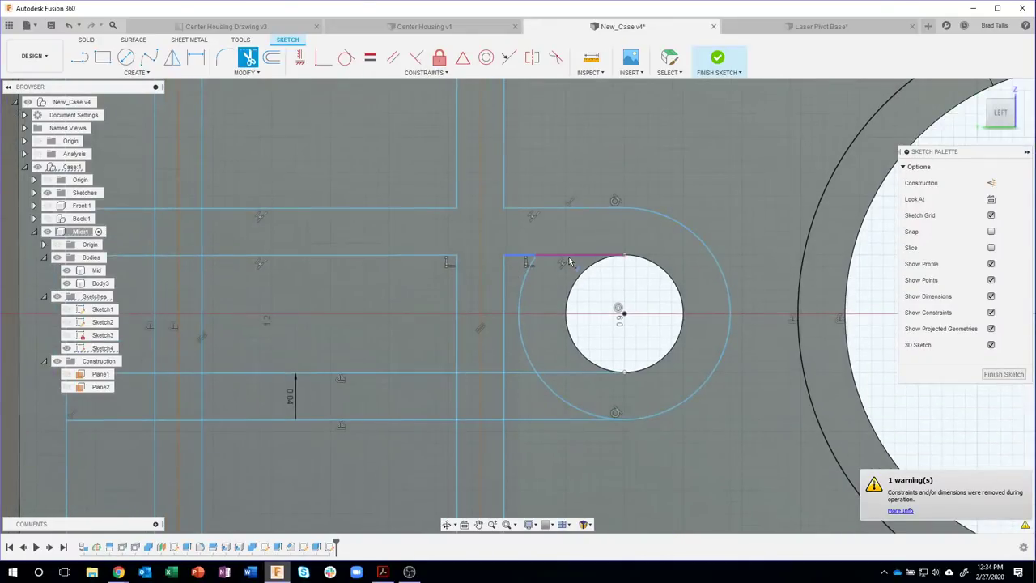
click(569, 259)
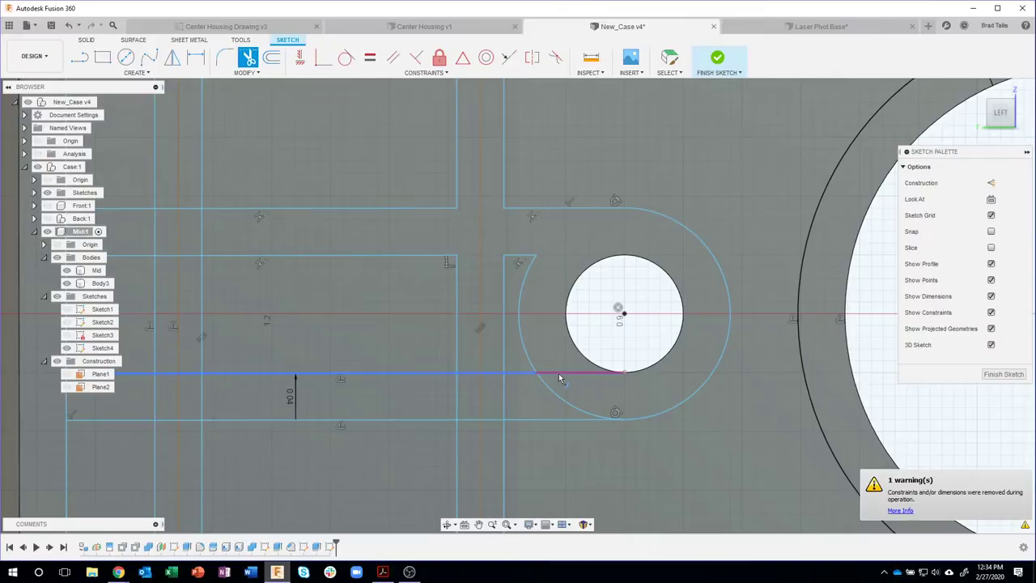
click(559, 373)
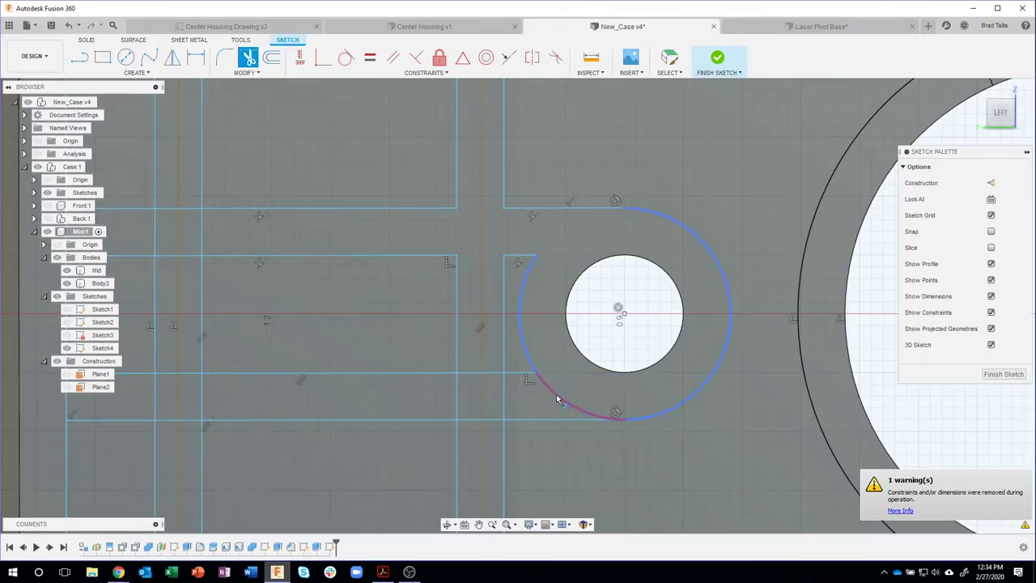
click(557, 400)
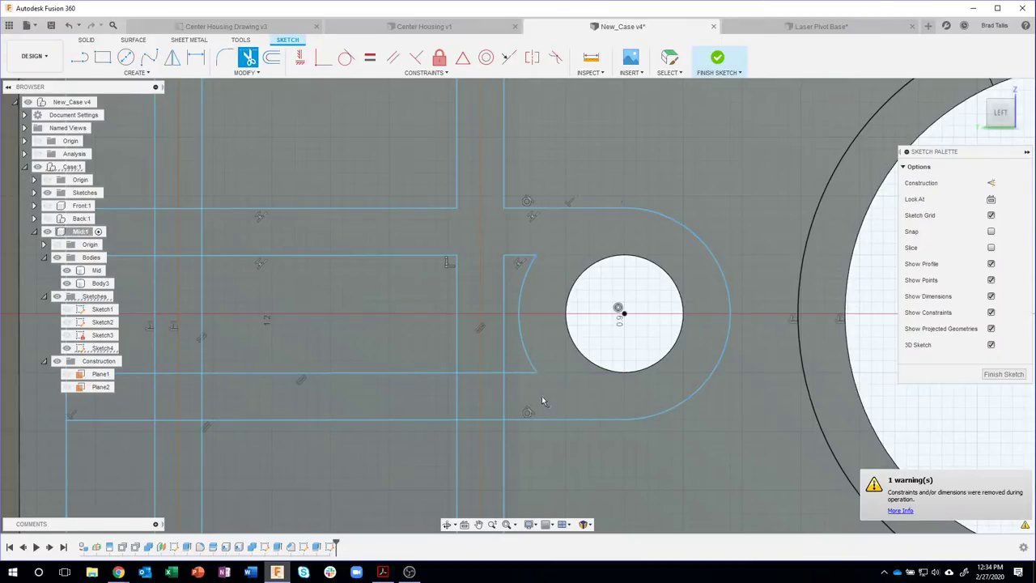
- Trim the crossing segments where the vertical rib nearest the small hole meets the lower arm of the horizontal rib
click(456, 390)
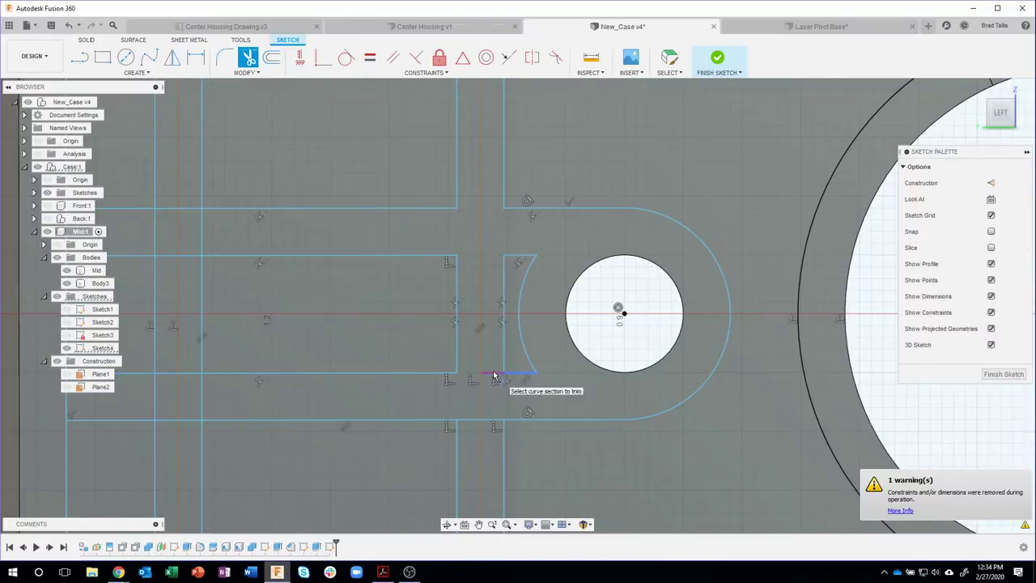
click(494, 375)
click(493, 419)
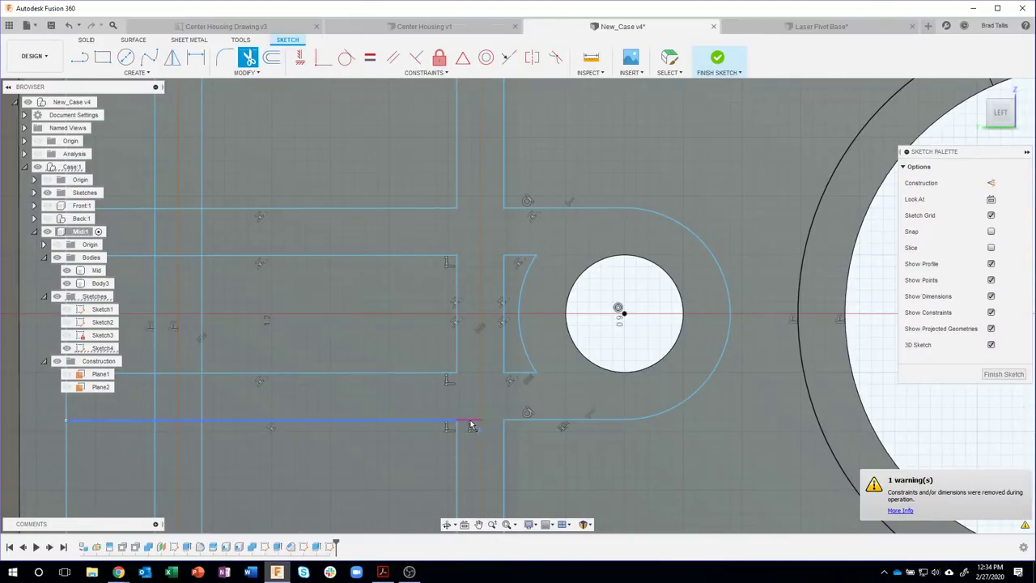
click(473, 422)
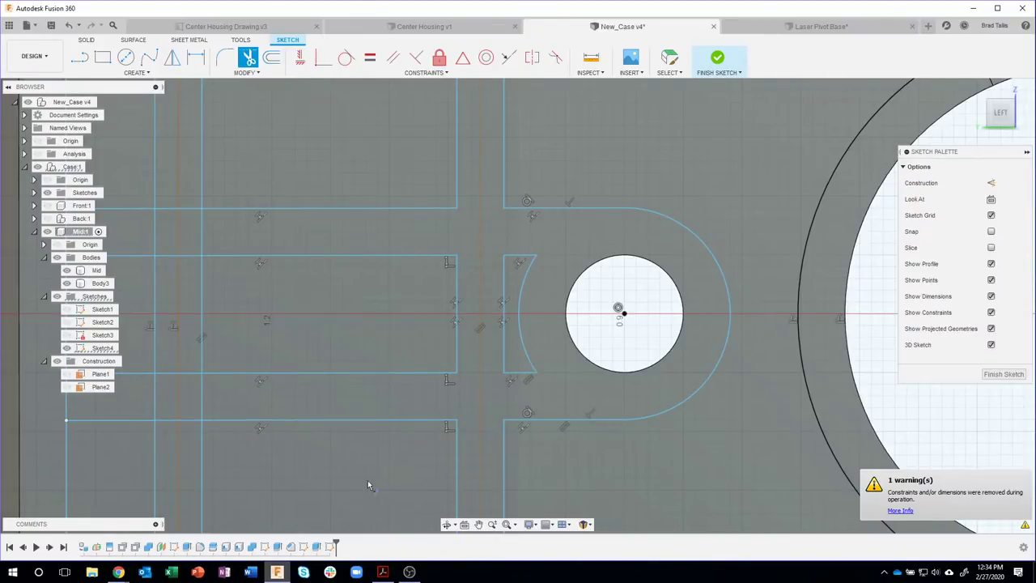
- Trim the crossing segments where the left vertical rib meets the lower arm of the horizontal rib
middle_drag(367, 484, 518, 462)
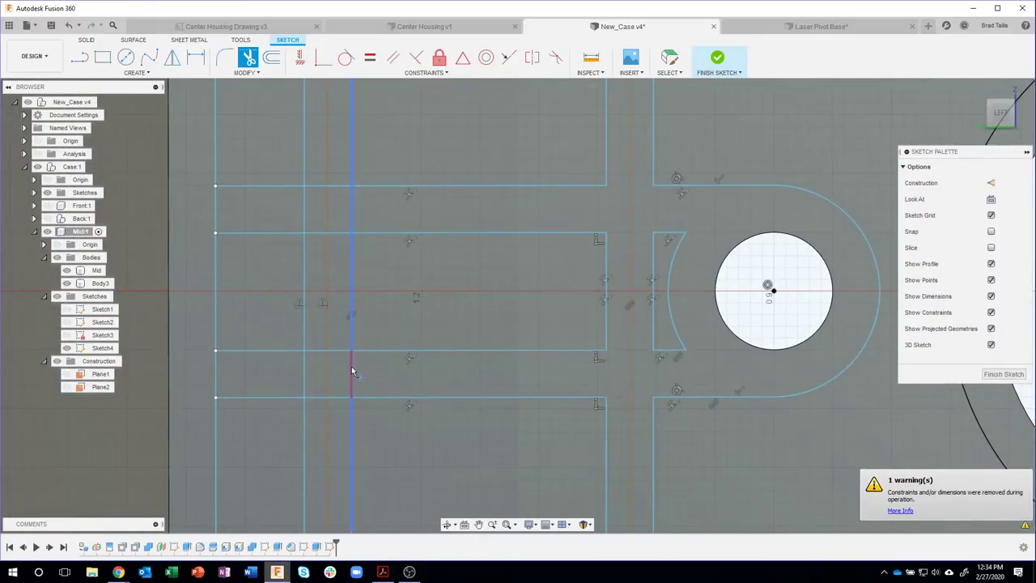
click(317, 372)
click(308, 362)
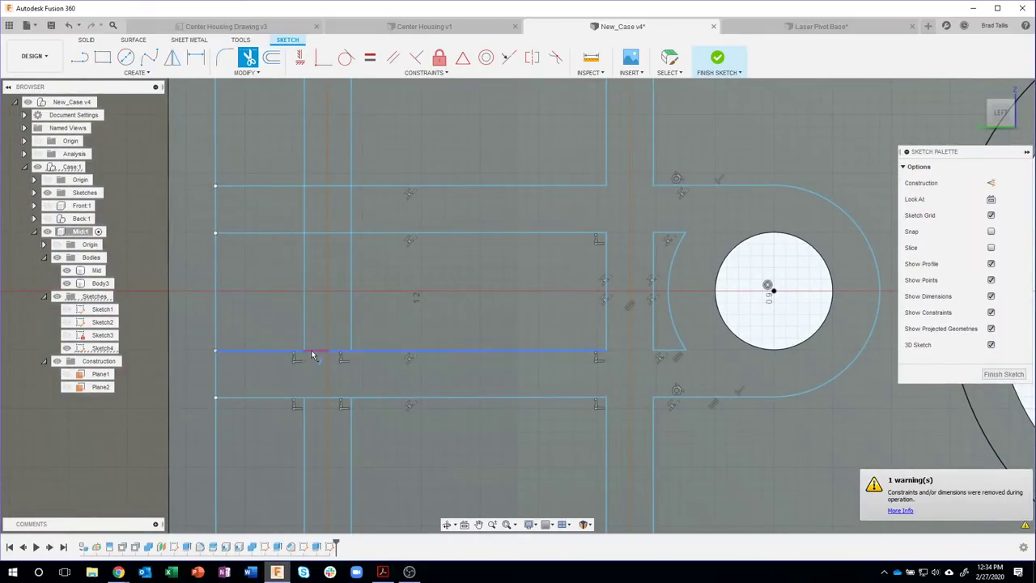
click(341, 379)
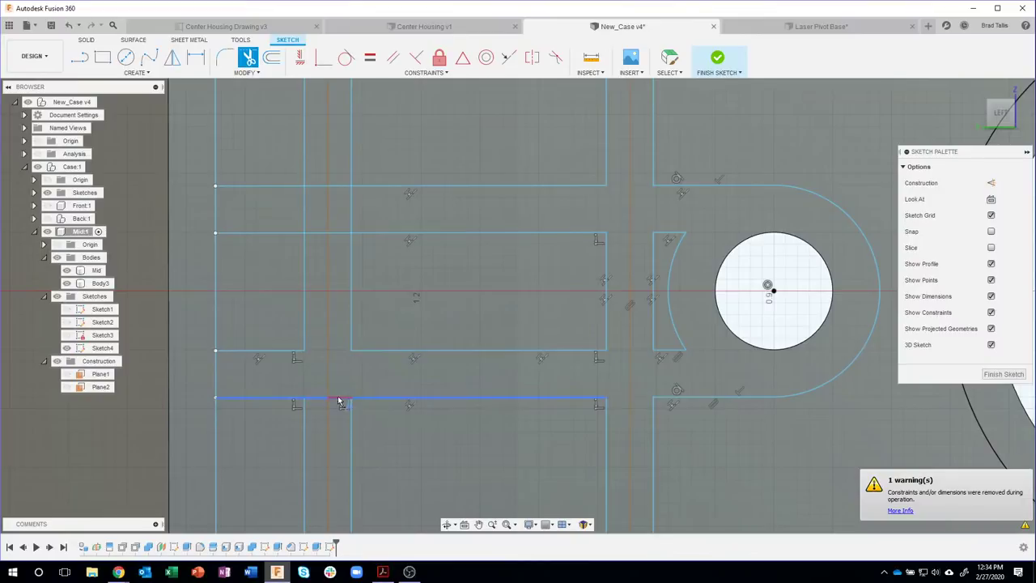
click(340, 399)
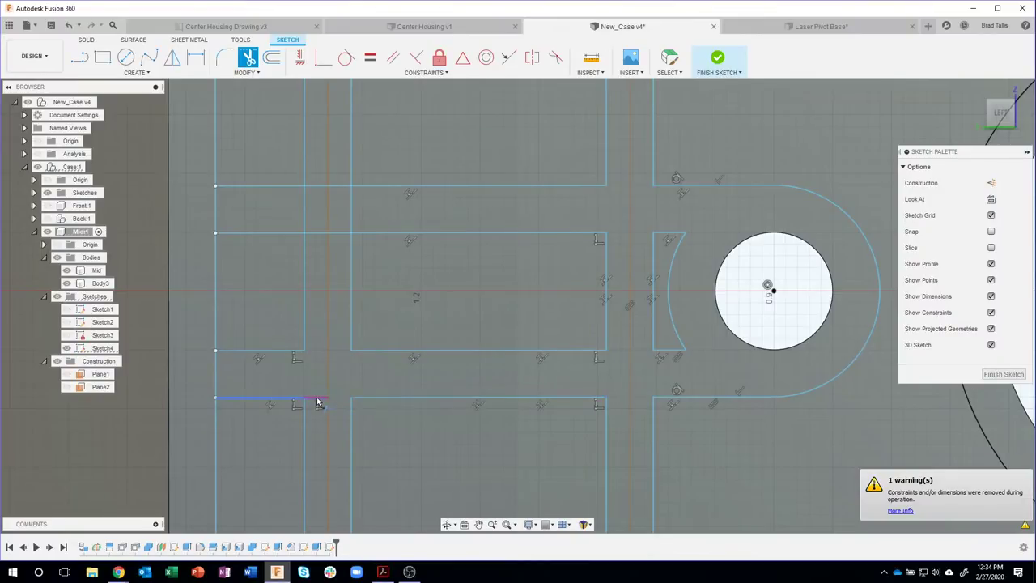
- Trim the segments where the upper arm of the horizontal rib crosses the left vertical rib and joins the left wall line
click(319, 191)
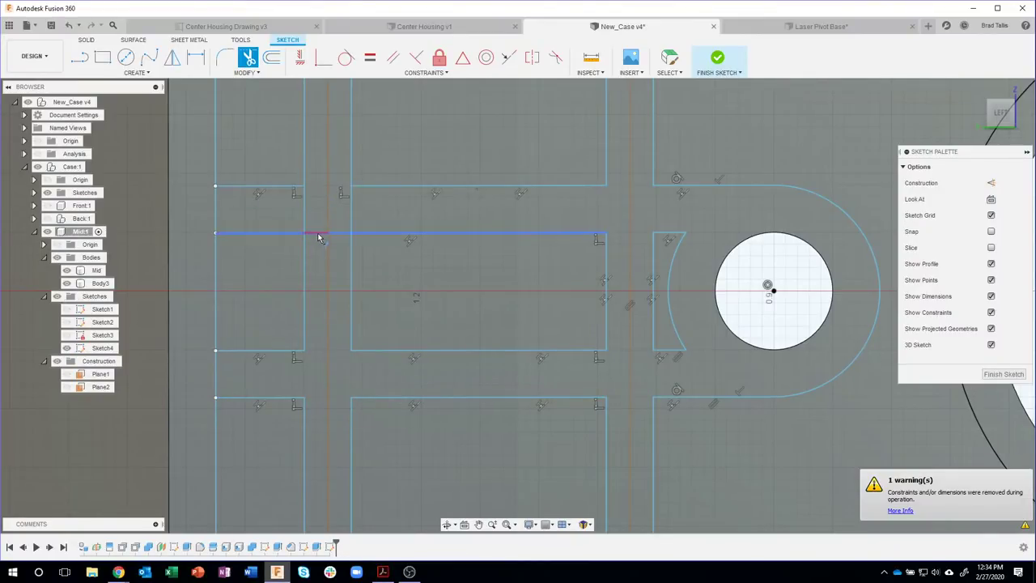
click(348, 222)
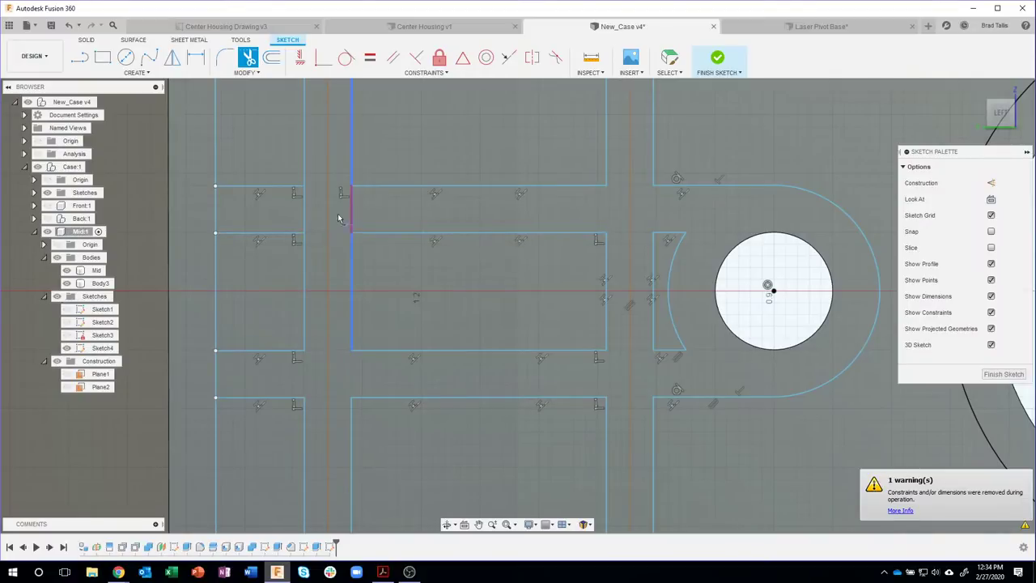
click(339, 218)
click(272, 217)
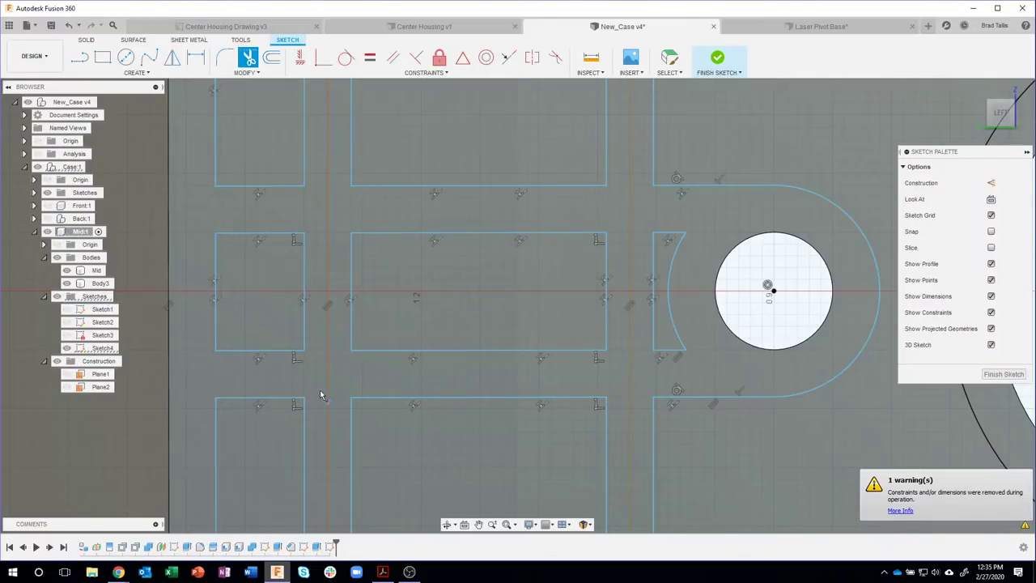
- Trim the lower wall line between the paired lines of both vertical ribs
scroll(320, 390, down, 5)
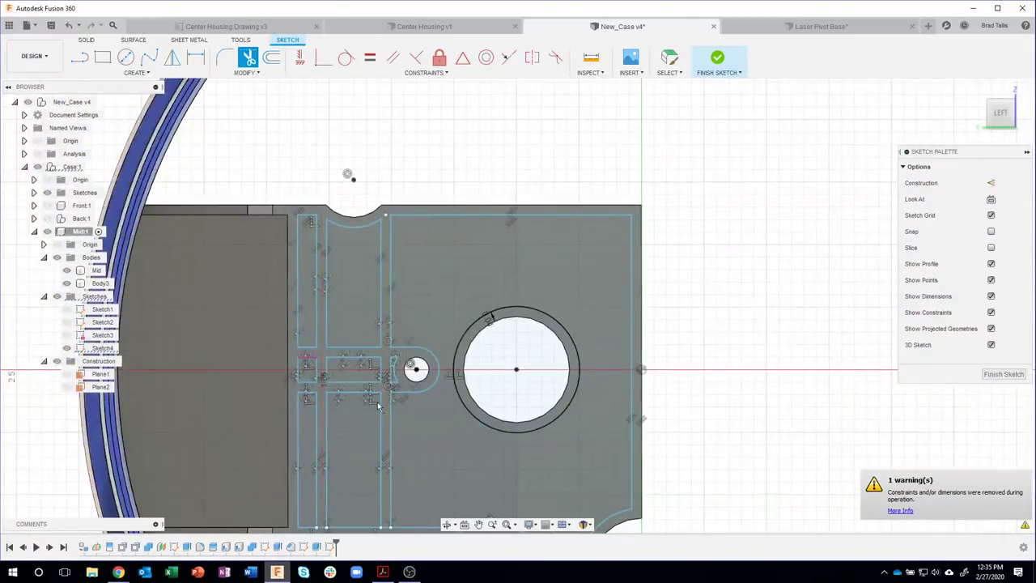
middle_drag(343, 523, 366, 414)
scroll(364, 392, up, 4)
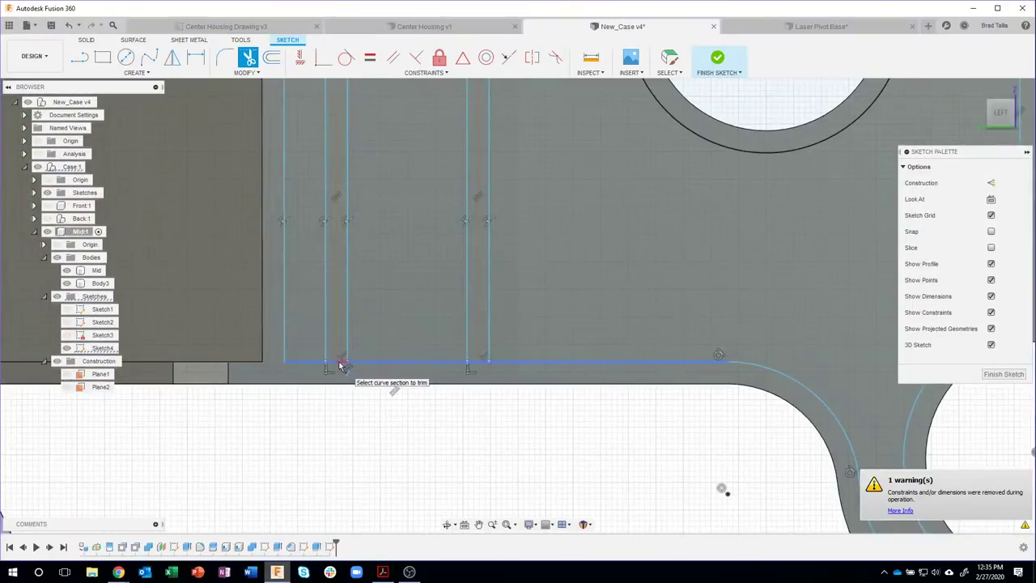
click(332, 366)
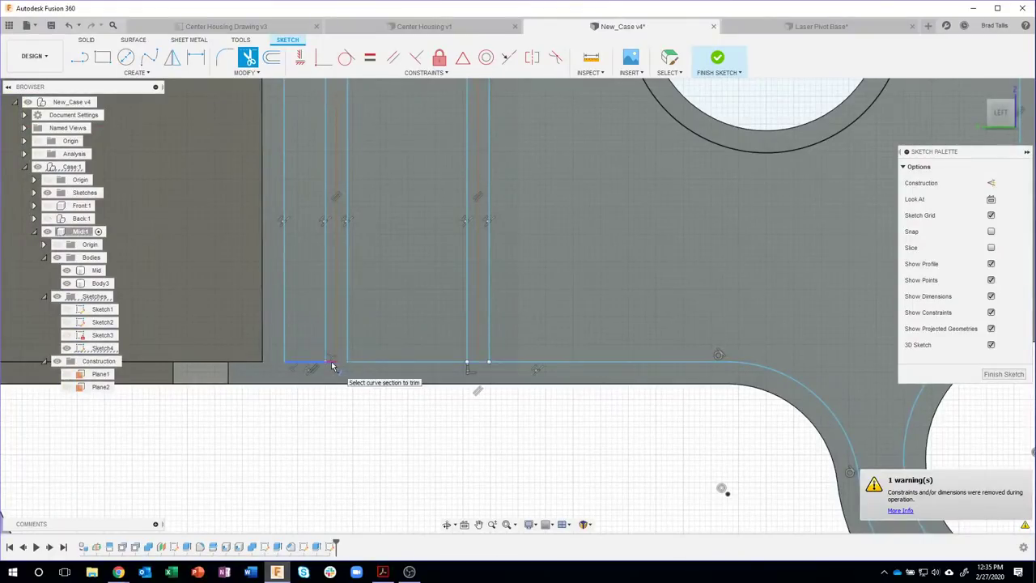
scroll(485, 366, up, 3)
click(485, 360)
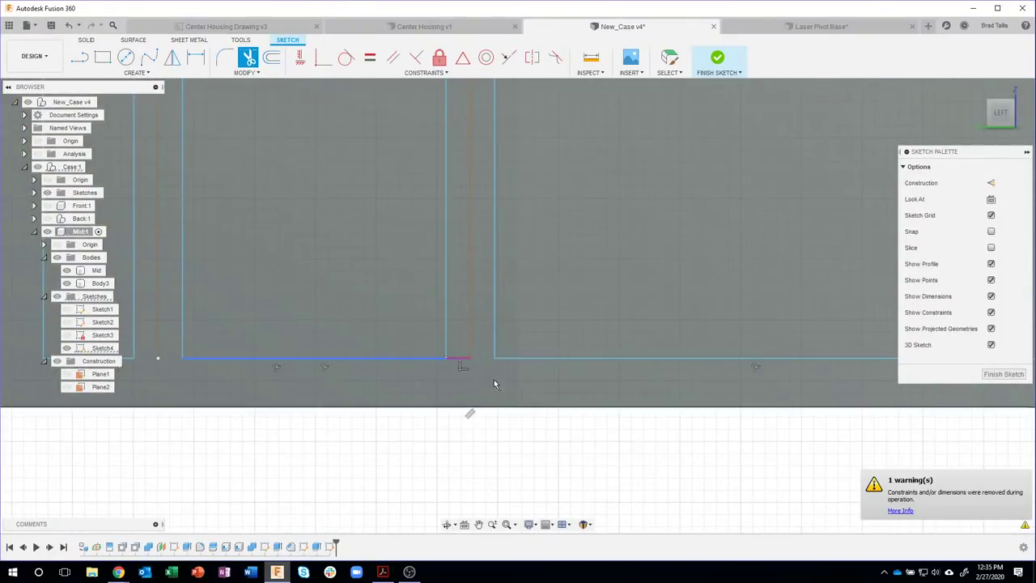
- Trim away the vertical wall line that runs alongside the bracket's straight centre edge, opposite the ribs
scroll(509, 381, down, 6)
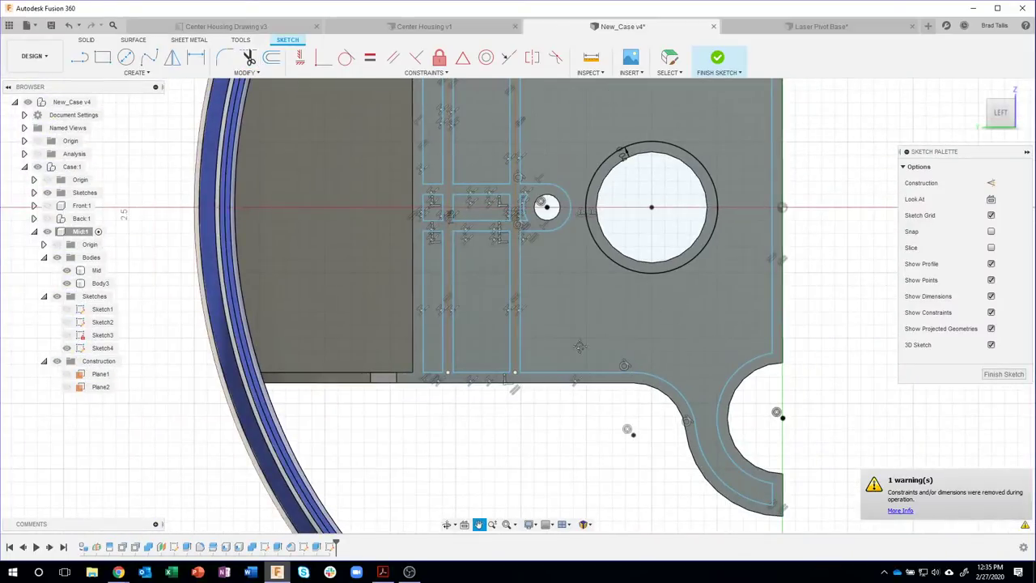
middle_drag(579, 346, 544, 372)
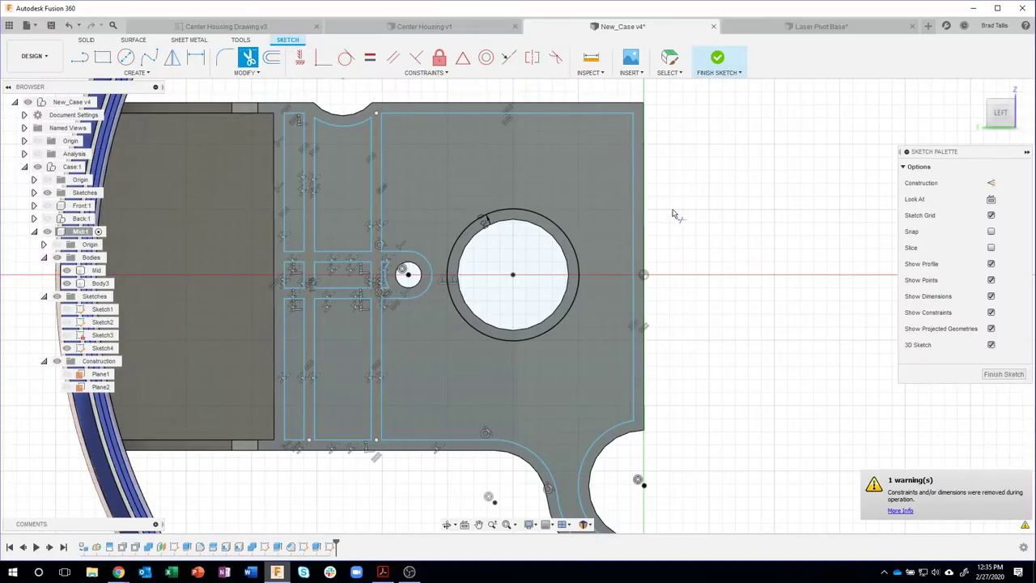
click(632, 295)
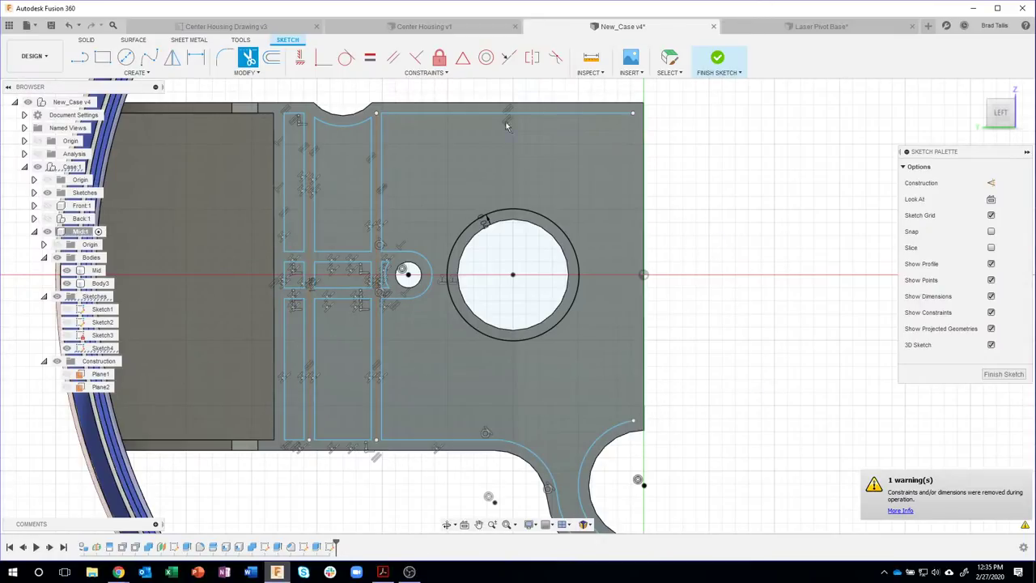
- Extend the upper wall line and the lower arc to the bracket's straight centre edge and finish the sketch
click(247, 72)
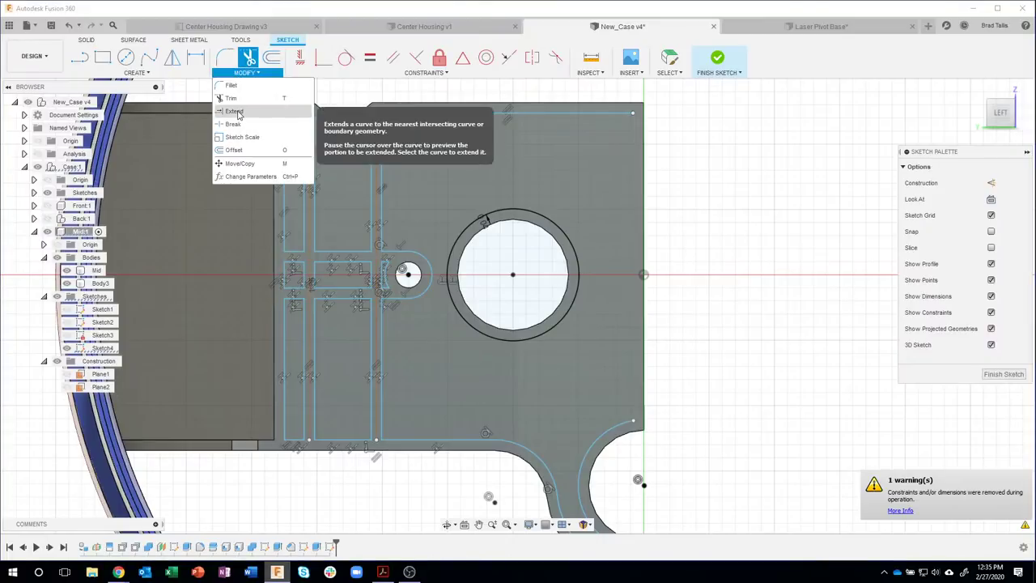
click(238, 114)
click(247, 72)
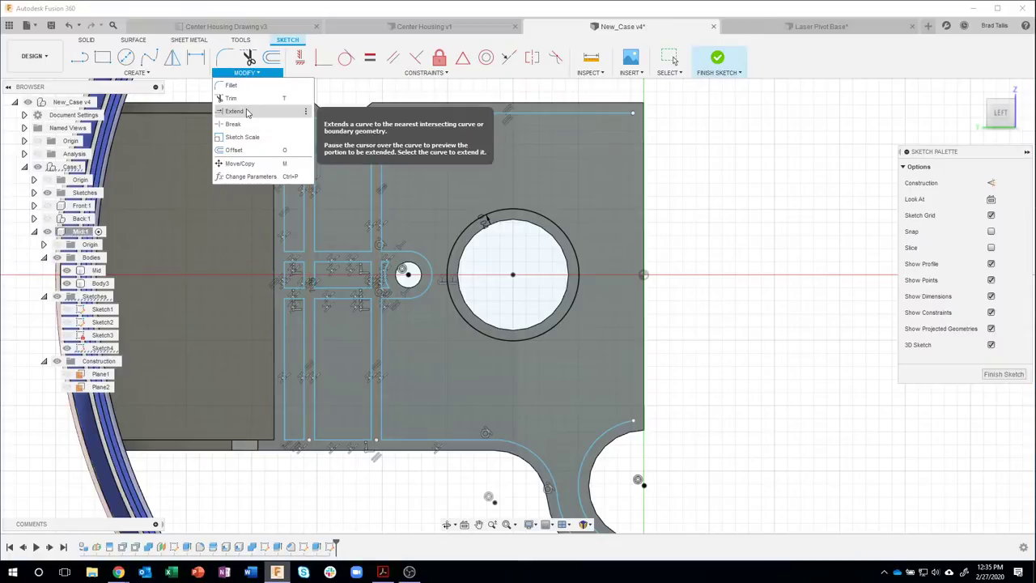
click(247, 111)
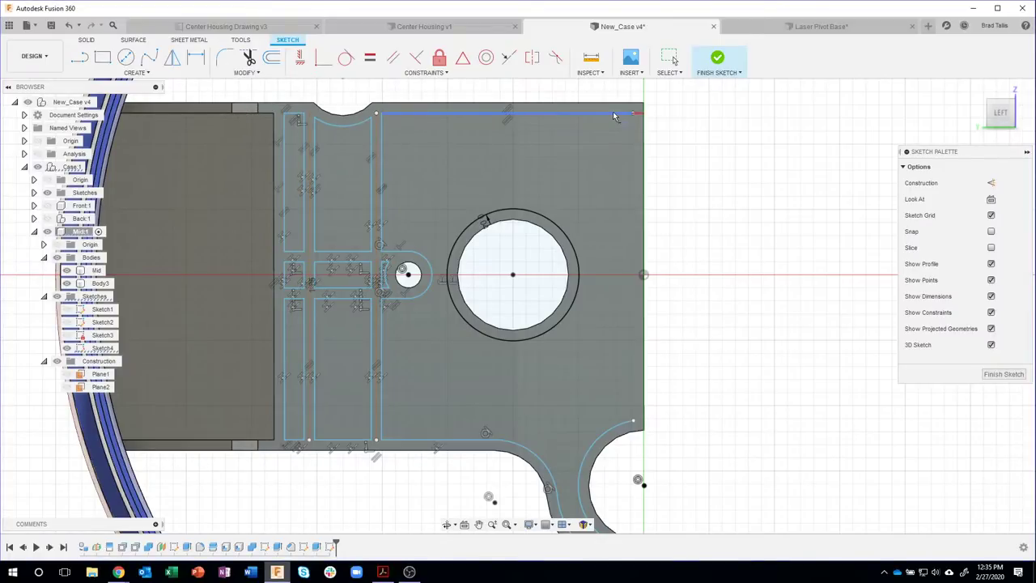
scroll(614, 120, up, 3)
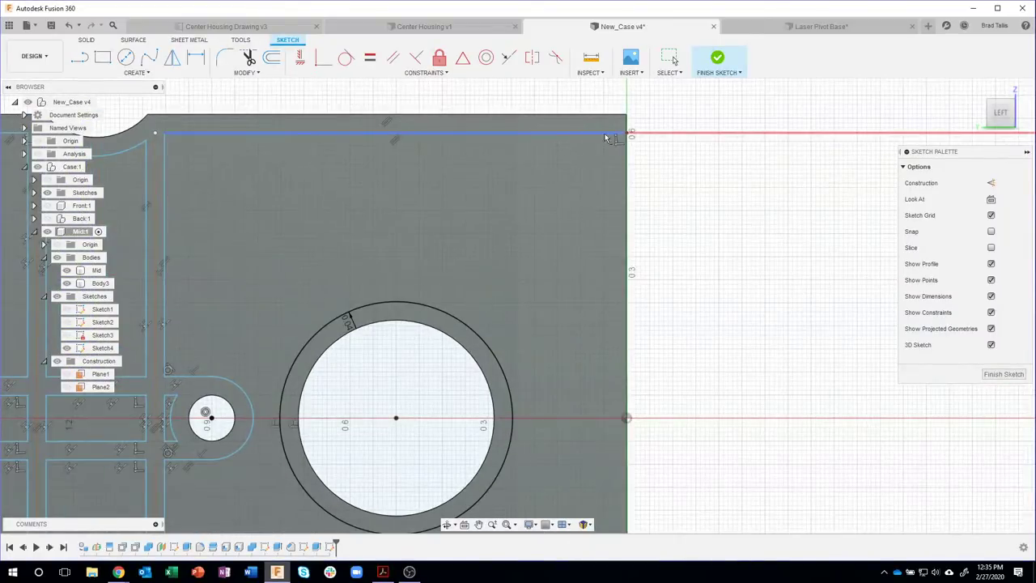
middle_drag(709, 379, 720, 194)
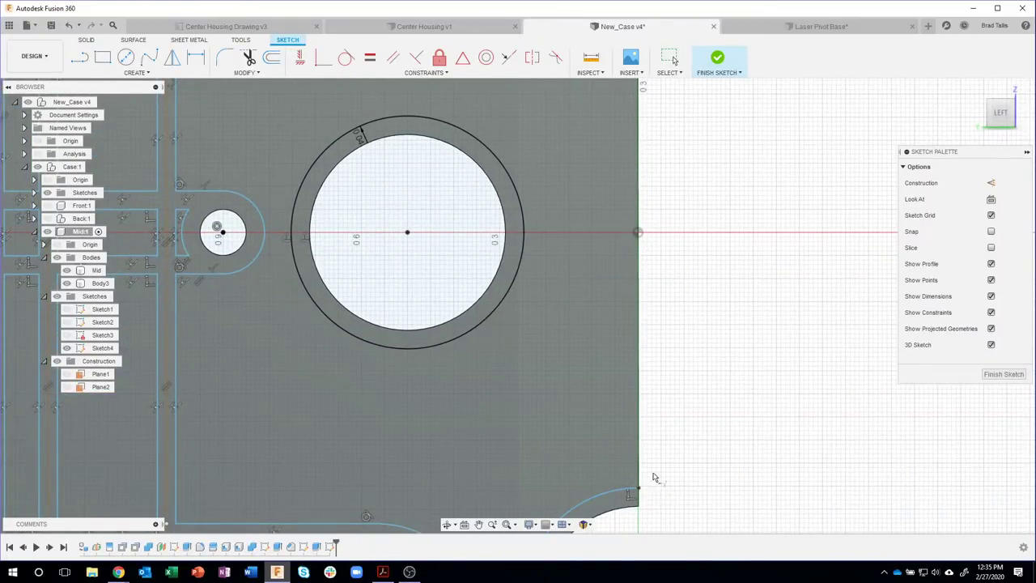
scroll(688, 405, down, 4)
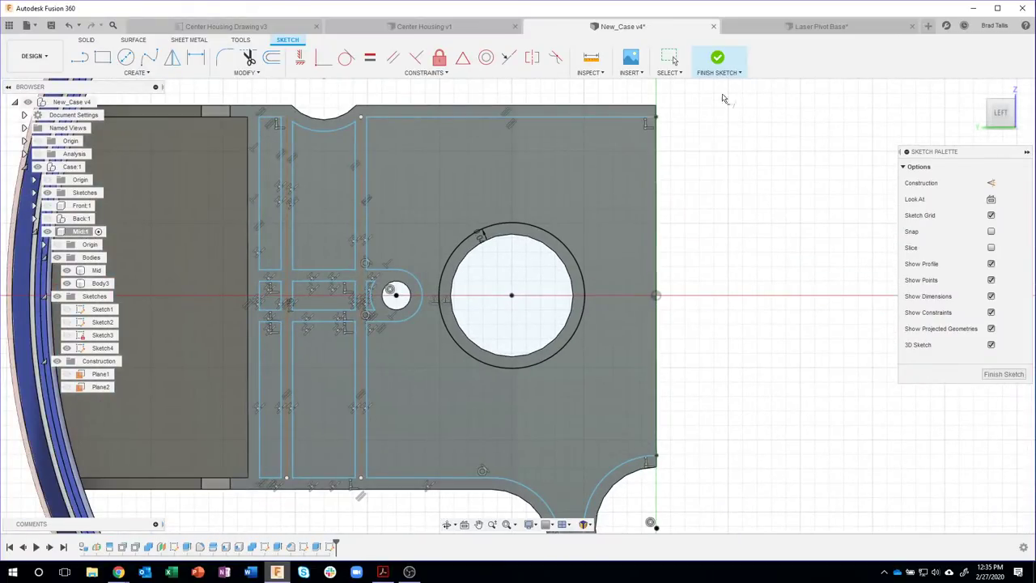
click(719, 60)
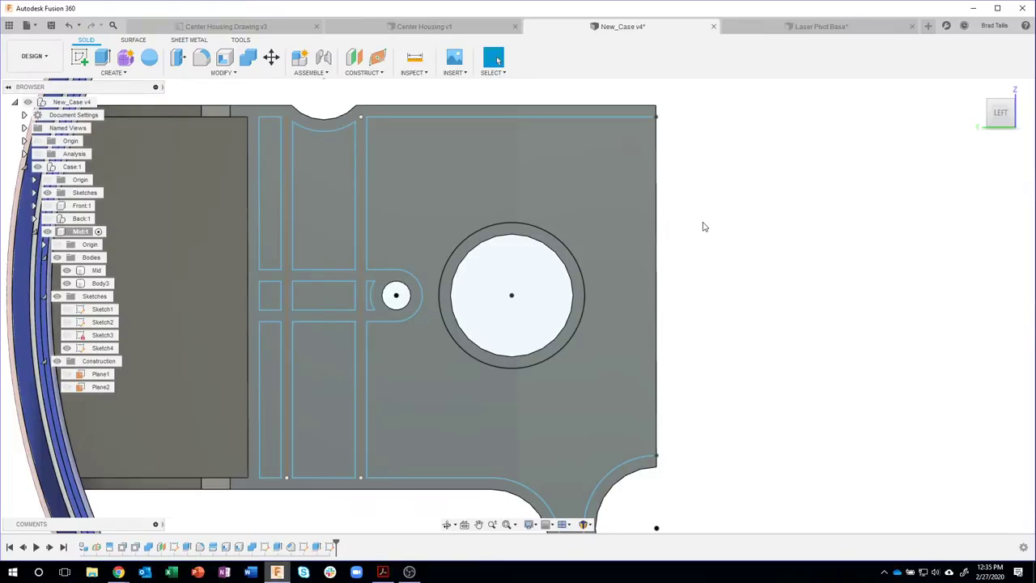
- Extrude the connected wall and rib profile plus the ring around the large hole 0.08 in, joined to the bracket
scroll(741, 223, down, 2)
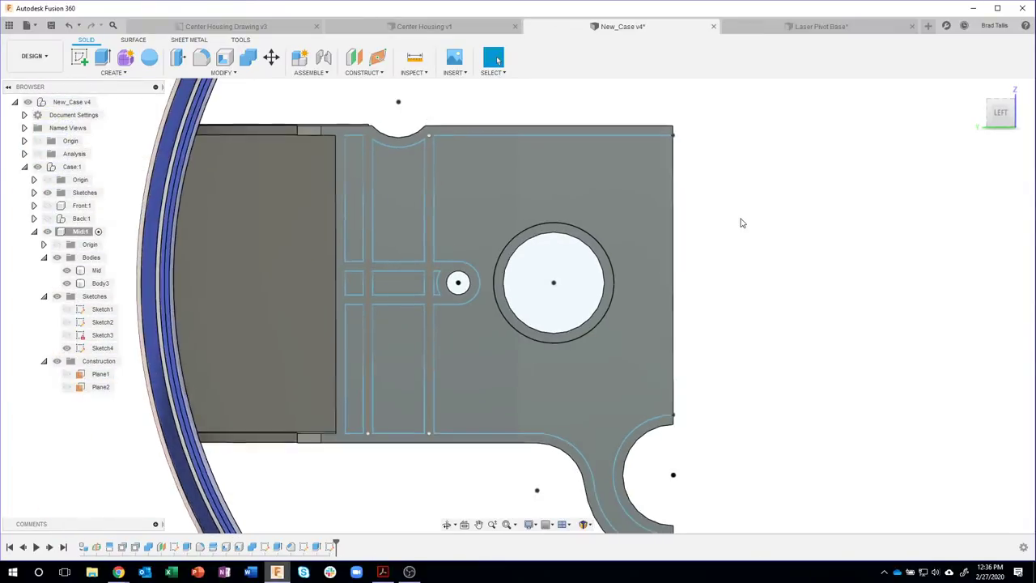
shift+middle_drag(741, 223, 586, 156)
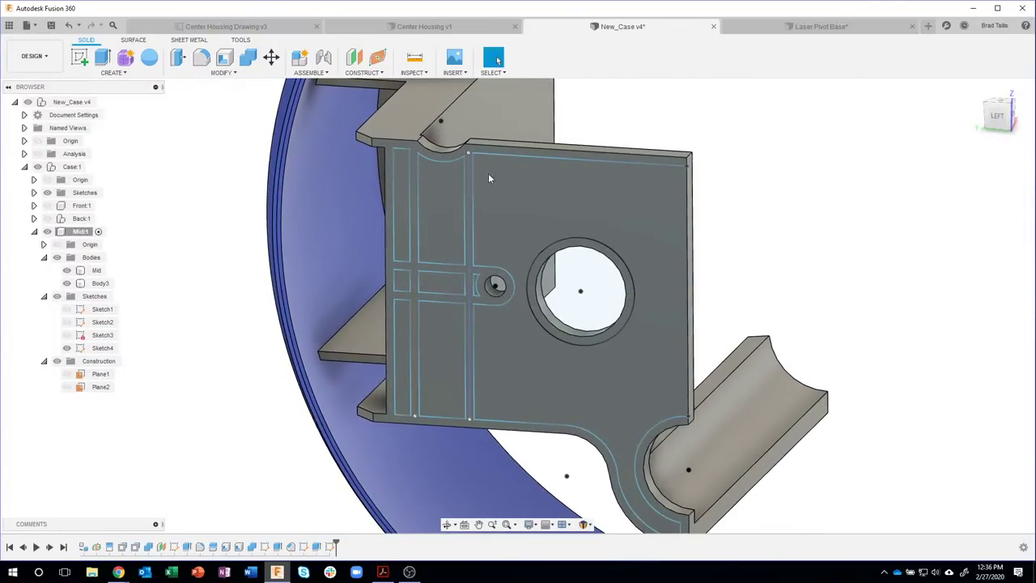
scroll(489, 178, up, 3)
click(502, 154)
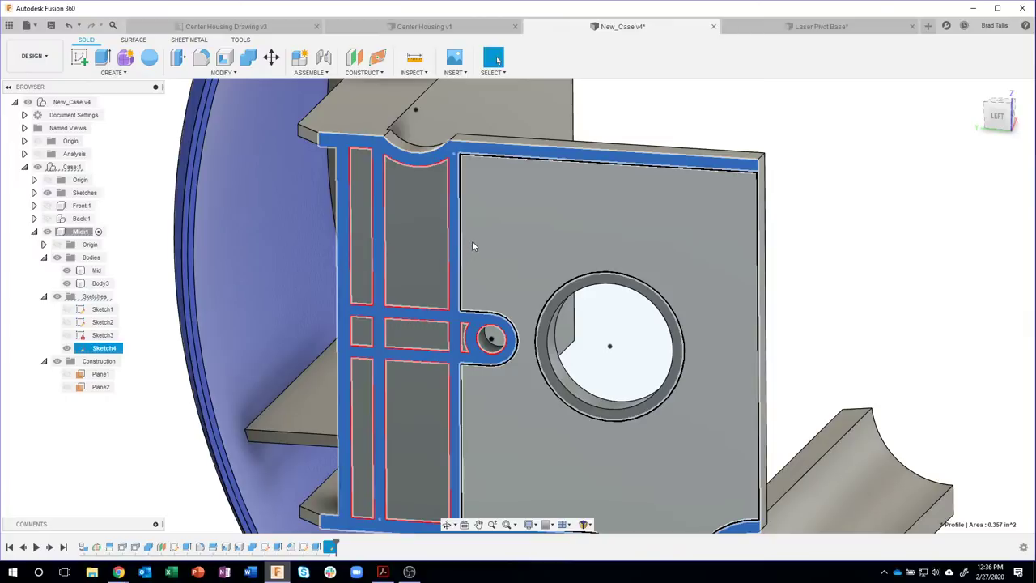
scroll(472, 240, down, 3)
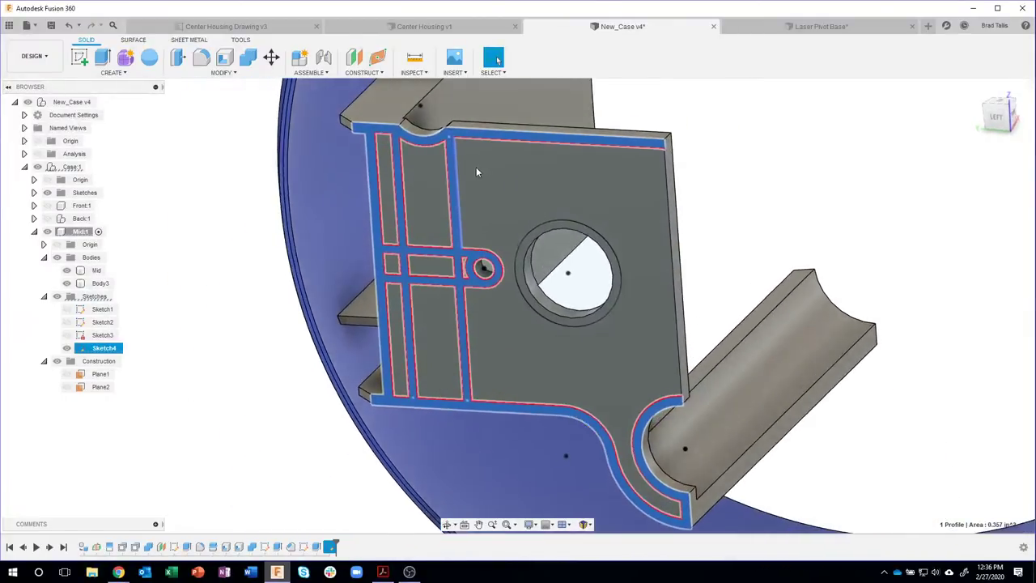
shift+middle_drag(476, 167, 454, 165)
scroll(440, 167, up, 3)
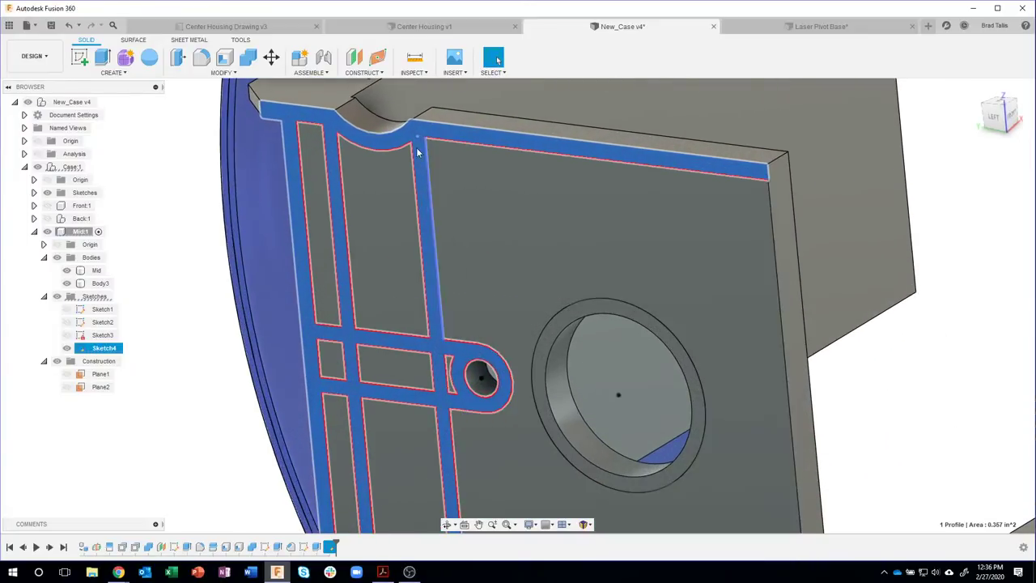
right_click(392, 144)
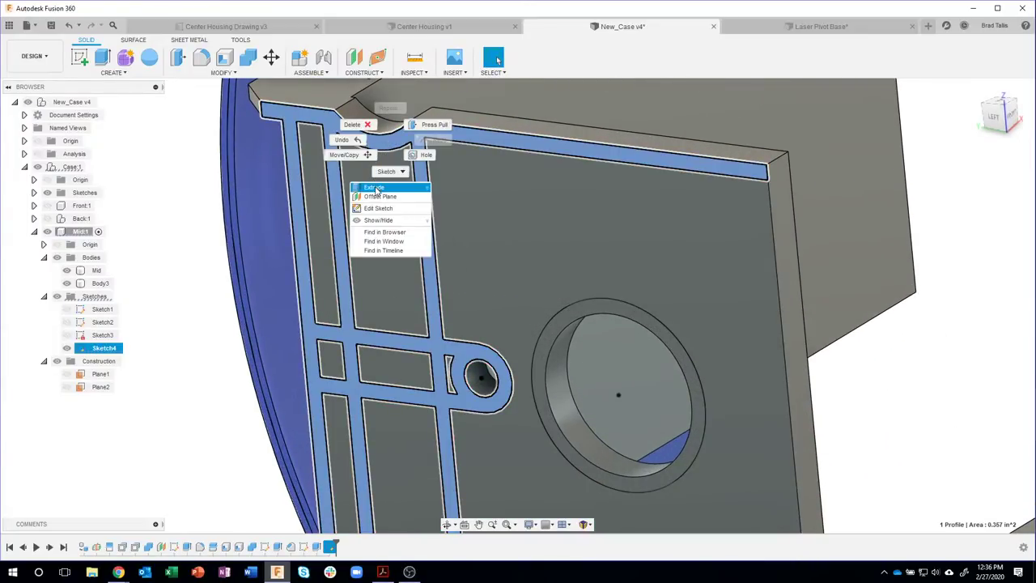
click(377, 186)
shift+middle_drag(605, 183, 468, 222)
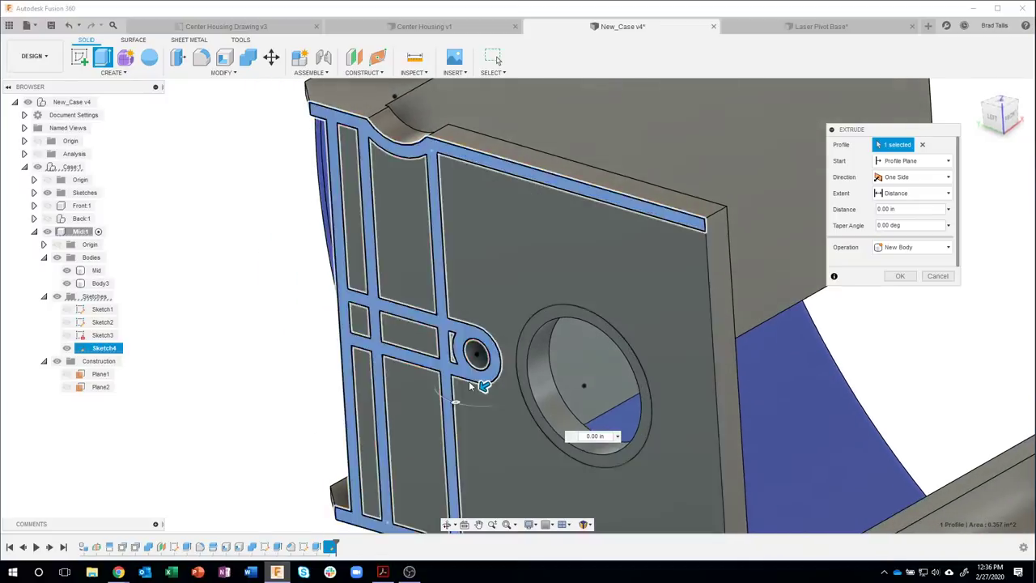
drag(483, 388, 482, 387)
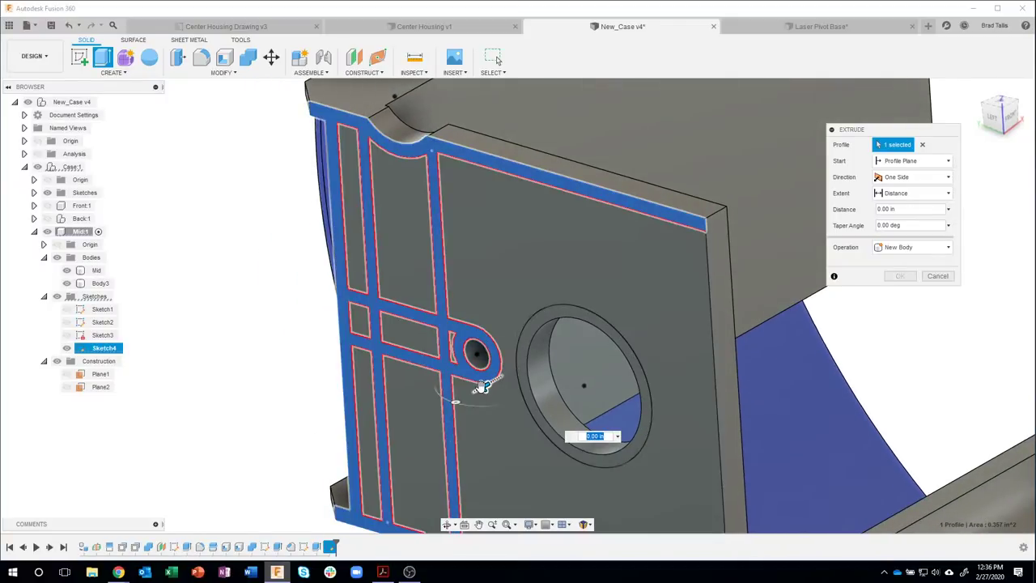
click(531, 334)
click(494, 354)
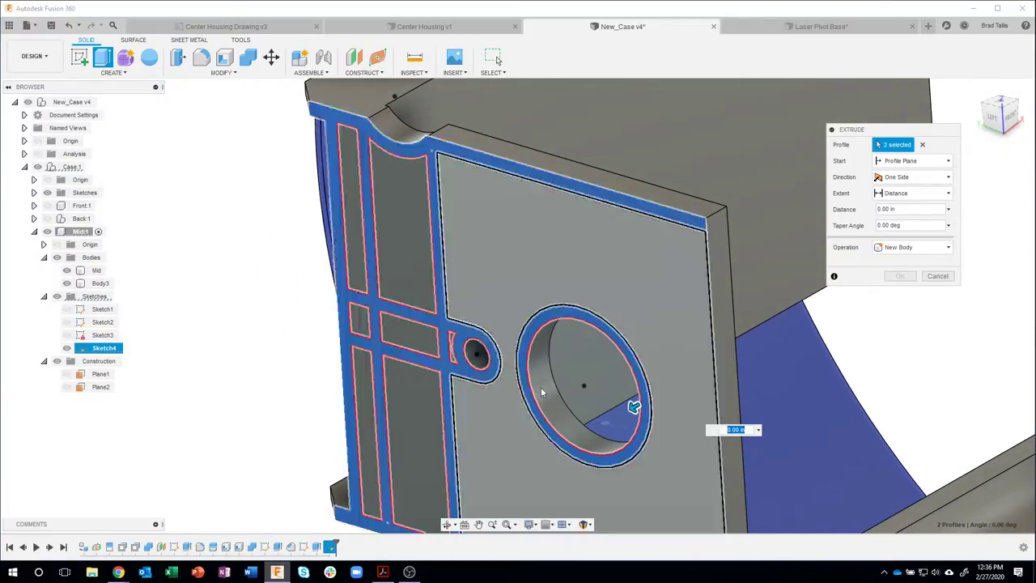
drag(633, 407, 620, 416)
drag(926, 209, 871, 204)
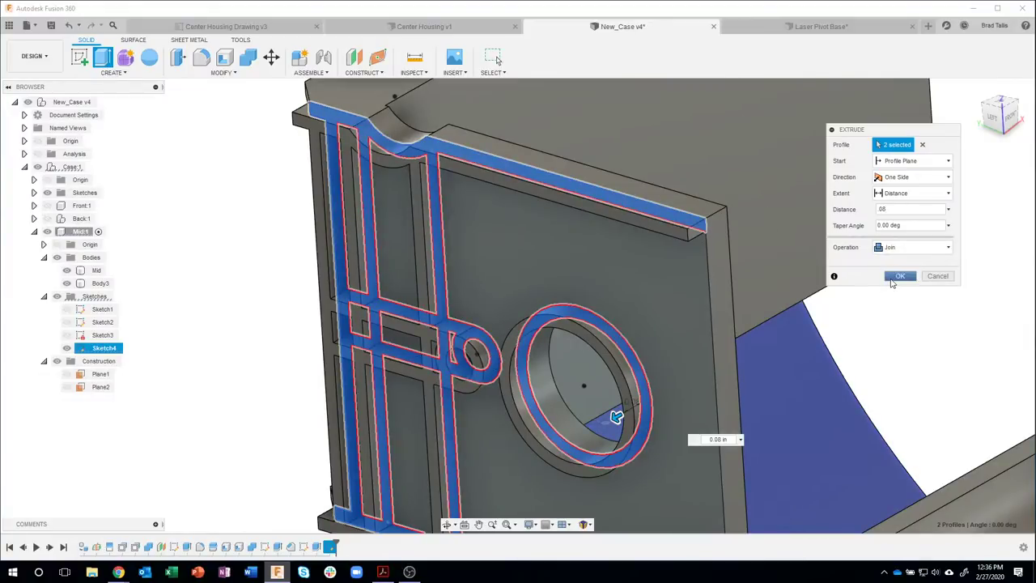
click(899, 276)
- Examine the raised walls, ribs and lower curved arm of the bracket from several angles
scroll(907, 333, down, 3)
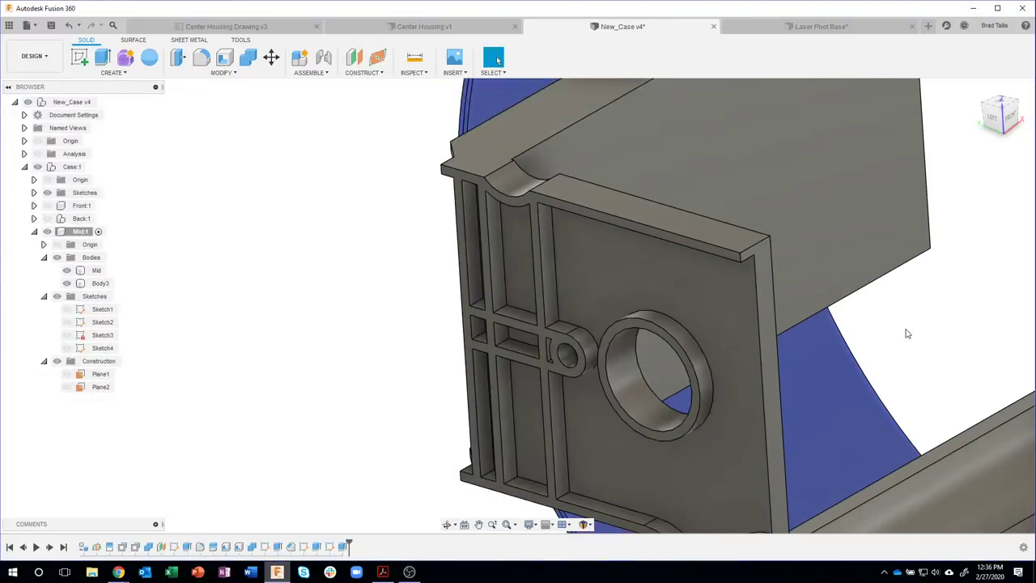
middle_drag(393, 421, 755, 380)
scroll(357, 384, down, 2)
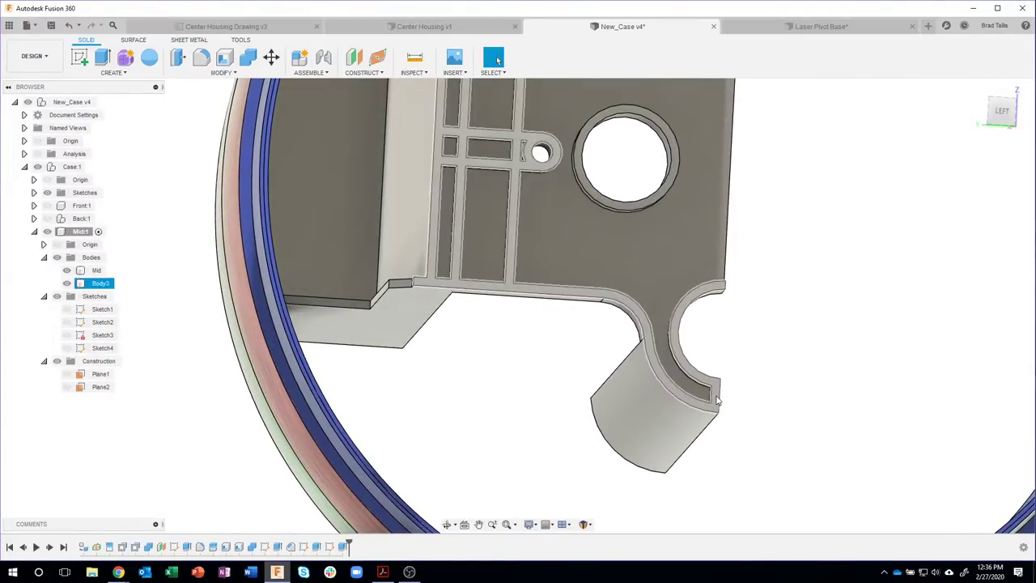
shift+middle_drag(720, 401, 657, 413)
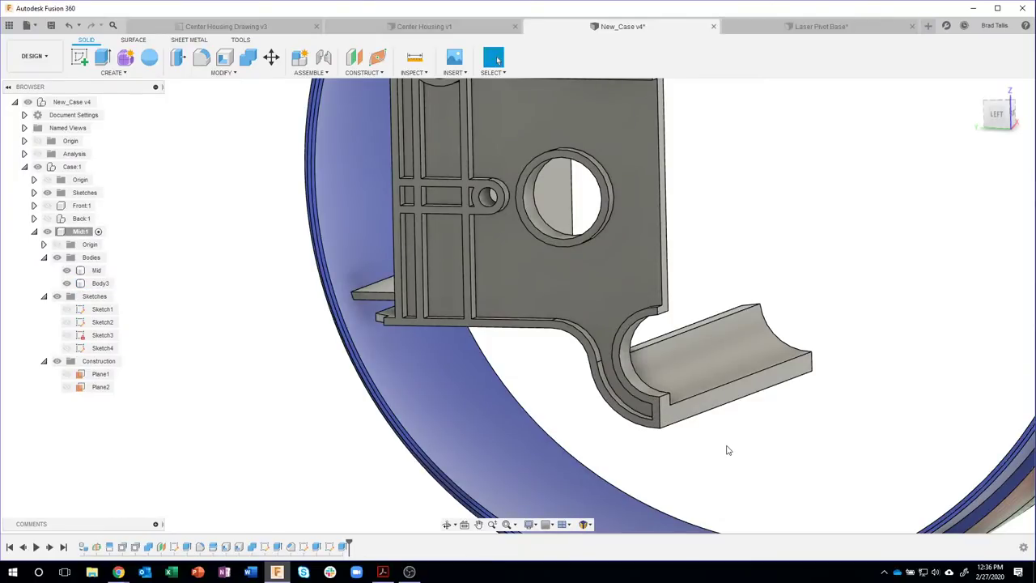
shift+middle_drag(727, 450, 781, 304)
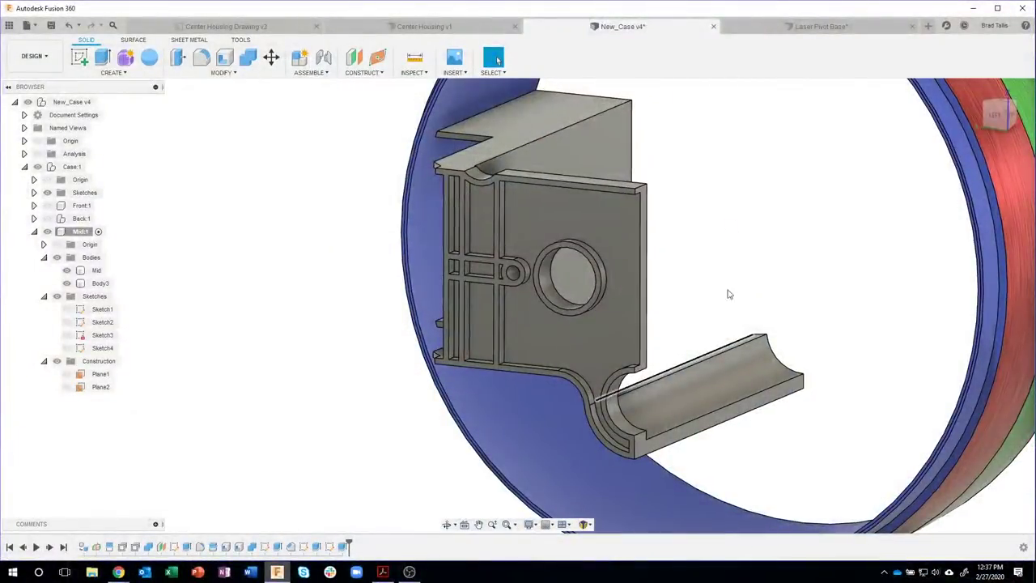
shift+middle_drag(728, 290, 731, 270)
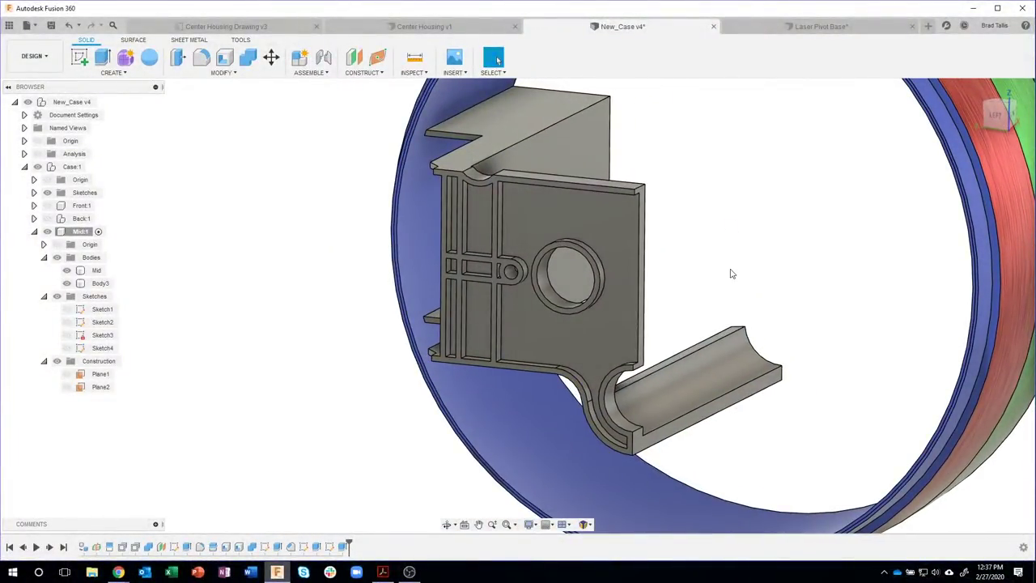
shift+middle_drag(705, 208, 433, 388)
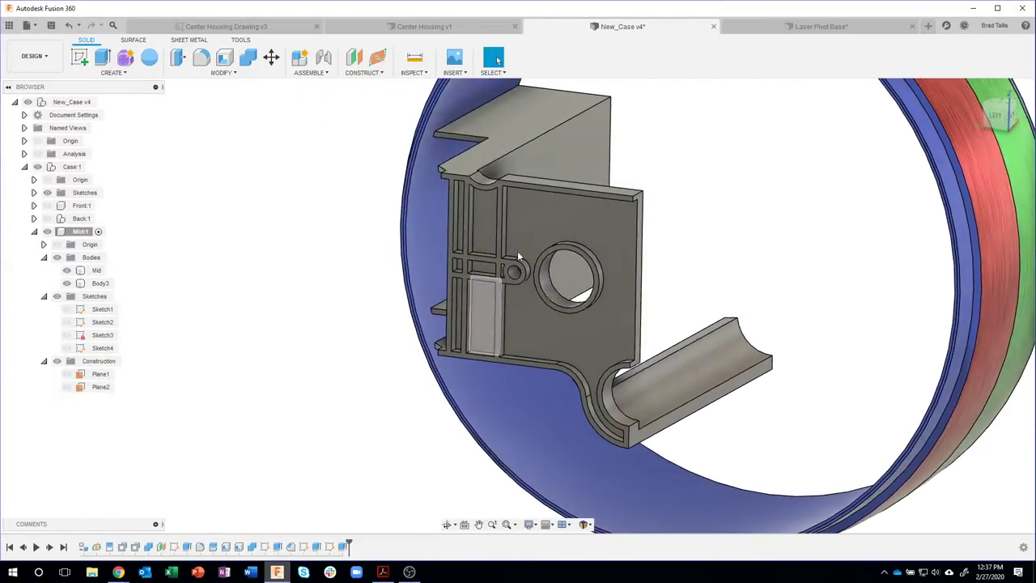
click(428, 264)
click(306, 511)
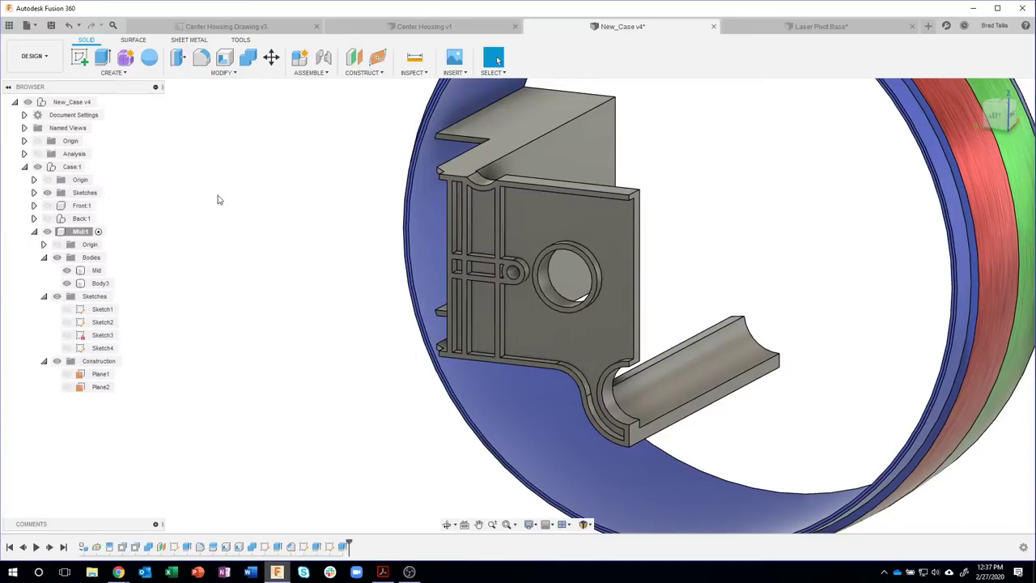
- Mirror the bracket body across its flat vertical end face at the centre of the ring
click(121, 72)
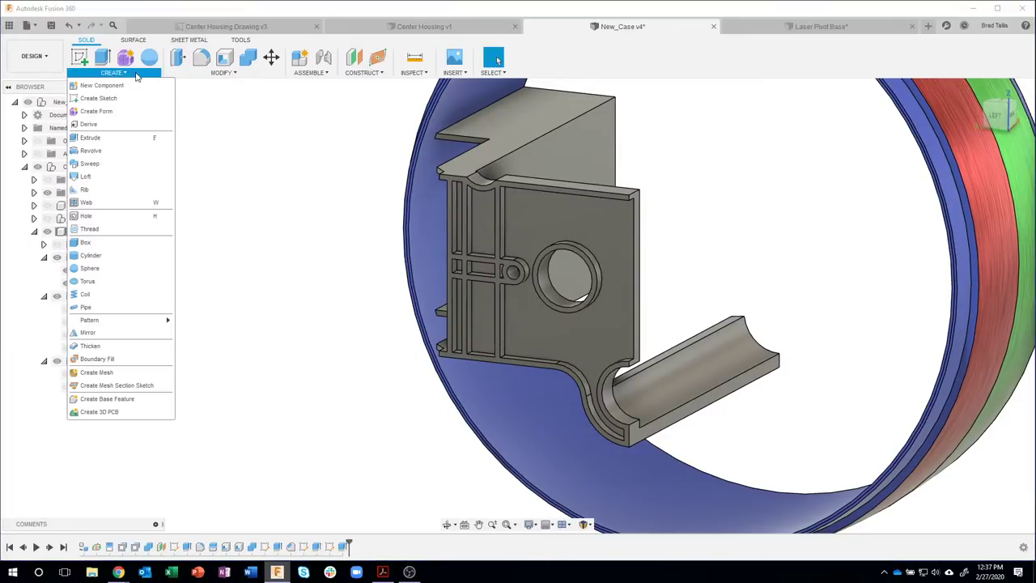
click(109, 332)
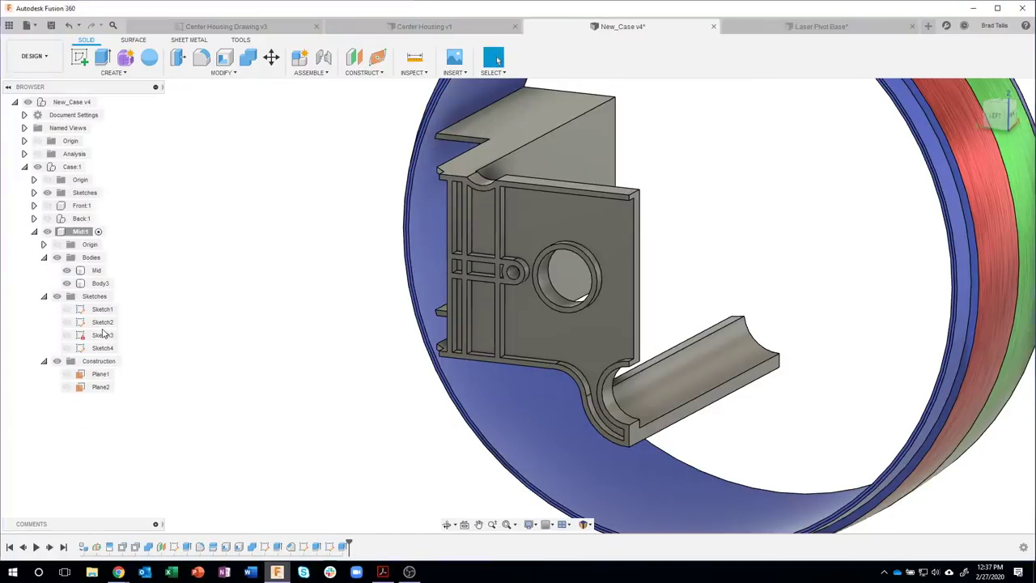
drag(863, 133, 789, 155)
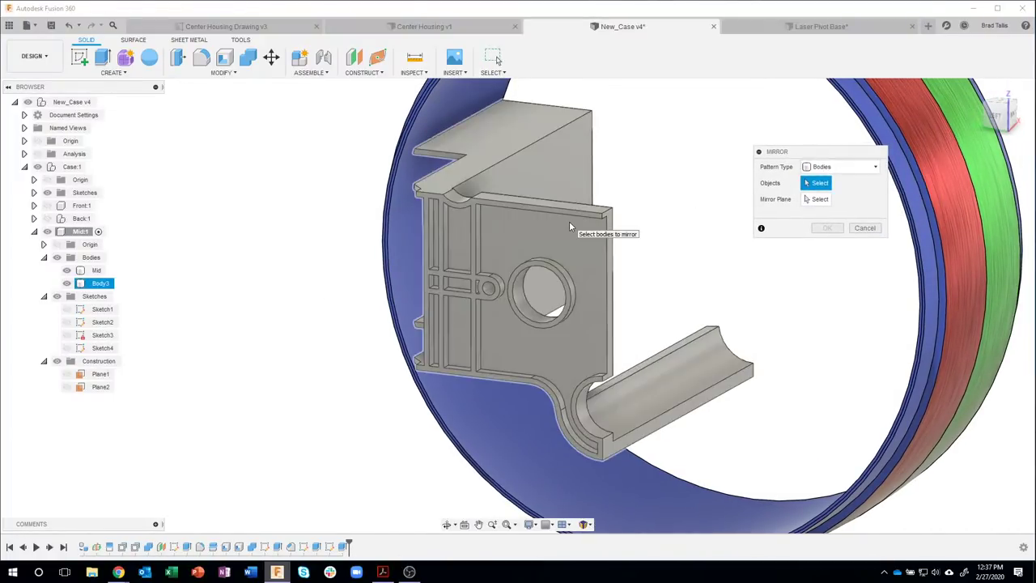
click(569, 221)
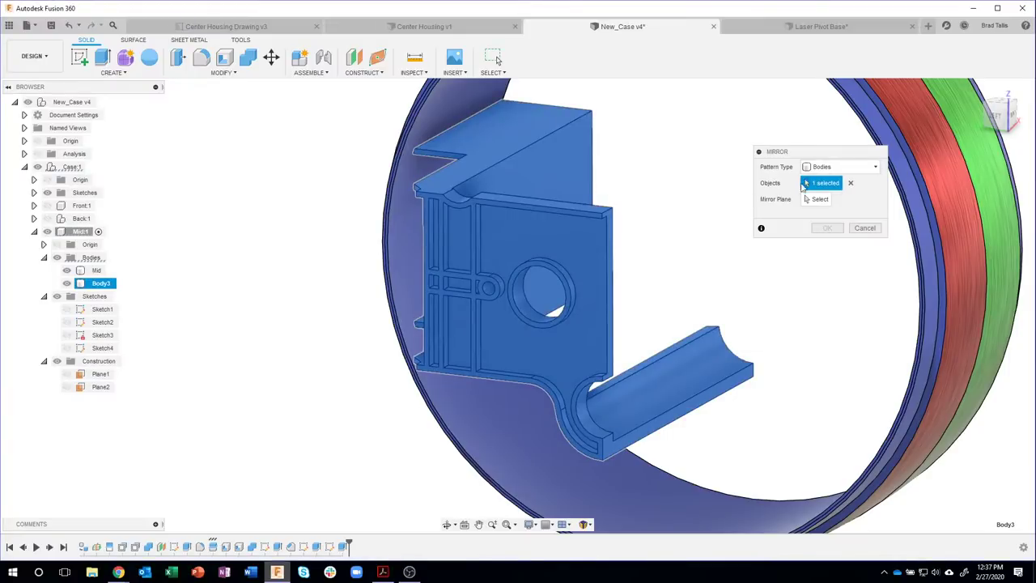
click(808, 200)
shift+middle_drag(706, 254, 651, 266)
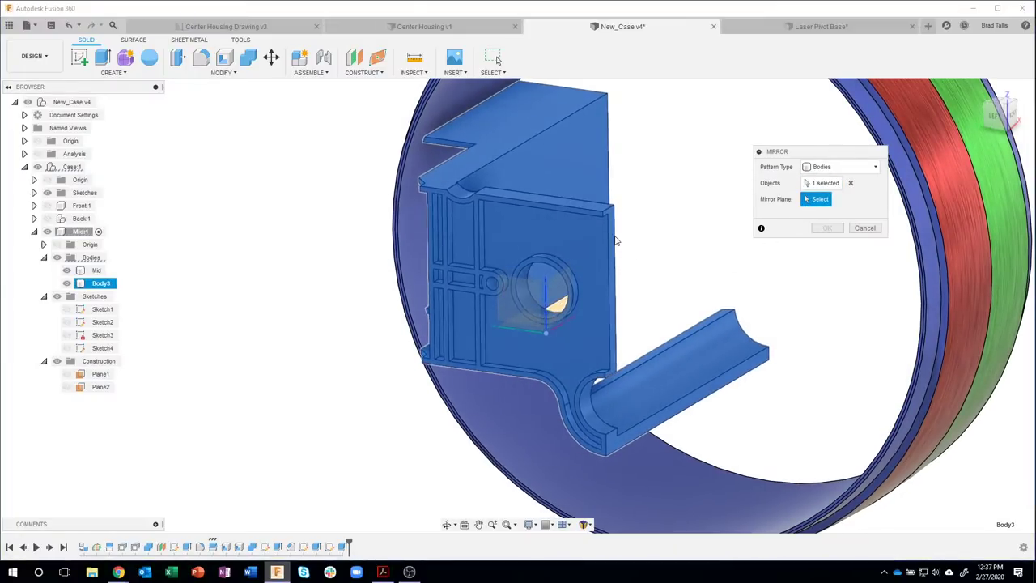
click(613, 240)
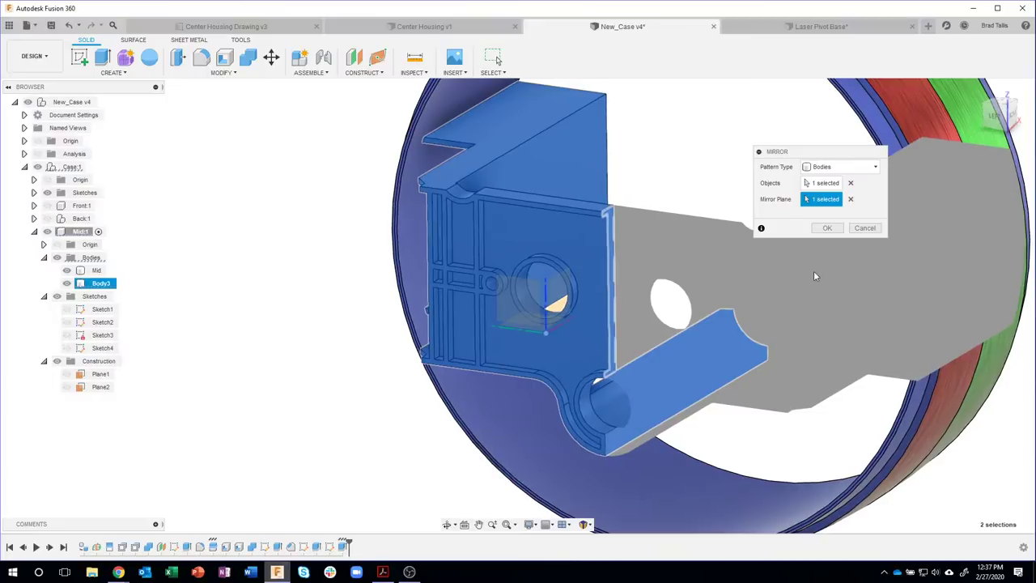
click(823, 228)
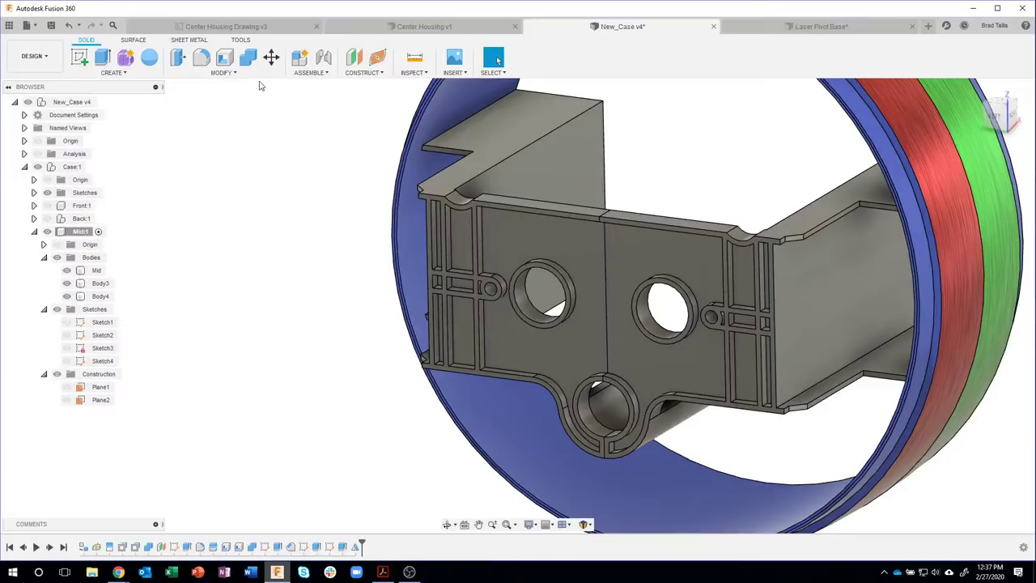
- Combine the original bracket half with its mirrored half using the Join operation
click(247, 57)
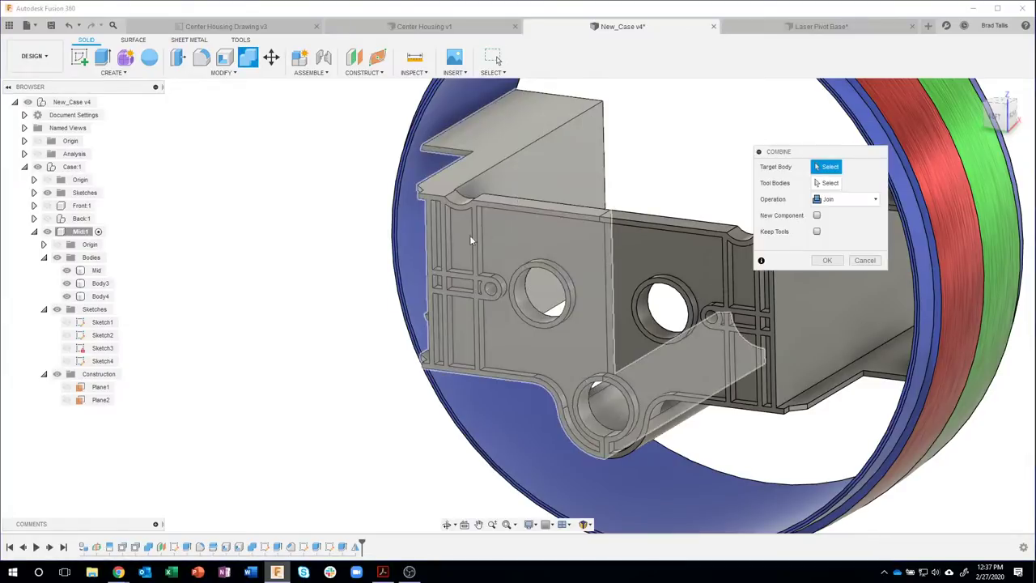
click(544, 222)
click(666, 243)
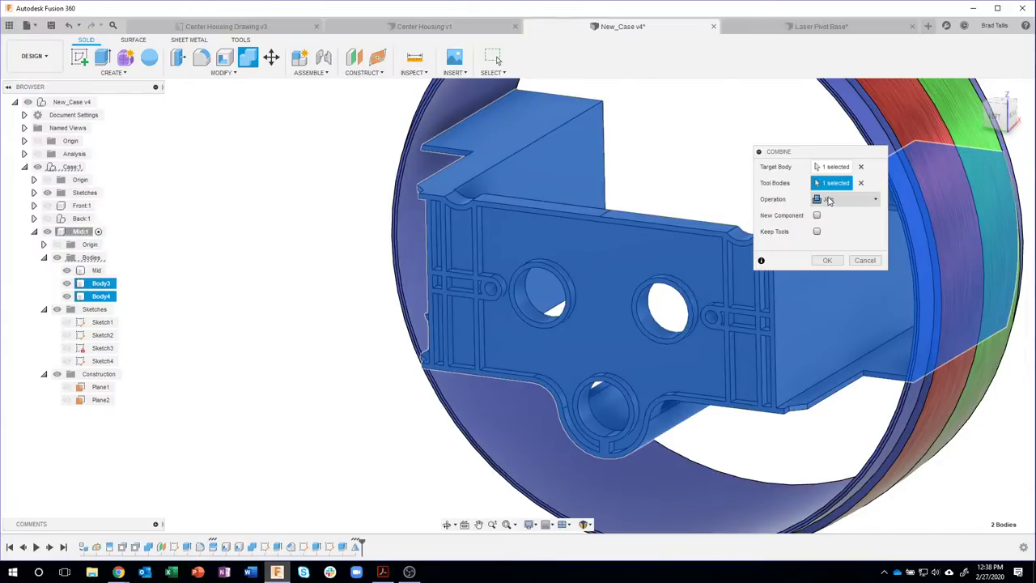
click(827, 260)
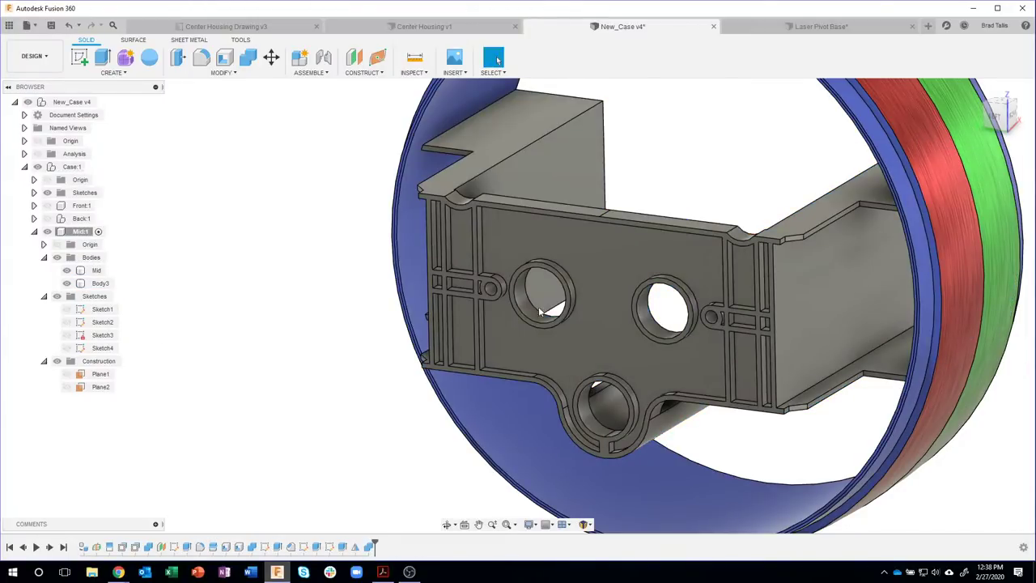
- Examine the joined bracket from several angles, especially the wall and rib area below the lower centre hole
shift+middle_drag(717, 146, 645, 399)
shift+middle_drag(672, 421, 615, 205)
scroll(615, 205, up, 1)
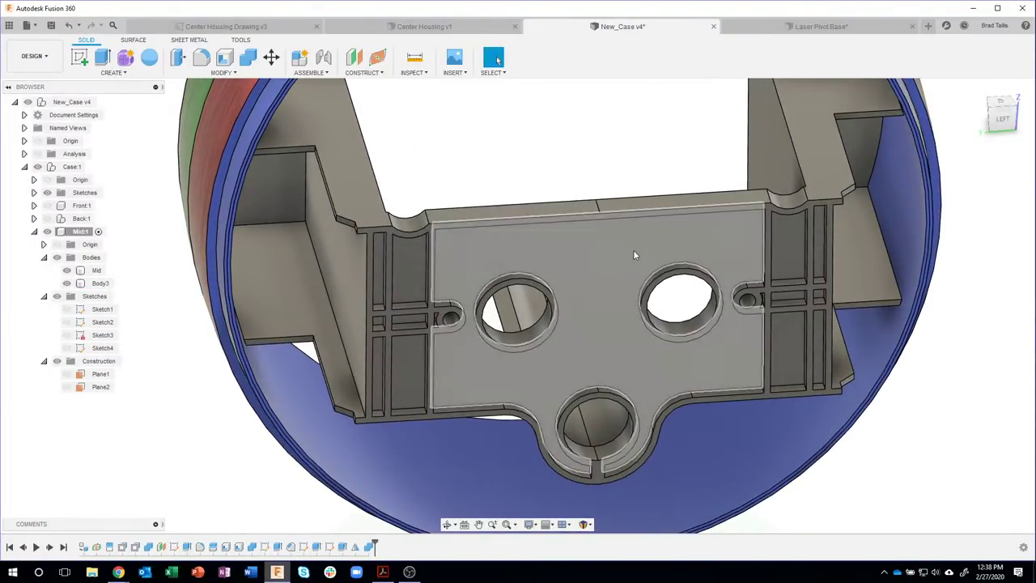
shift+middle_drag(635, 251, 586, 380)
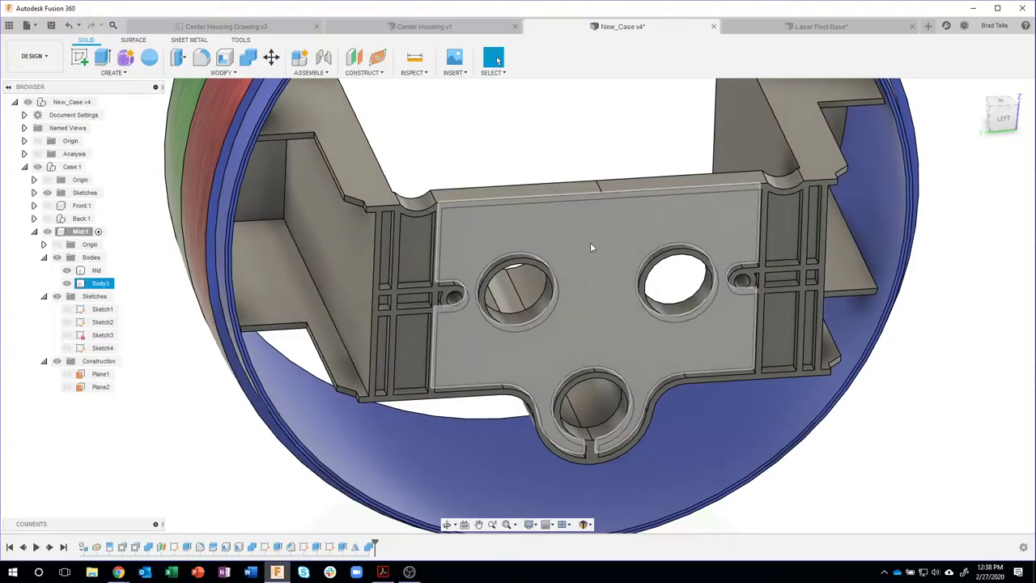
click(590, 242)
shift+middle_drag(569, 256, 910, 427)
click(910, 429)
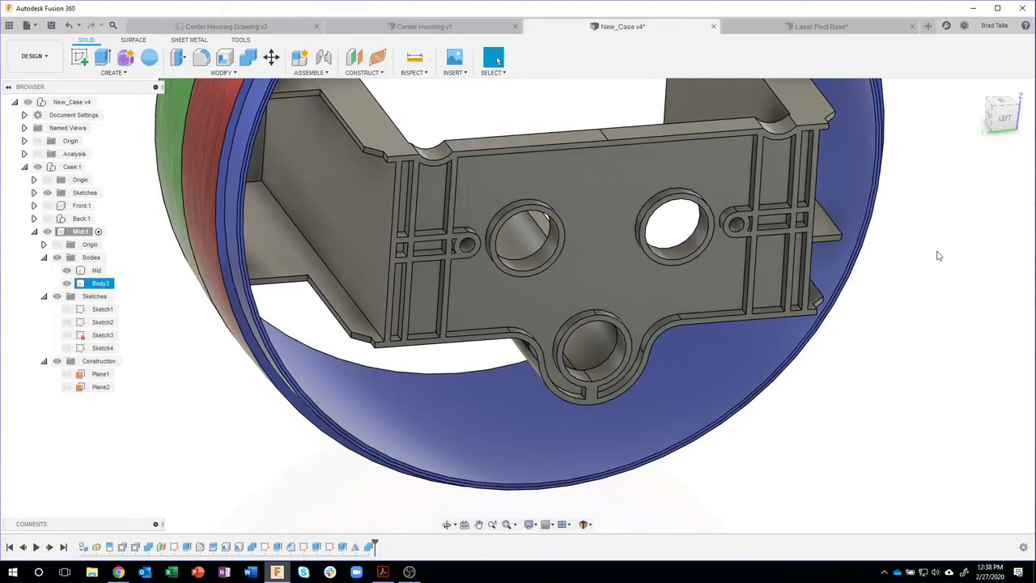
shift+middle_drag(894, 356, 968, 480)
scroll(582, 374, up, 5)
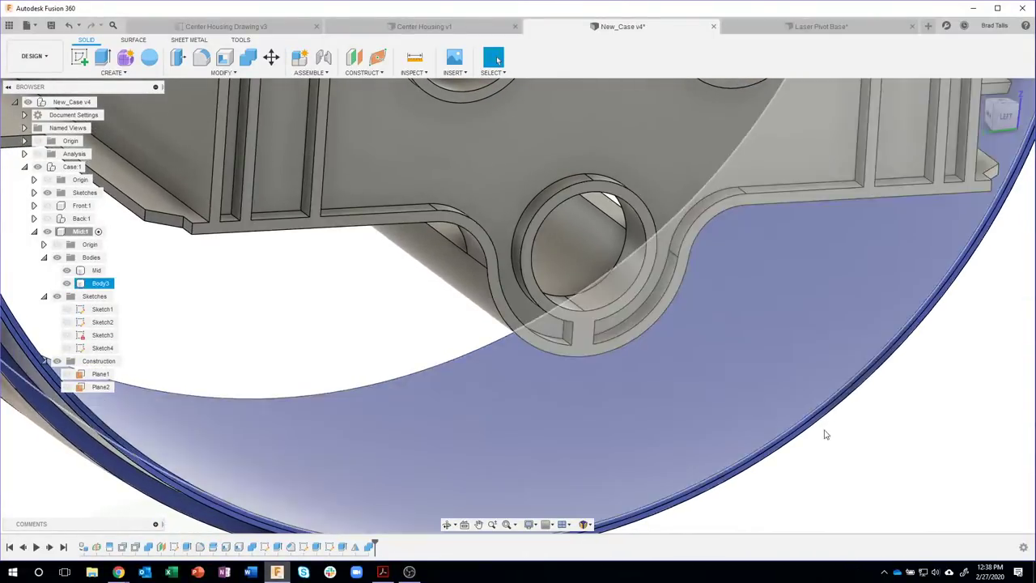
shift+middle_drag(827, 435, 887, 465)
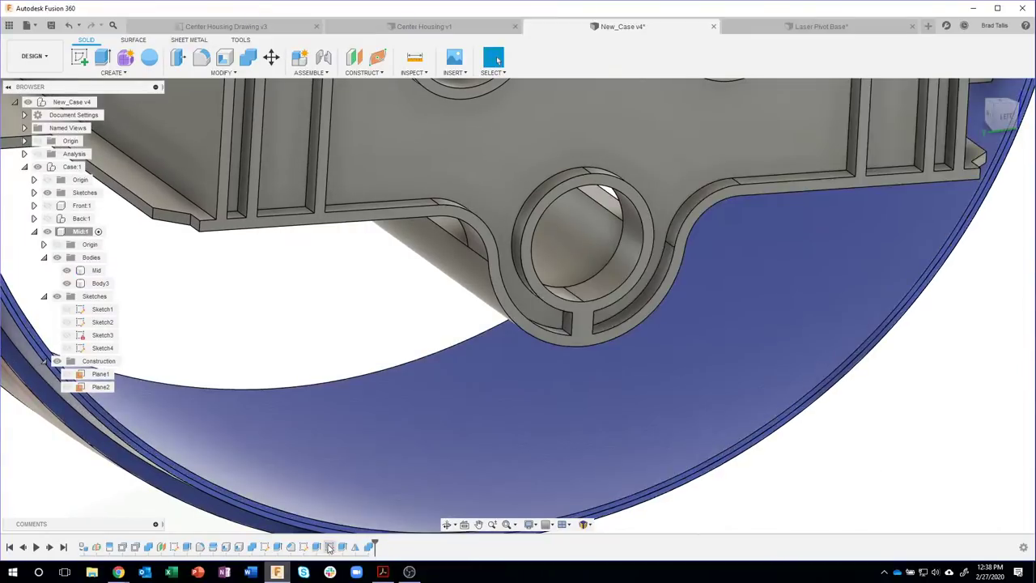
- In the rib sketch, trim the short vertical line below the lower hole and extend both arcs to the bracket's centre edge
double_click(328, 548)
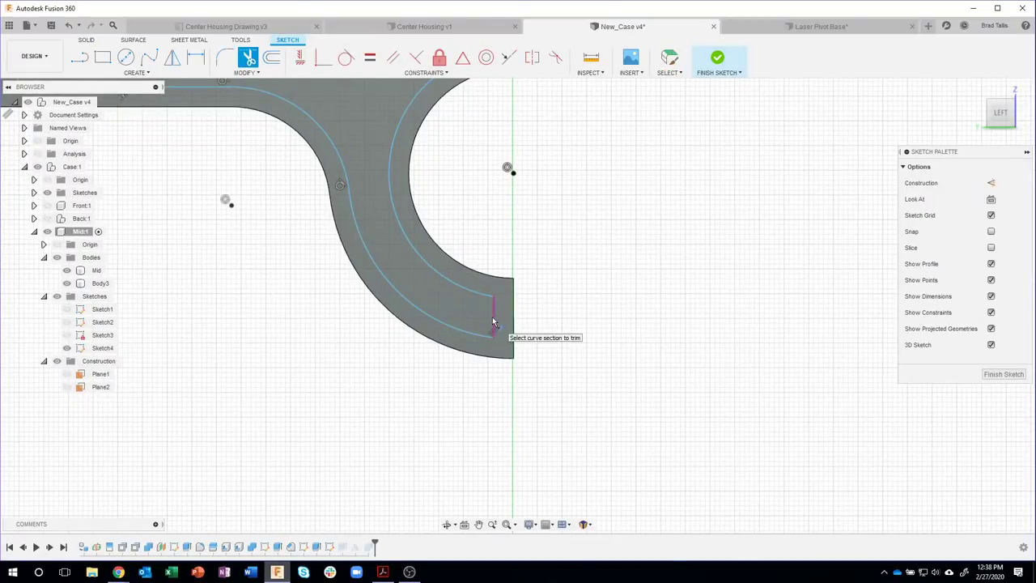
click(493, 322)
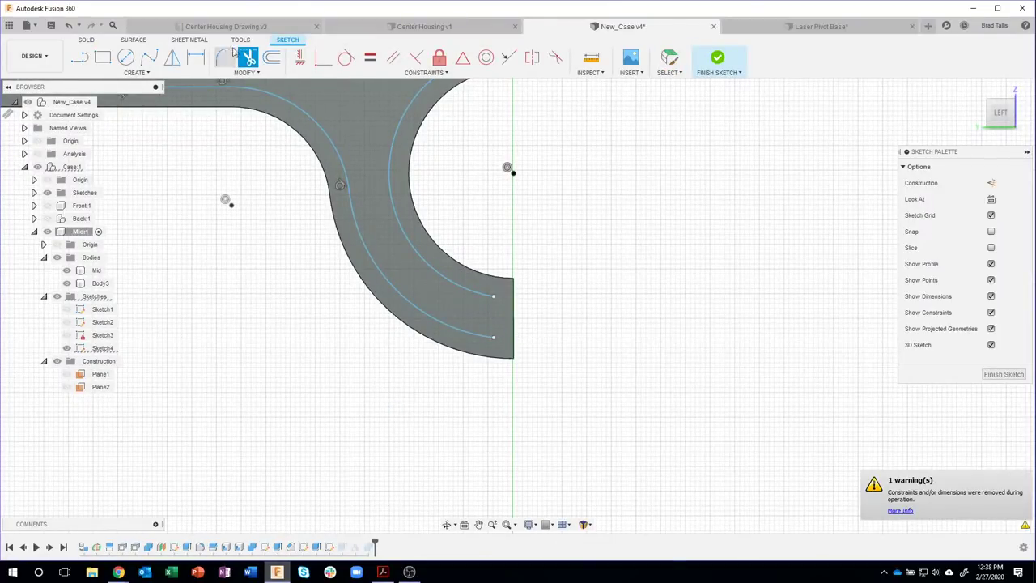
click(241, 73)
click(233, 111)
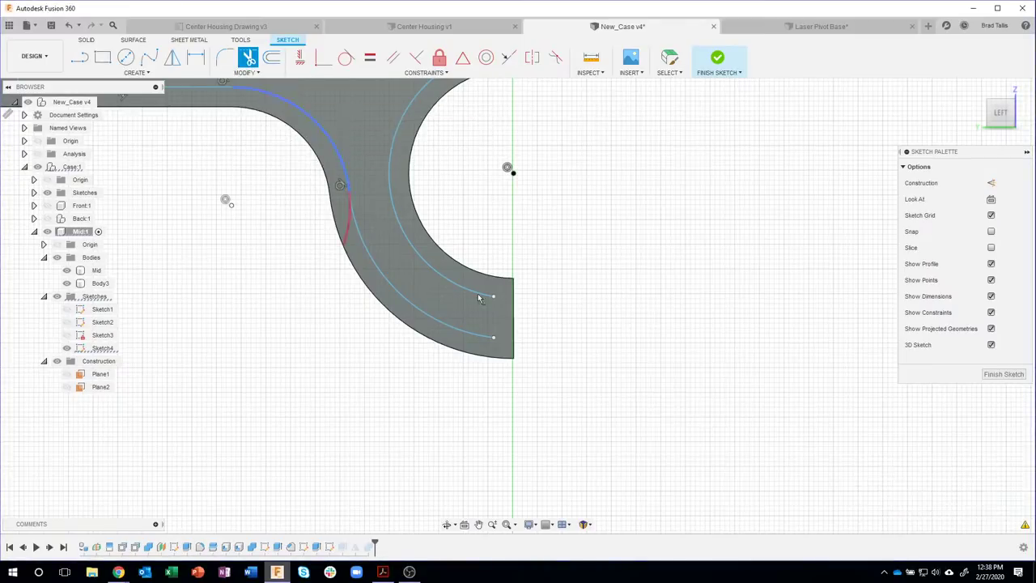
click(484, 302)
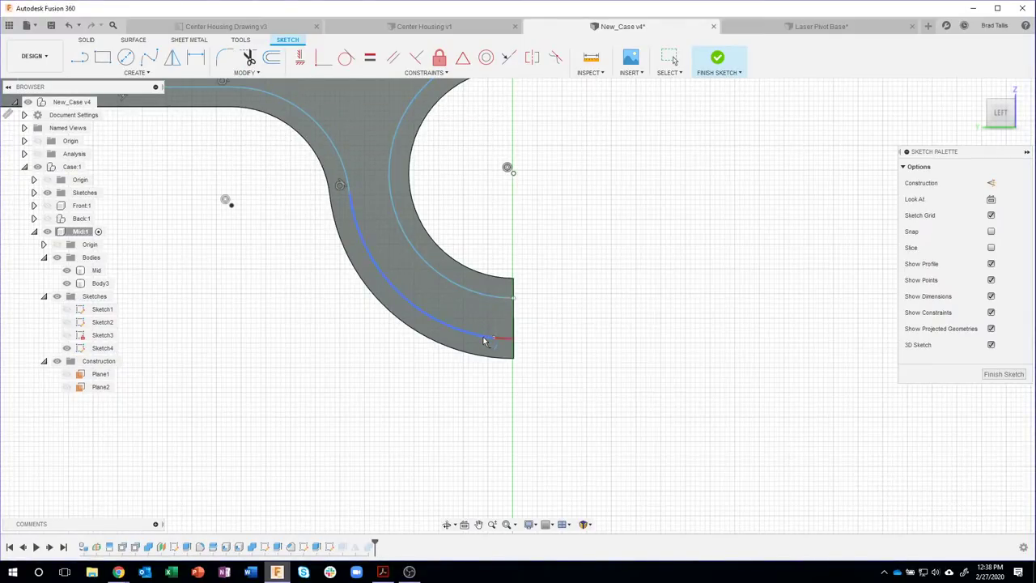
click(554, 336)
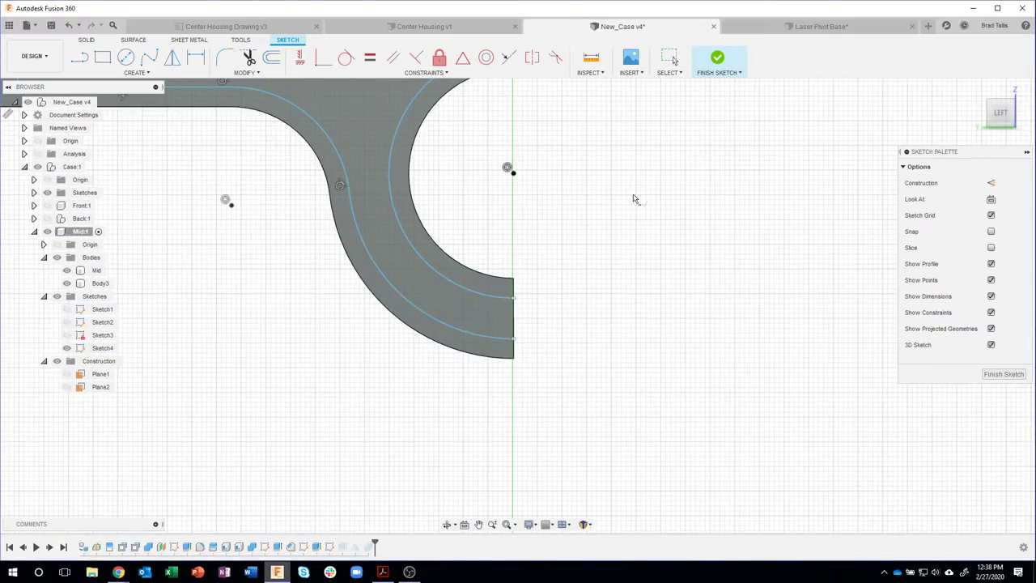
click(715, 62)
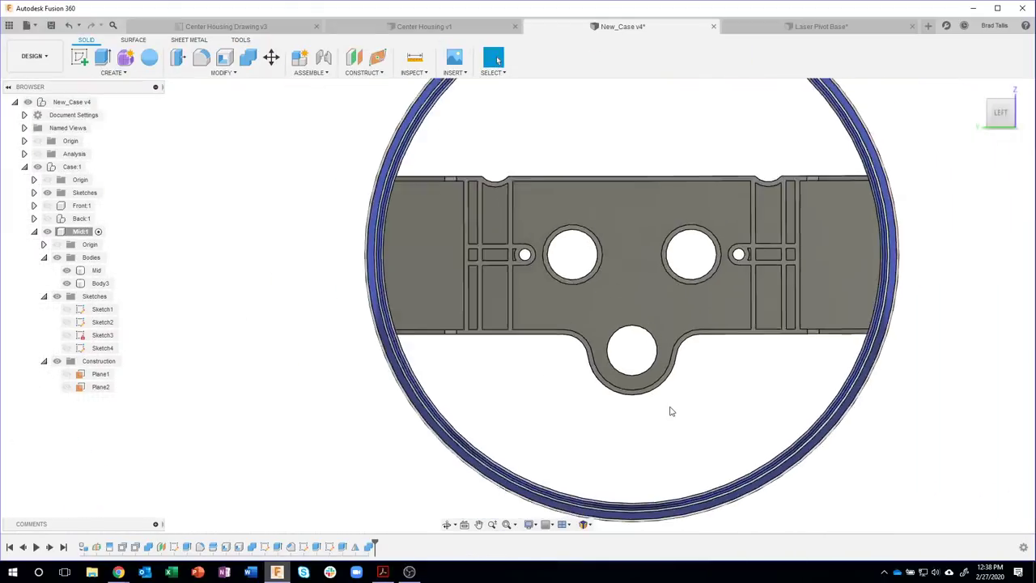
- Join the bracket body to the Mid ring body, with the ring as target and the bracket as tool
shift+middle_drag(671, 412, 597, 541)
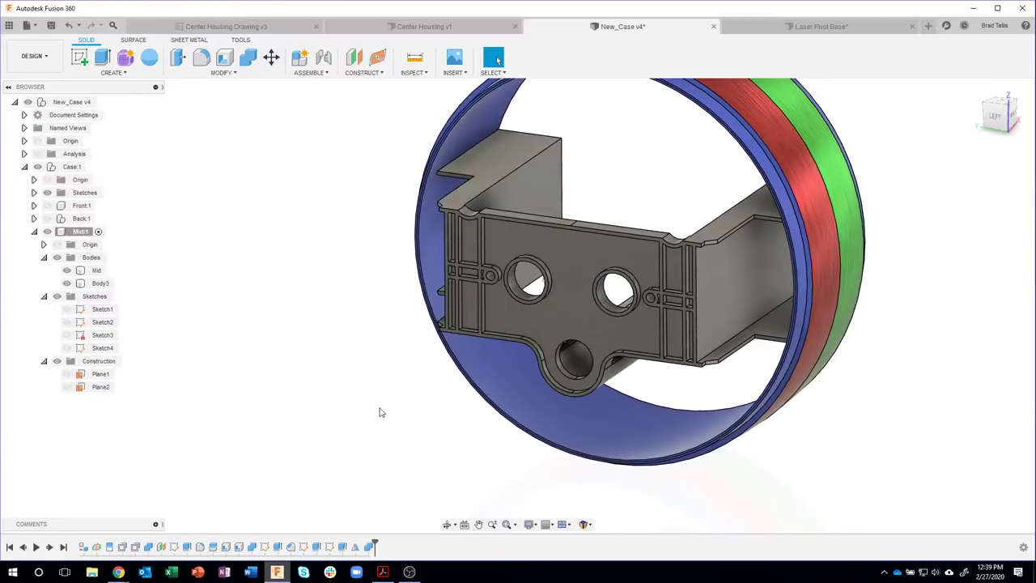
click(248, 57)
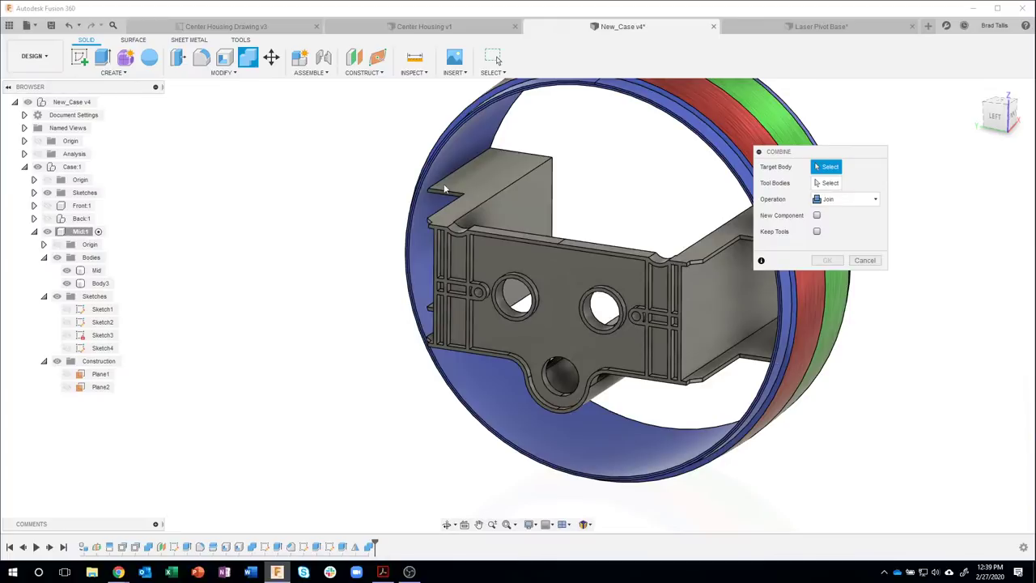
click(486, 122)
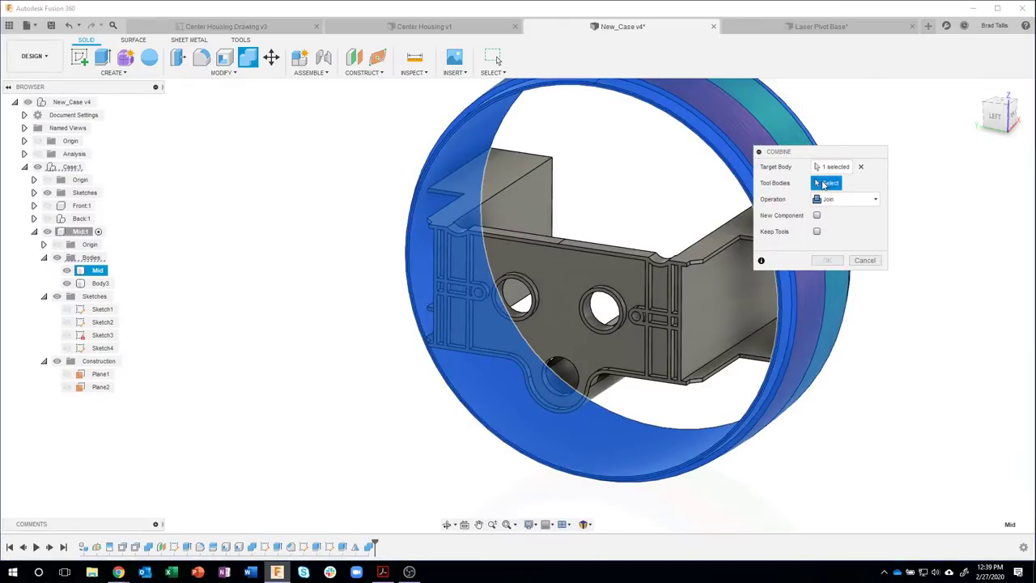
click(541, 330)
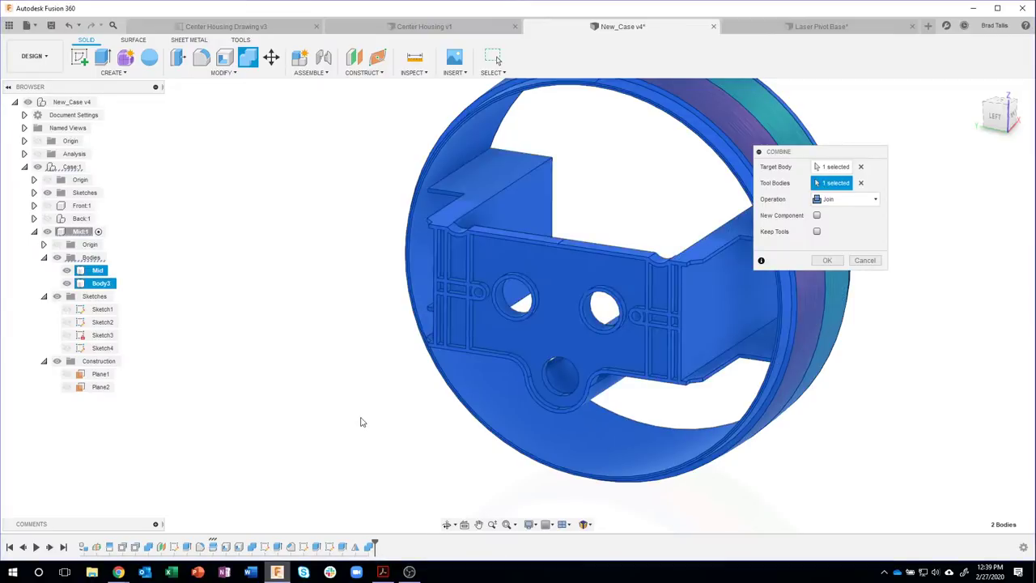
click(826, 260)
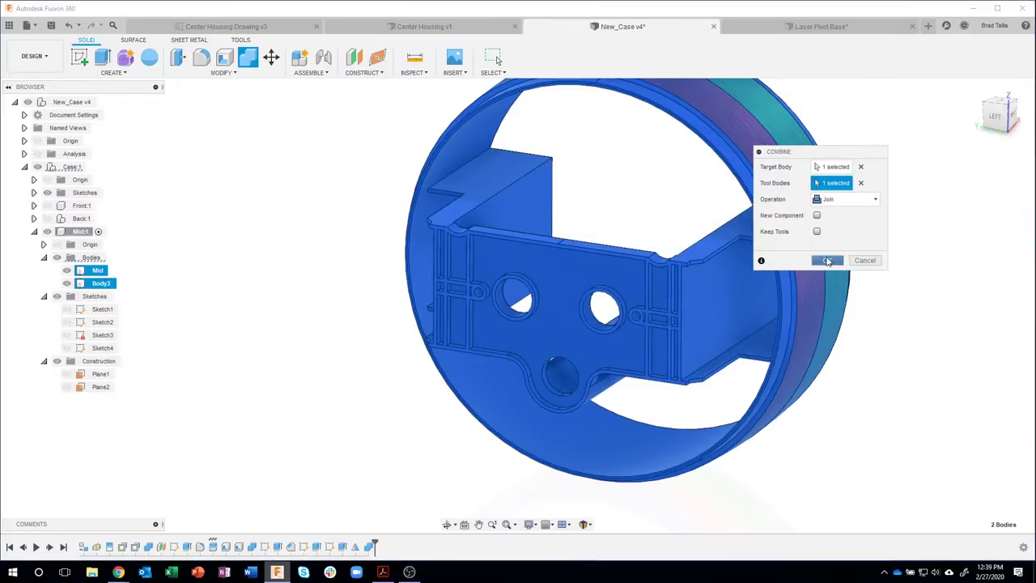